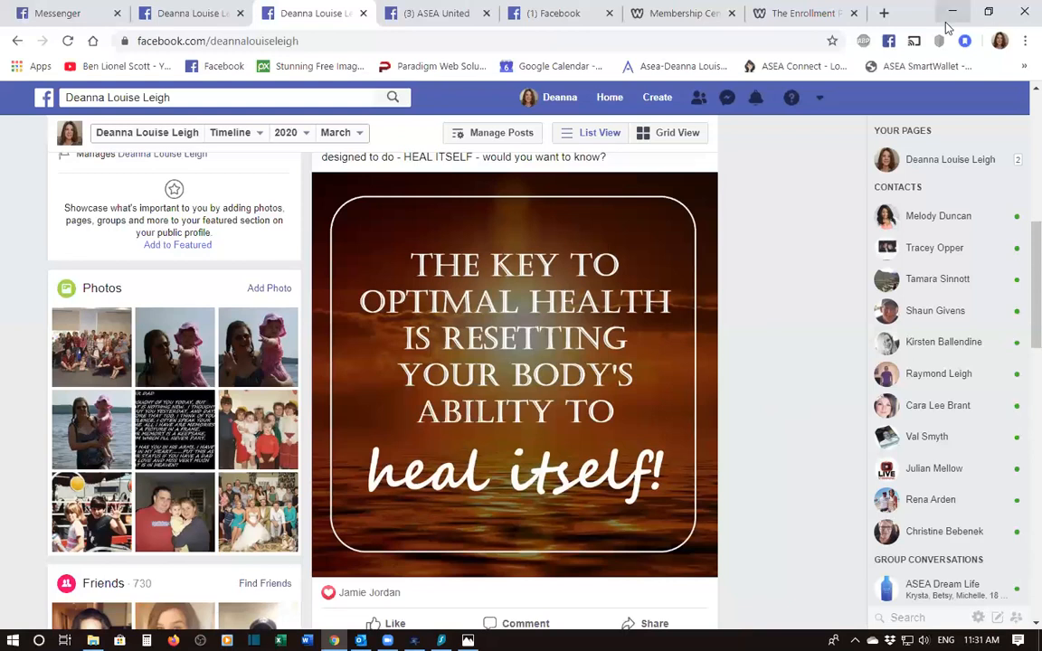
Step: Open the pixabay.com website in a new browser tab
key(ctrl+t)
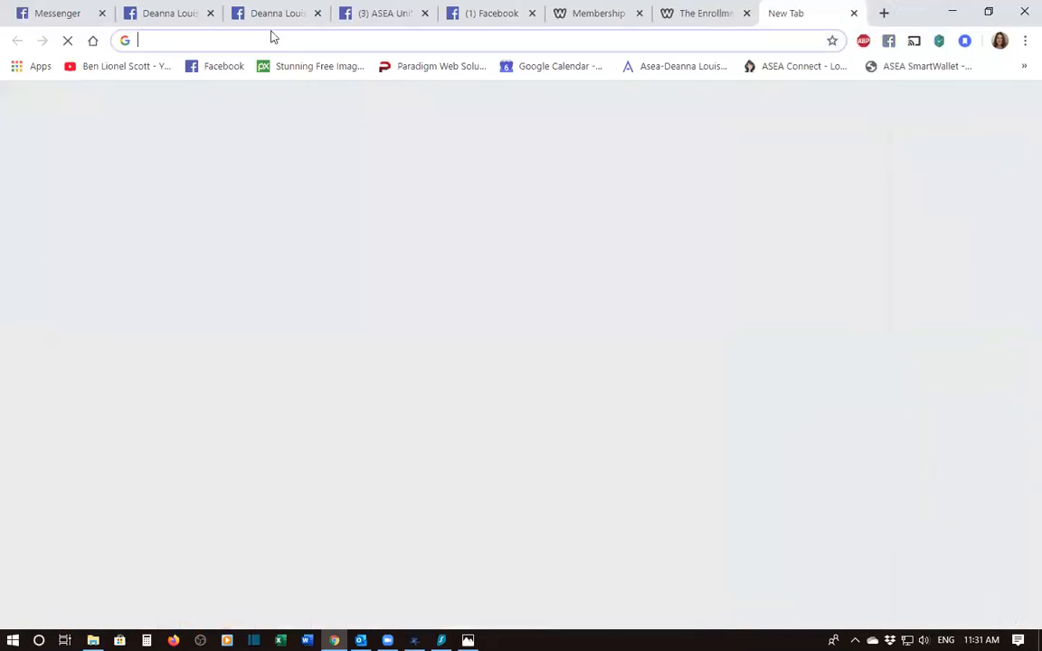
text(pixabay.com)
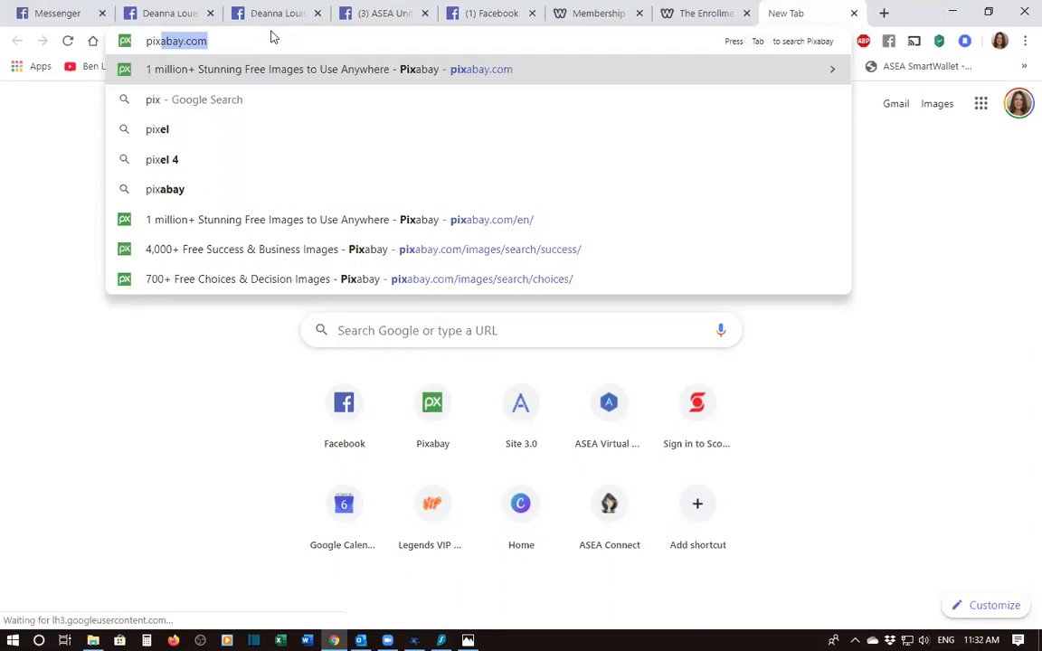
key(Return)
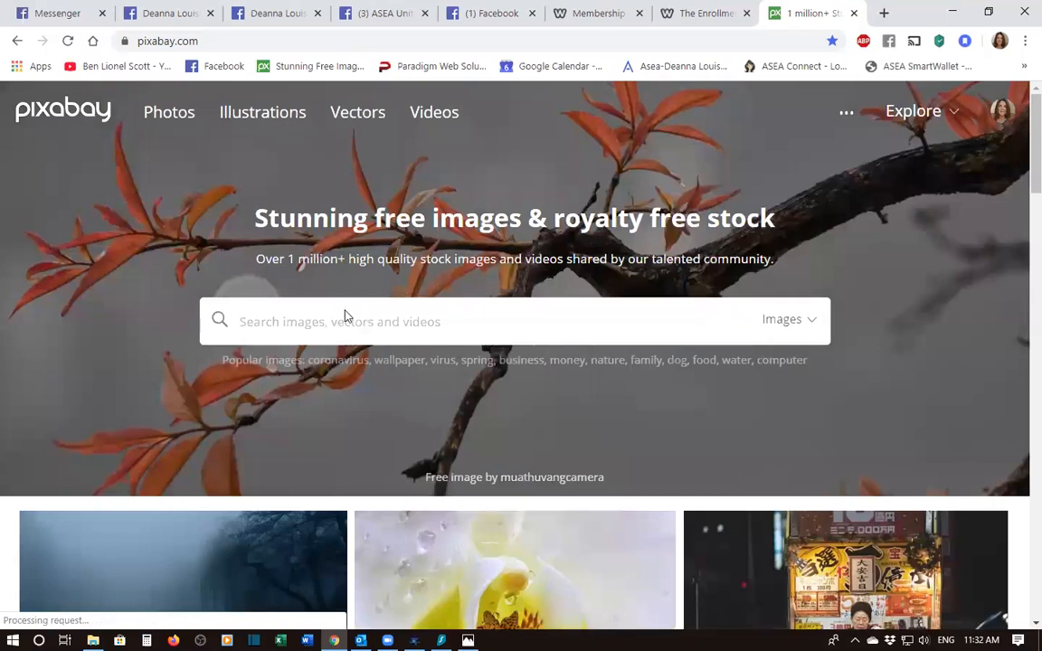
Step: Search the Pixabay image library for "water"
click(300, 318)
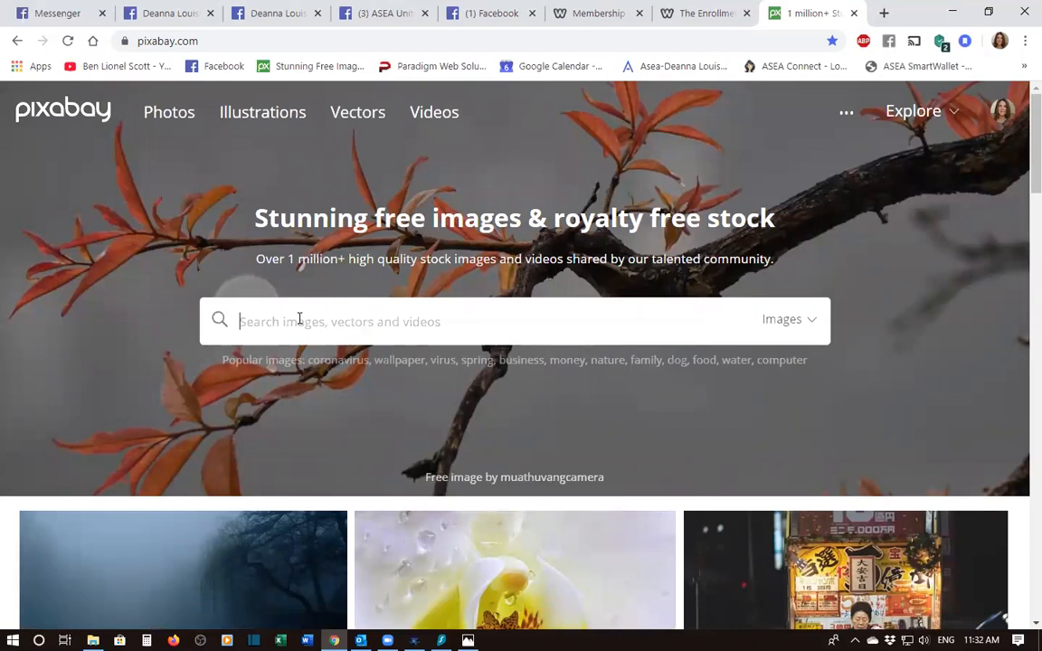
text(water)
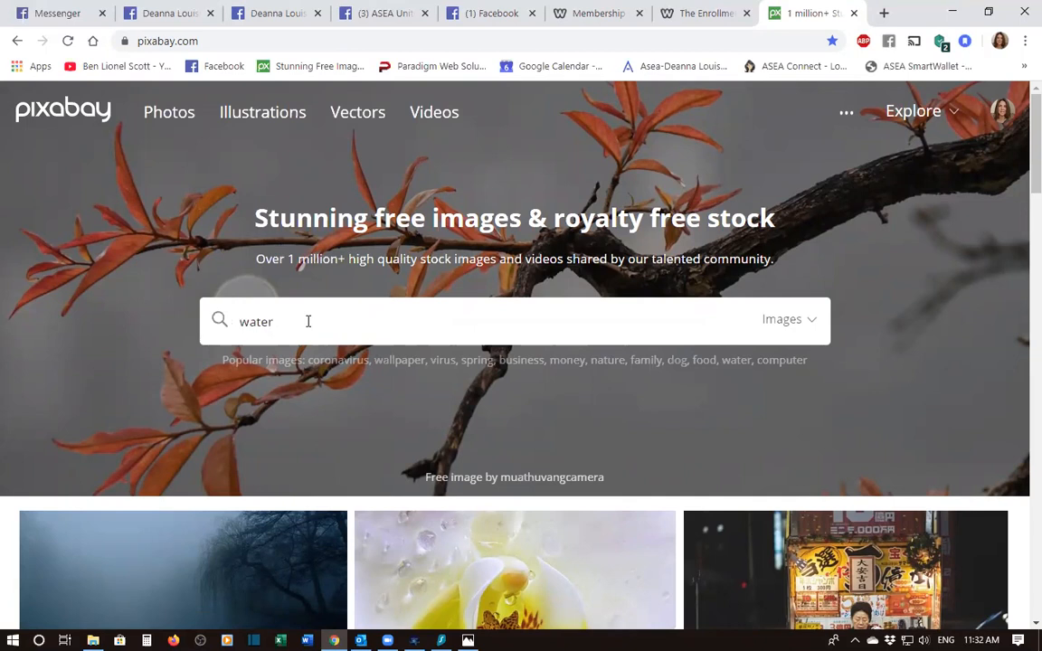
key(Return)
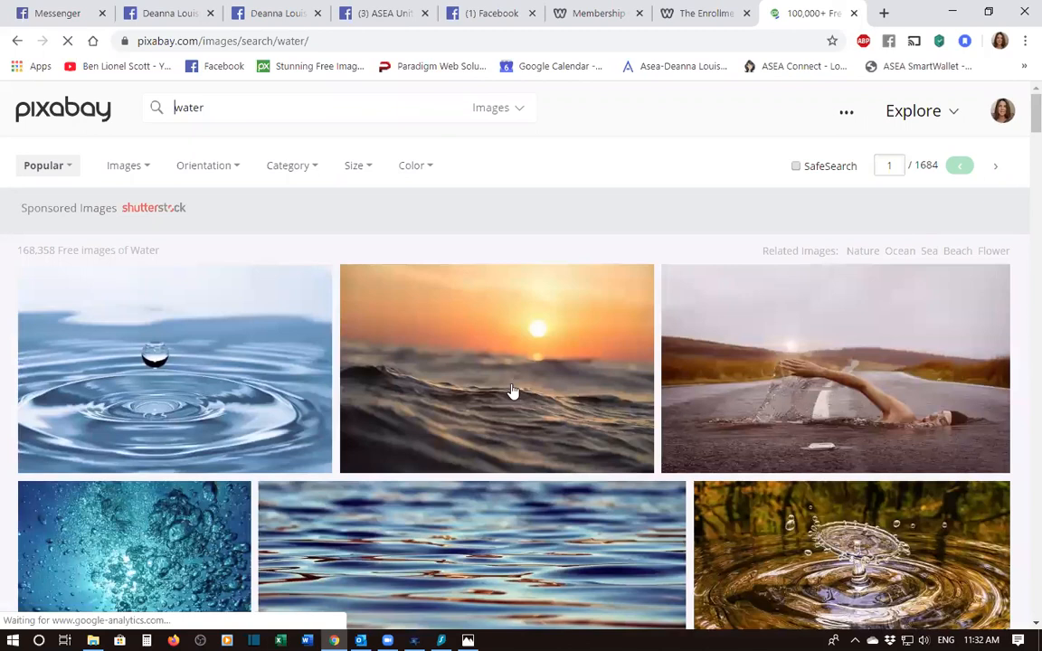
Step: Look through the first page of water images for a suitable picture
scroll(512, 391, down, 4)
scroll(512, 391, down, 2)
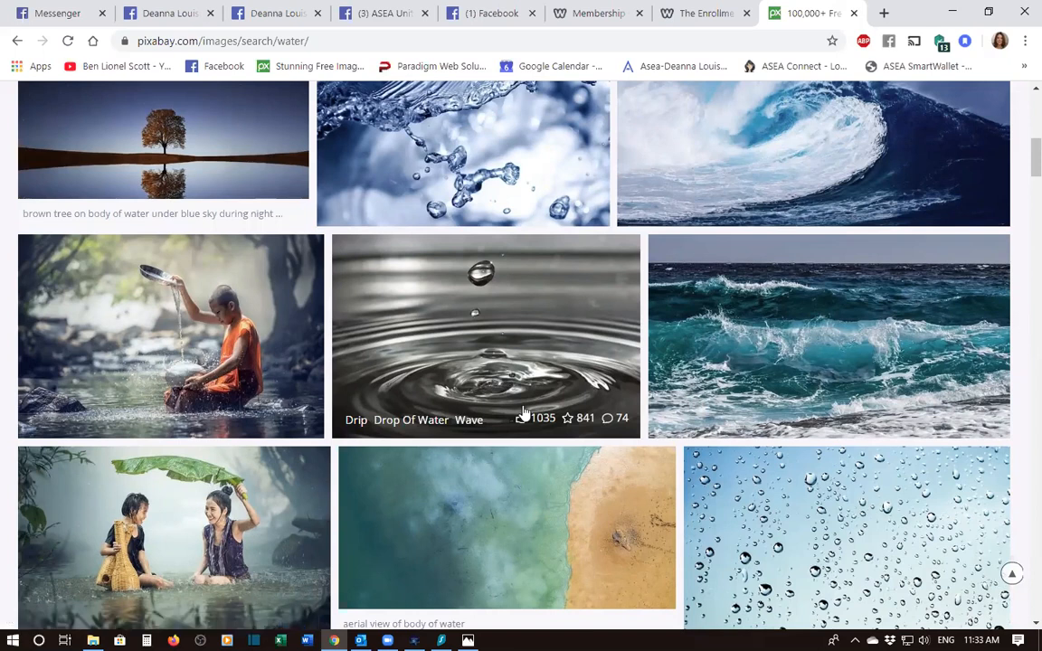
scroll(522, 412, down, 4)
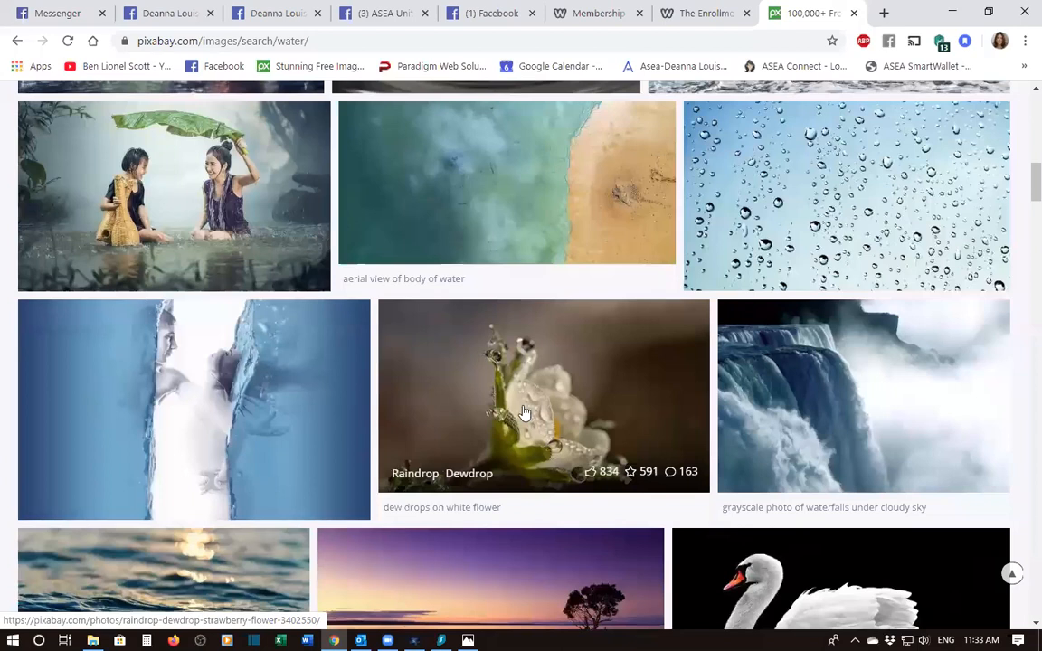
scroll(523, 412, down, 5)
scroll(523, 412, down, 2)
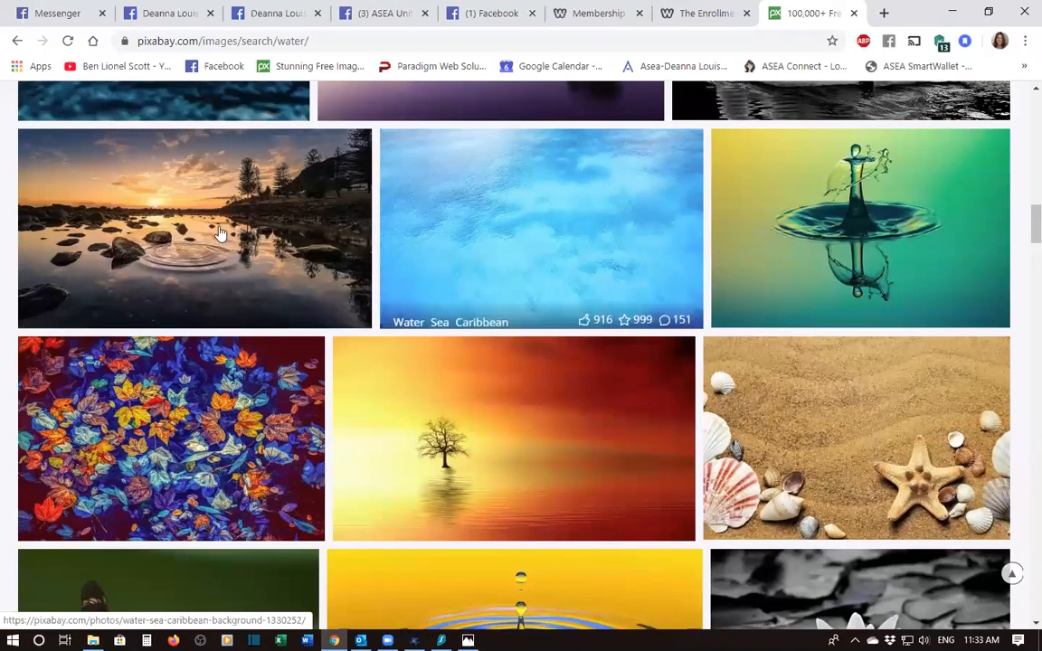
scroll(532, 441, down, 1)
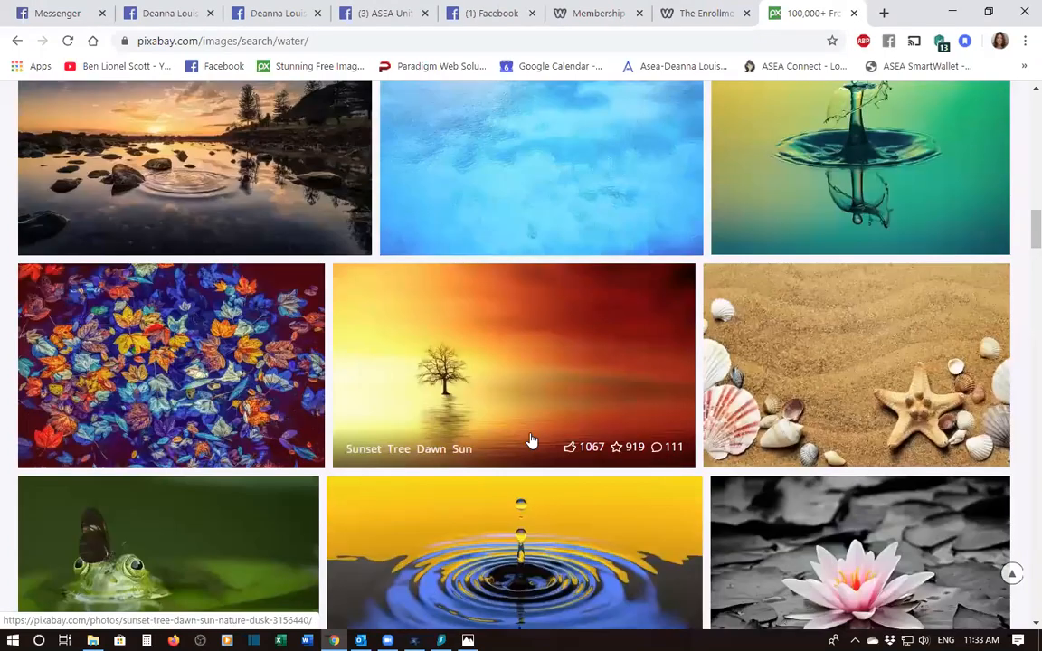
scroll(532, 440, down, 5)
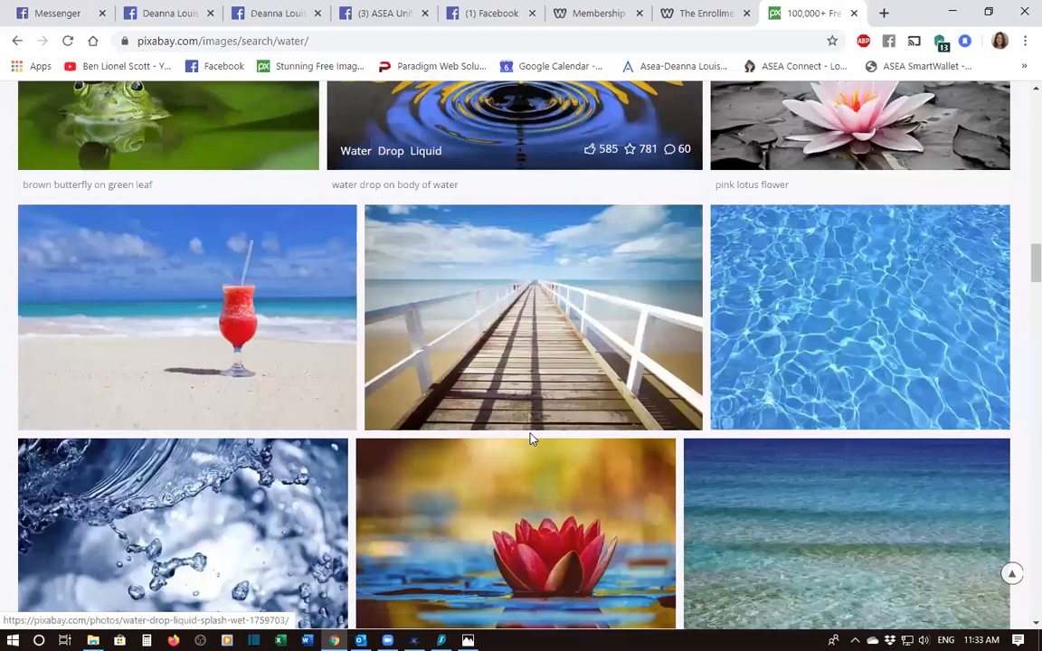
scroll(531, 441, down, 3)
scroll(532, 441, down, 3)
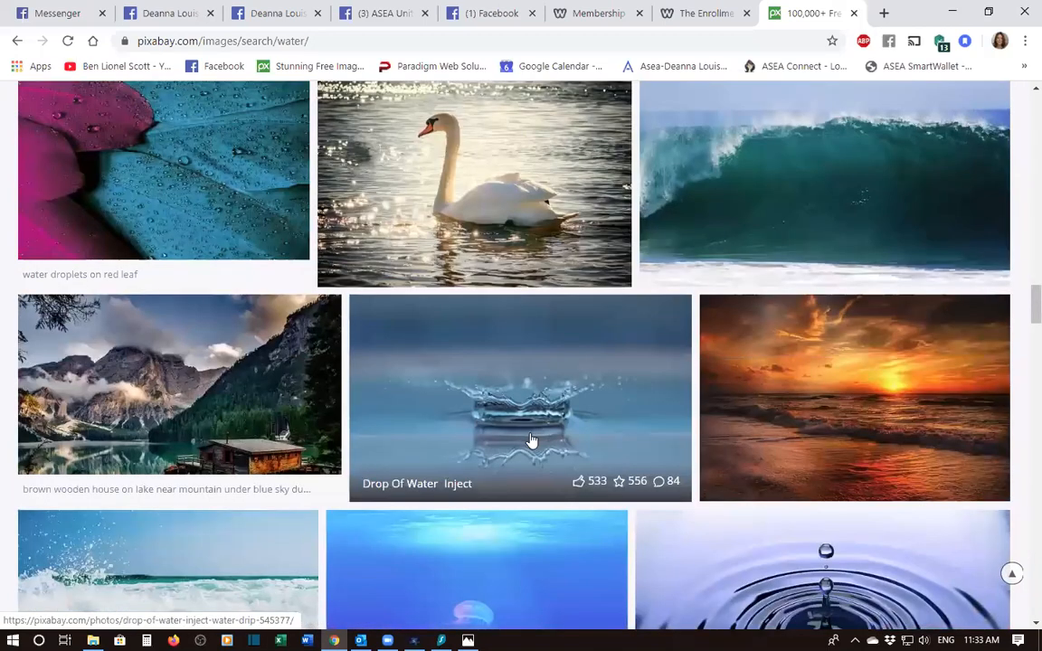
scroll(531, 440, down, 1)
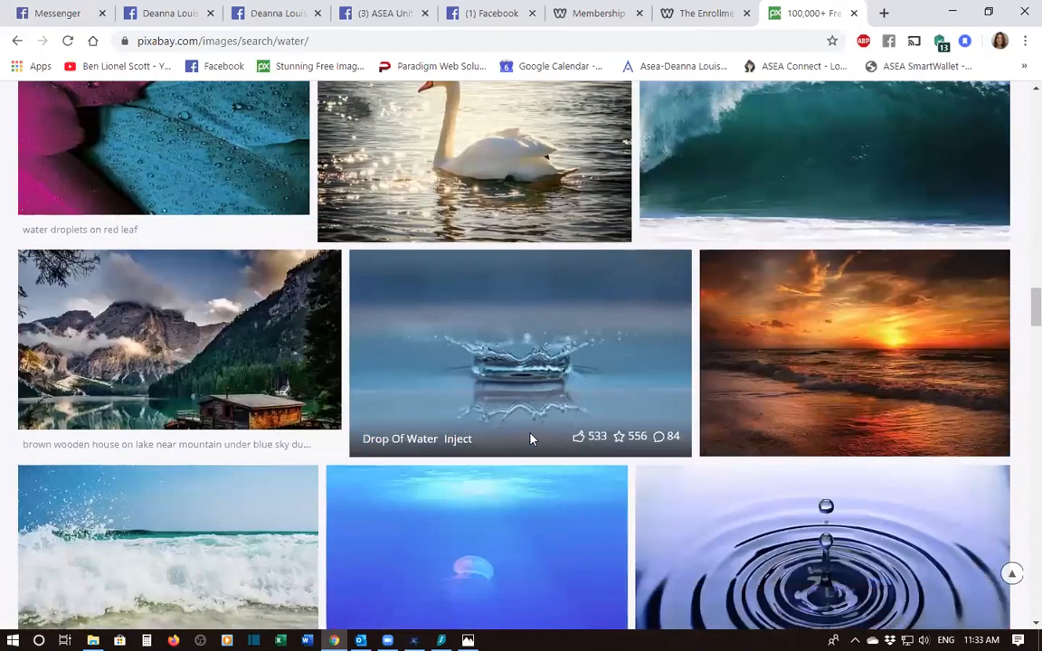
scroll(531, 440, down, 4)
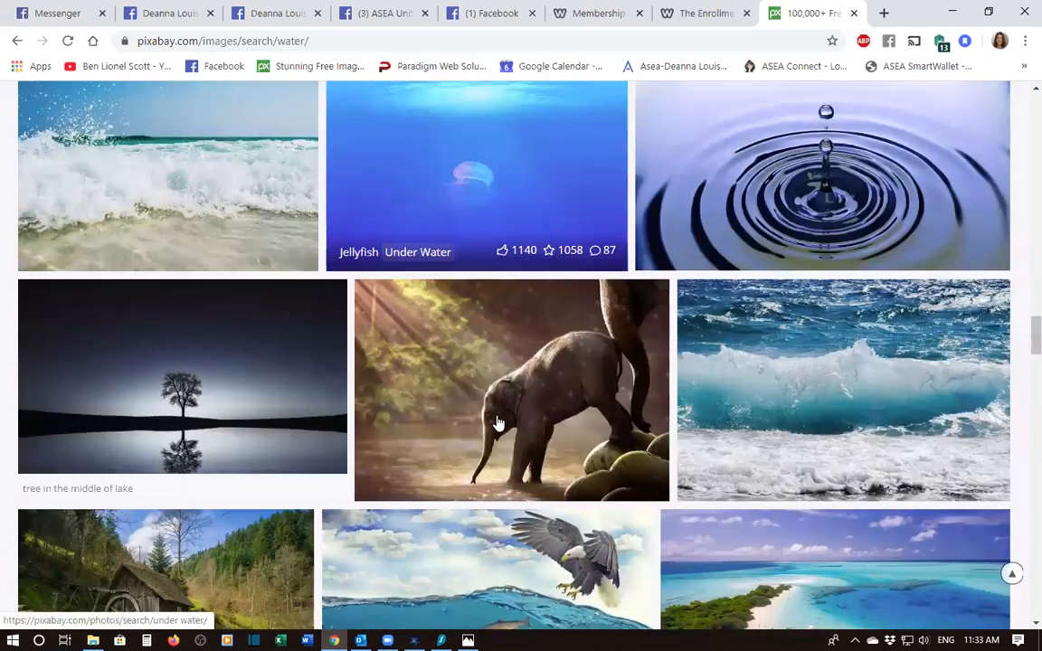
scroll(497, 422, down, 3)
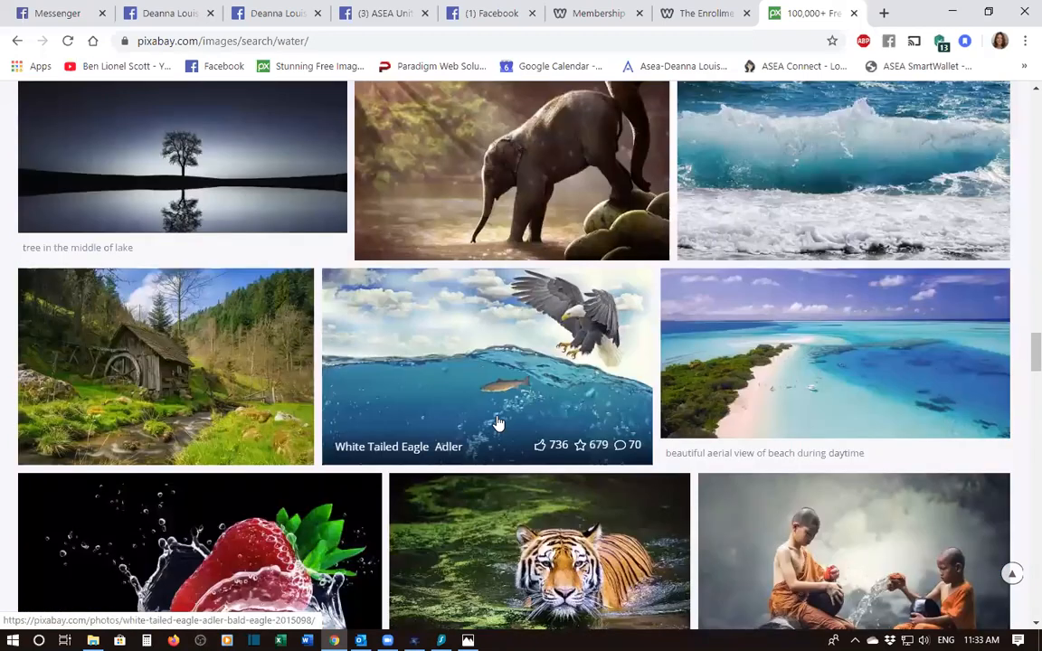
scroll(498, 422, down, 5)
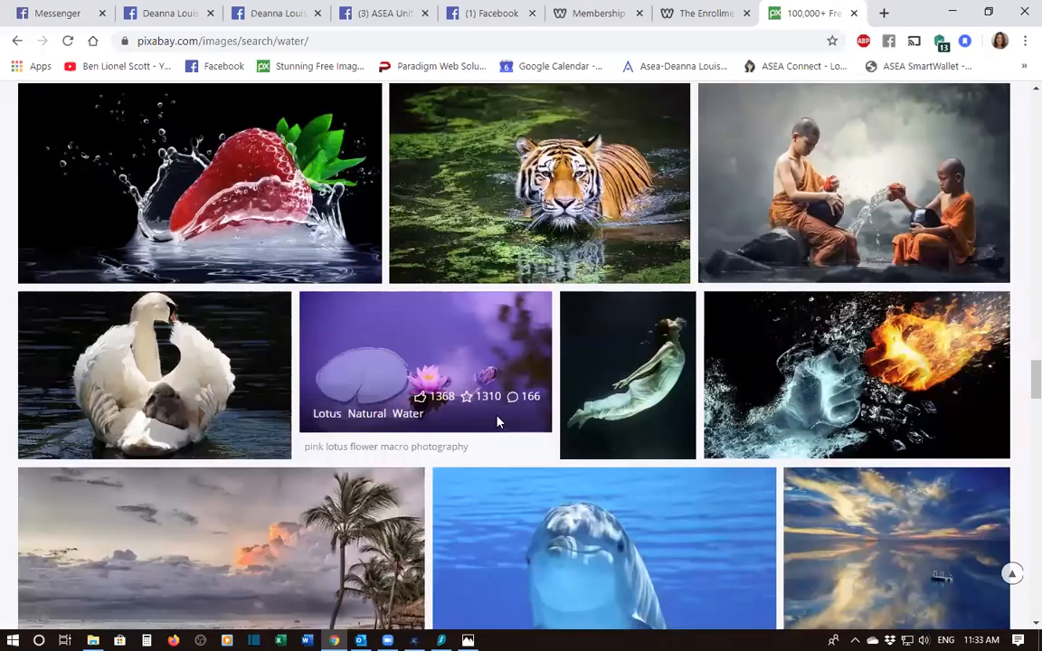
scroll(498, 423, down, 6)
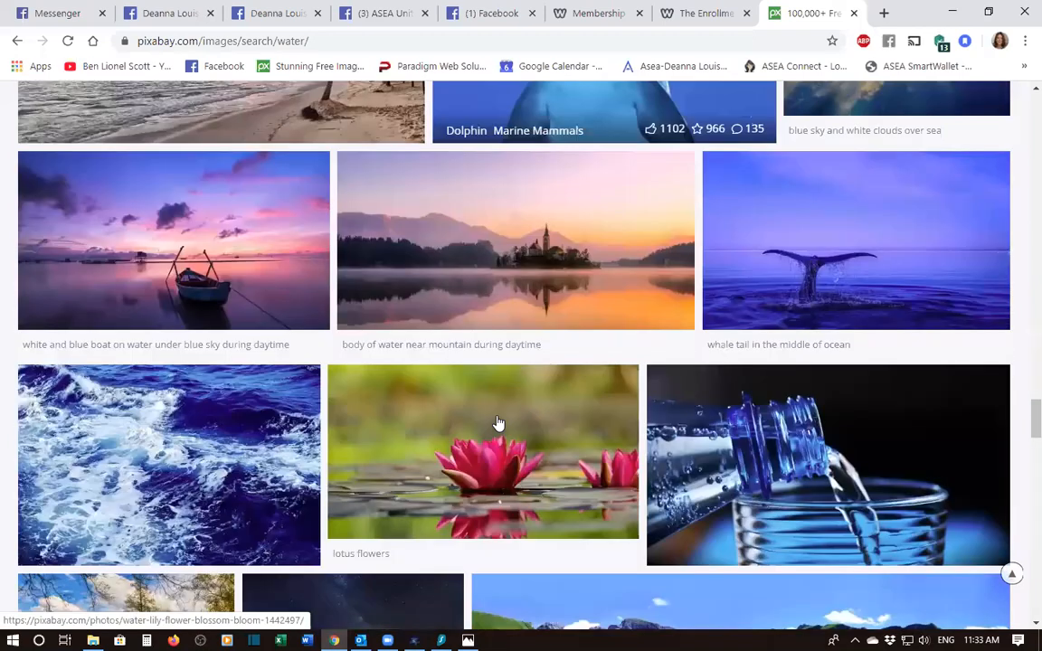
scroll(497, 423, down, 5)
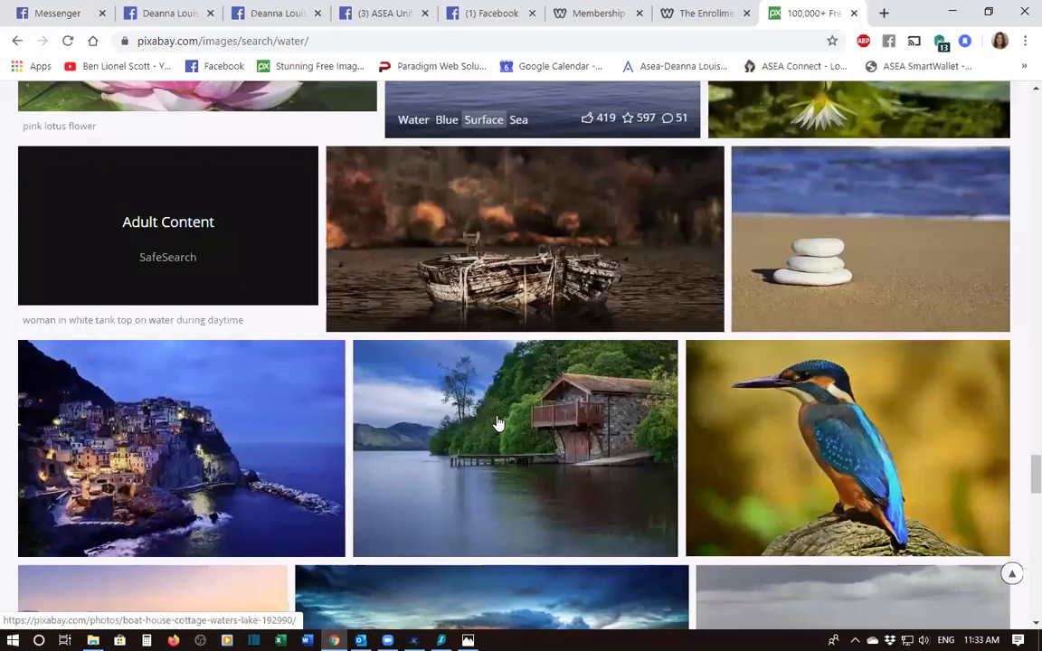
scroll(498, 422, down, 5)
scroll(497, 422, down, 5)
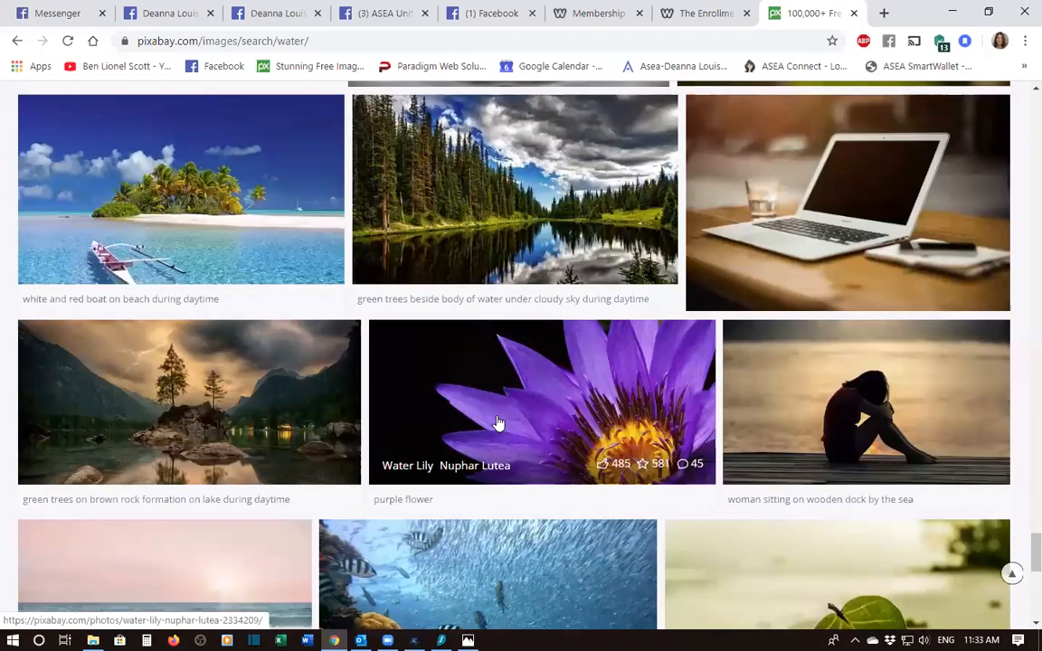
scroll(498, 423, down, 5)
Step: Go to page 2 of the water search results and examine its images
click(504, 424)
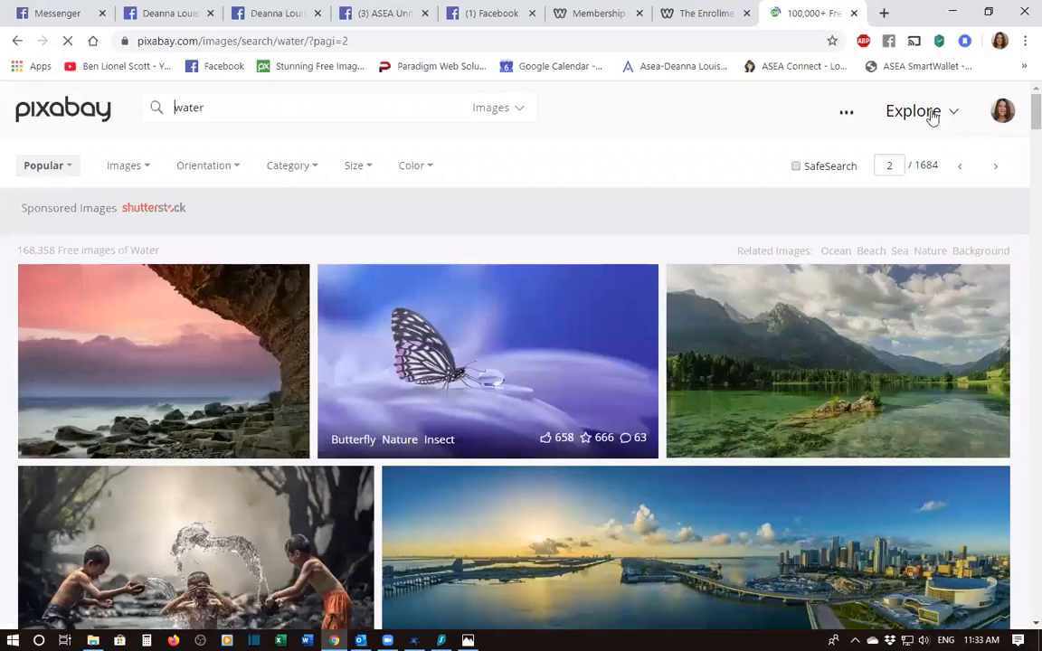
scroll(713, 347, down, 1)
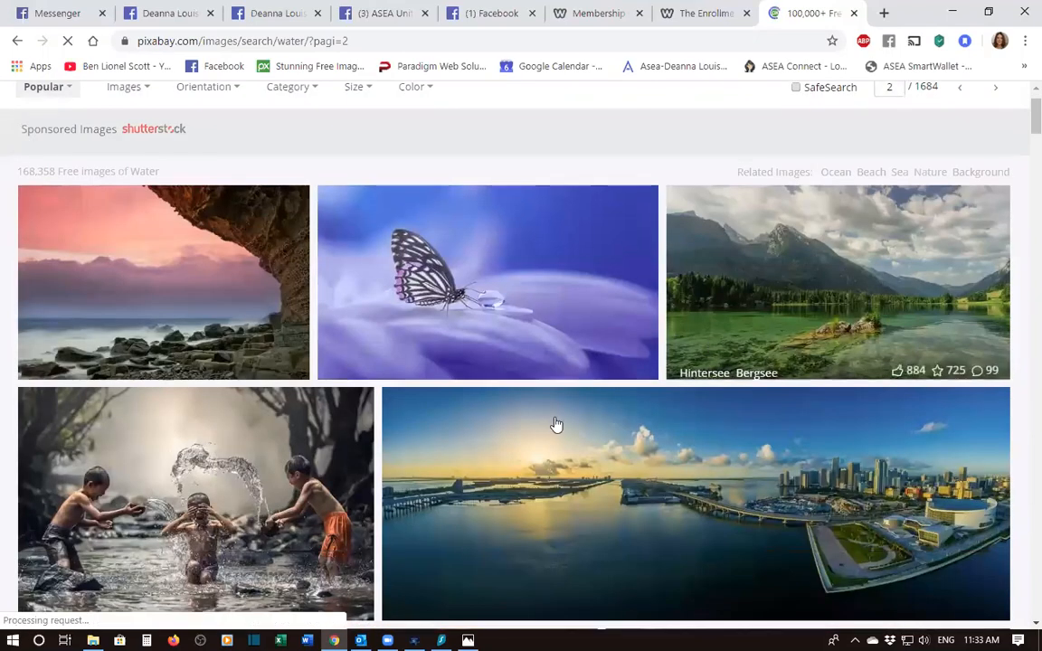
scroll(565, 423, down, 3)
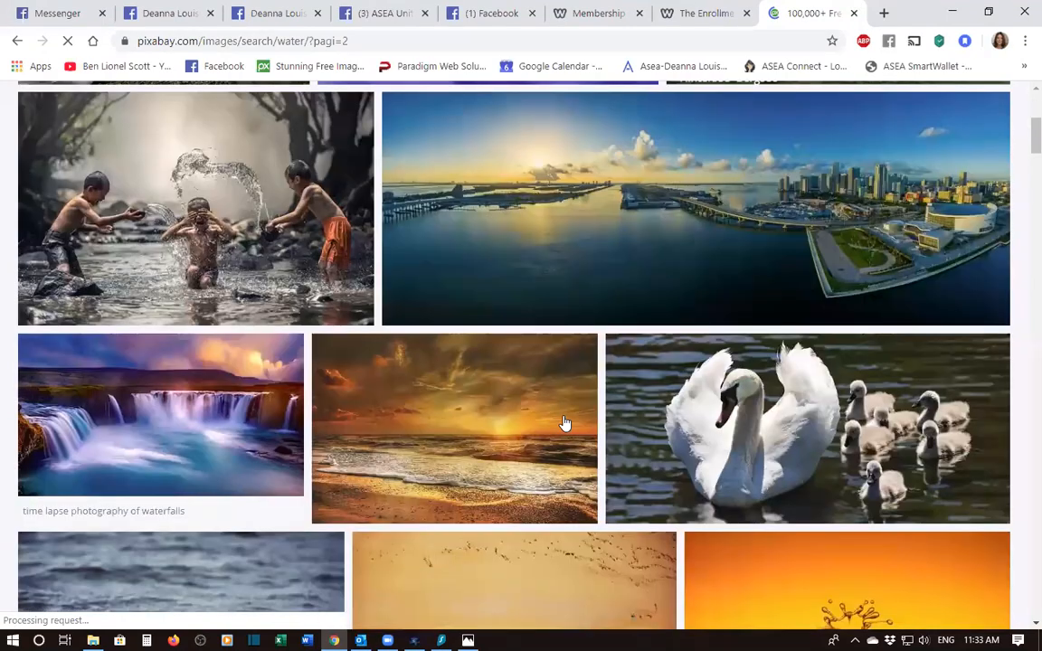
scroll(564, 424, down, 4)
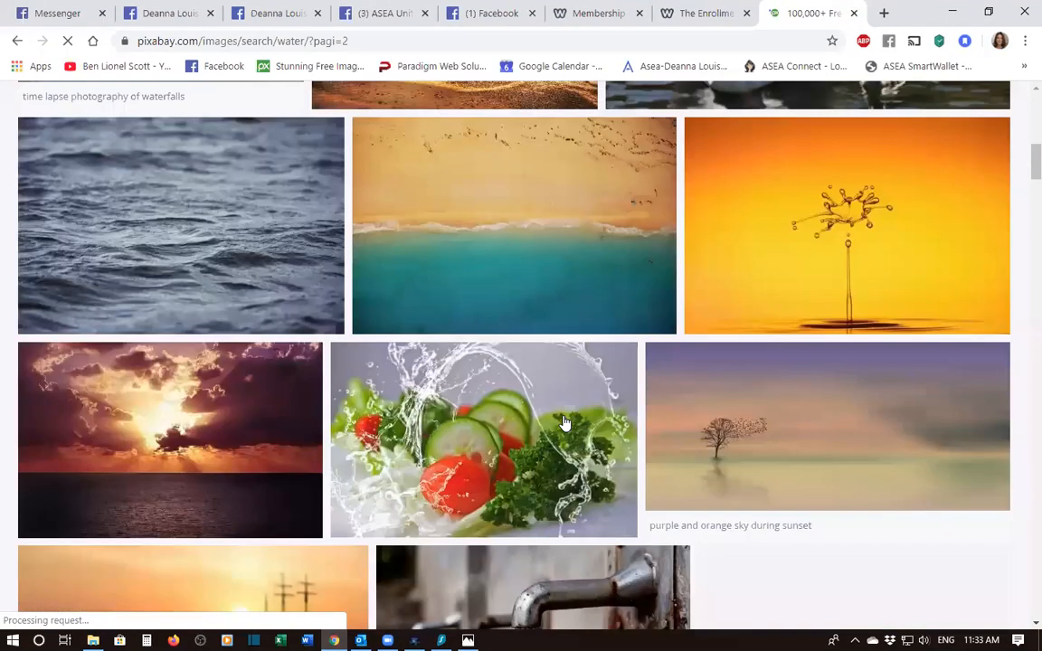
scroll(561, 429, down, 4)
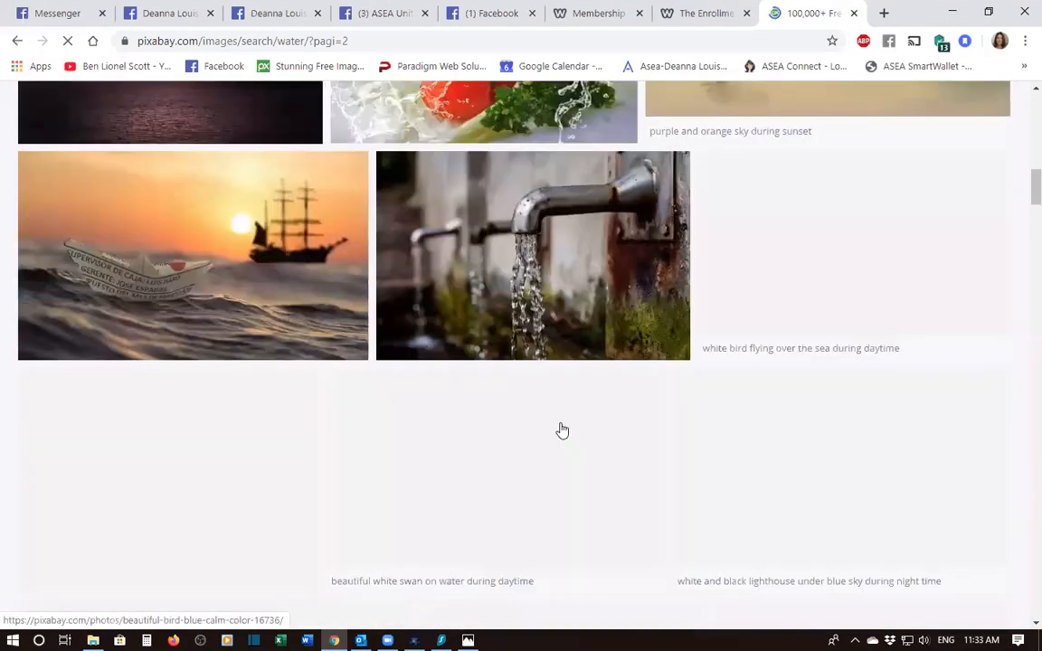
scroll(544, 363, down, 2)
scroll(545, 364, up, 1)
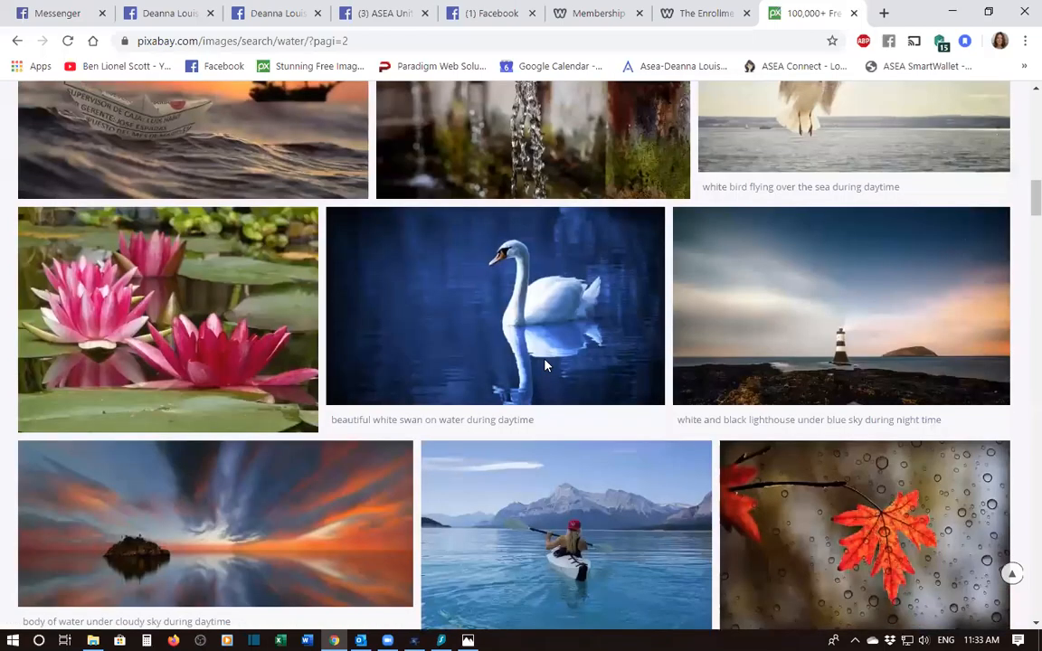
scroll(545, 366, down, 3)
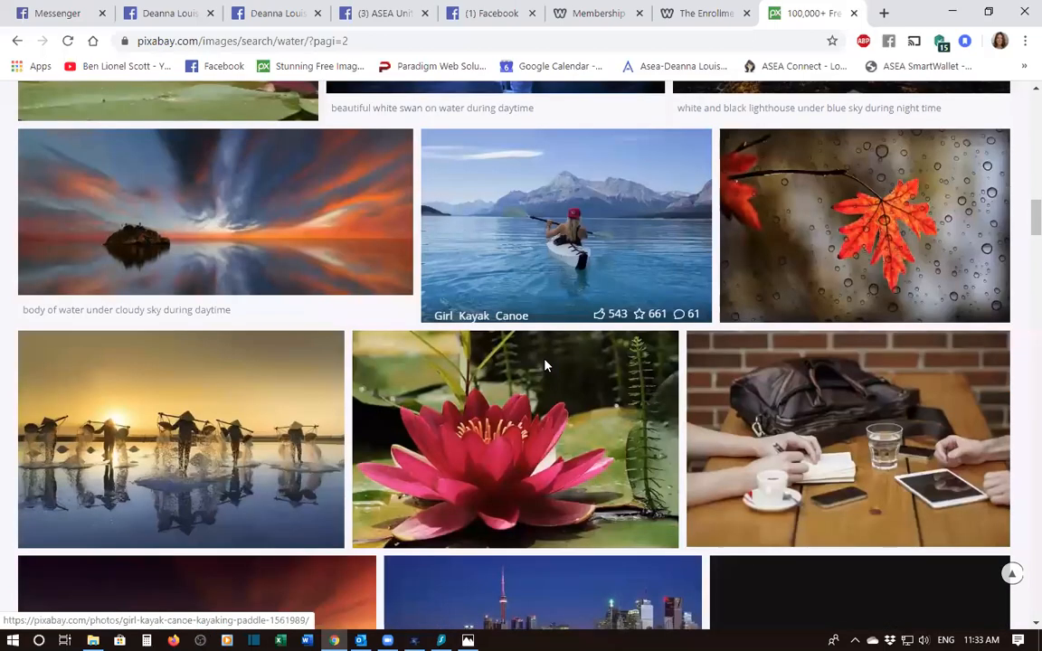
scroll(545, 366, down, 4)
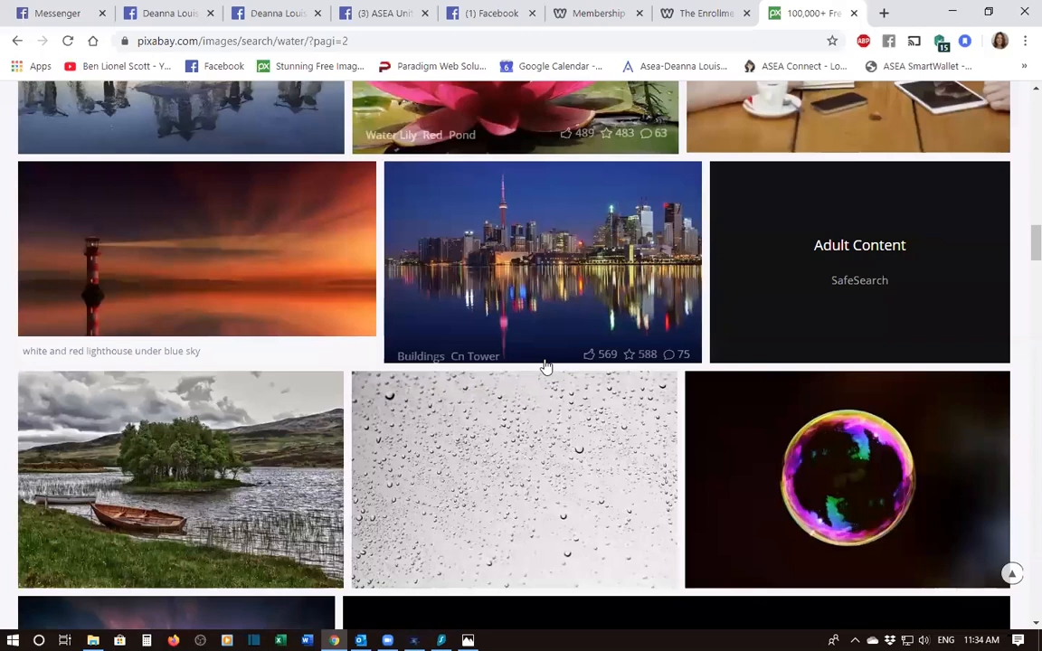
scroll(545, 366, down, 5)
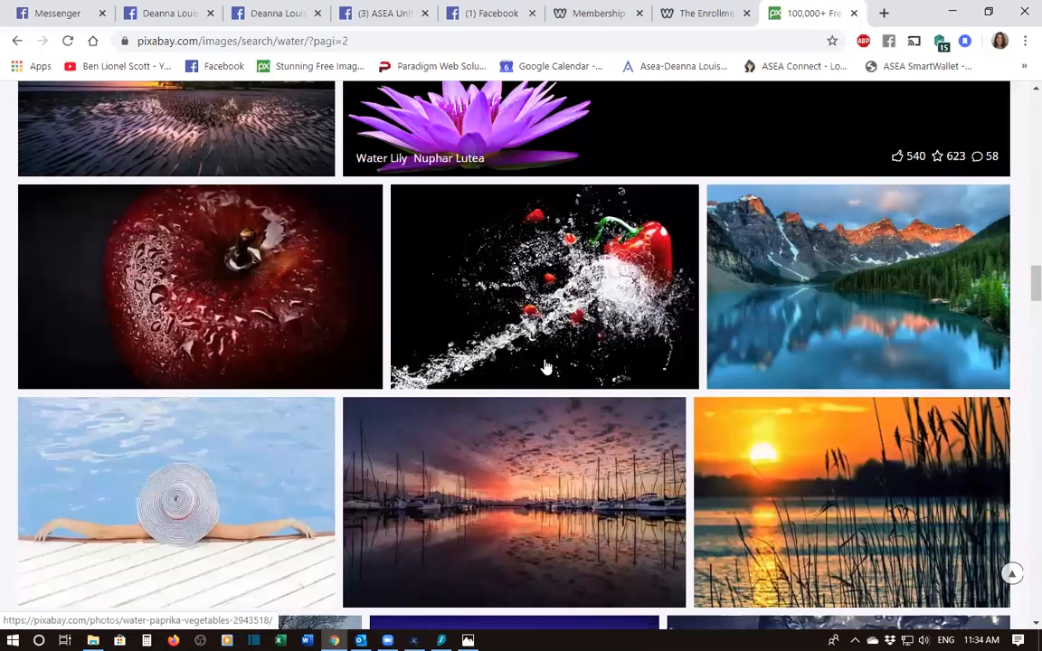
scroll(546, 366, down, 5)
scroll(545, 366, down, 4)
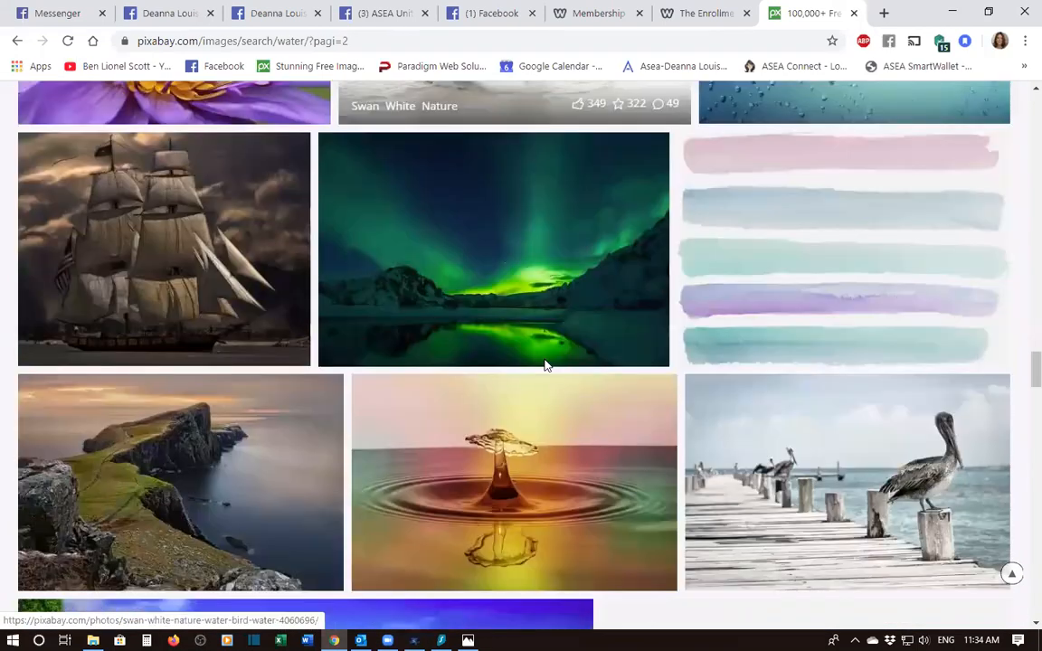
scroll(546, 365, down, 5)
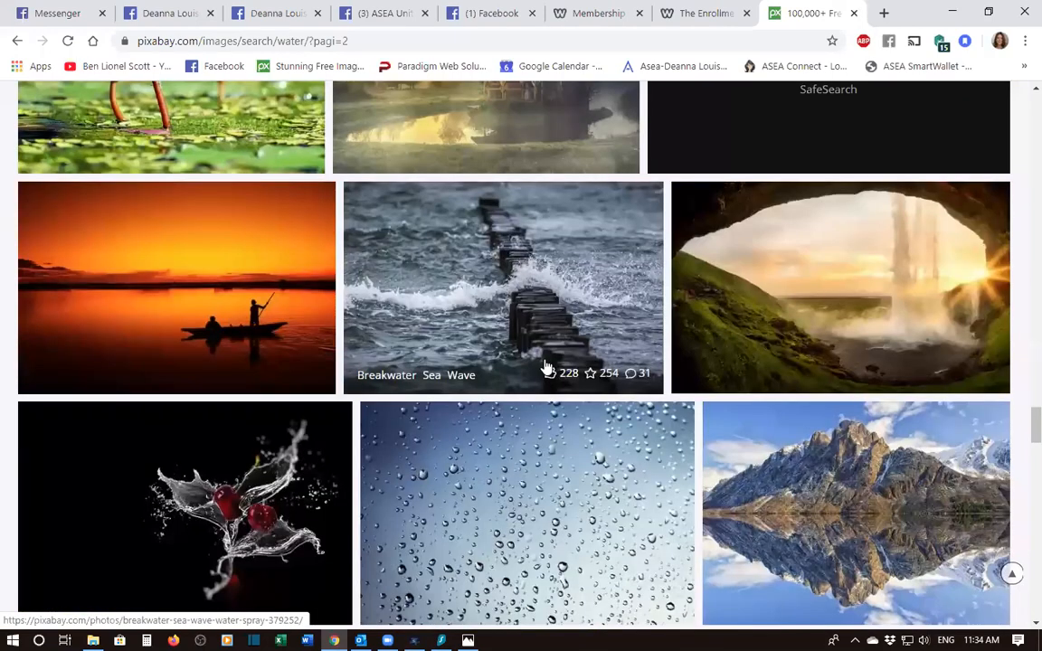
scroll(545, 367, down, 5)
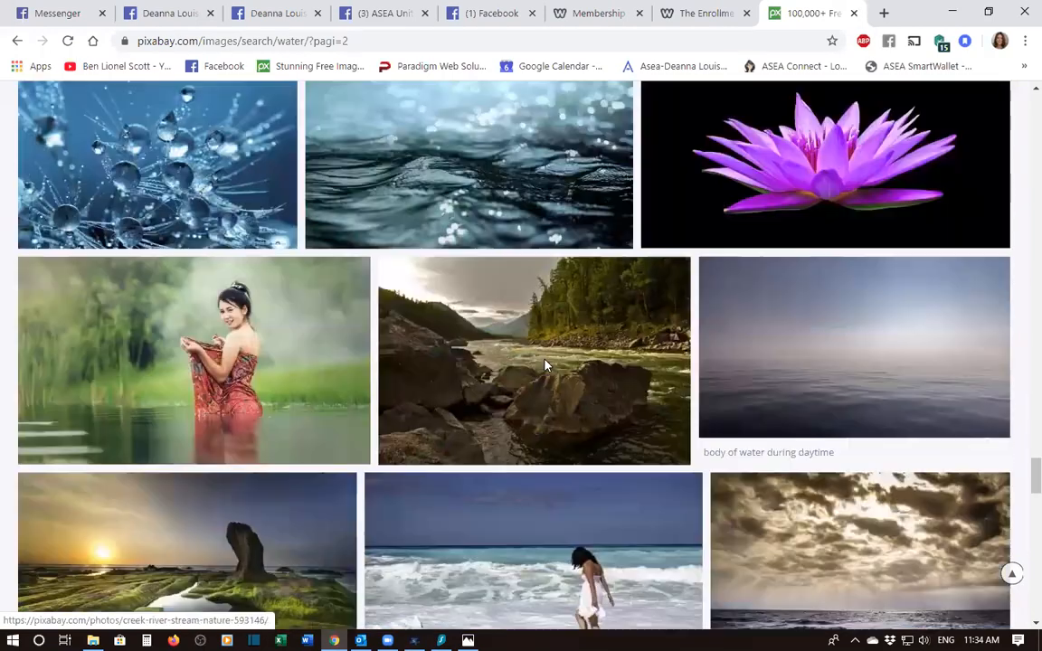
scroll(545, 366, down, 5)
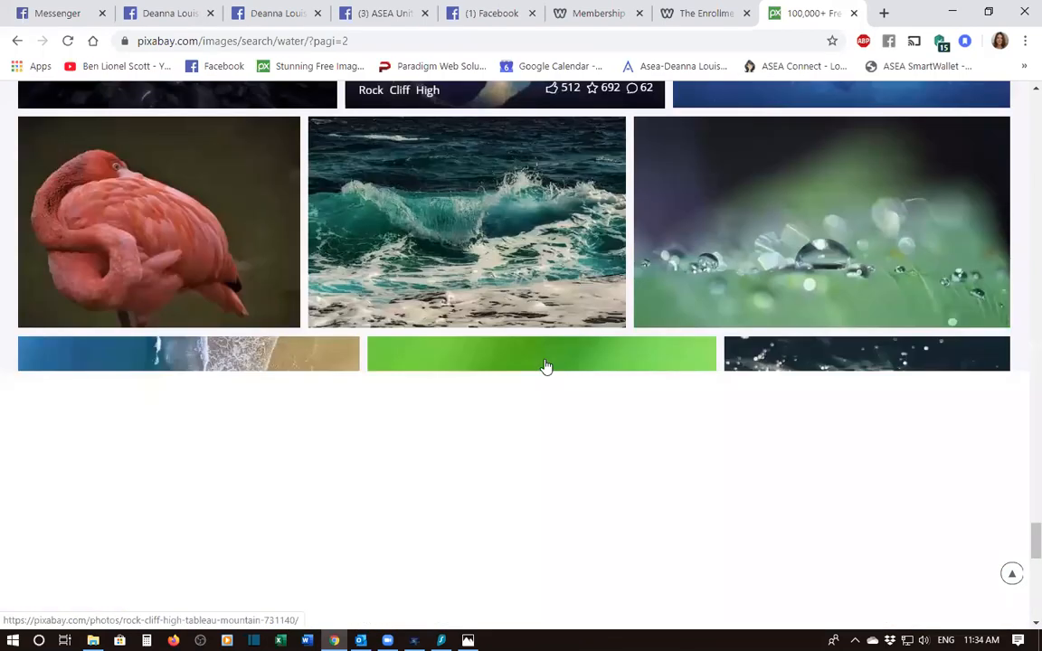
scroll(545, 366, down, 5)
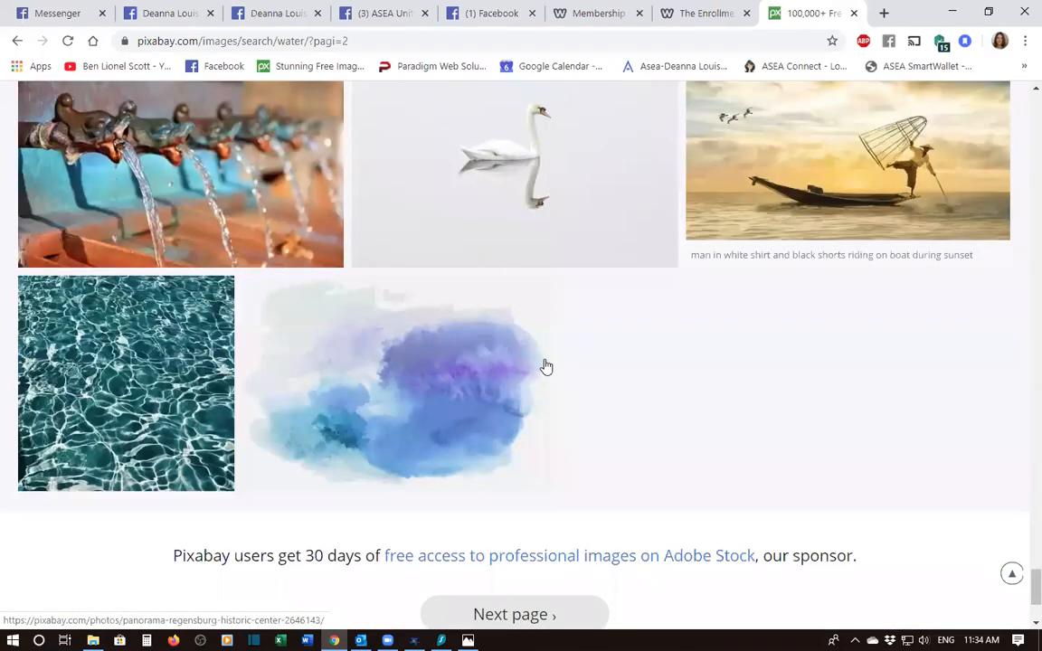
scroll(534, 440, down, 2)
Step: Go to page 3 of the water search results and examine its images for a suitable background
click(534, 439)
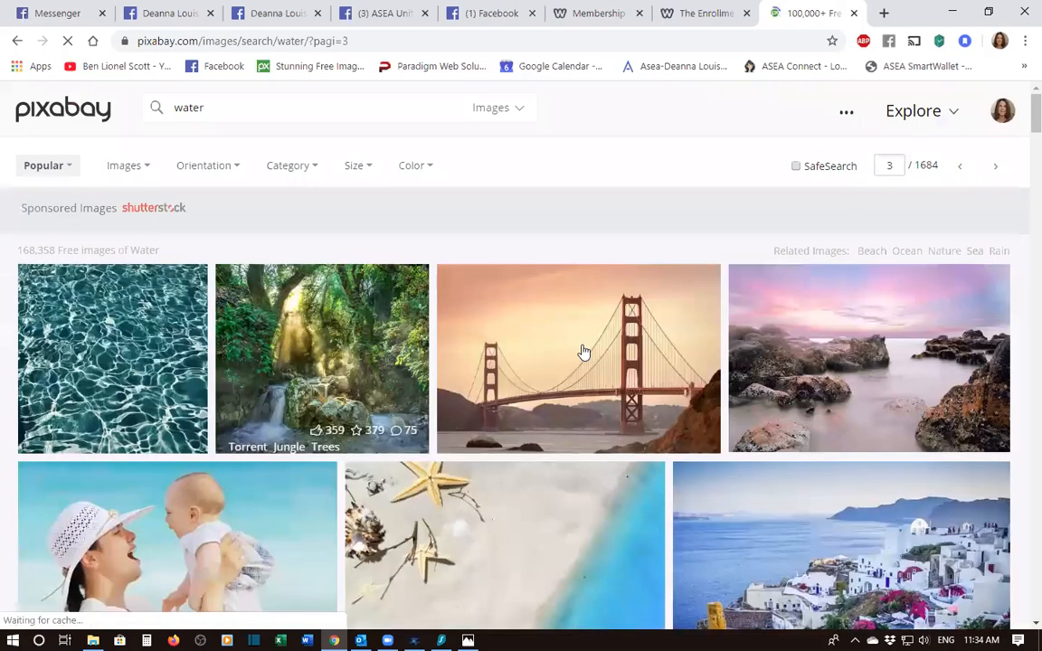
scroll(588, 352, down, 4)
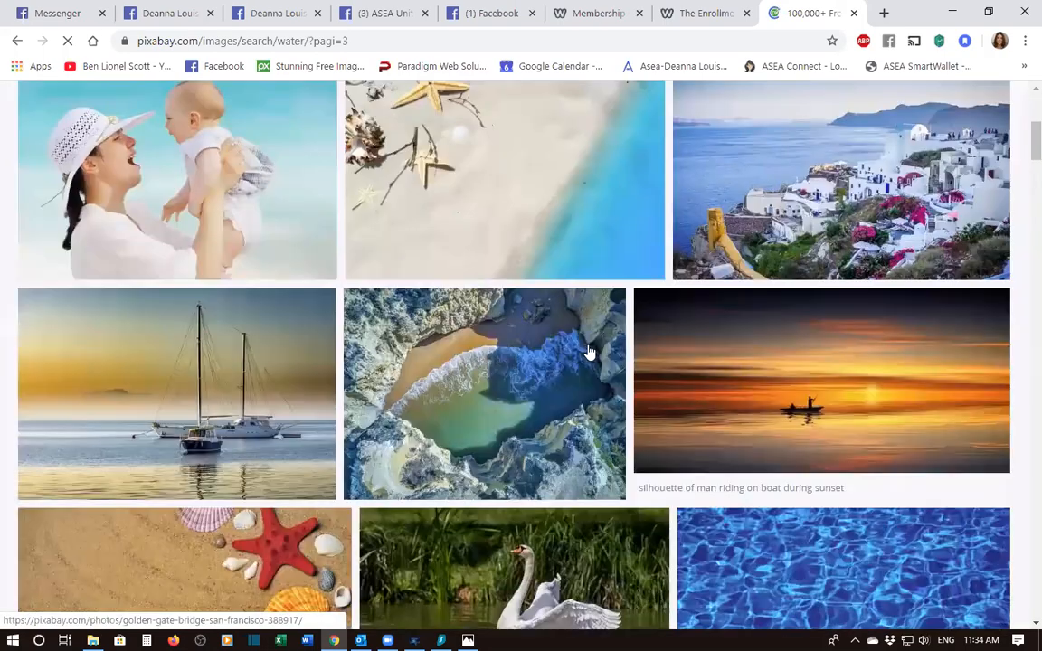
scroll(588, 352, down, 5)
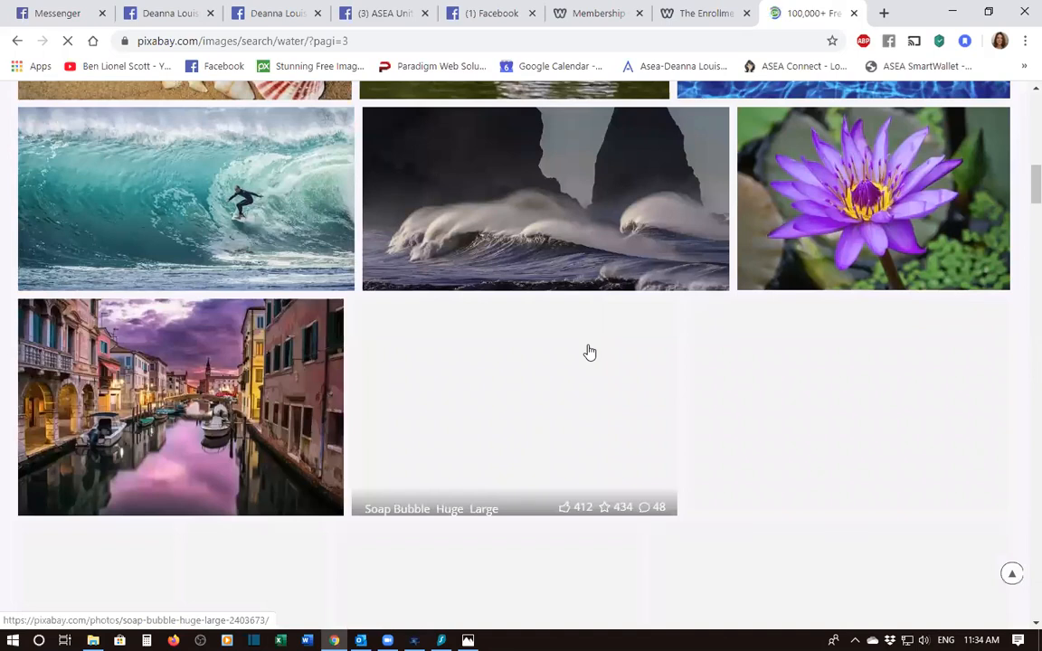
scroll(588, 351, down, 2)
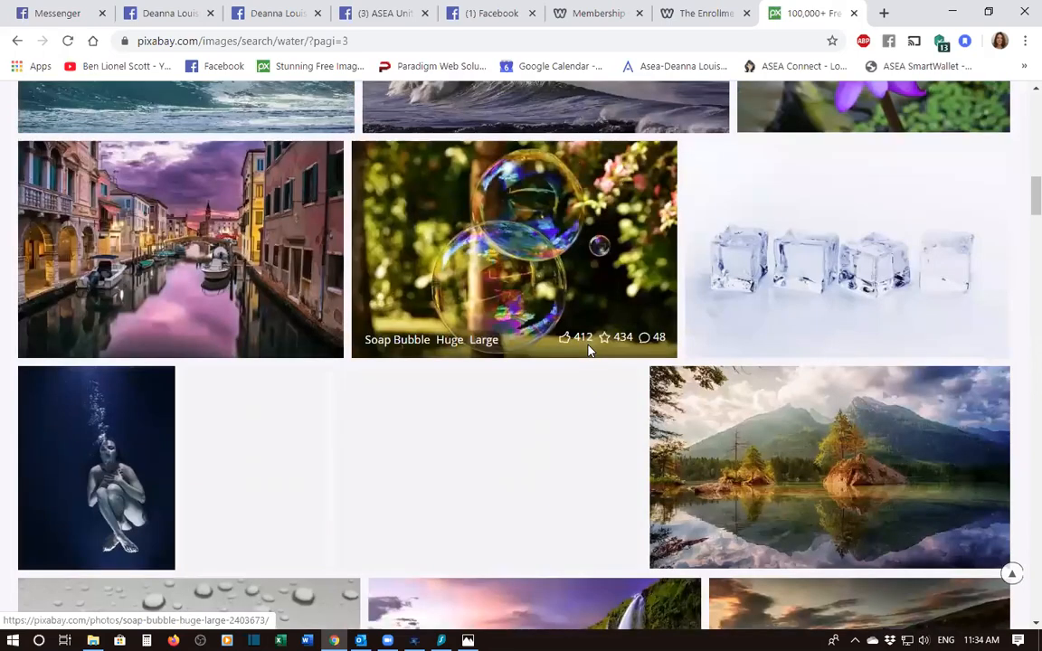
scroll(588, 352, down, 5)
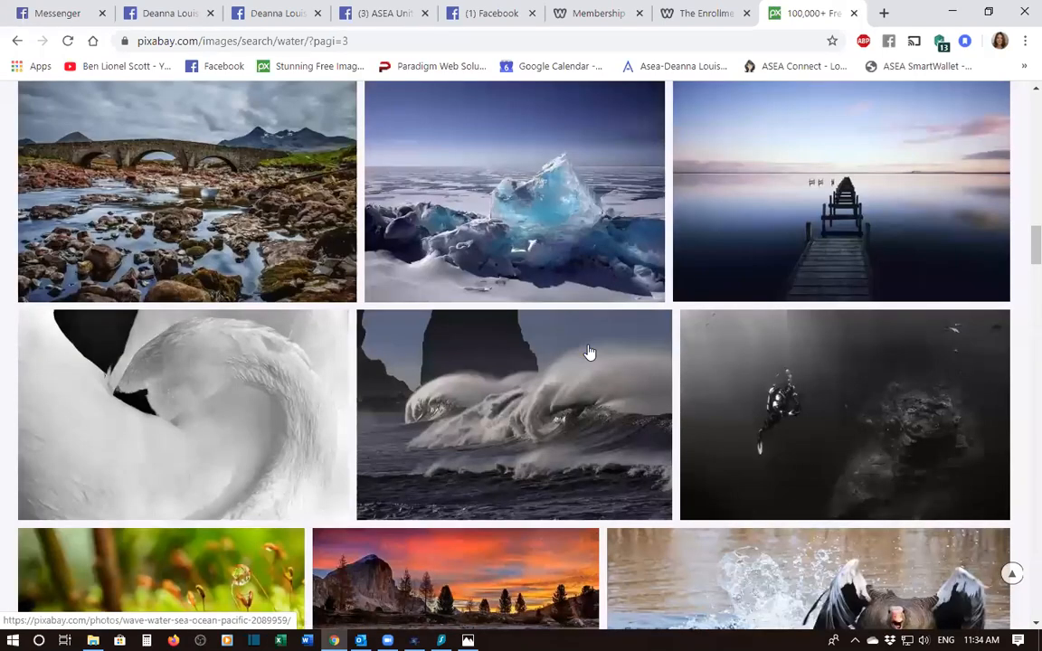
scroll(589, 352, down, 5)
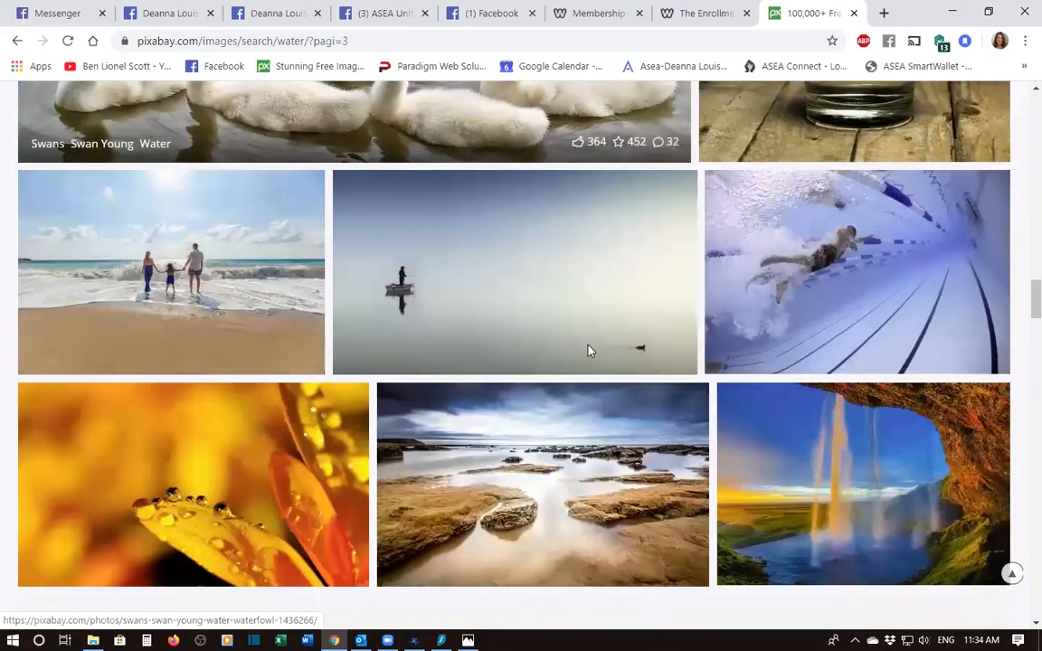
scroll(589, 351, down, 4)
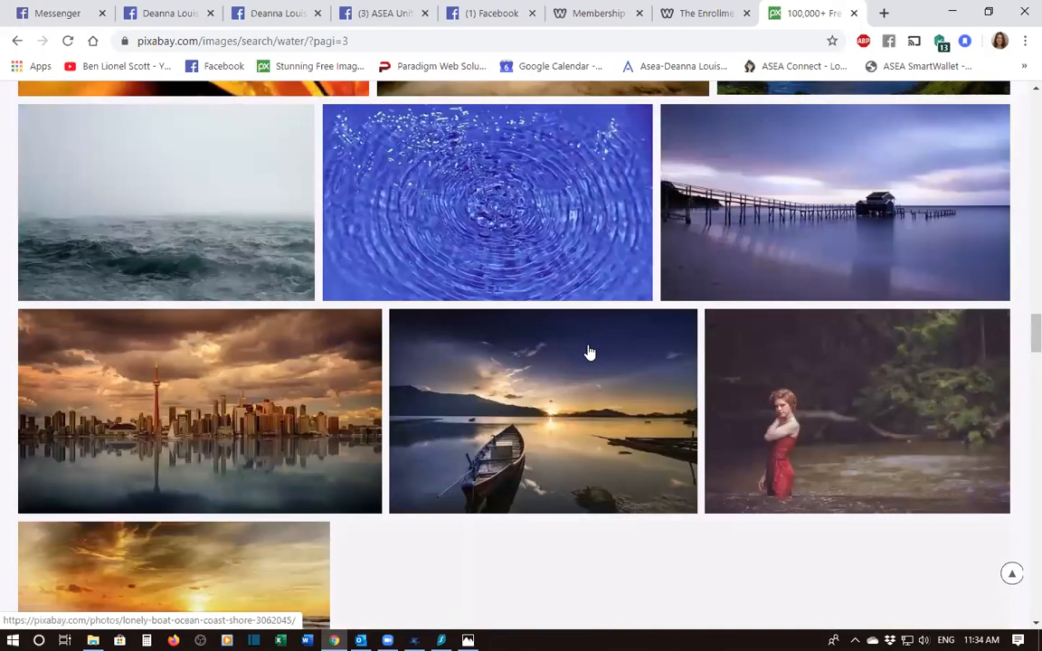
scroll(589, 352, down, 3)
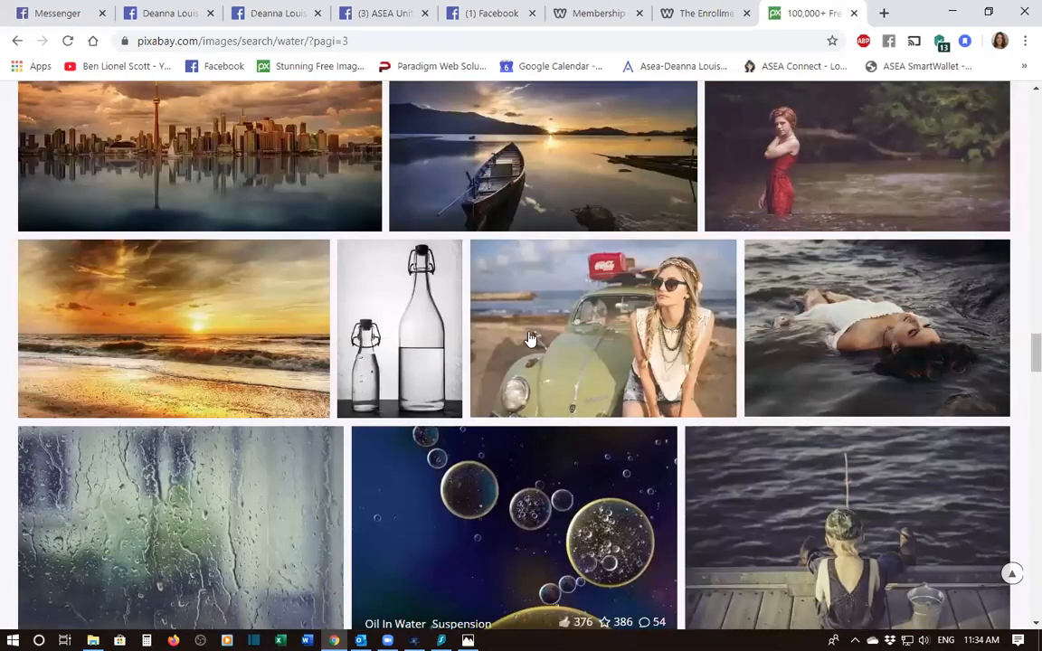
scroll(531, 338, down, 5)
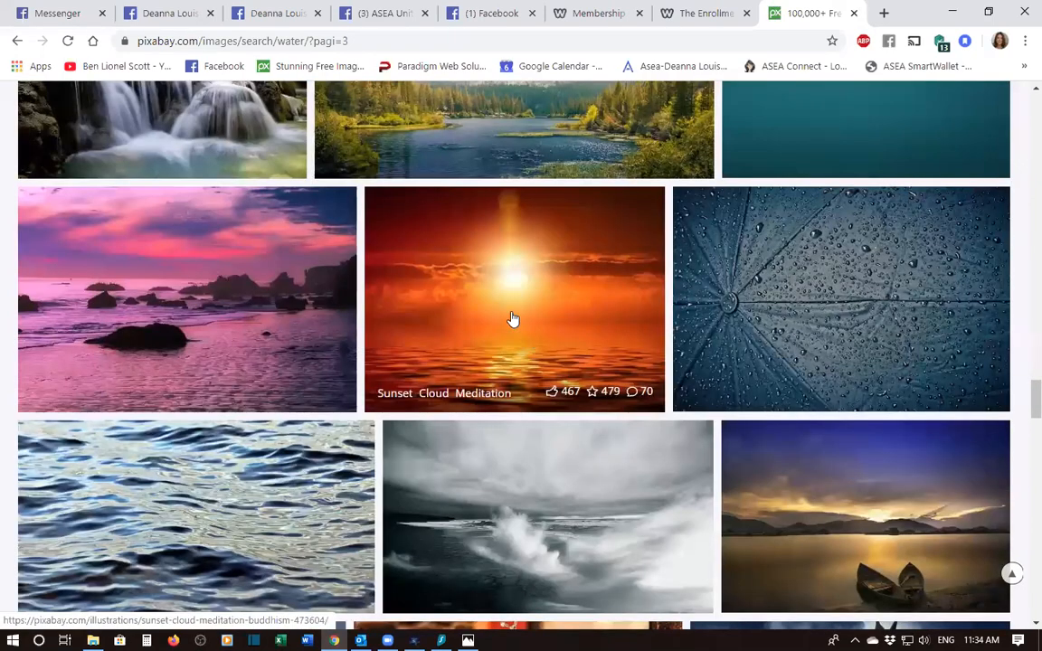
Step: Download the orange sunset-over-water image at 1920×1440 and save it as "test" in the ASEA documents folder
click(493, 338)
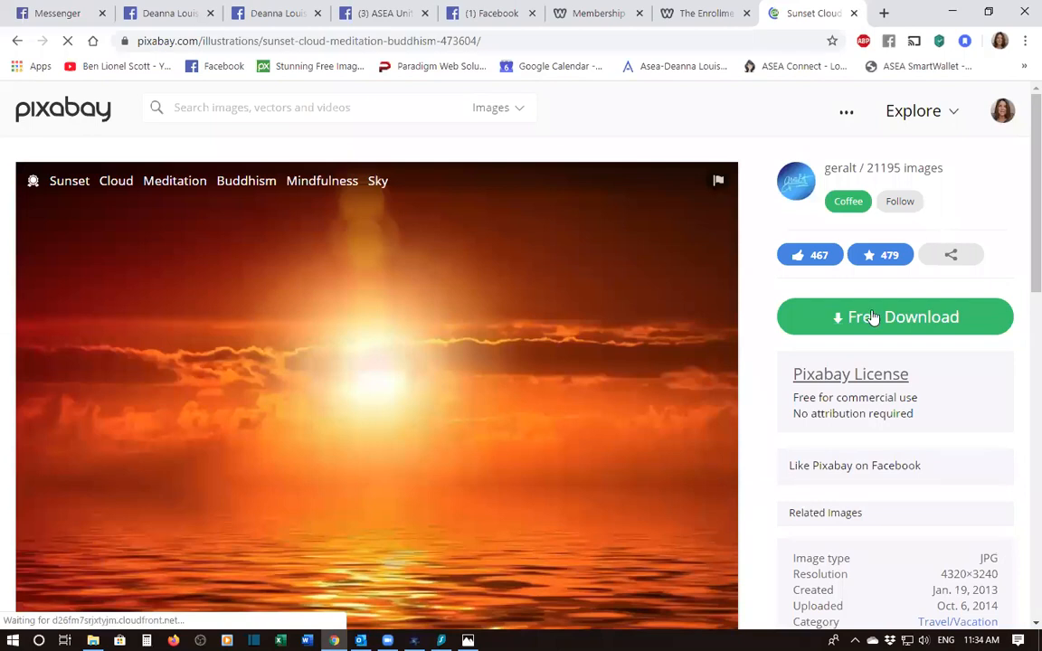
click(800, 416)
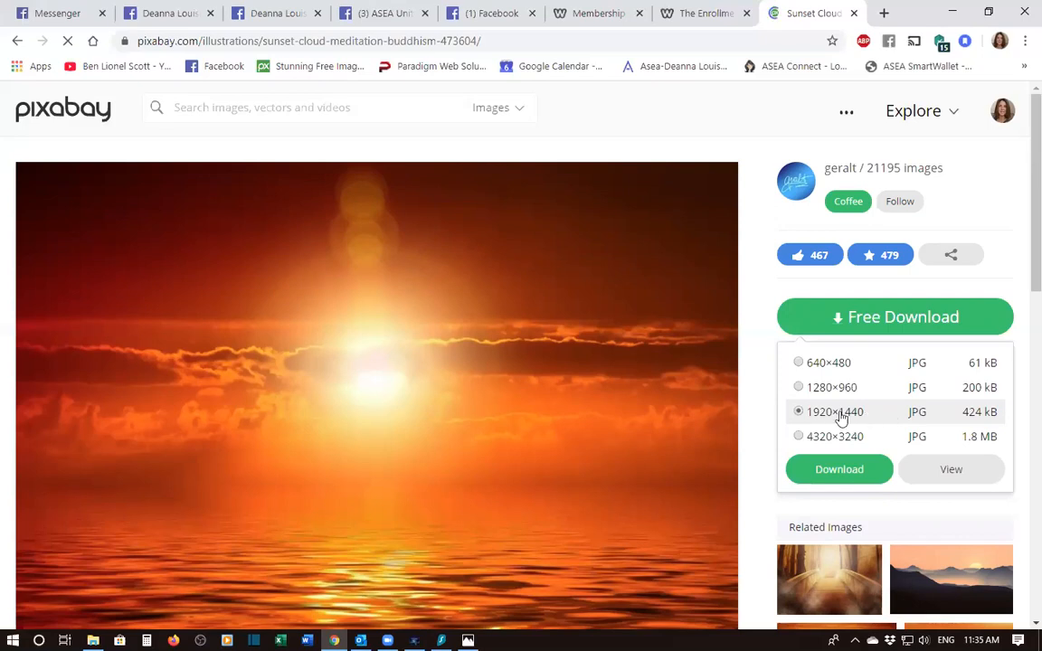
click(839, 470)
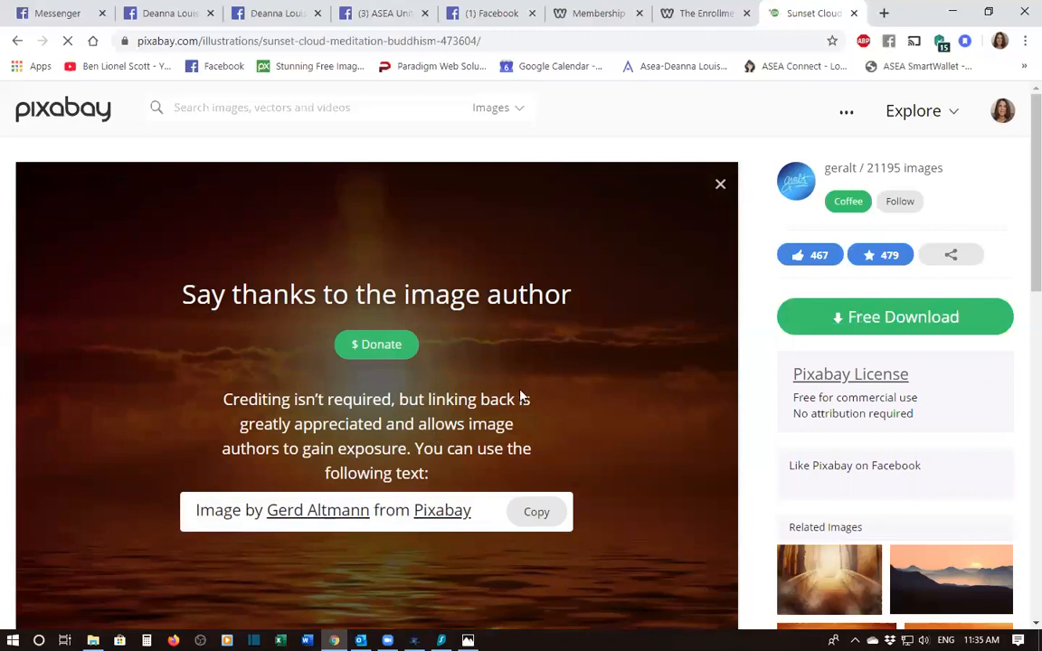
scroll(521, 398, down, 1)
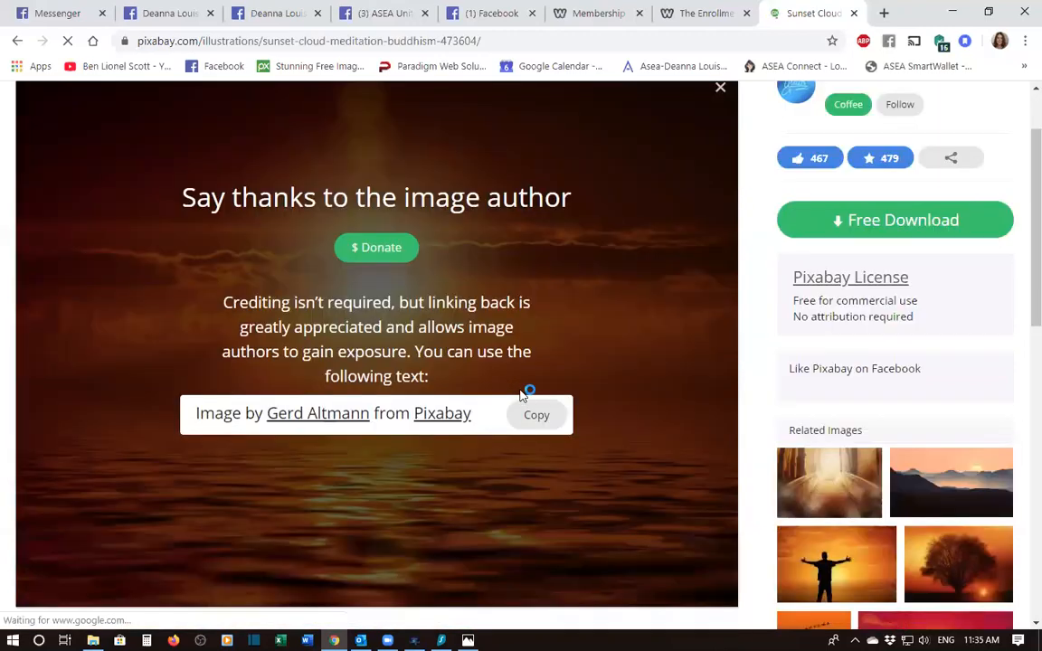
scroll(525, 393, up, 1)
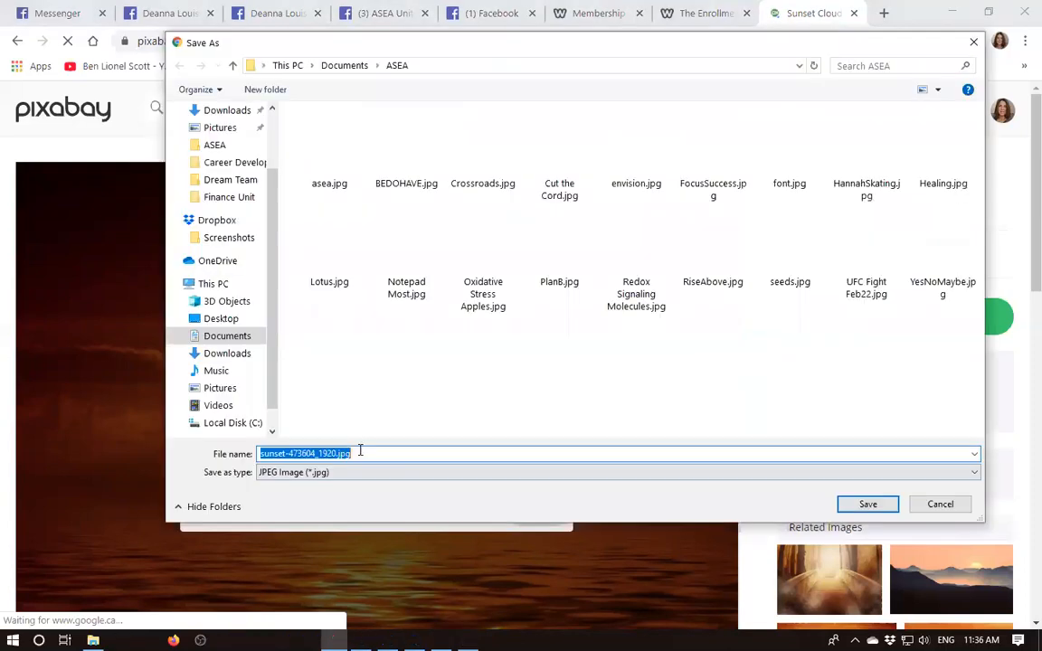
text(test)
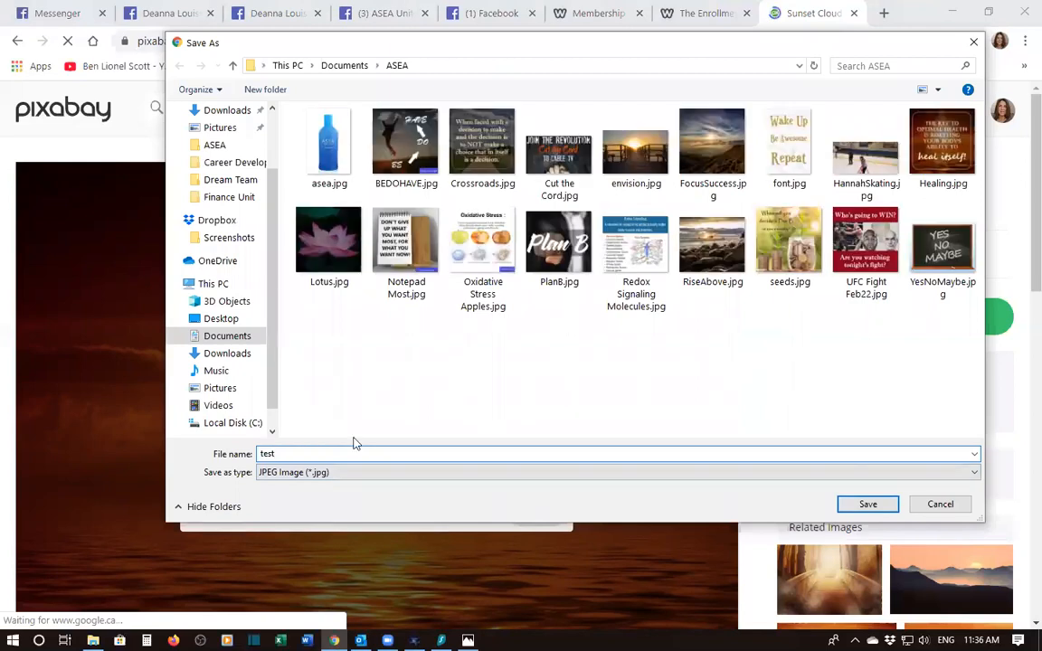
key(Return)
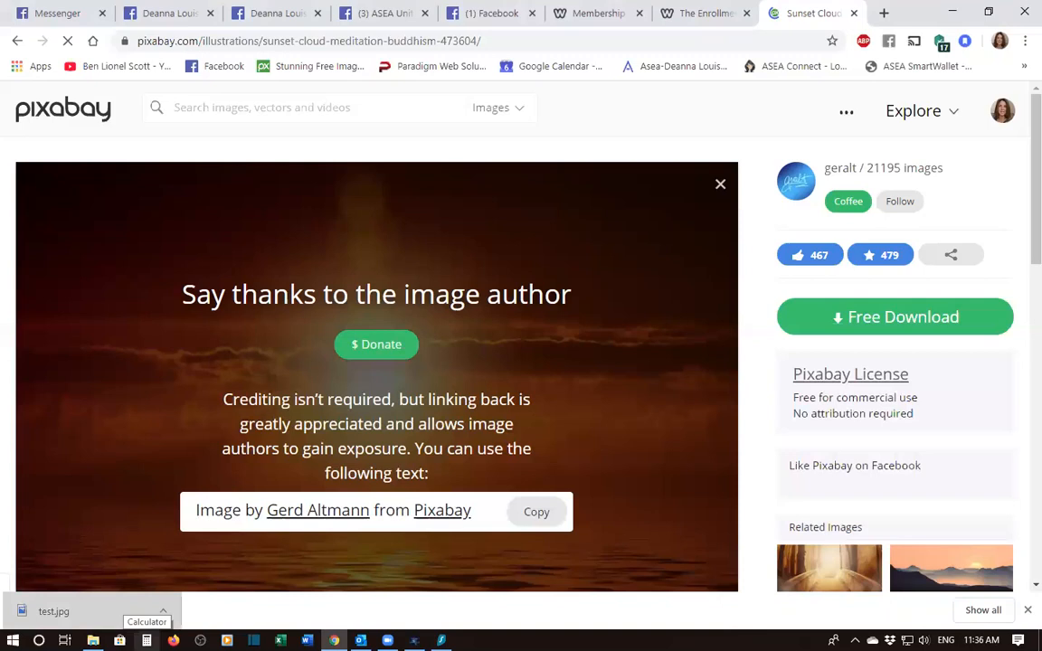
Step: Open the downloaded test.jpg in Photos and send it to Paint 3D for editing
click(54, 612)
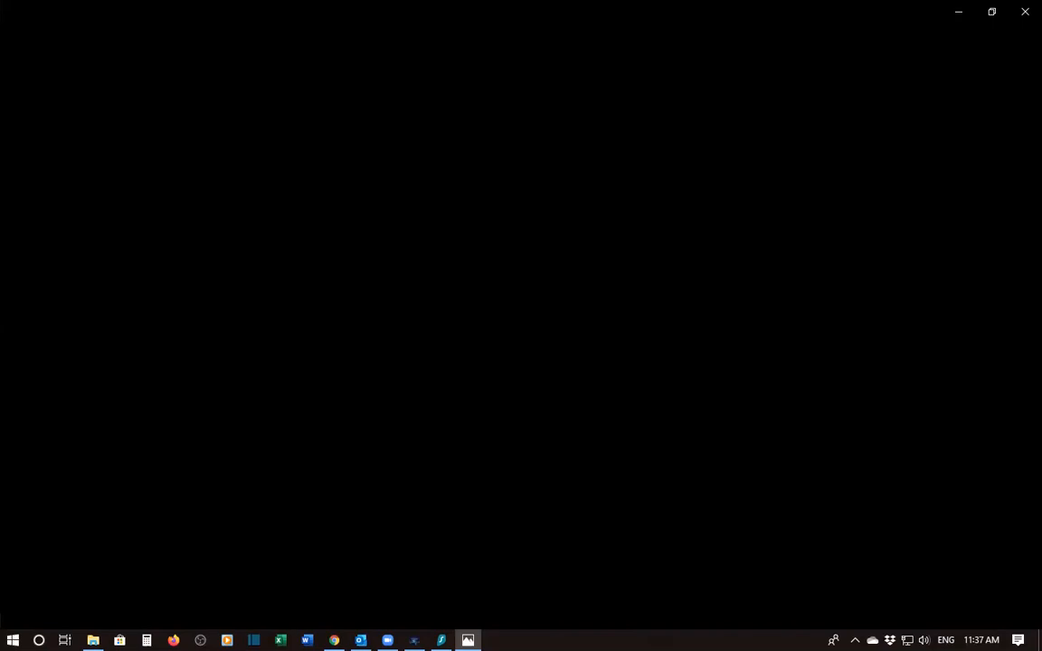
mouse_move(467, 639)
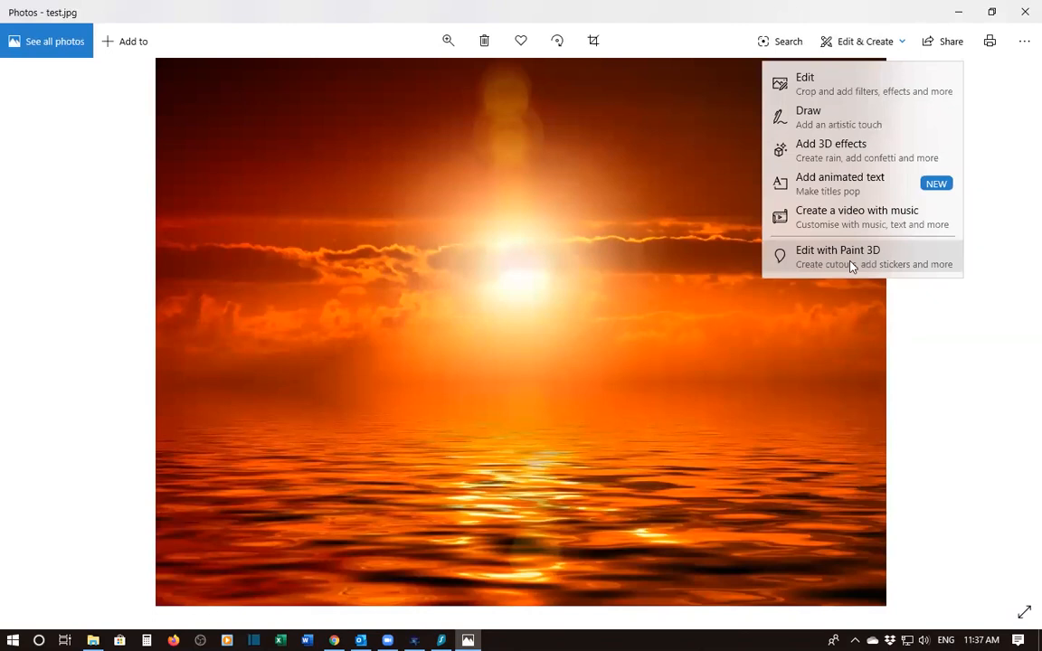
click(850, 266)
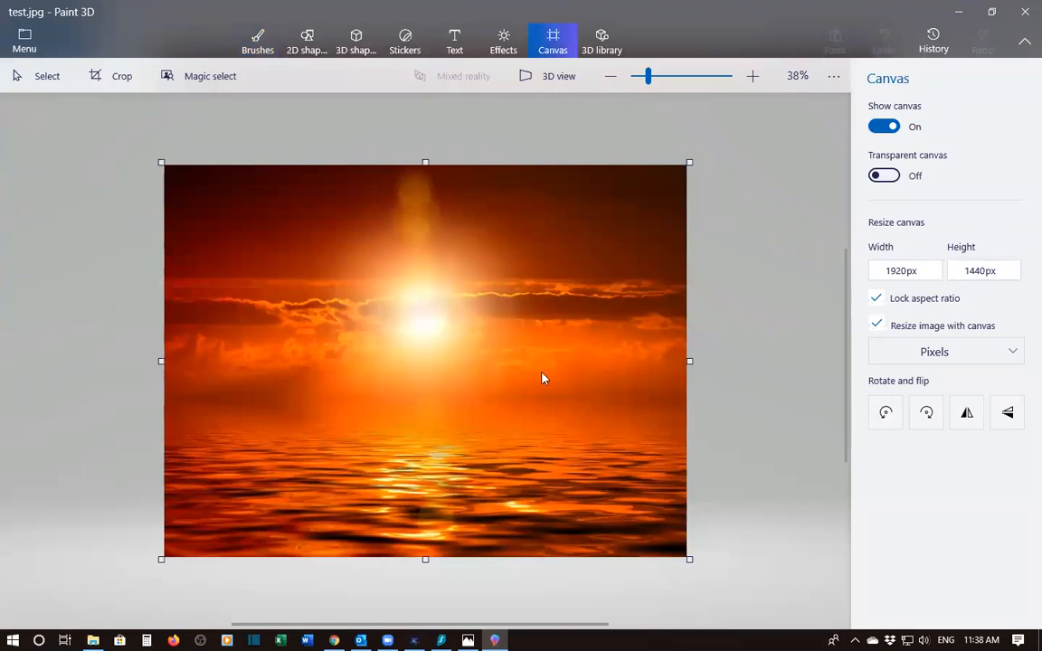
Step: Resize the canvas and image to a height of 1280 px with the aspect ratio locked
click(1020, 265)
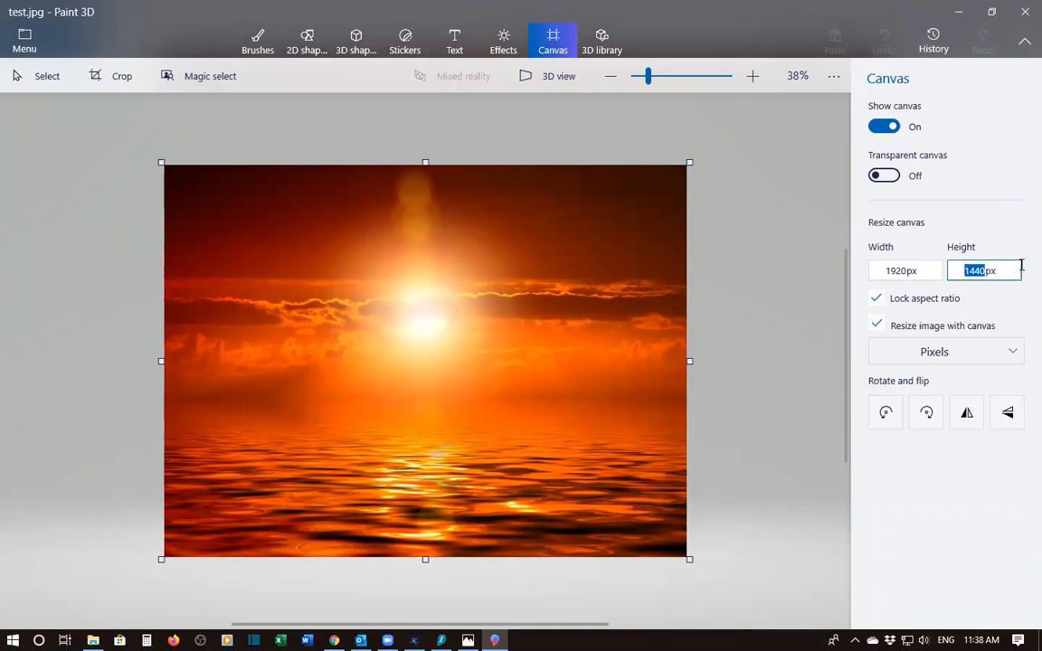
text(1280)
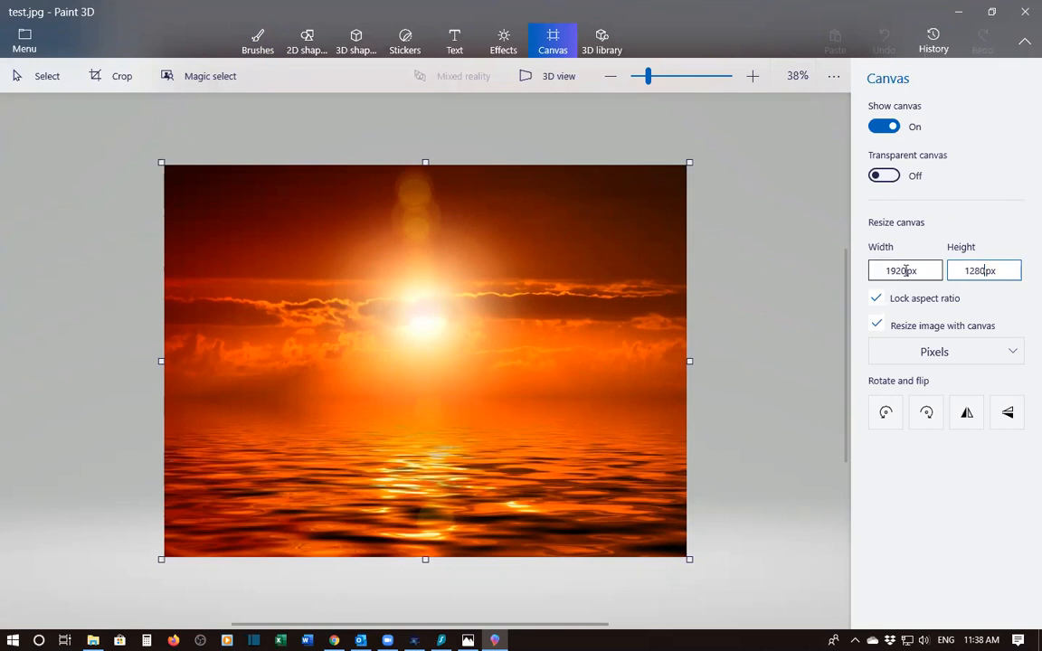
click(905, 270)
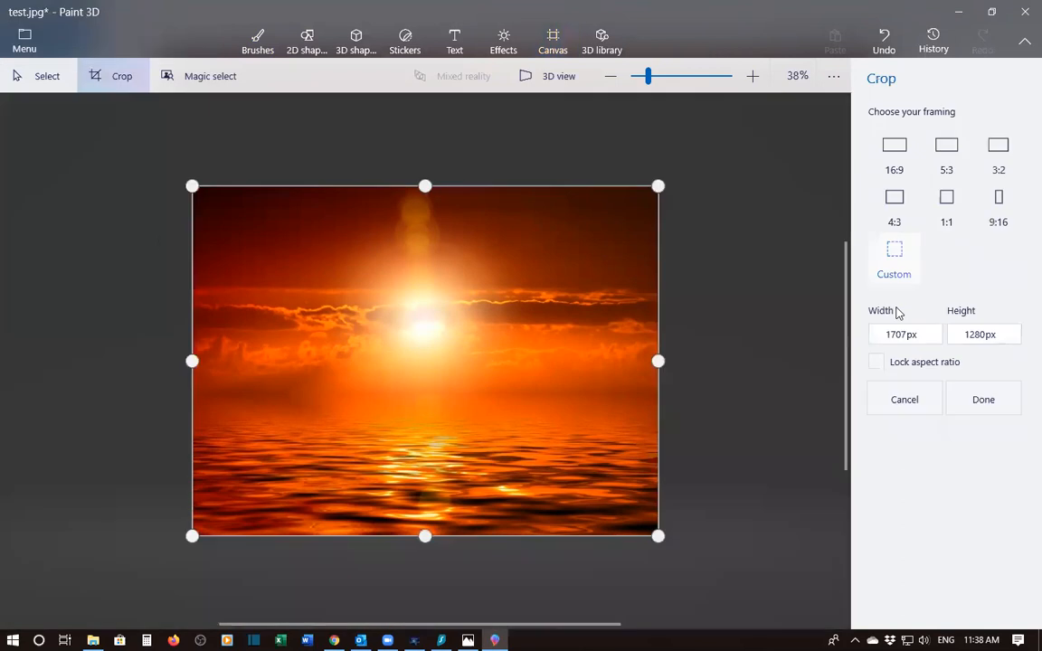
Step: Crop the picture to a 1280 × 1280 px square, with the crop frame roughly centred on the sun
click(960, 319)
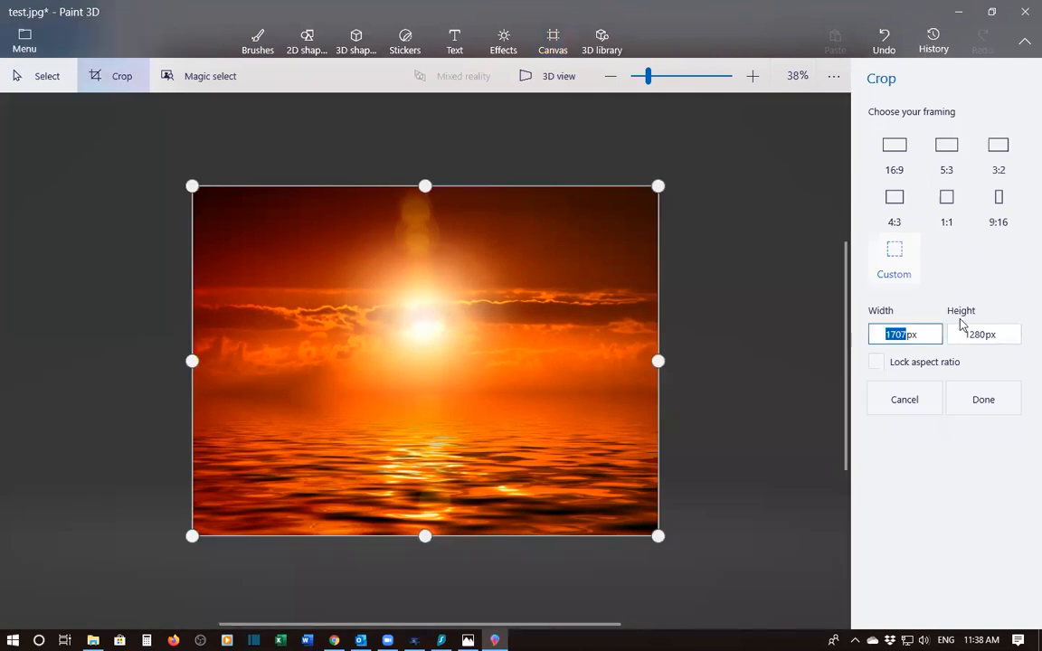
text(1280)
key(Tab)
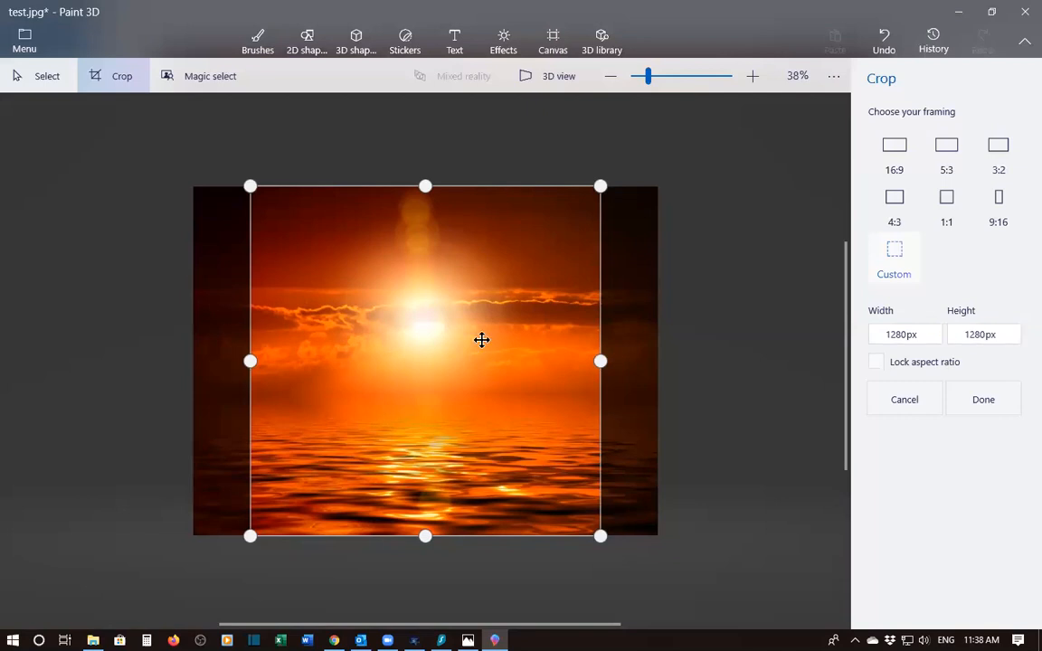
drag(495, 345, 464, 350)
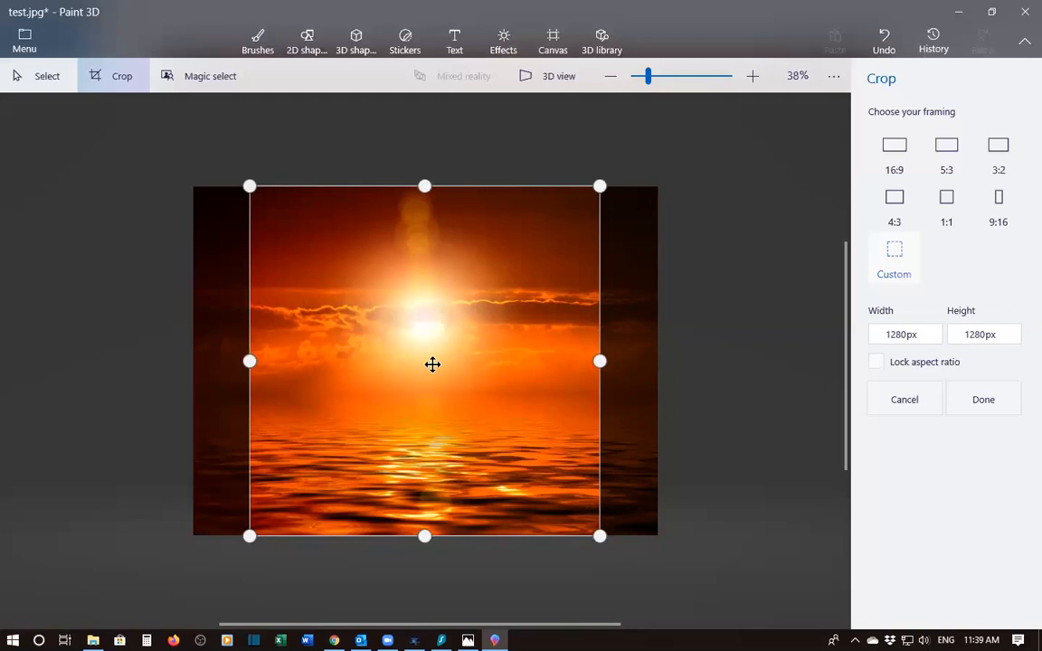
drag(301, 366, 242, 366)
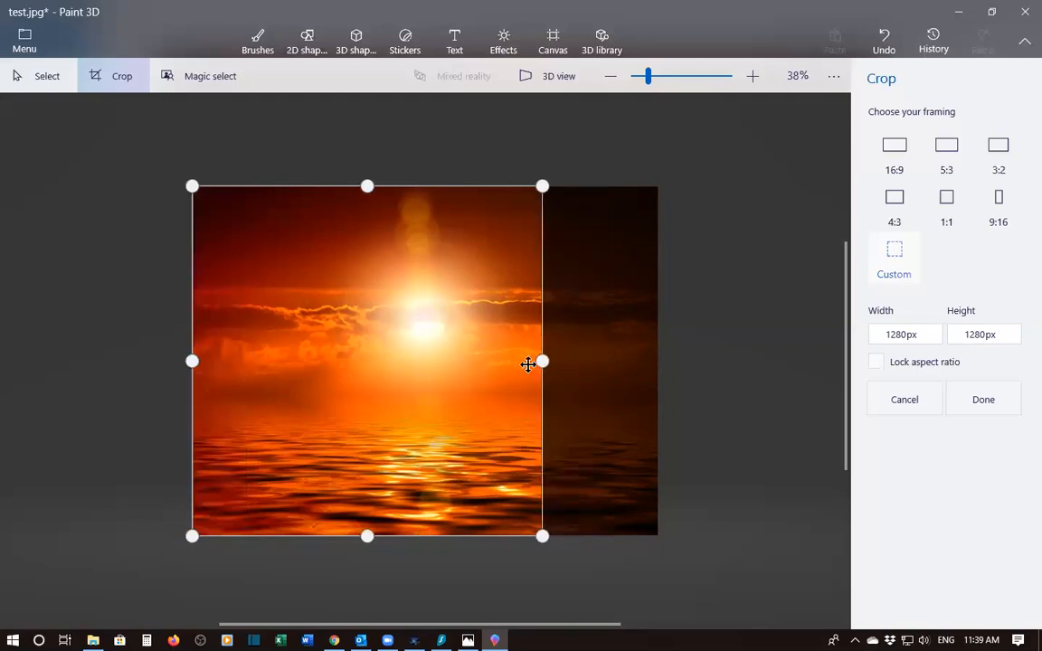
drag(528, 364, 427, 370)
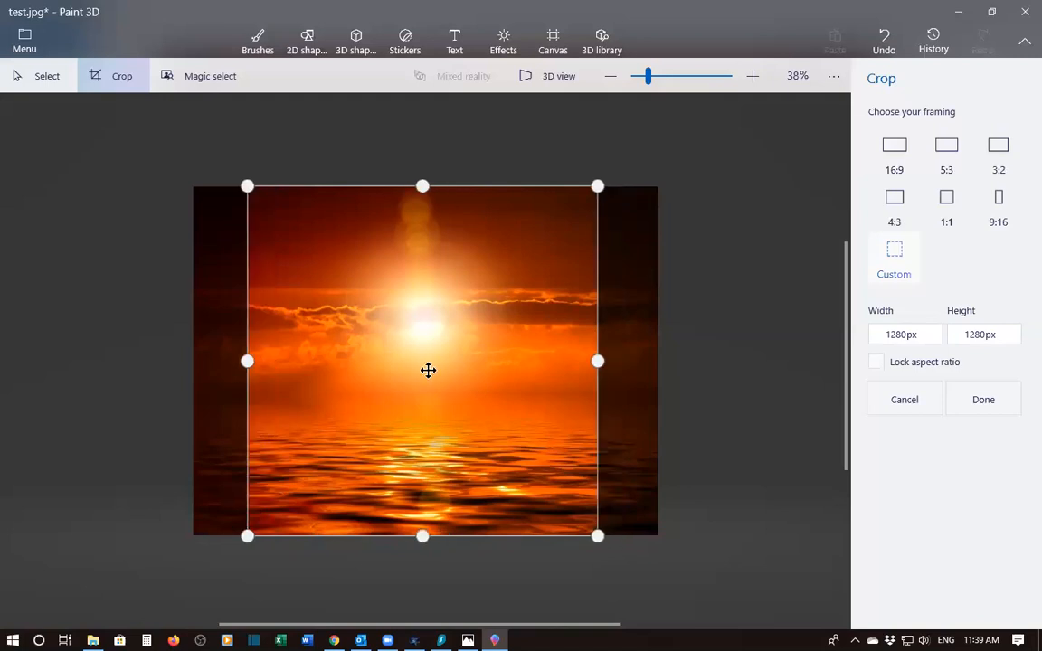
click(996, 406)
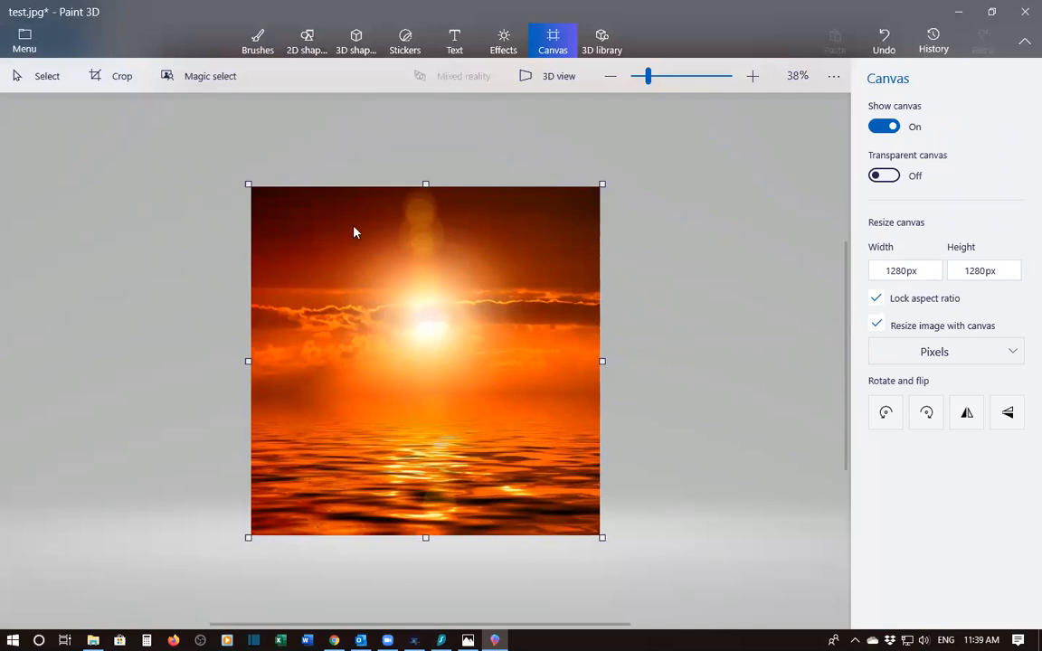
Step: Save the cropped picture as the JPEG image test.jpg in the ASEA documents folder
click(18, 50)
key(ctrl+shift+s)
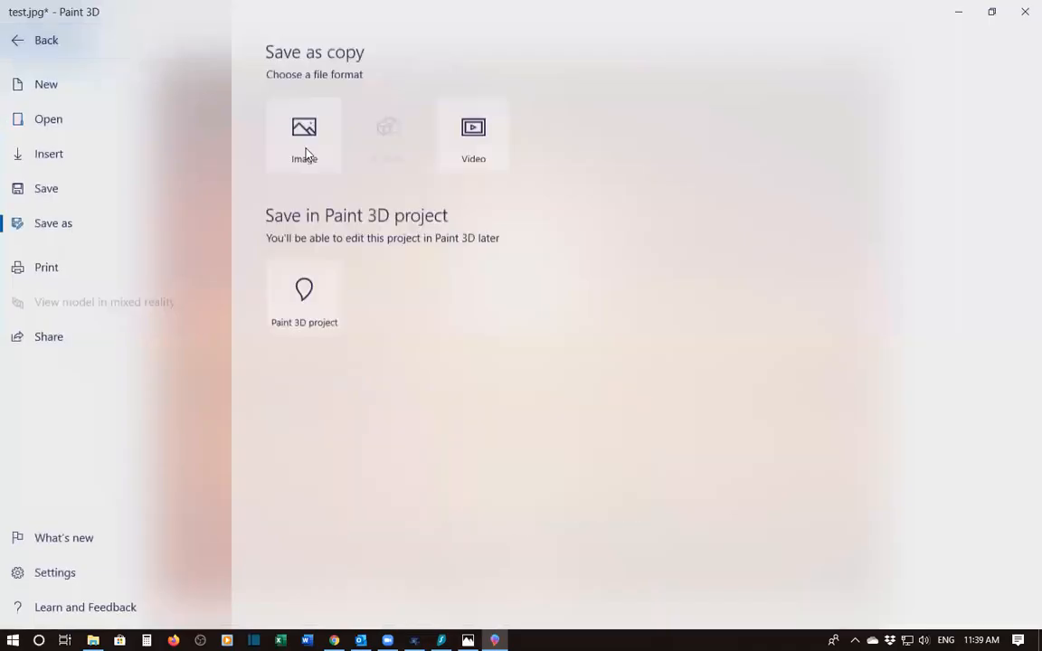
key(Escape)
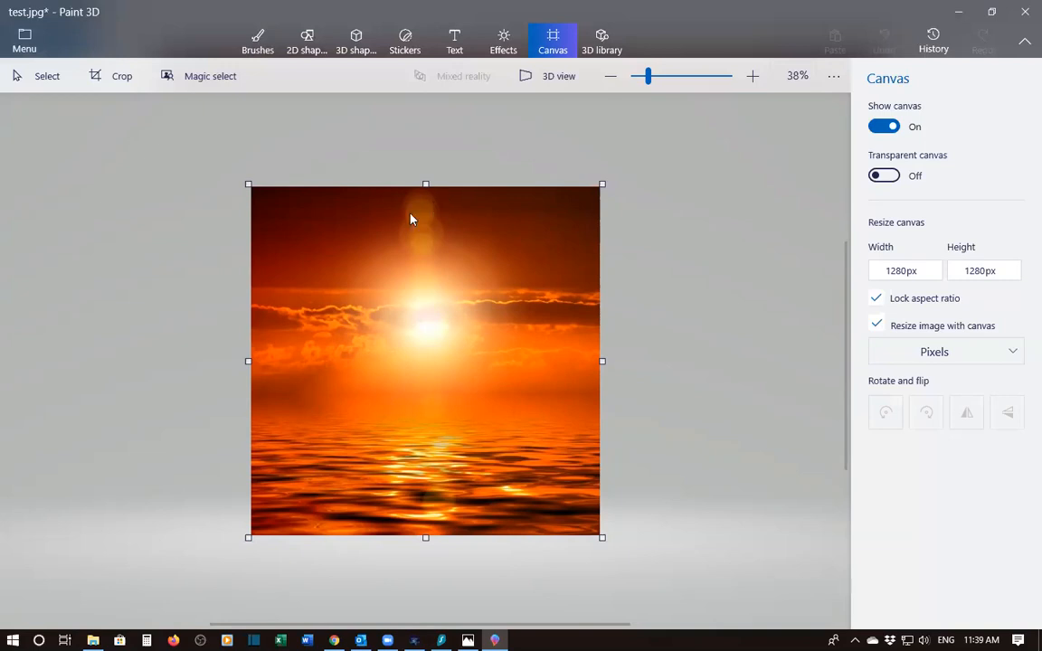
key(ctrl+s)
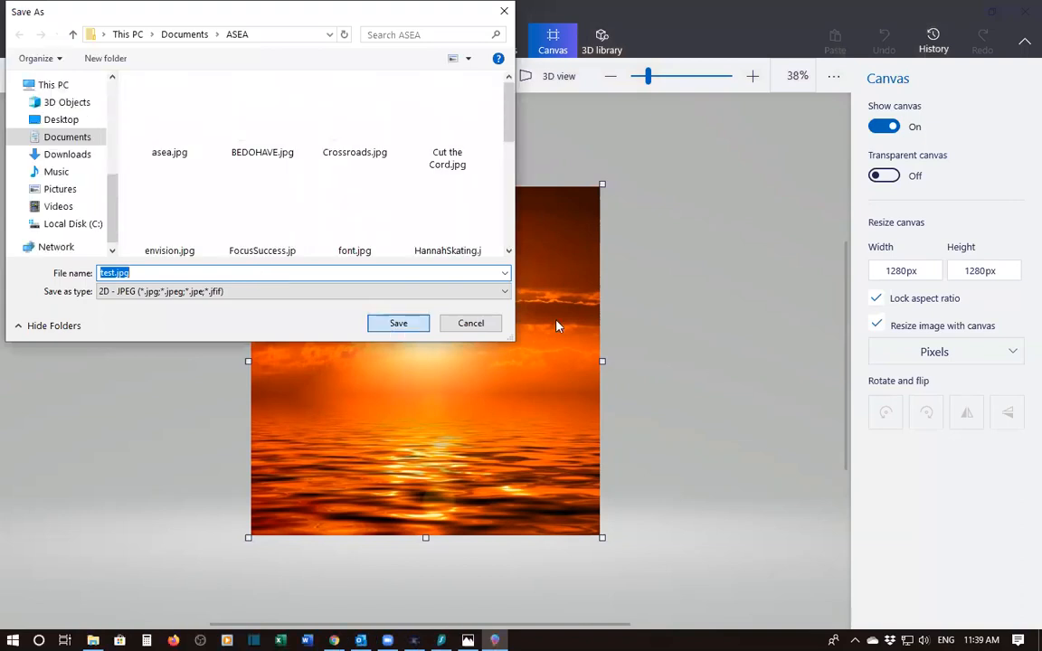
click(398, 323)
click(555, 322)
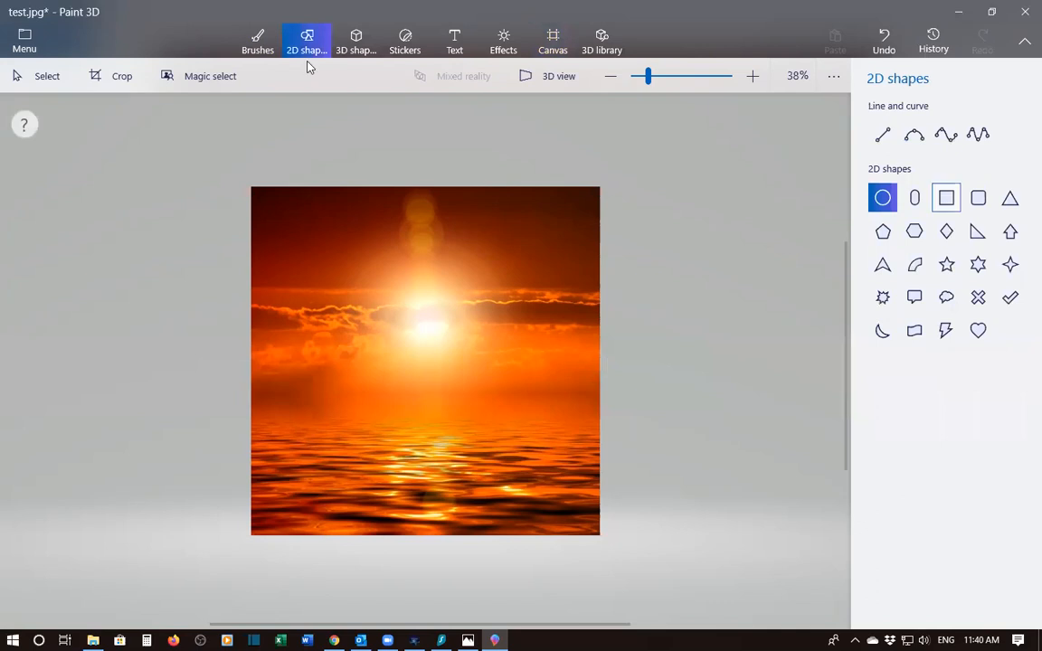
Step: Draw a 2D square covering the whole picture, with a solid blue fill and no outline
click(947, 201)
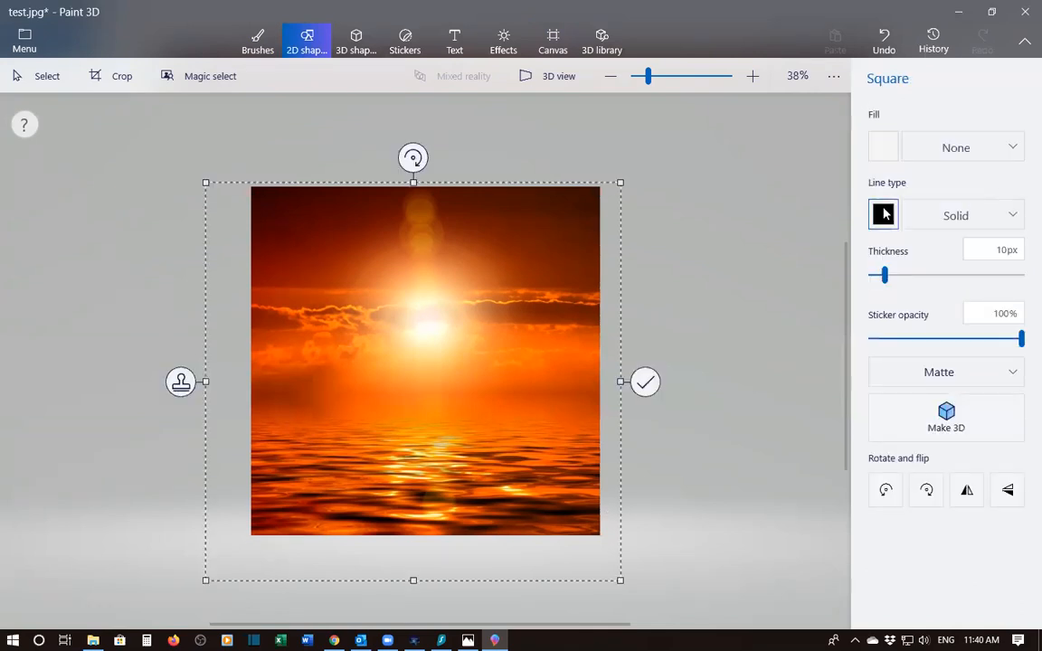
click(883, 214)
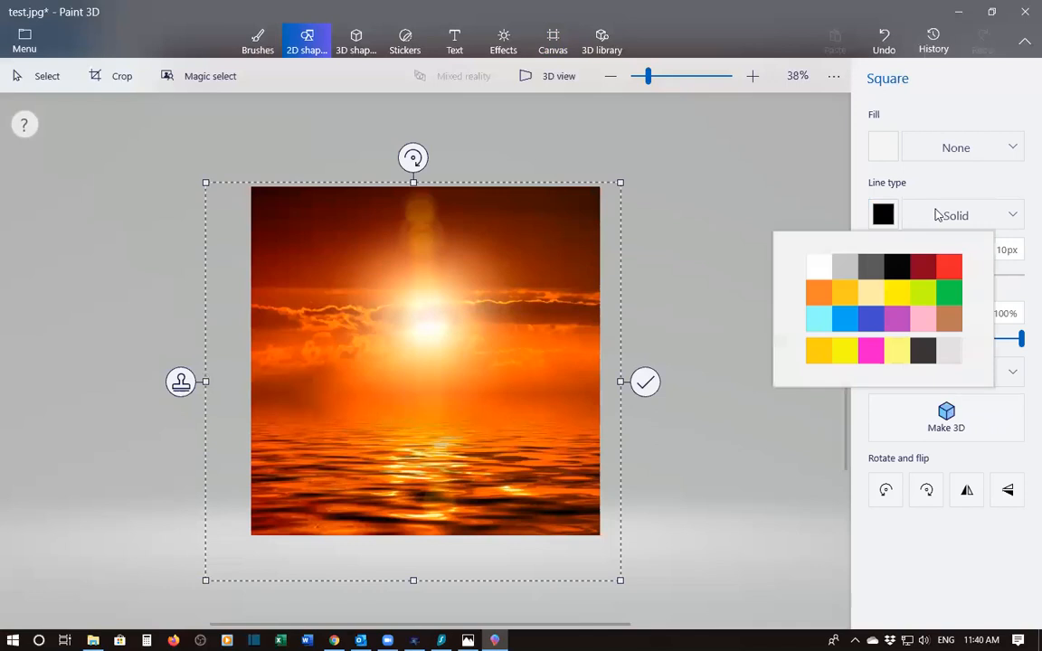
click(942, 192)
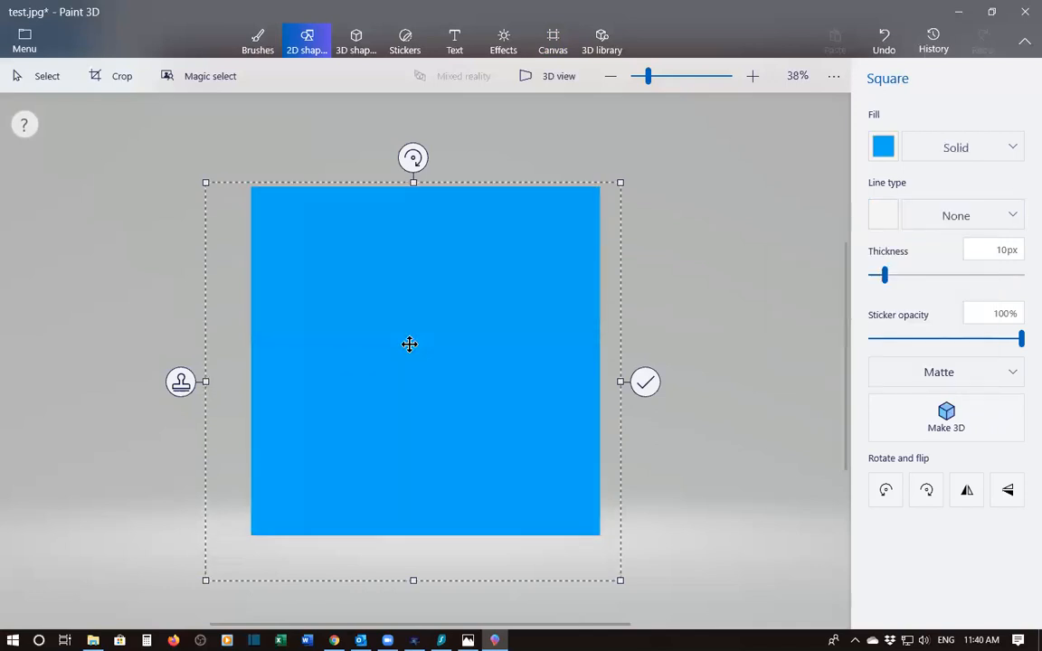
Step: Change the square's fill to black, set its sticker opacity to 50%, and commit it over the picture
click(884, 146)
click(878, 329)
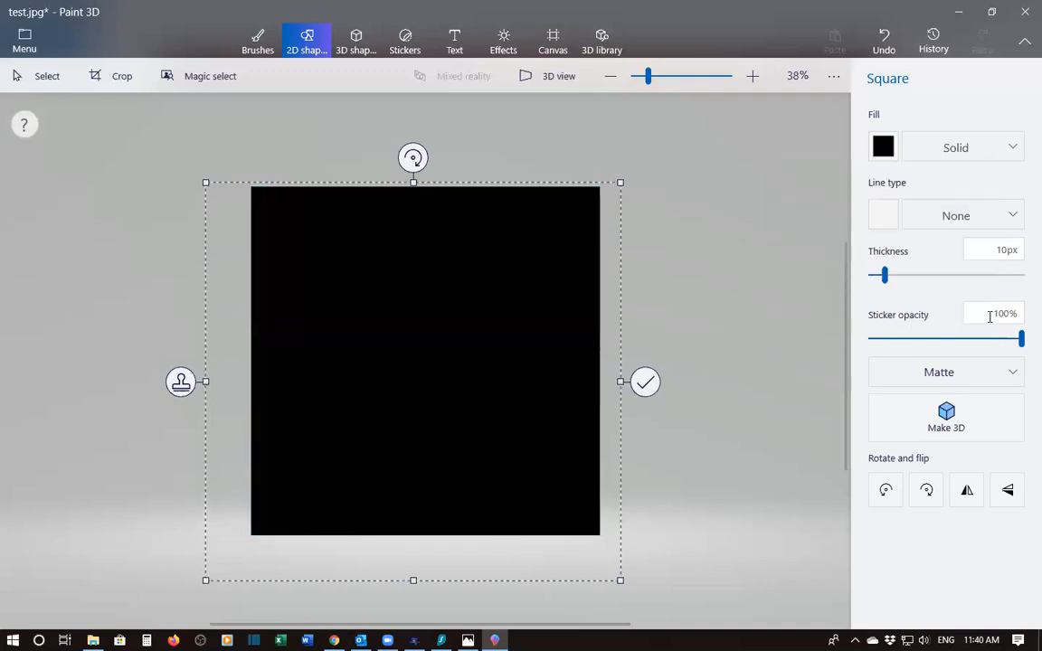
click(1019, 315)
text(50)
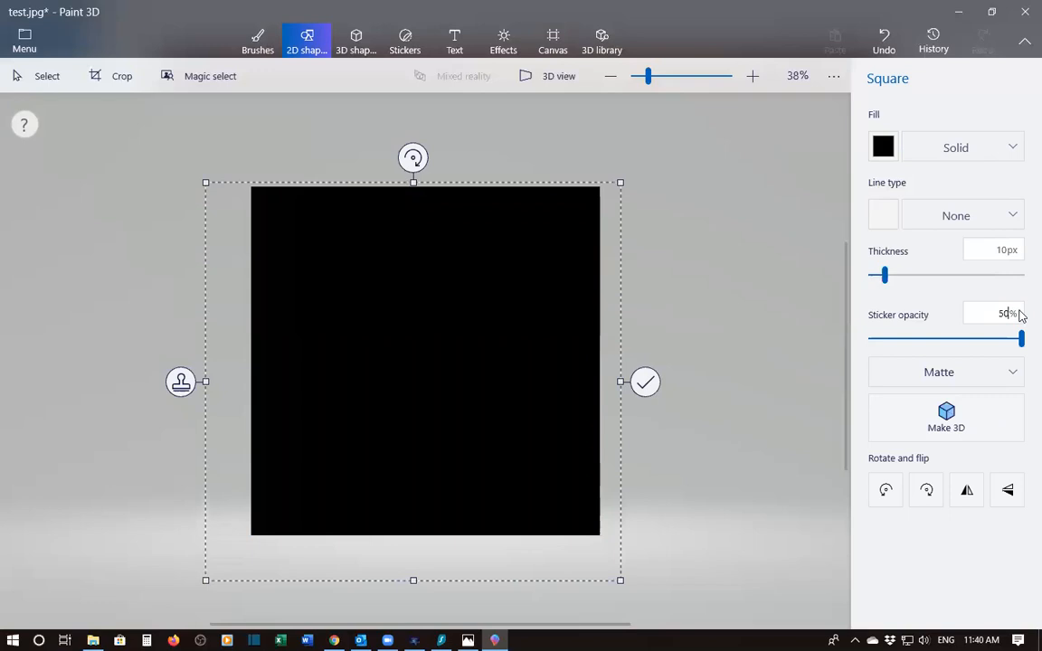
key(Return)
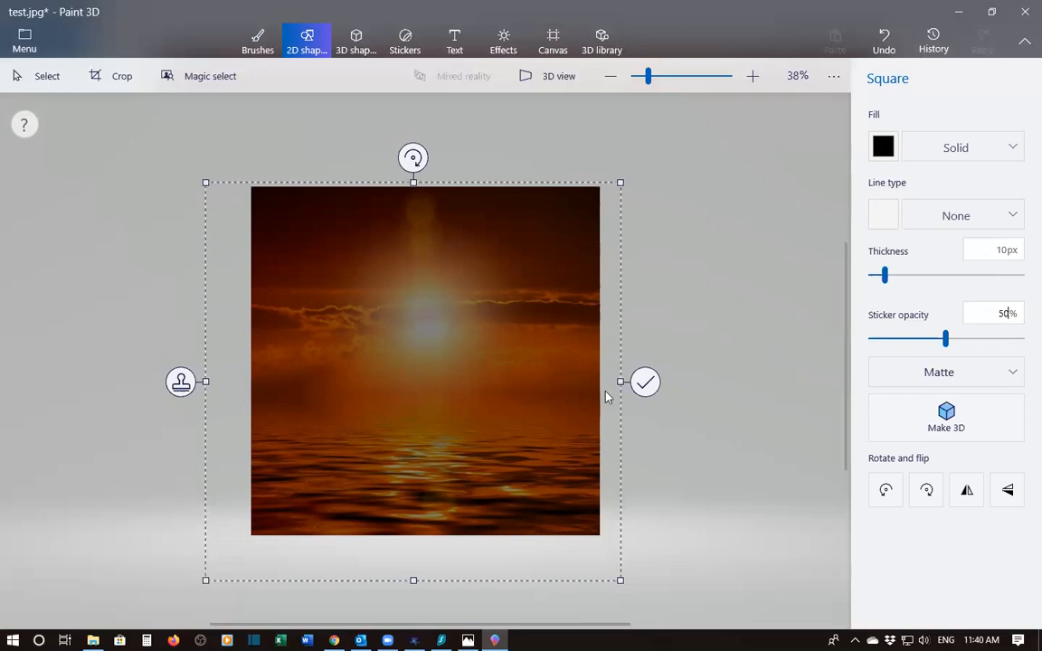
click(758, 217)
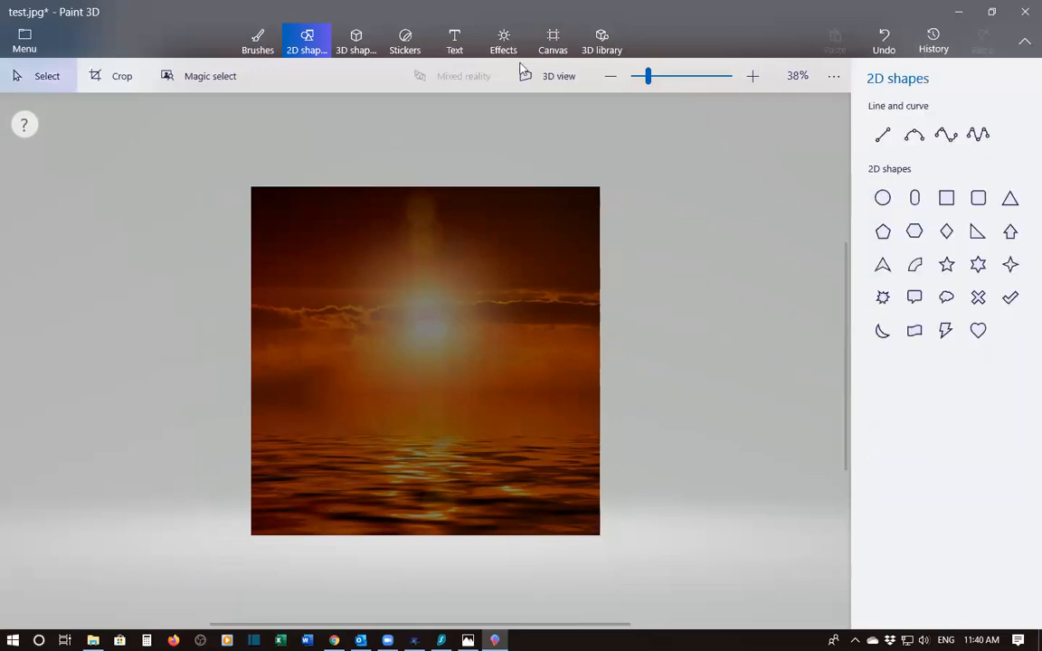
Step: Create a 2D text box covering most of the darkened picture, with a margin on every side
click(454, 52)
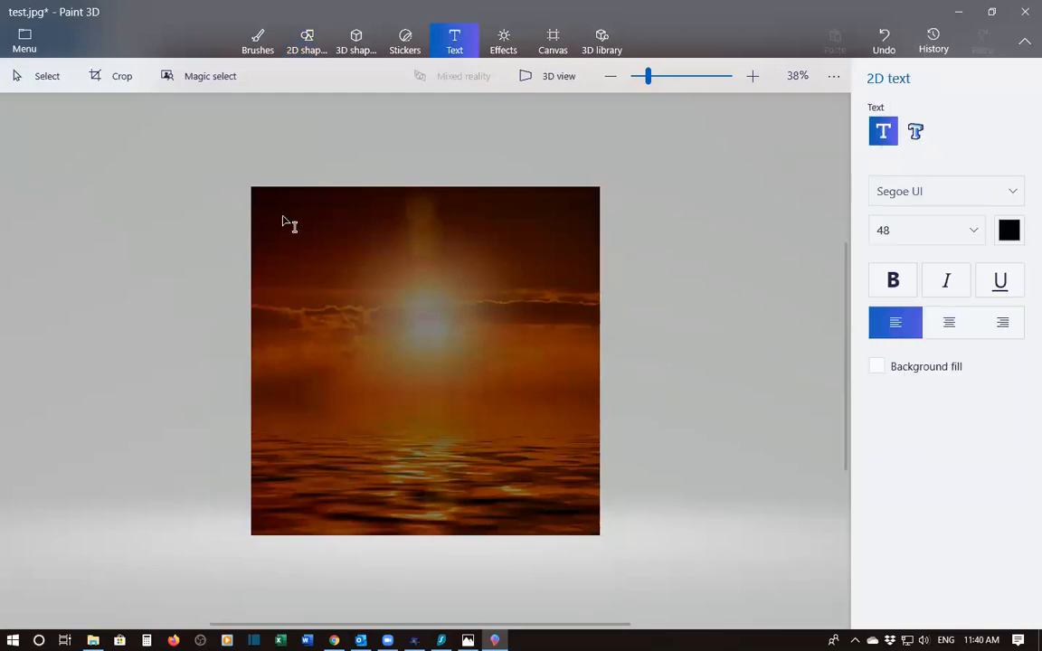
click(562, 509)
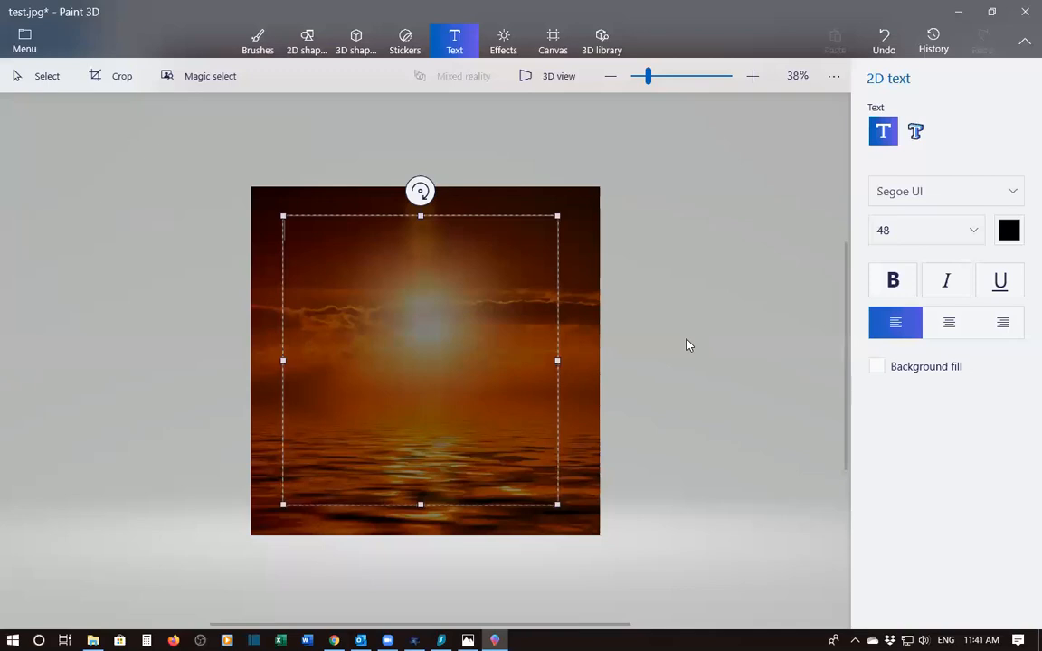
click(886, 49)
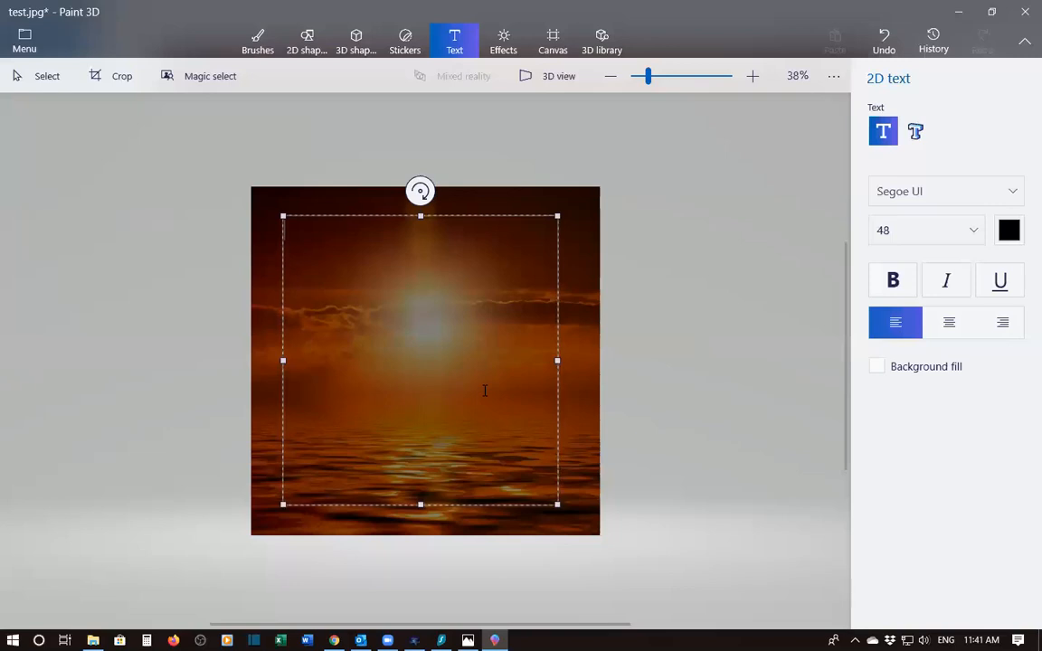
Step: Set the text box's font to Castellar
click(936, 195)
scroll(937, 196, up, 3)
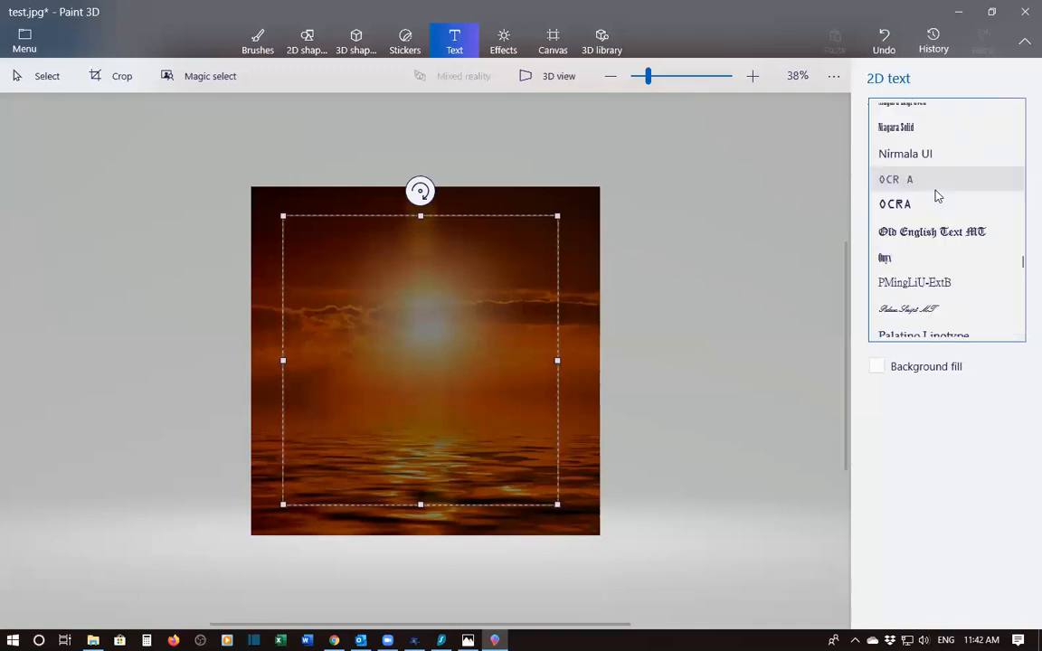
scroll(936, 199, up, 5)
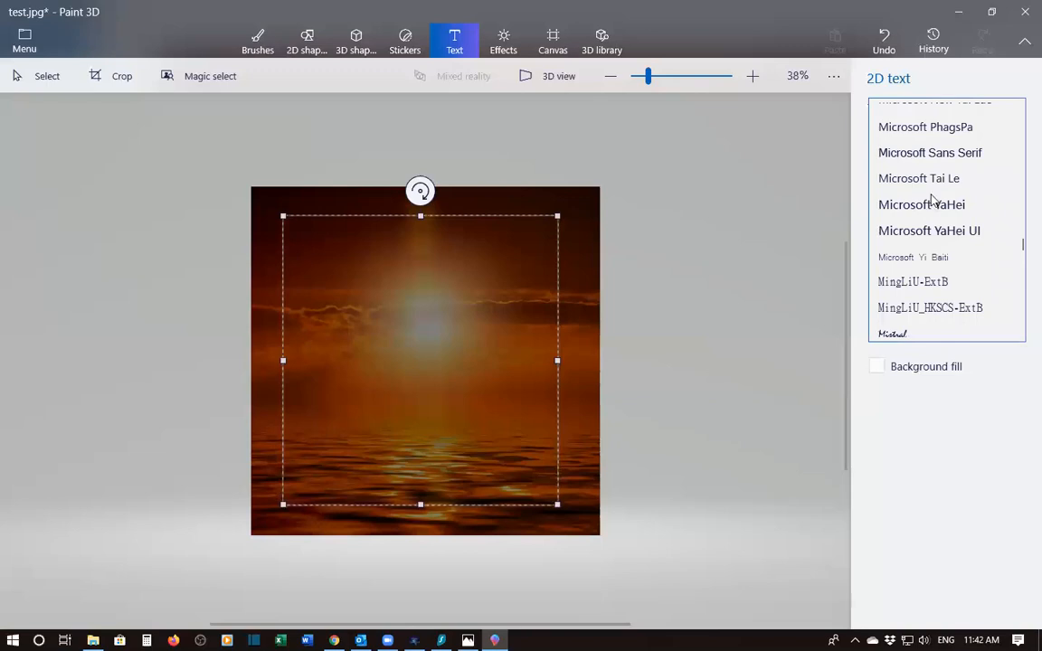
click(933, 199)
click(933, 191)
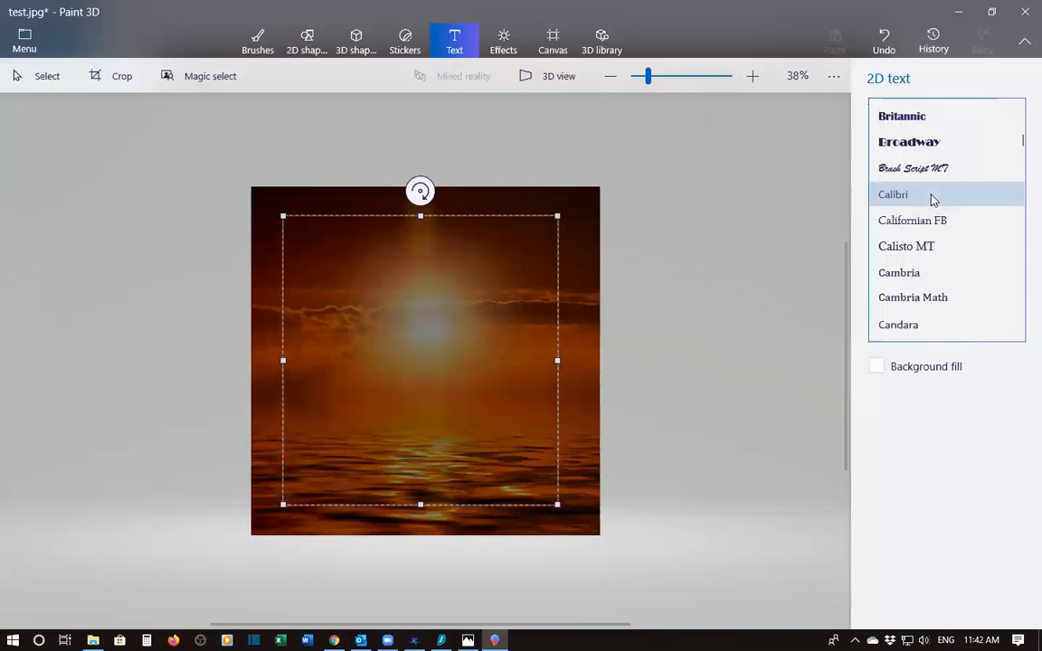
scroll(938, 288, down, 2)
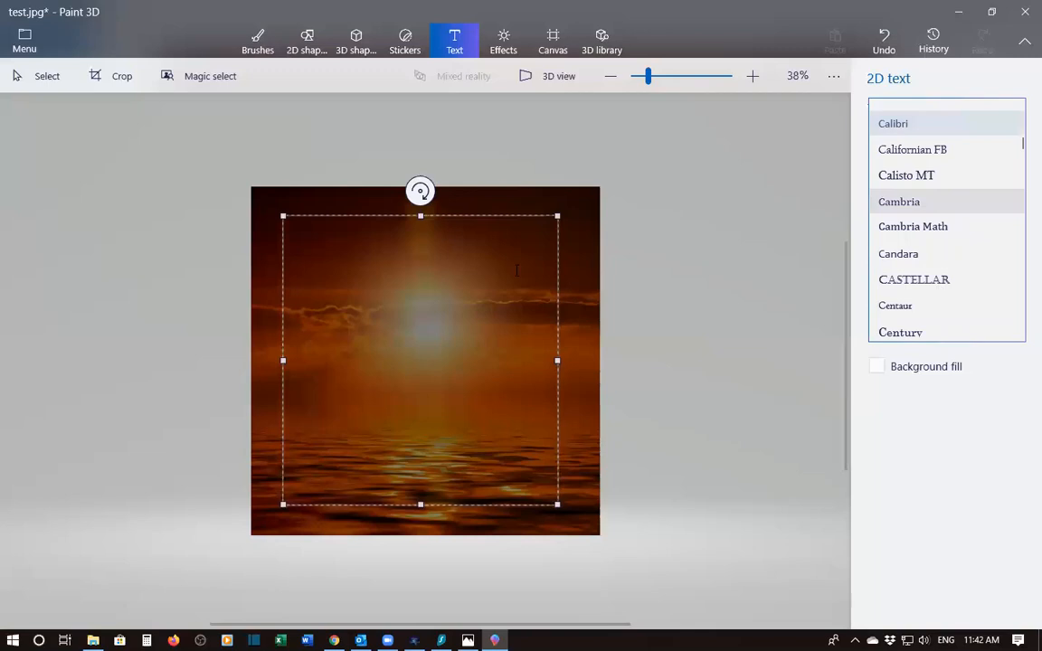
click(894, 279)
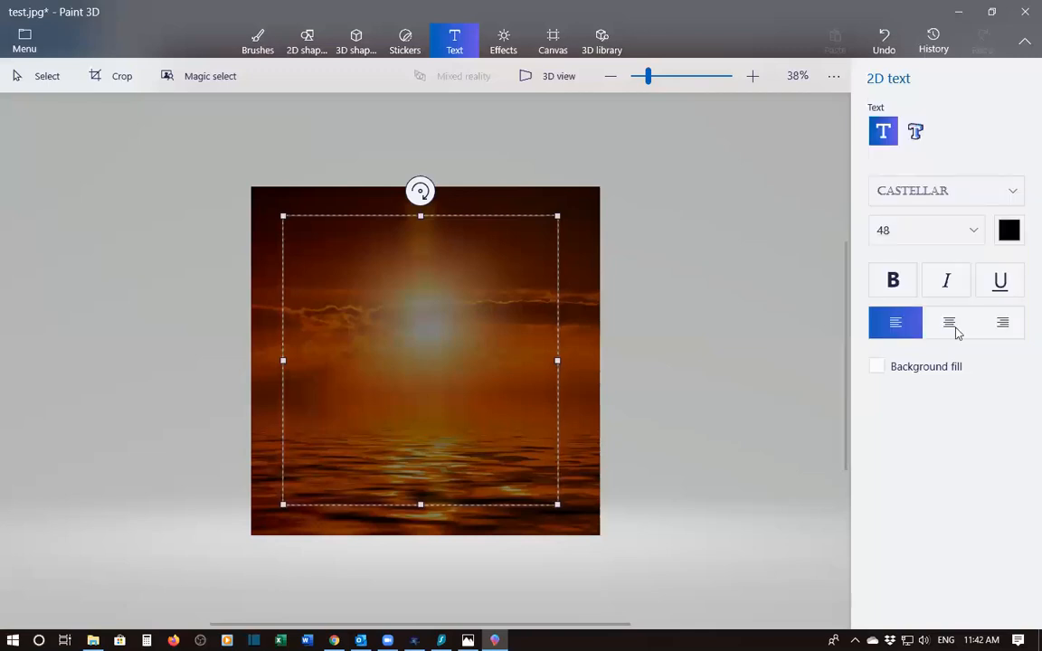
Step: Format the text as white, bold, centred and size 94
click(1009, 231)
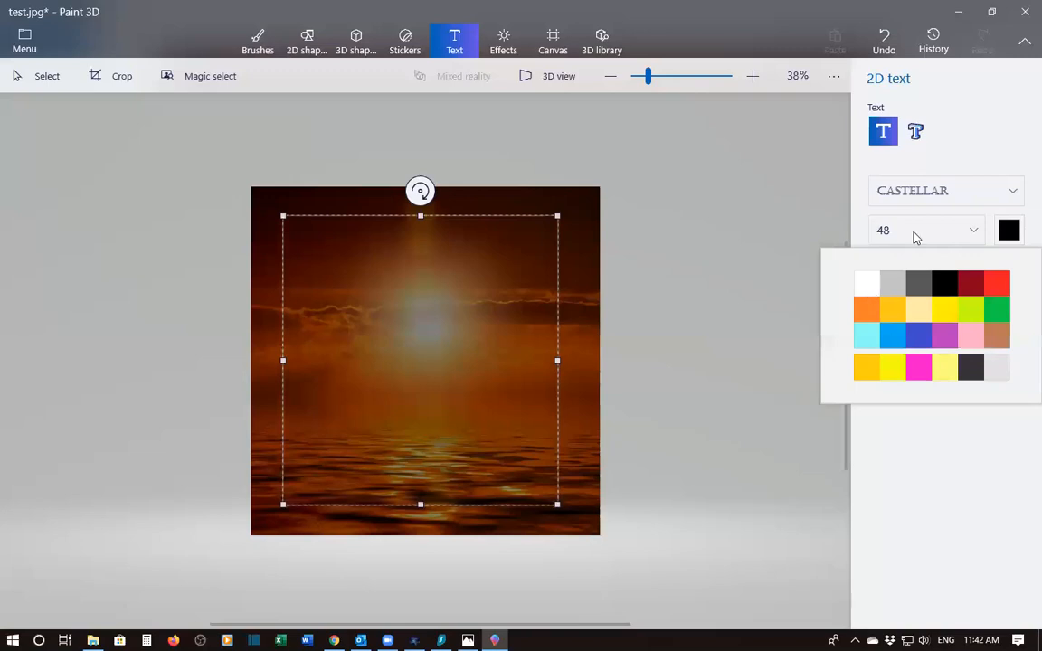
click(915, 235)
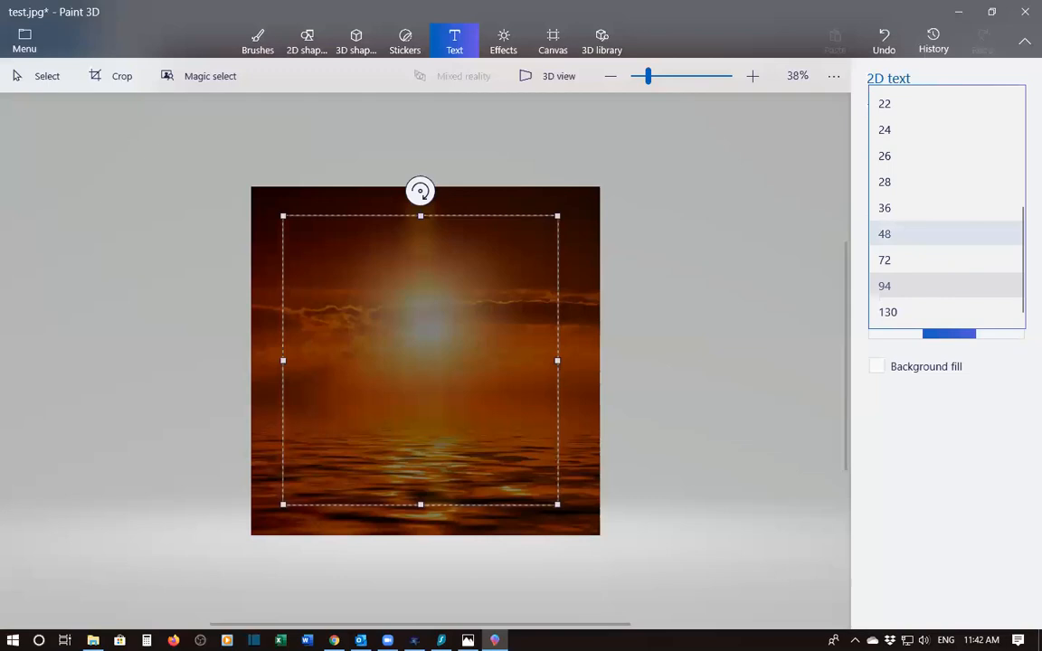
click(907, 287)
mouse_move(334, 640)
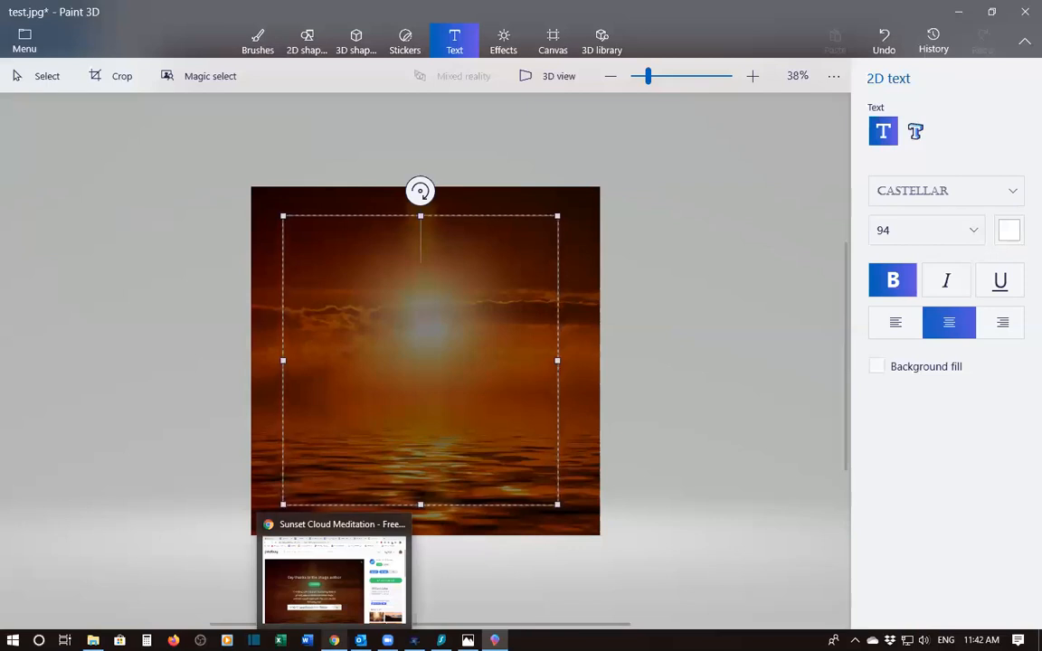
Step: Enter the quote "THE KEY TO OPTIMAL HEALTH IS RESETTING YOUR BODY'S ABILITY TO HEAL ITSELF!" in the text box
text(THE )
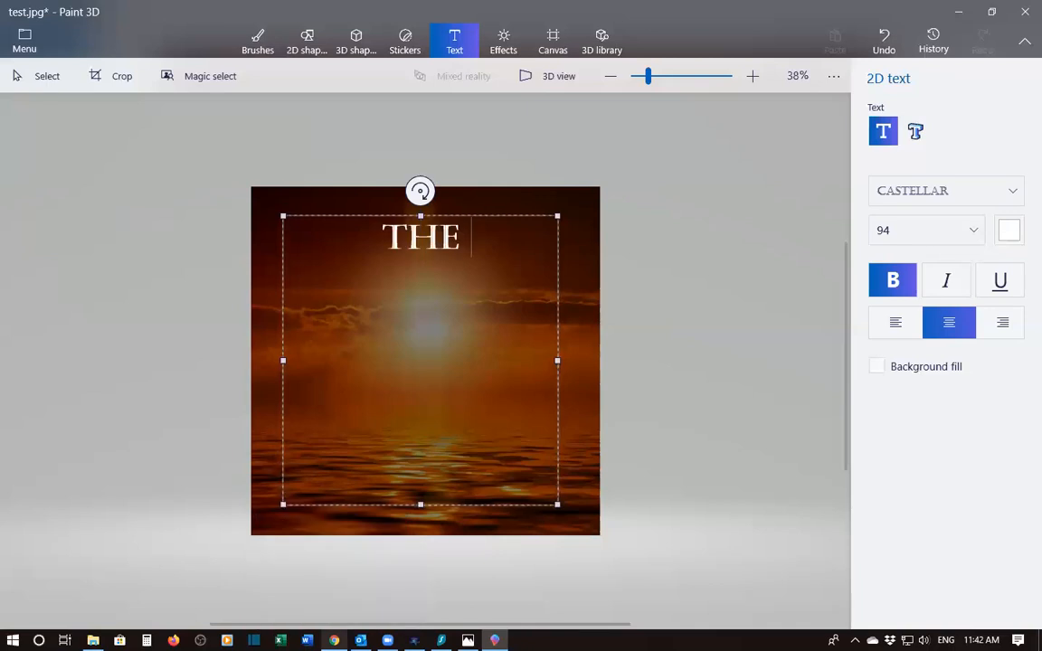
text(KEY TO )
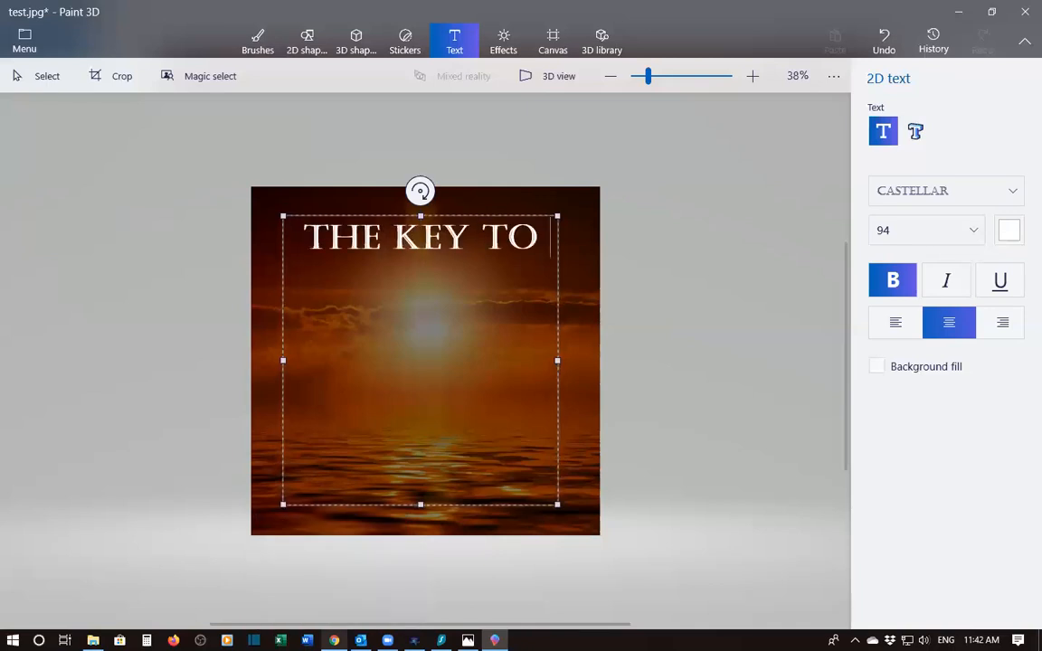
text(OPTIMAL HEALTH )
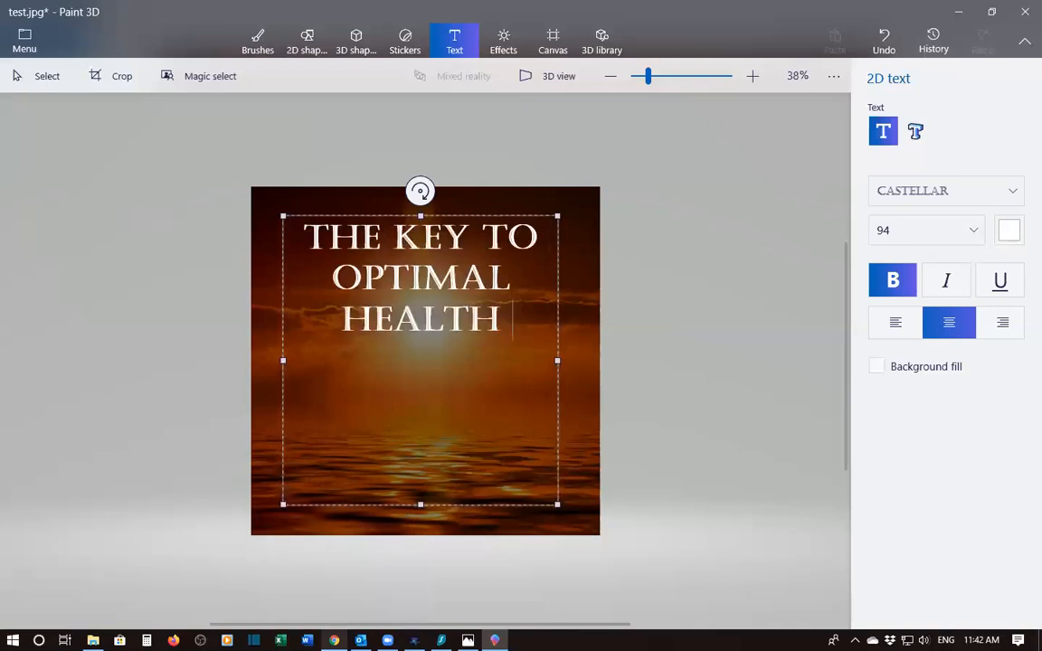
text(IS RE)
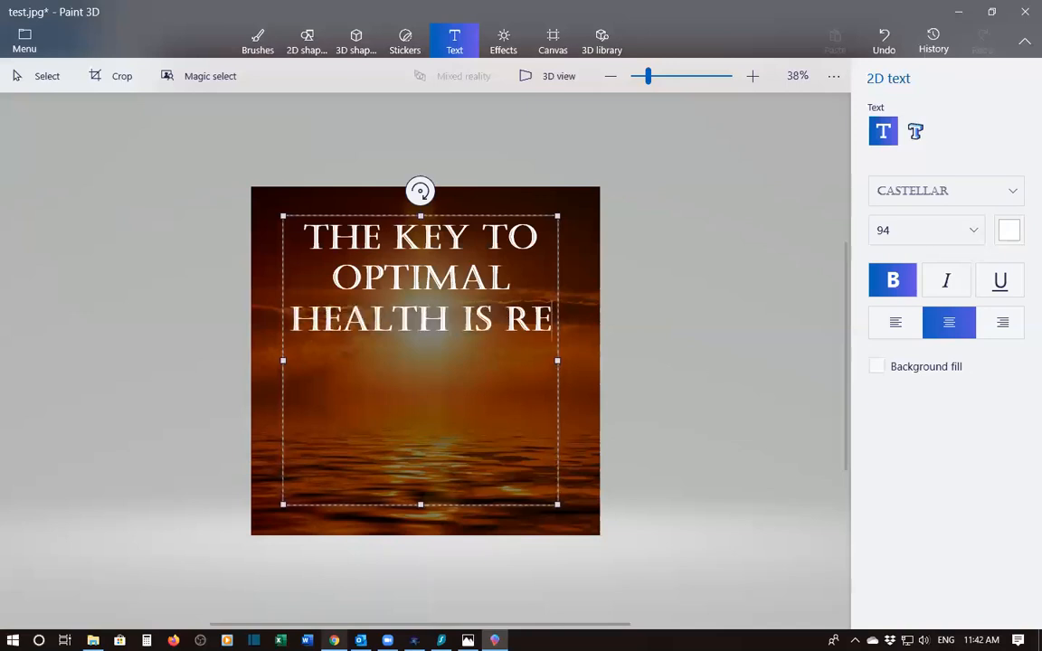
text(SETTING YOUR BOD)
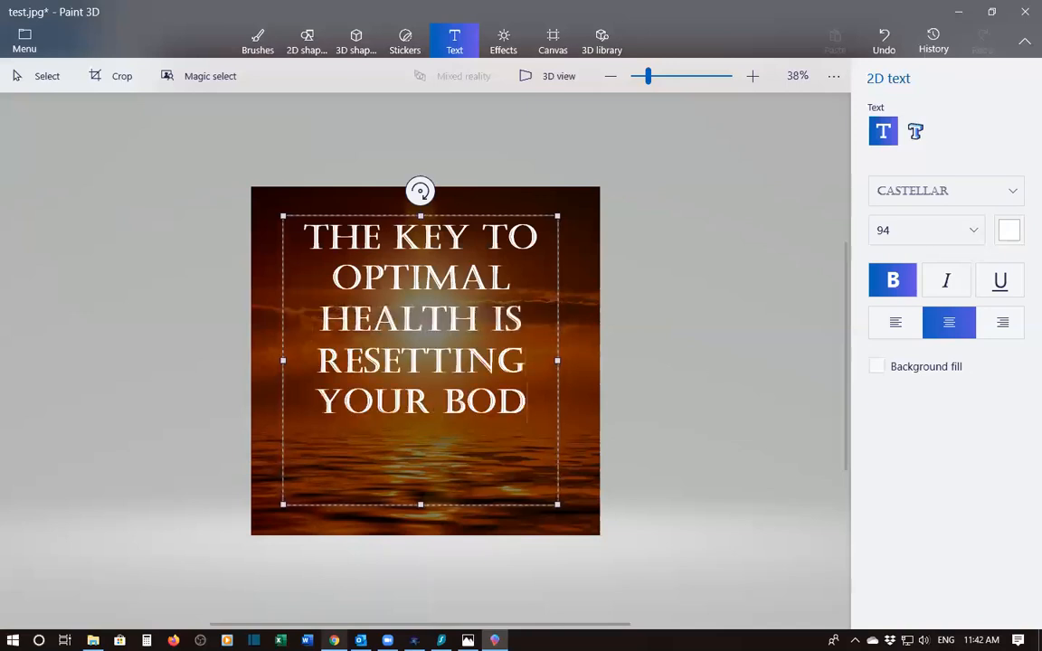
text(Y'S ABIL)
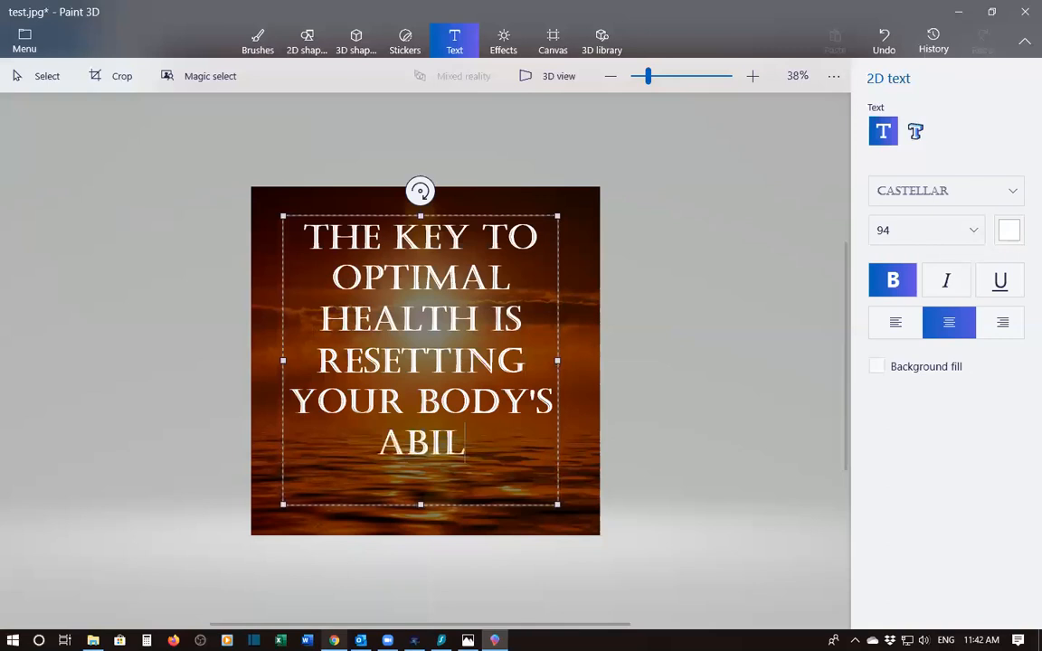
text(ITY TO HEAL)
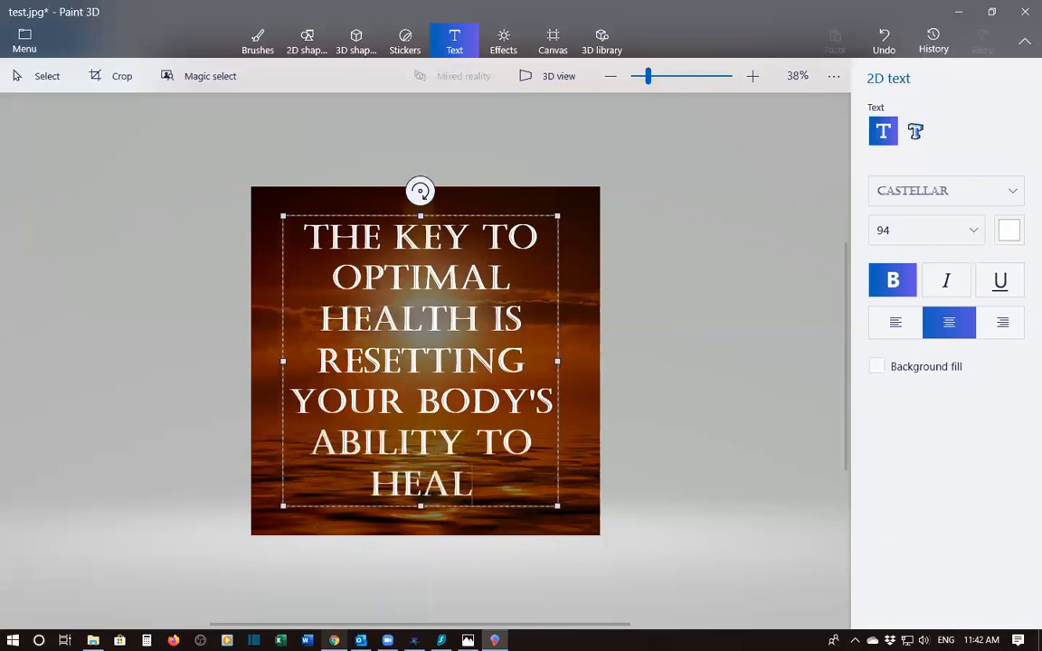
text( ITSELF!)
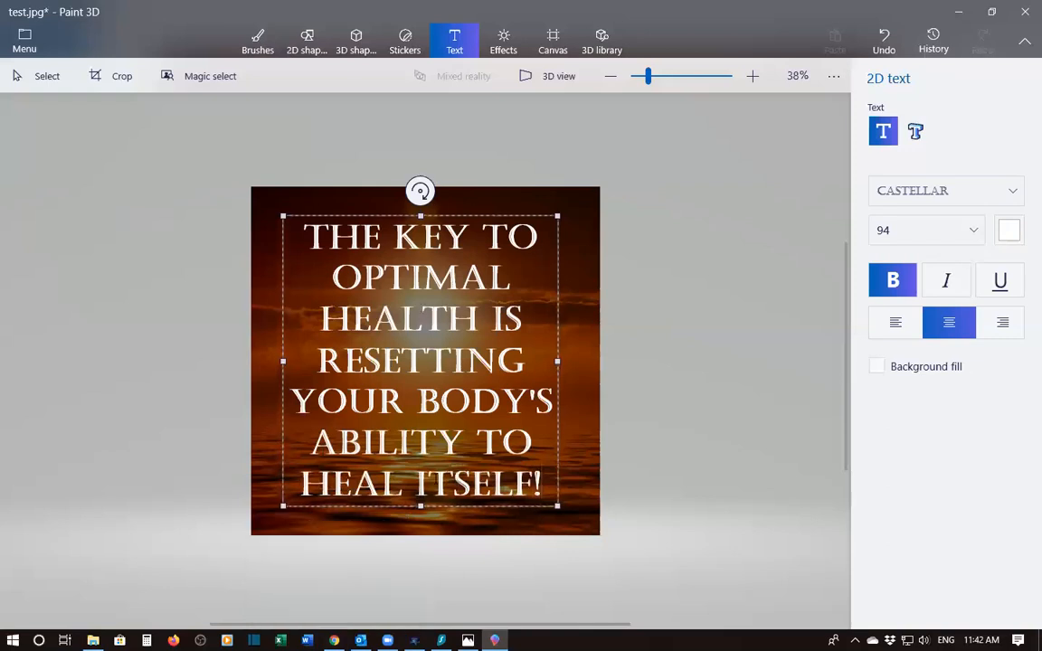
Step: Select the quote's last line, "HEAL ITSELF!", and change its font to Lucida Handwriting
key(shift+Home)
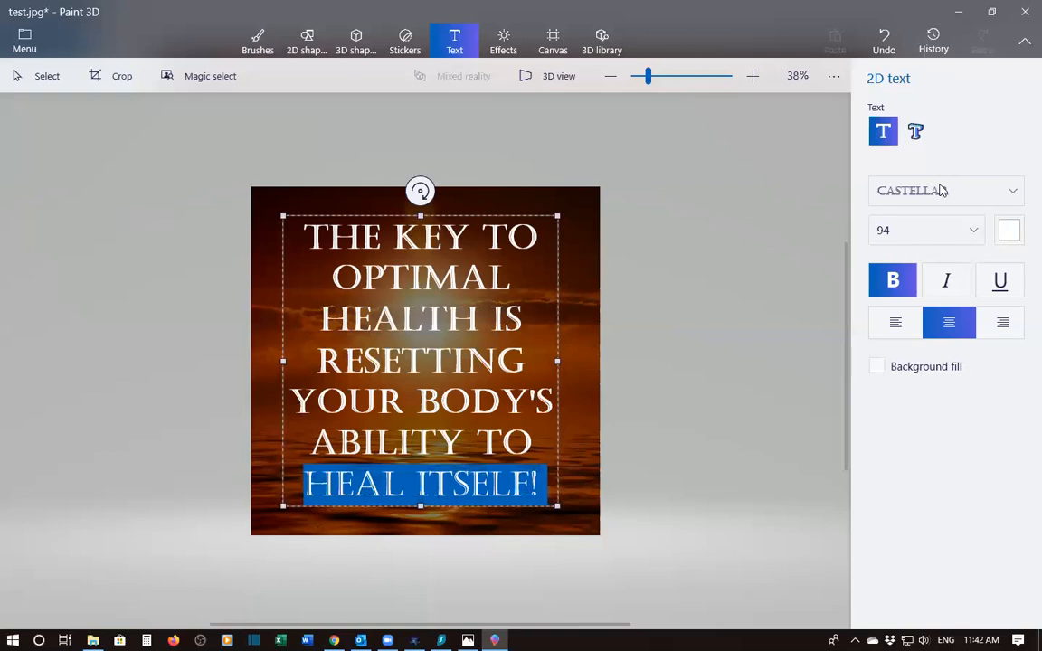
click(940, 190)
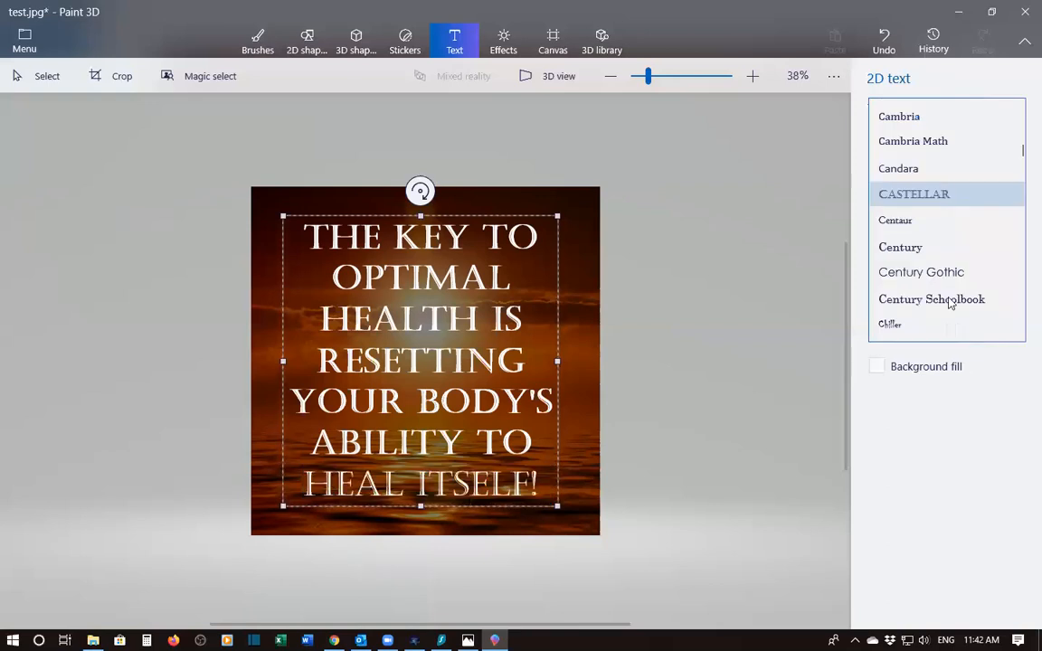
scroll(950, 302, down, 10)
scroll(949, 299, down, 5)
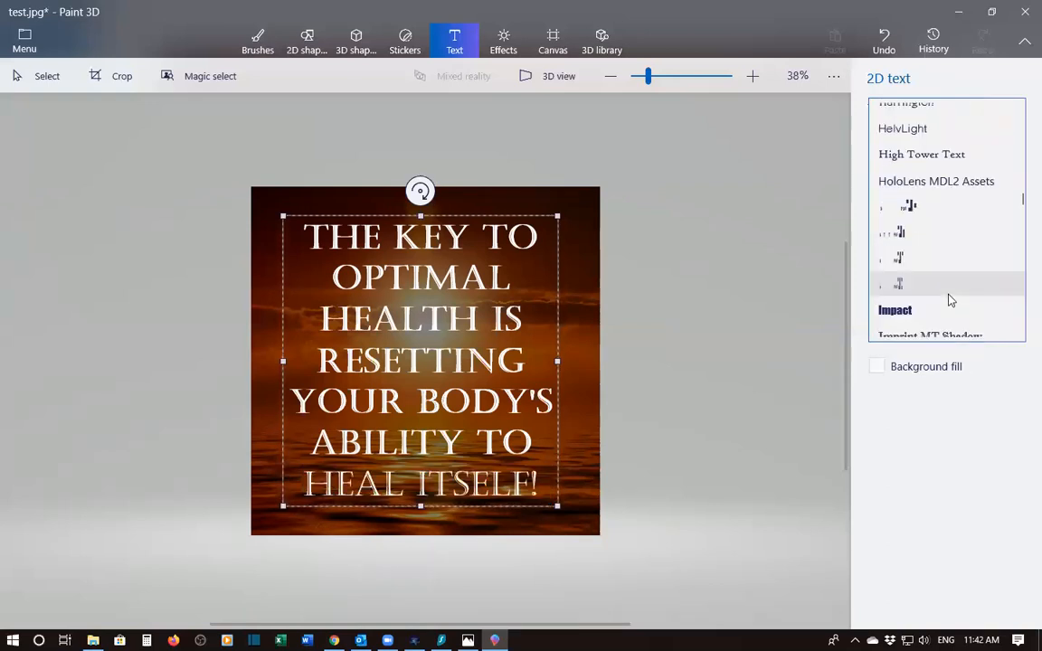
scroll(949, 300, down, 5)
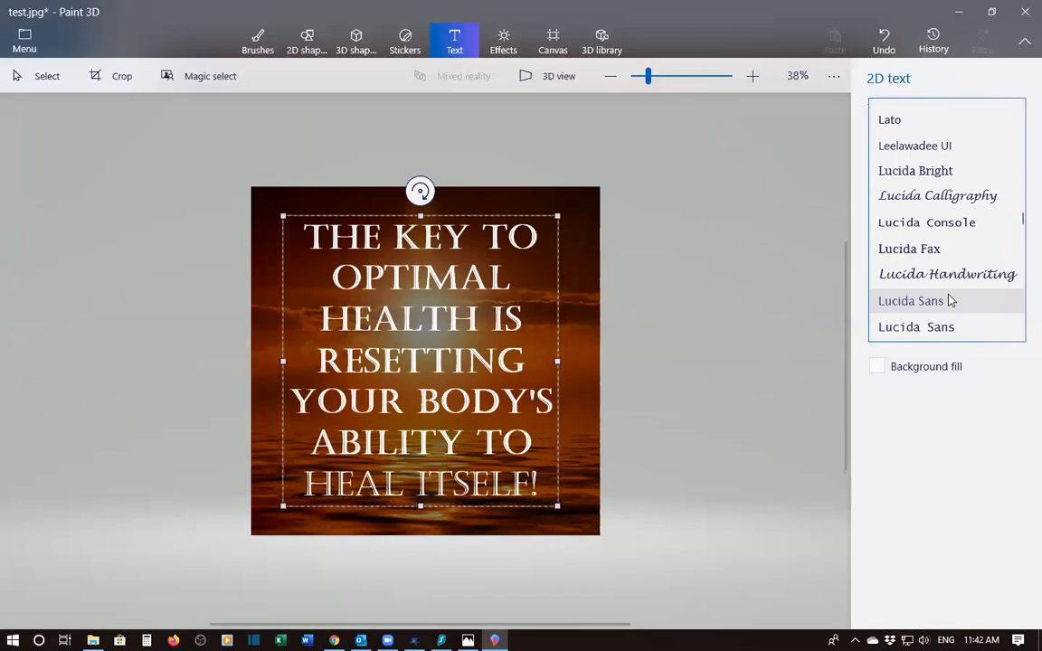
scroll(966, 237, down, 1)
click(966, 237)
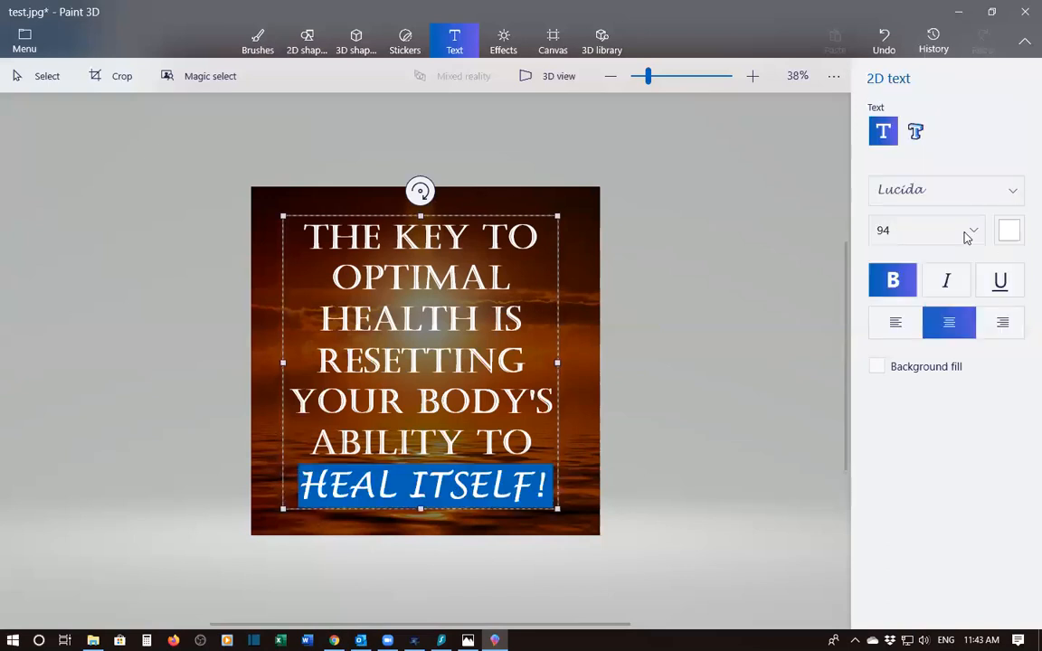
Step: Change the font of the selected last line, "HEAL ITSELF!", to Pristina
click(949, 196)
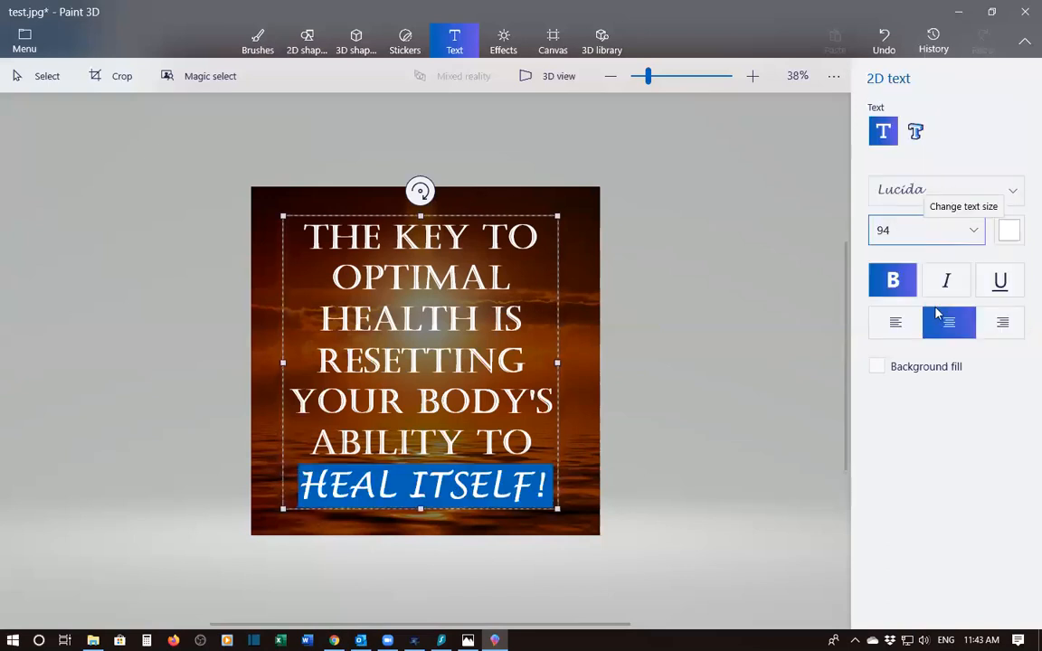
scroll(936, 326, down, 6)
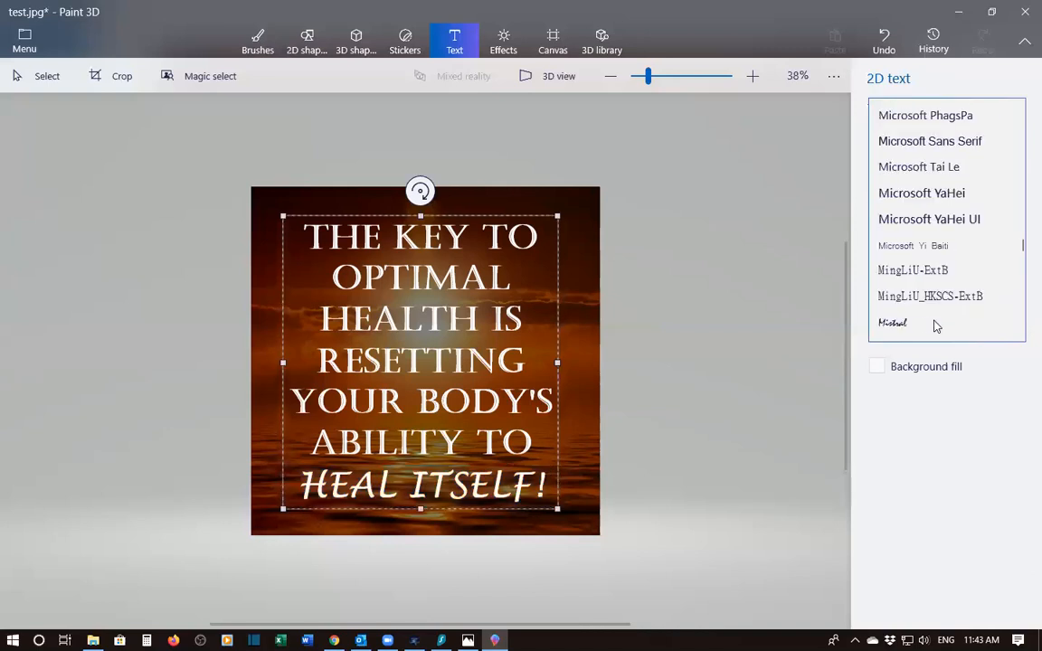
scroll(935, 327, down, 3)
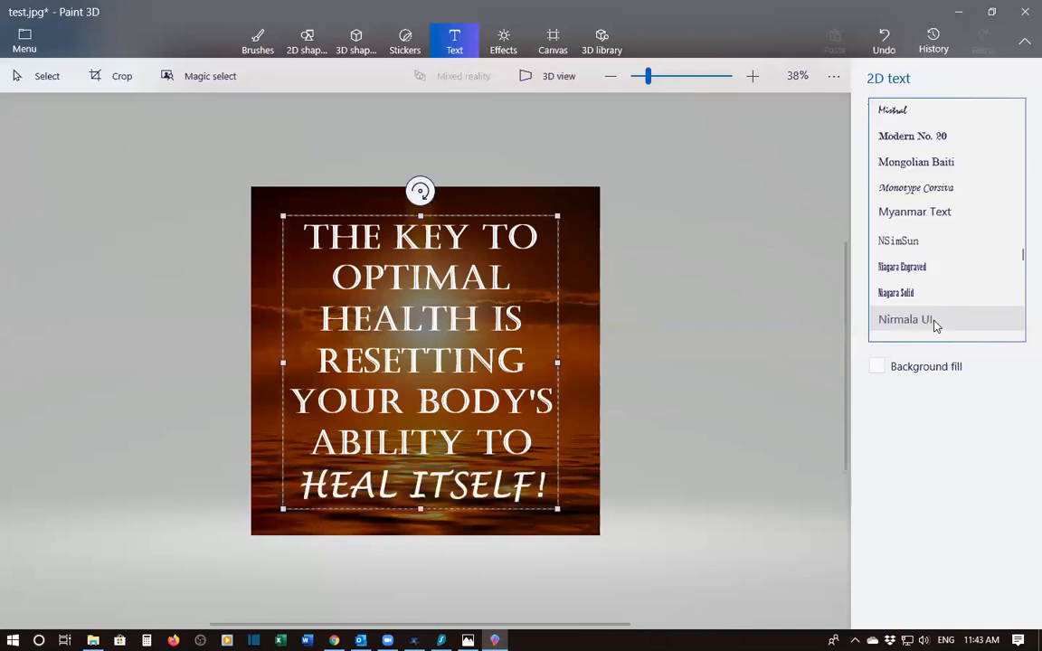
scroll(936, 327, down, 1)
scroll(936, 327, down, 3)
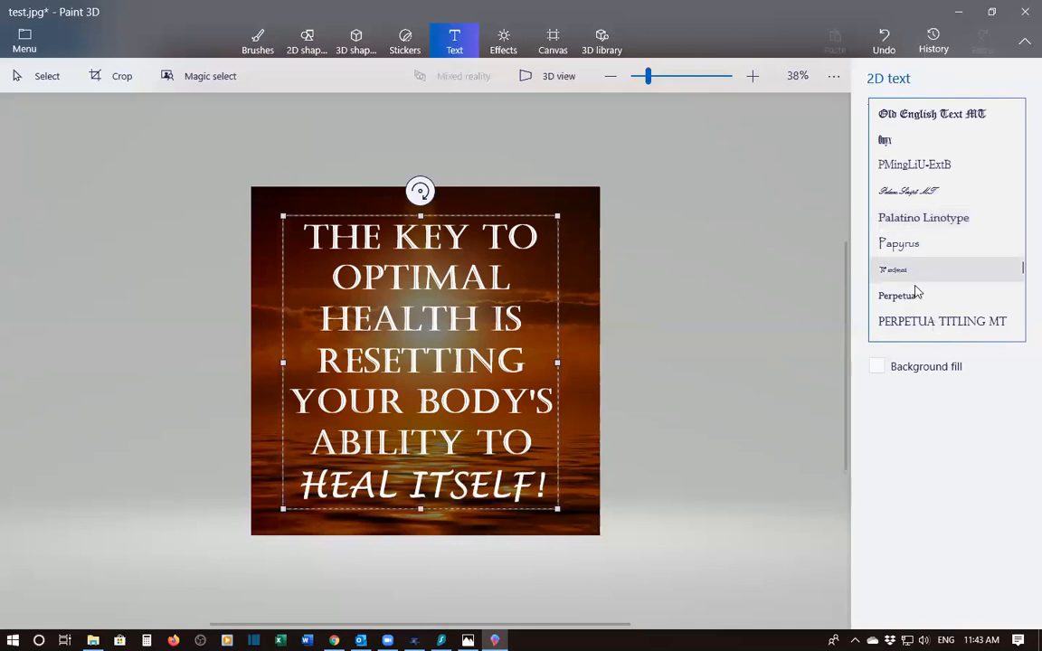
scroll(915, 292, down, 1)
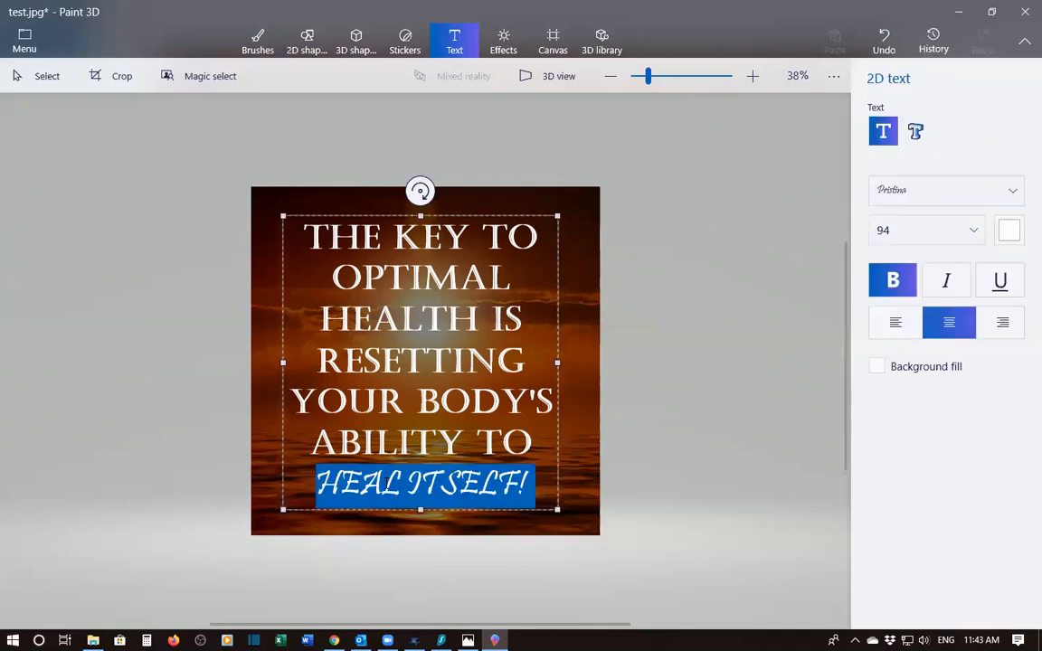
Step: Clear the quote's last line, "HEAL ITSELF!", from the text box
text(HEATL)
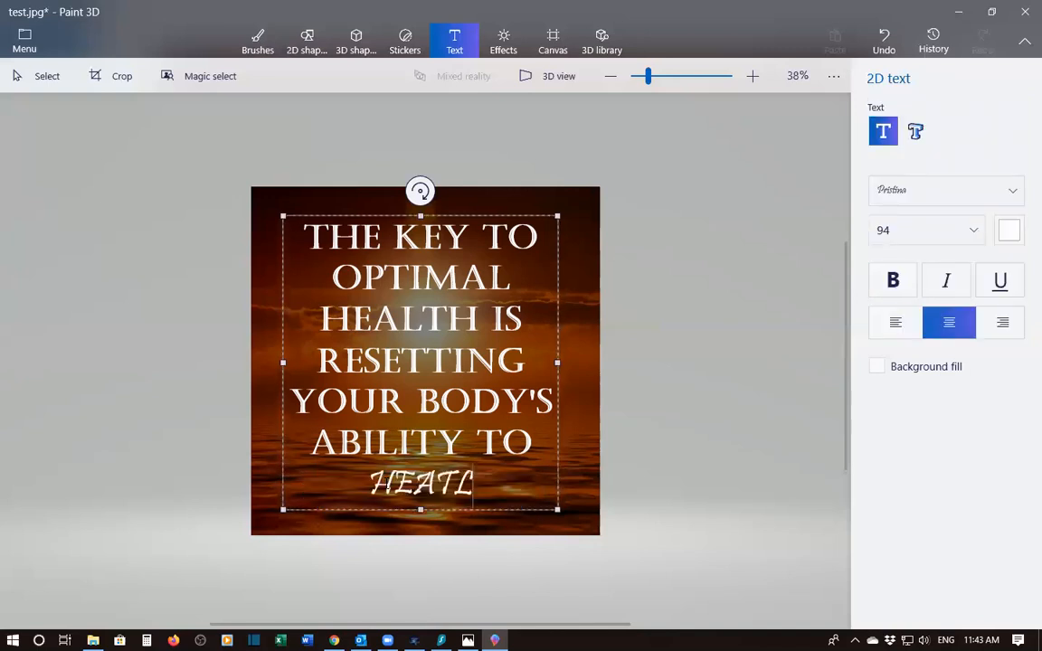
key(BackSpace)
key(BackSpace)
key(BackSpace)
key(BackSpace)
key(BackSpace)
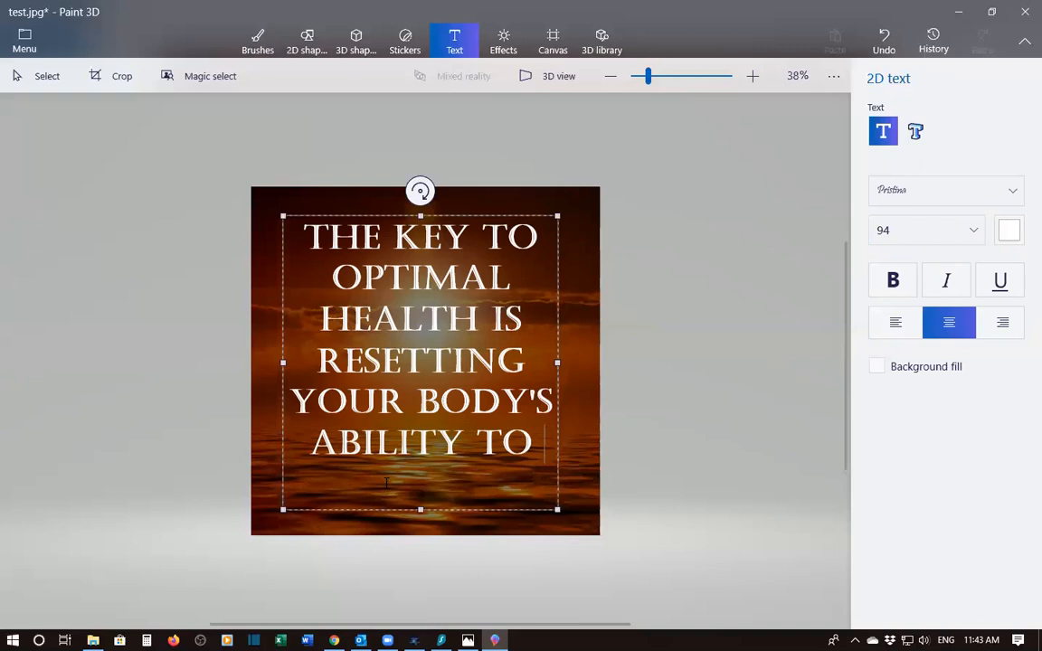
key(BackSpace)
text(HEAL)
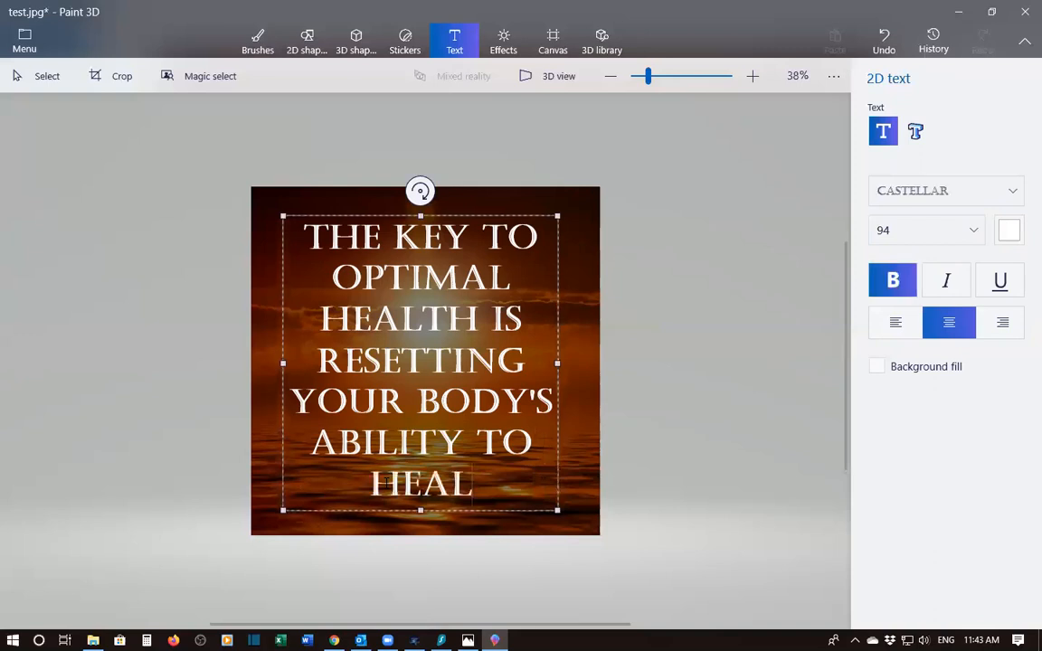
key(BackSpace)
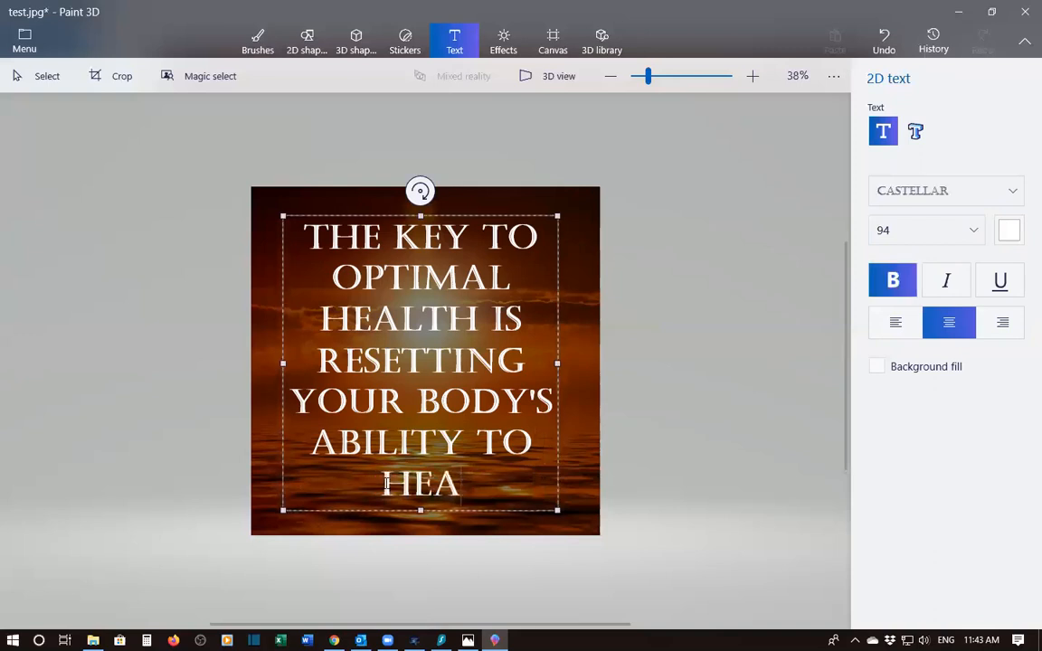
key(BackSpace)
key(BackSpace)
key(BackSpace)
key(BackSpace)
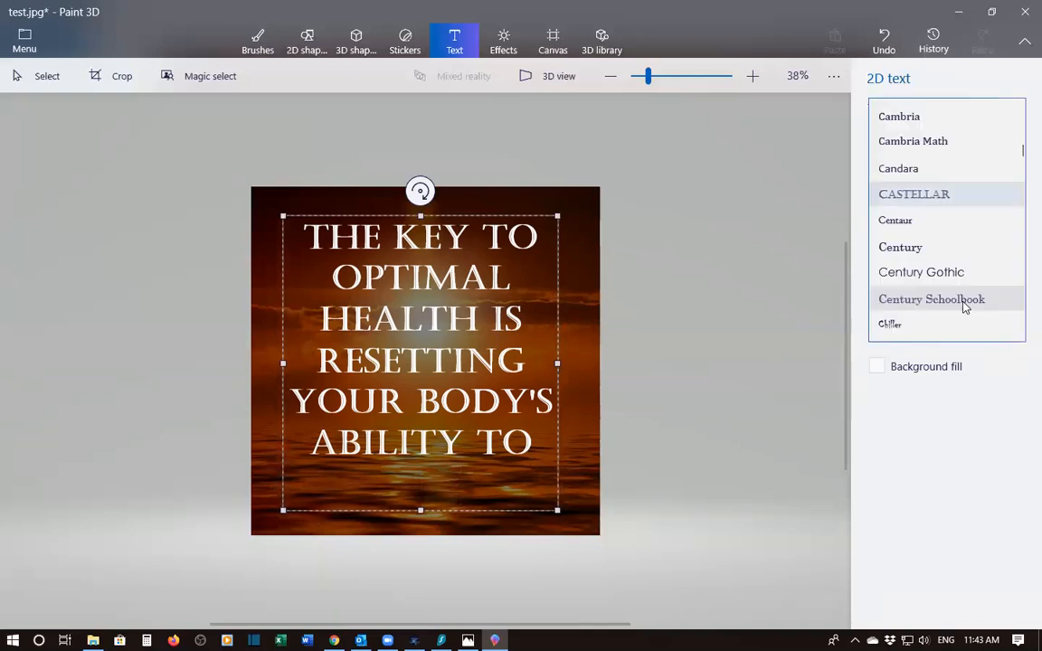
Step: Set the font to Freestyle Script and enter "heal itself!" as the quote's last line
scroll(963, 307, down, 3)
scroll(964, 307, down, 3)
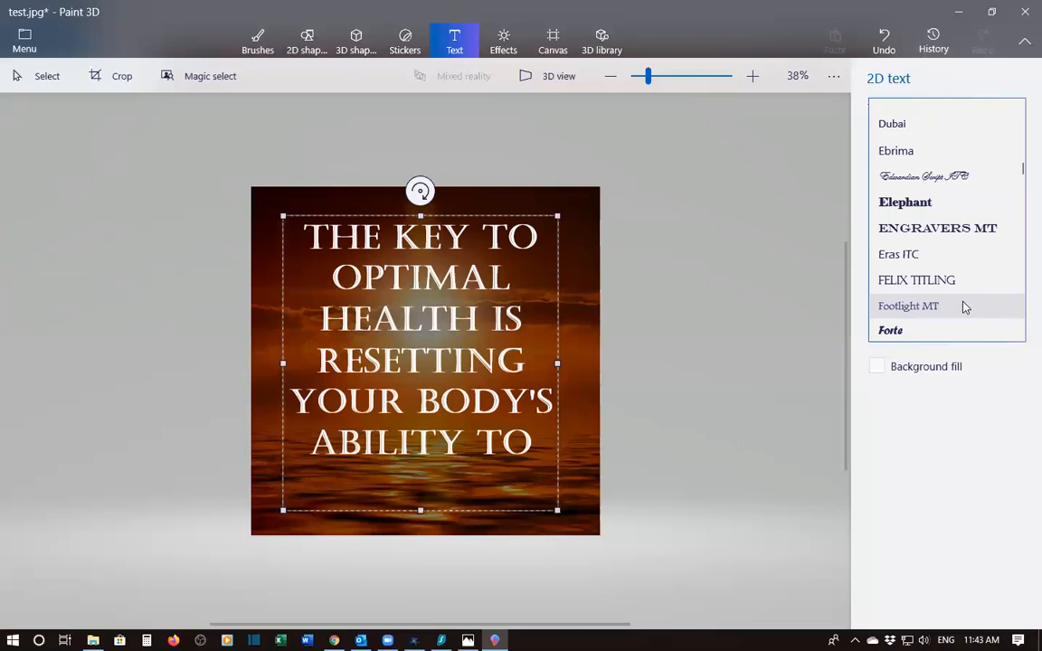
scroll(964, 308, down, 3)
click(933, 270)
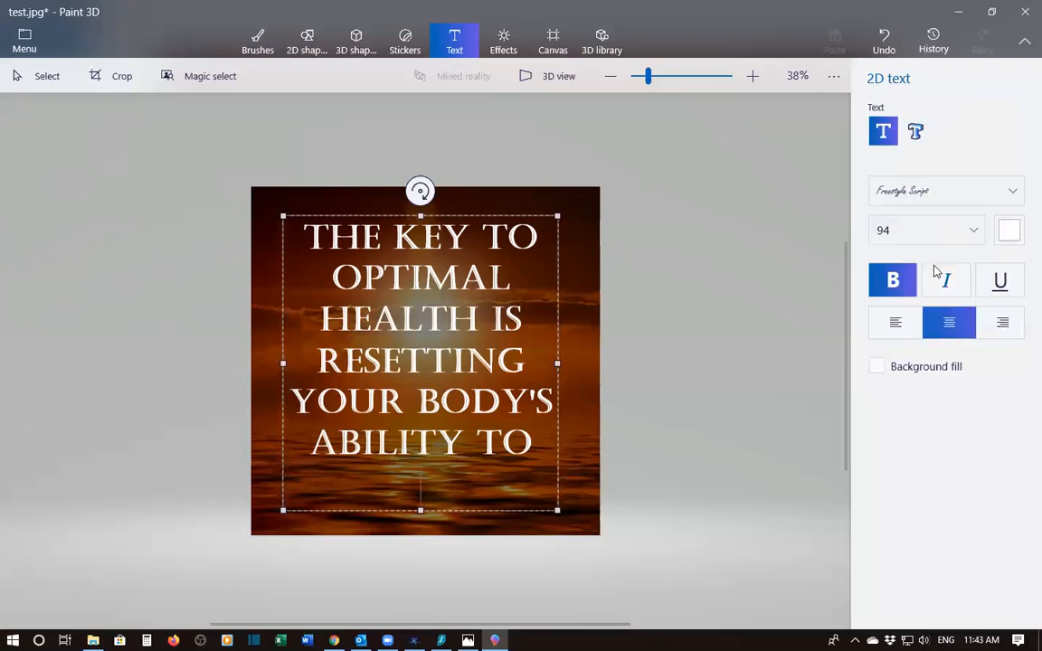
text(healt)
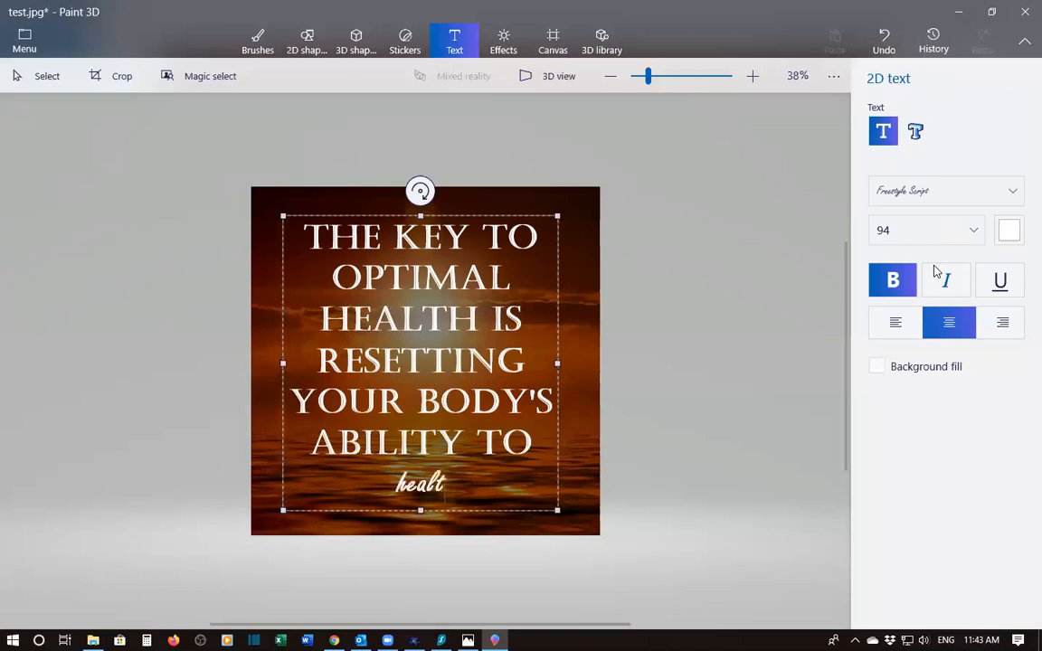
key(BackSpace)
key(BackSpace)
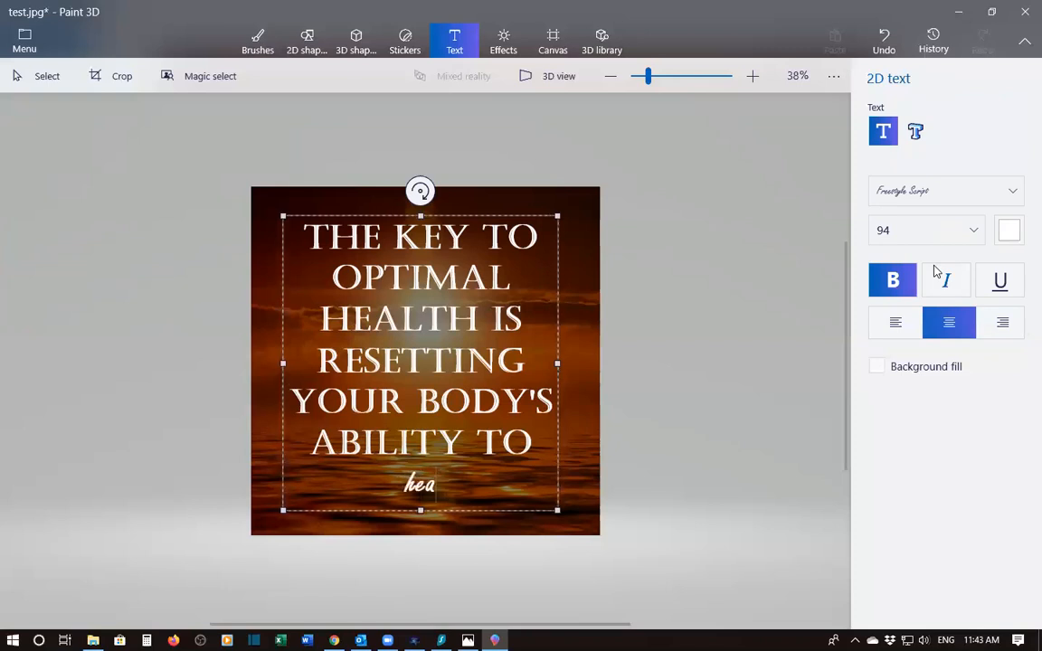
text(l ist)
key(BackSpace)
key(BackSpace)
text(ts)
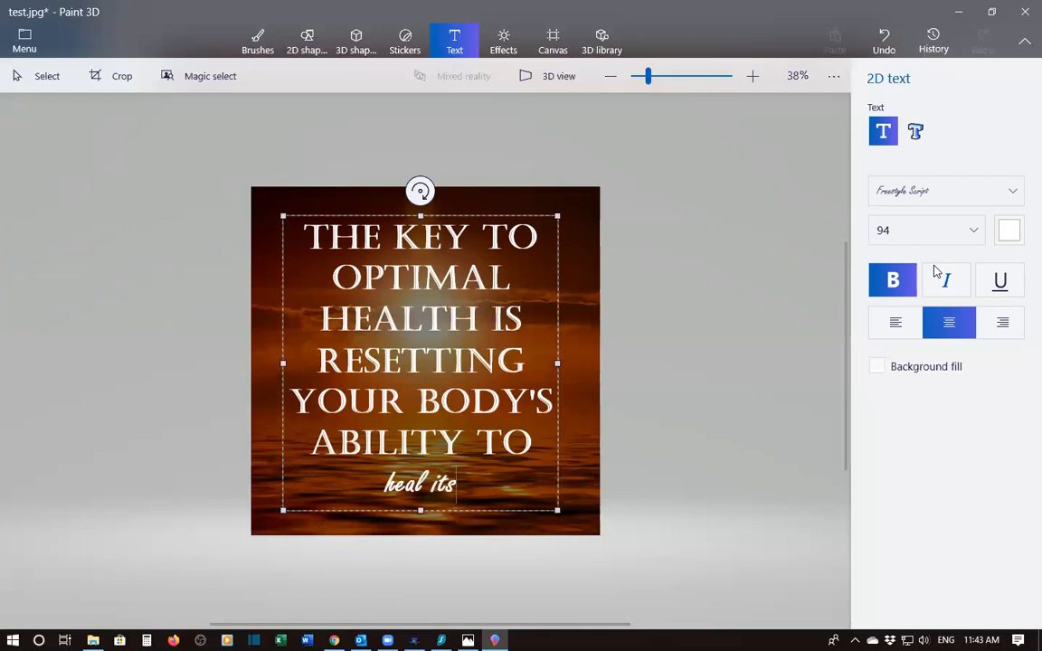
text(elf)
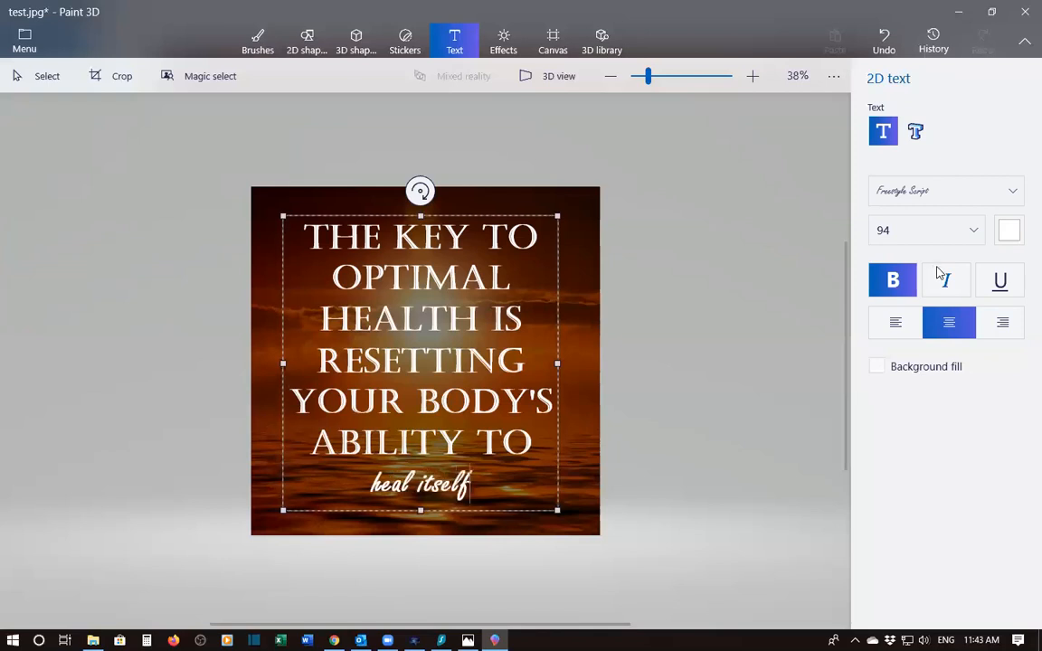
text(!)
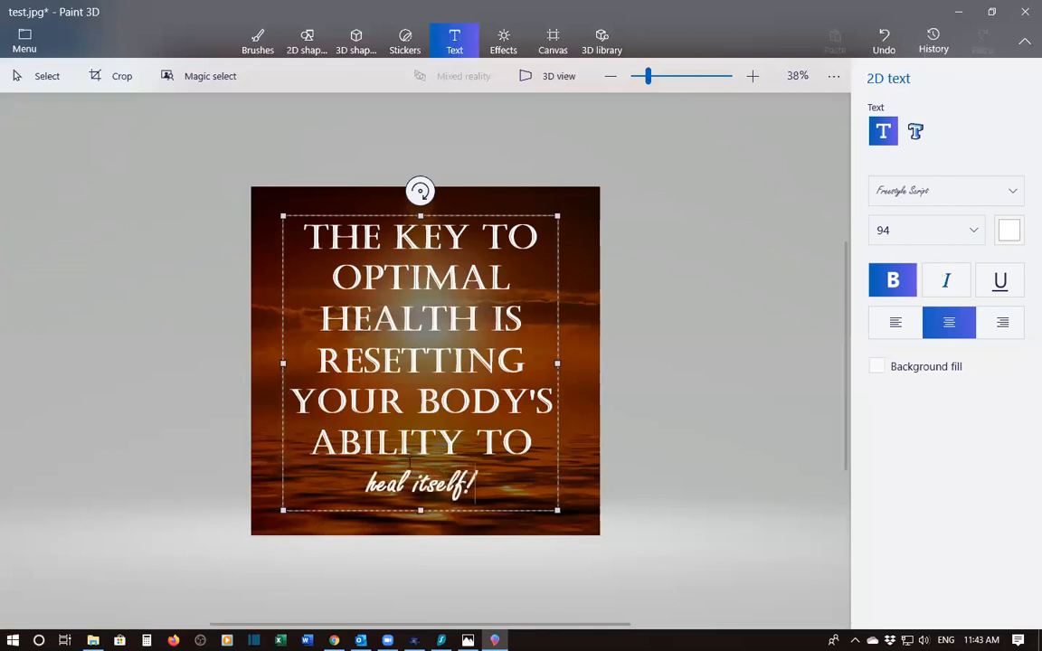
Step: Select the last line, "heal itself!", and format it as bold at size 130
key(shift+Home)
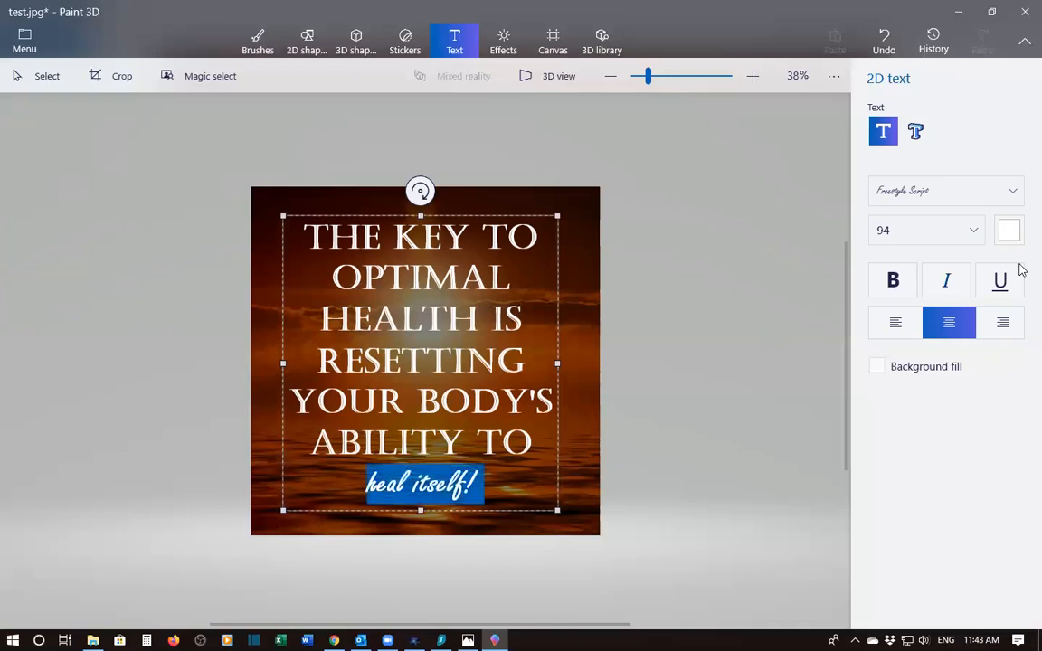
click(894, 282)
click(904, 232)
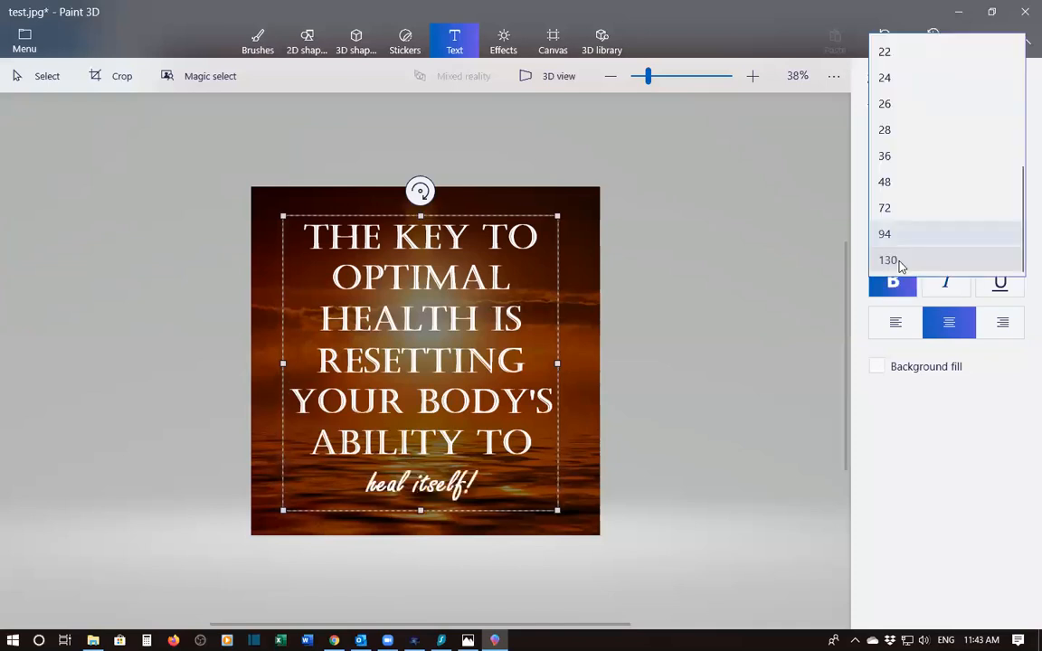
click(888, 259)
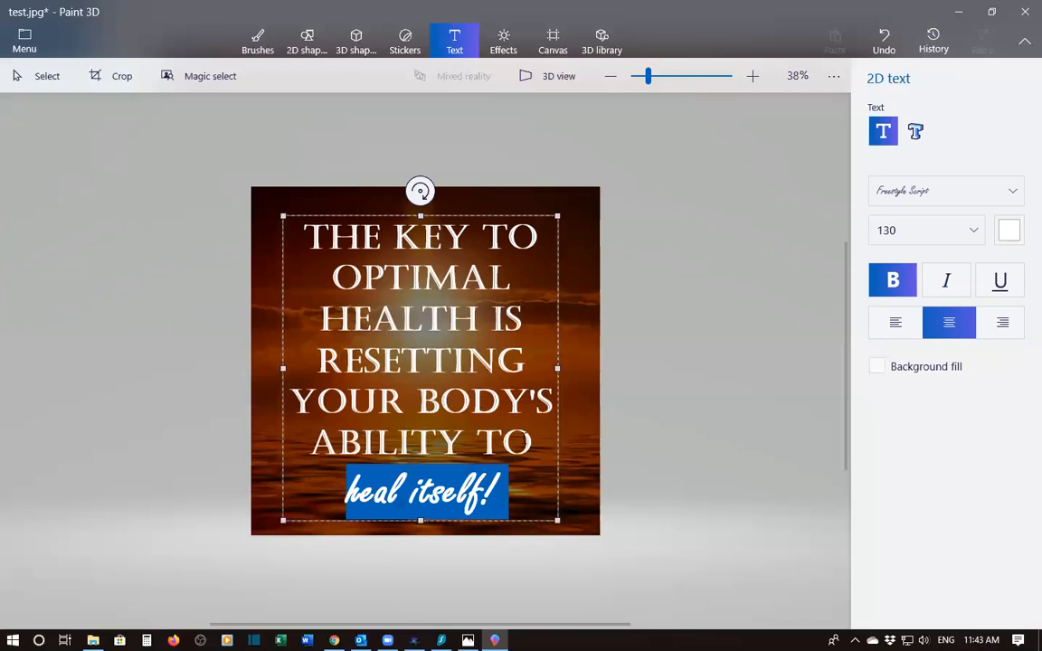
Step: Format the lines above "heal itself!" as bold at size 72 and shorten the text box to end just below the text
click(529, 442)
key(ctrl+shift+Home)
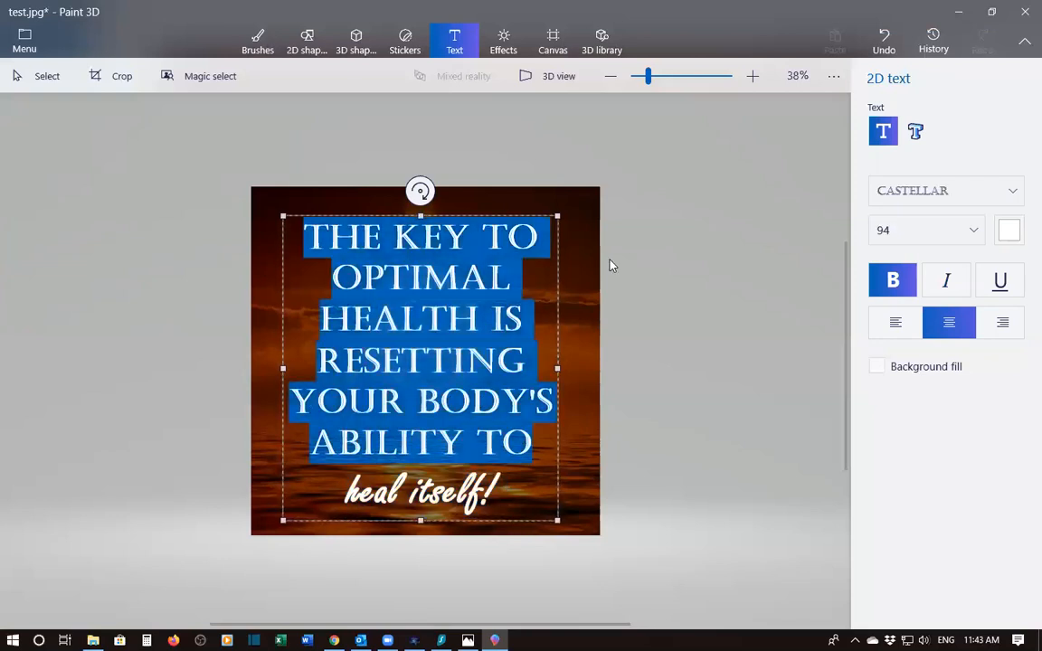
click(926, 230)
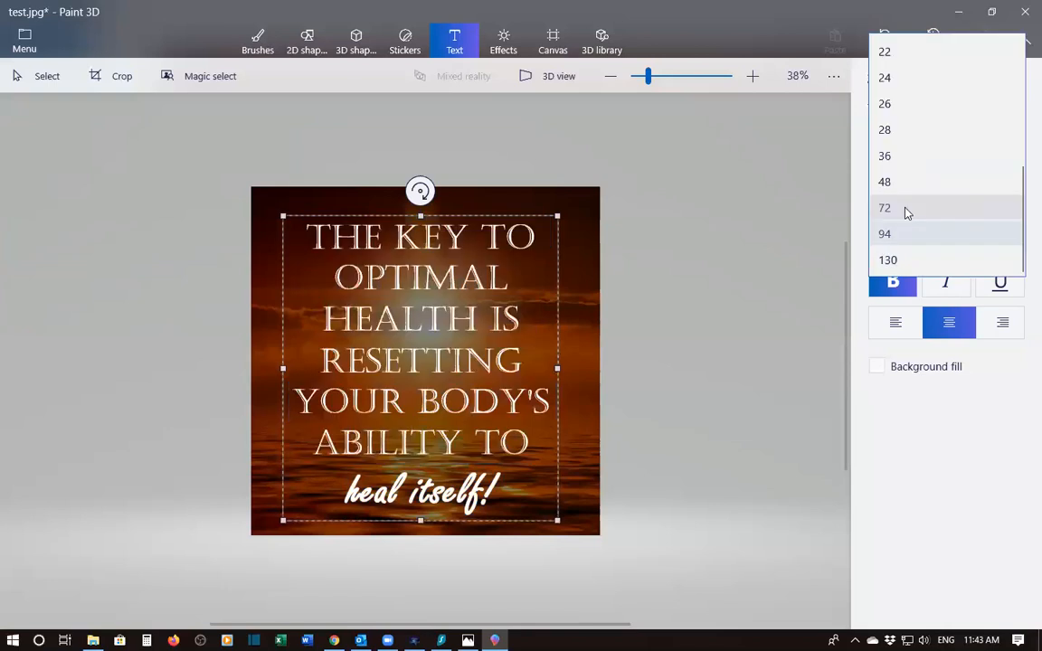
click(904, 208)
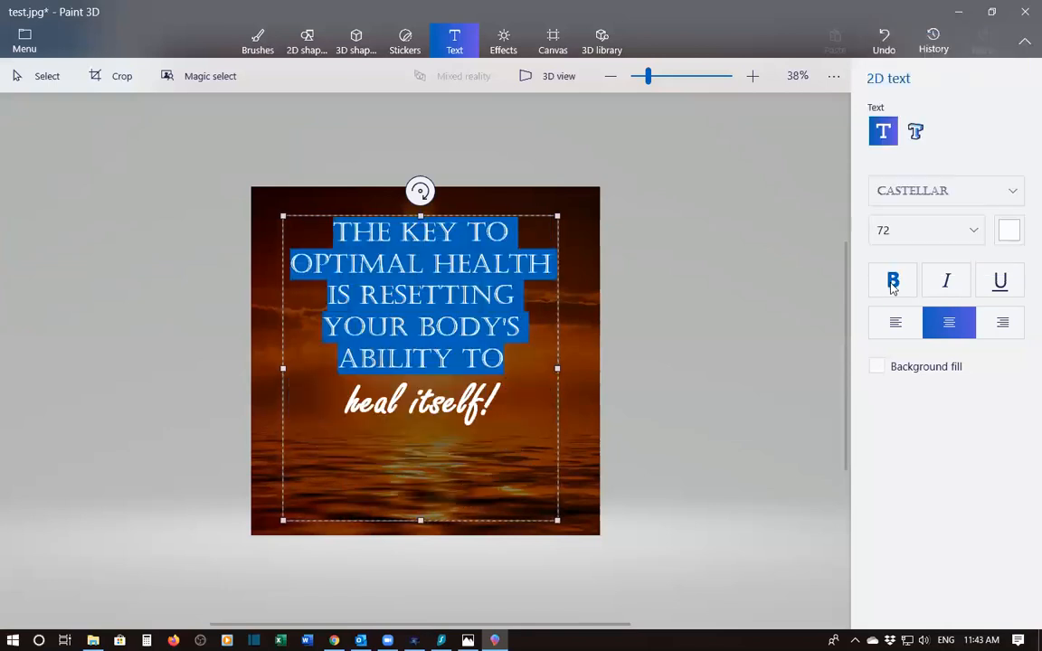
click(447, 449)
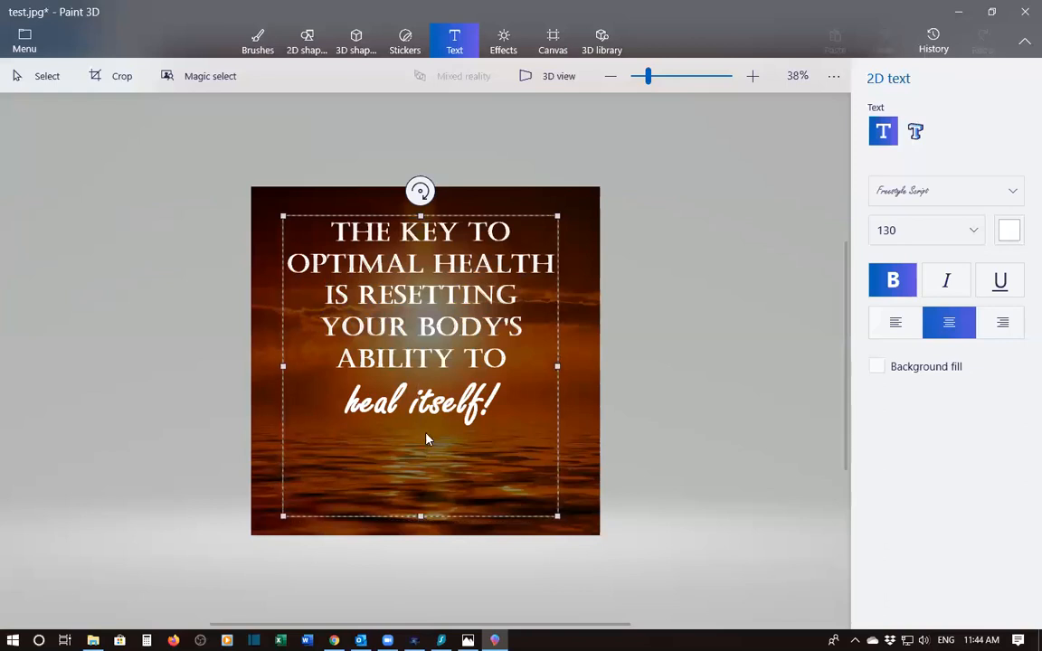
drag(421, 520, 420, 433)
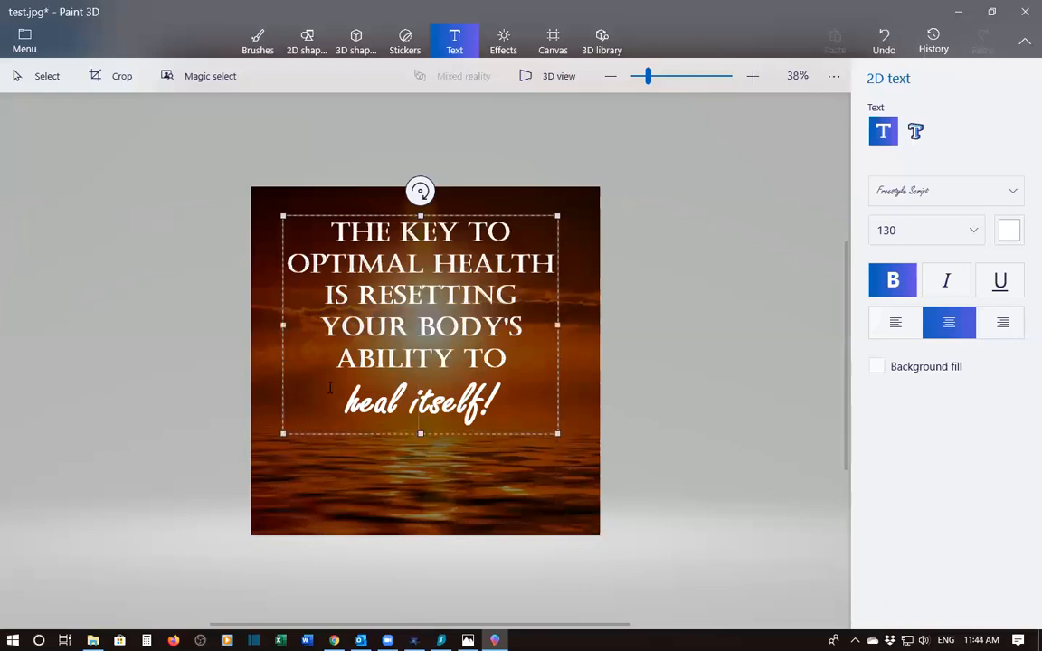
Step: Select the last line, "heal itself!", and change its font to Script MT
key(shift+Home)
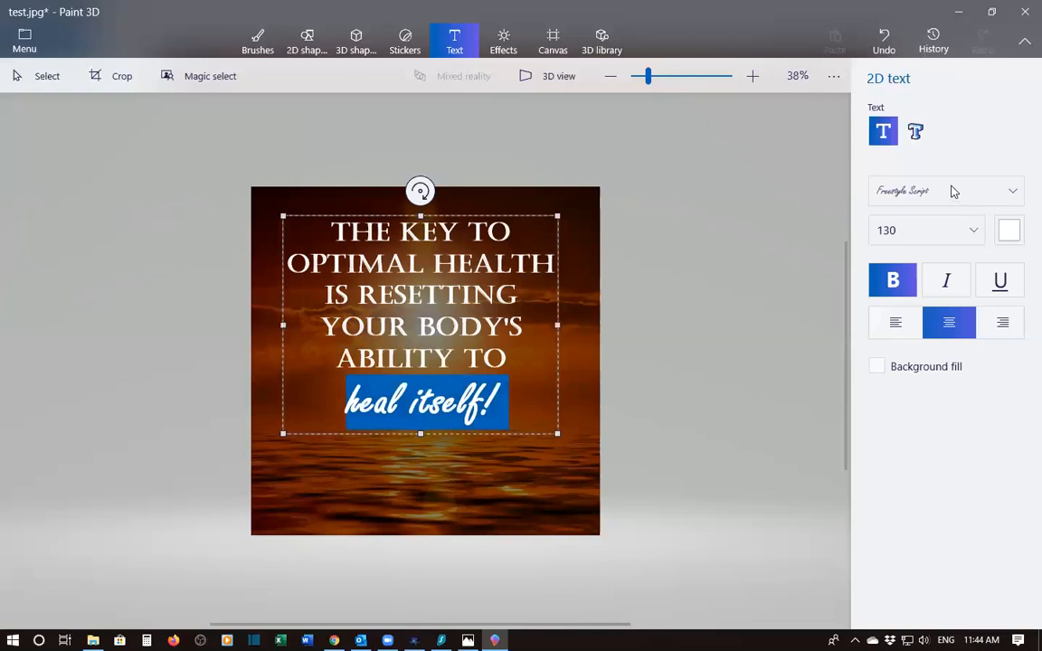
click(950, 191)
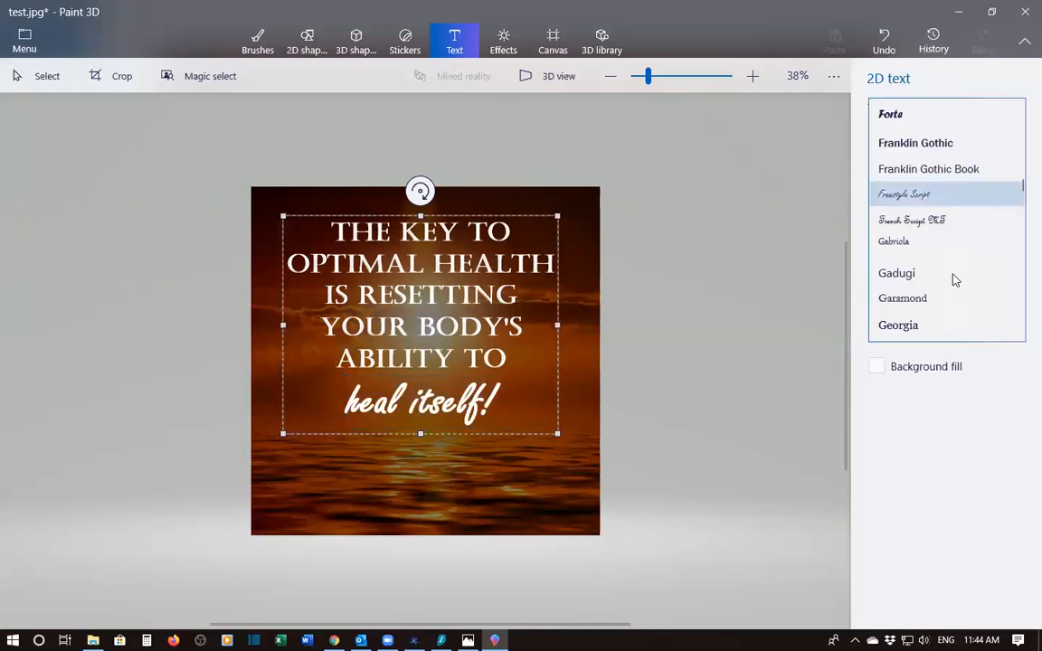
scroll(954, 280, down, 2)
scroll(953, 280, down, 2)
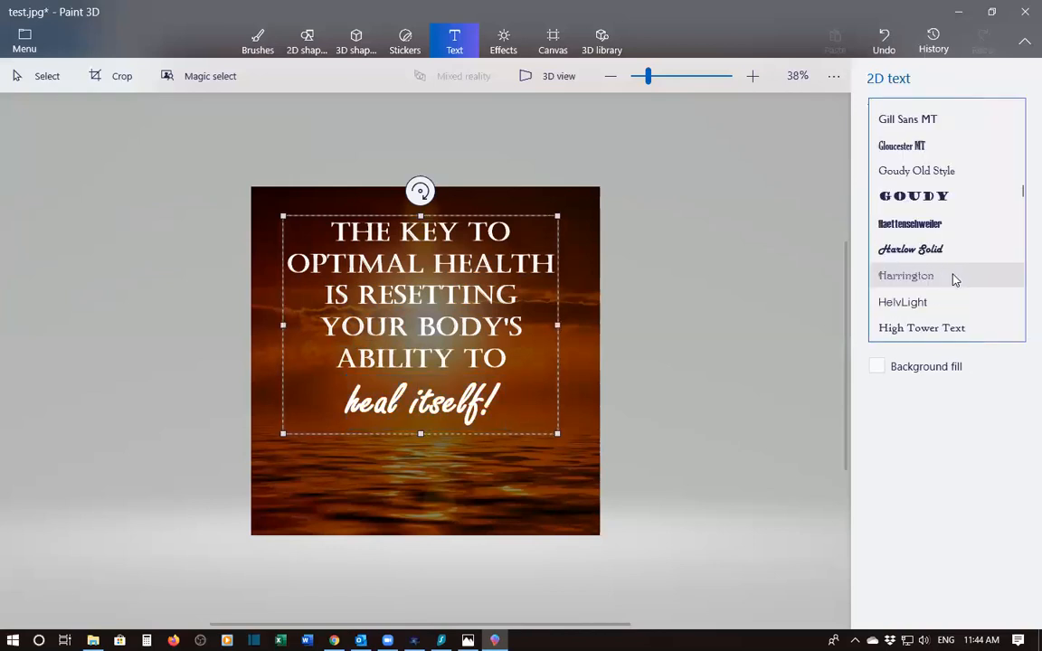
scroll(954, 280, down, 4)
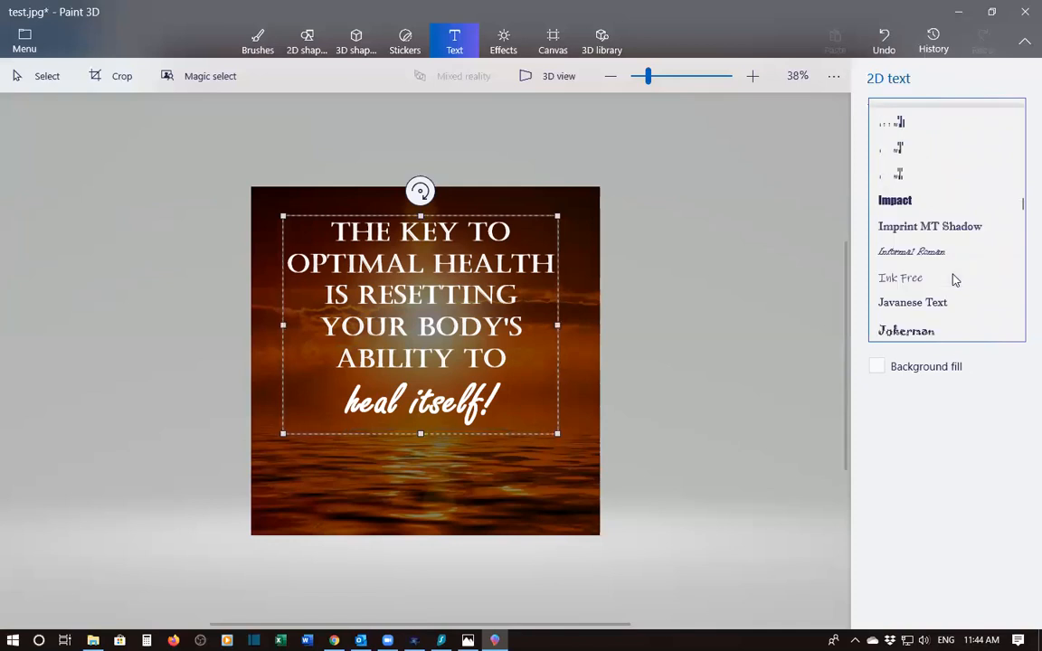
scroll(953, 280, down, 2)
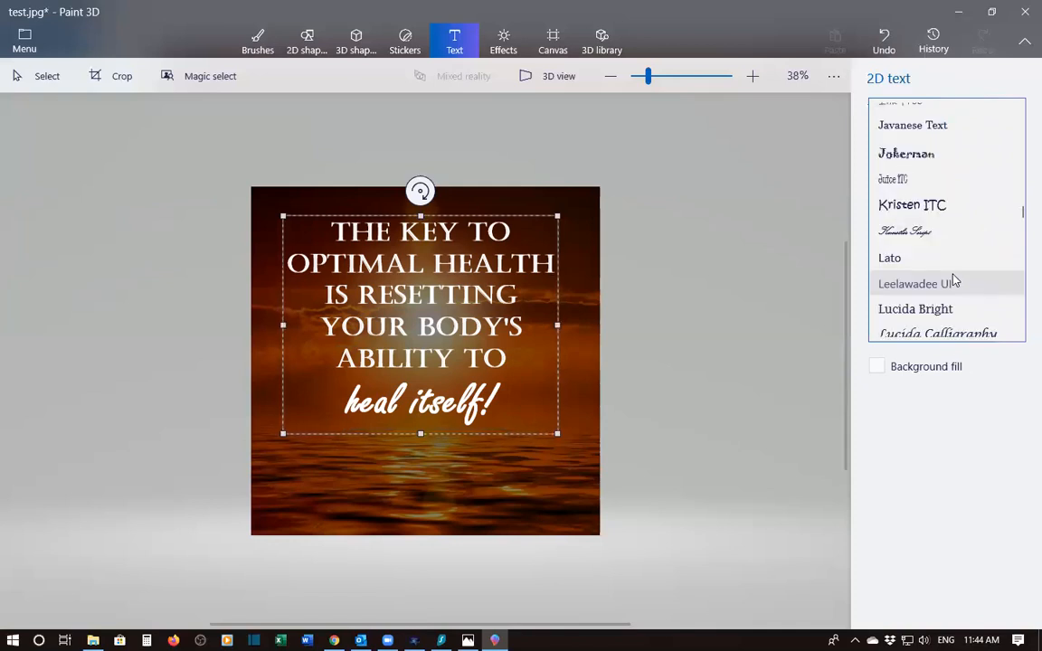
scroll(953, 281, down, 5)
scroll(954, 280, down, 4)
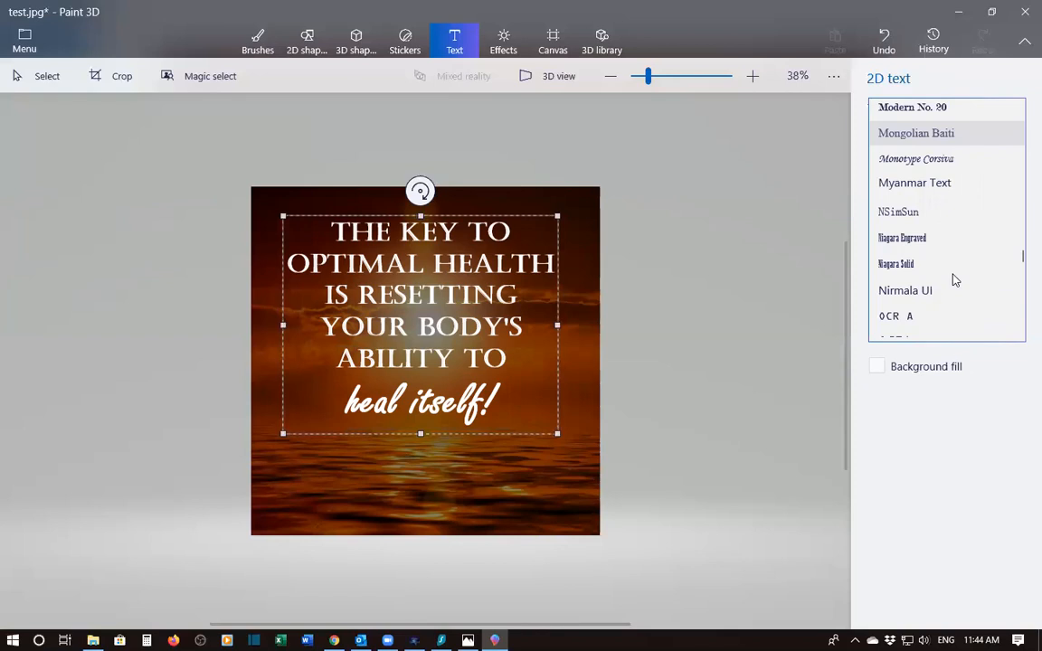
scroll(954, 280, down, 3)
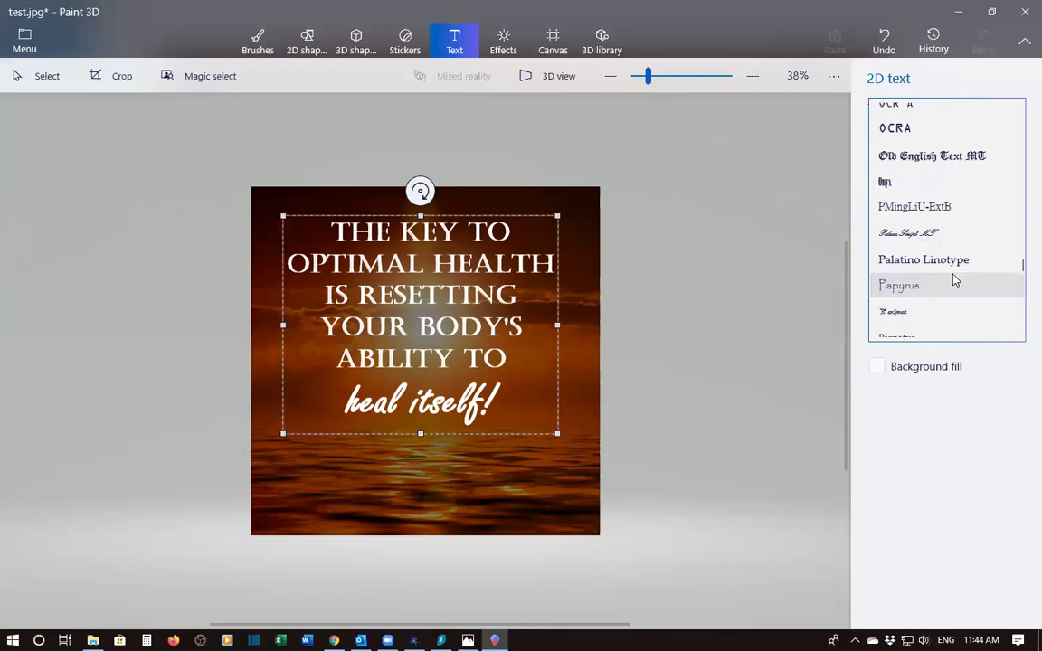
scroll(954, 280, down, 3)
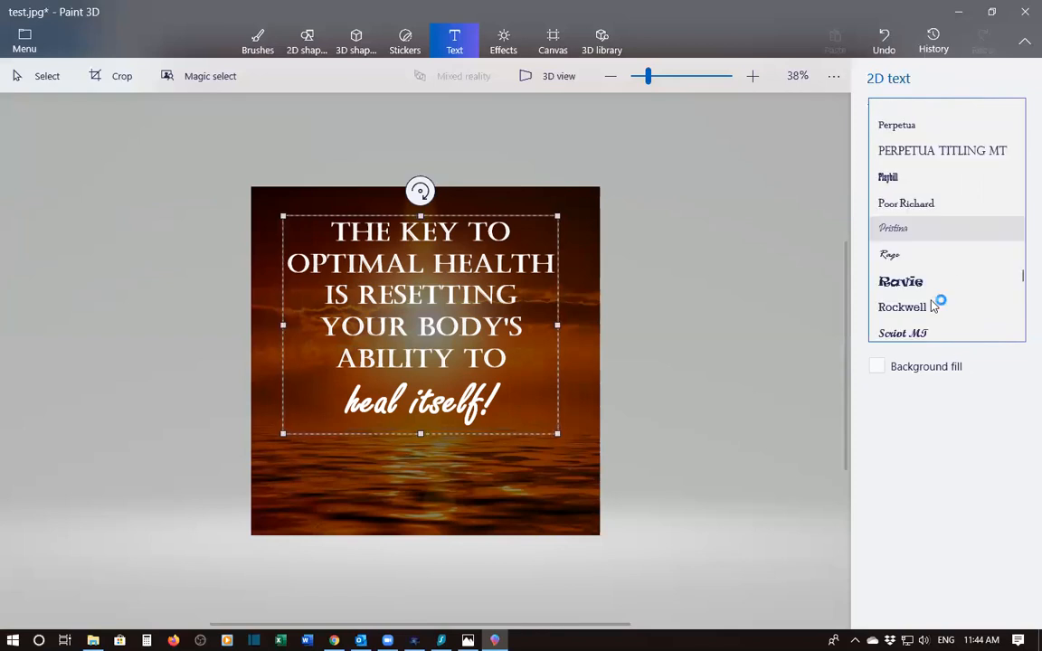
scroll(934, 307, down, 1)
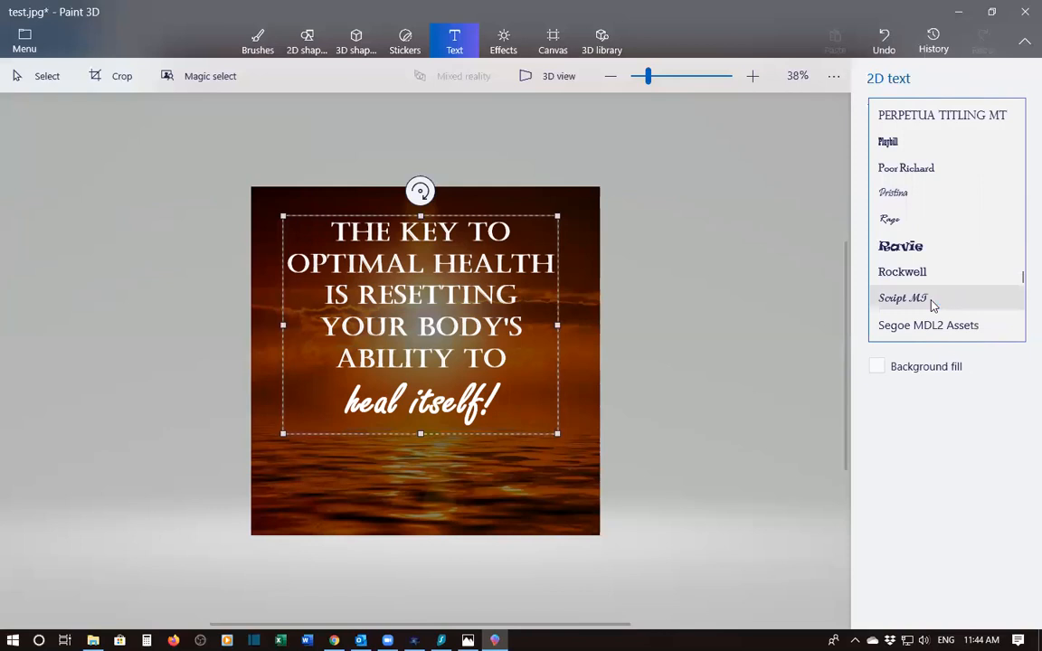
click(934, 306)
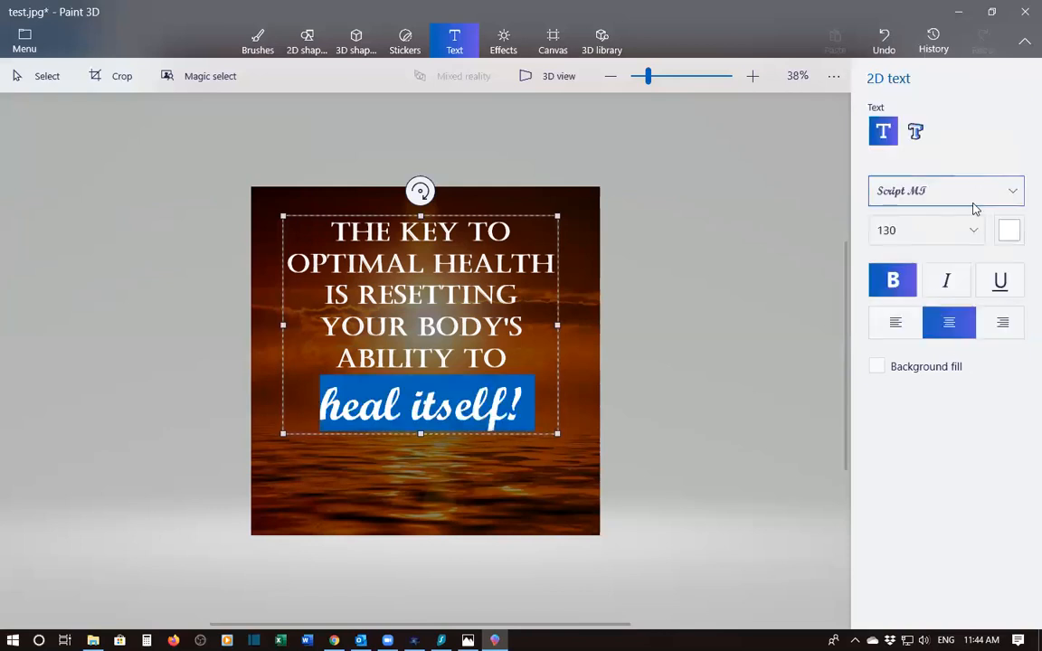
Step: Change the font of the selected last line, "heal itself!", to Segoe Script and make it italic
scroll(956, 299, down, 3)
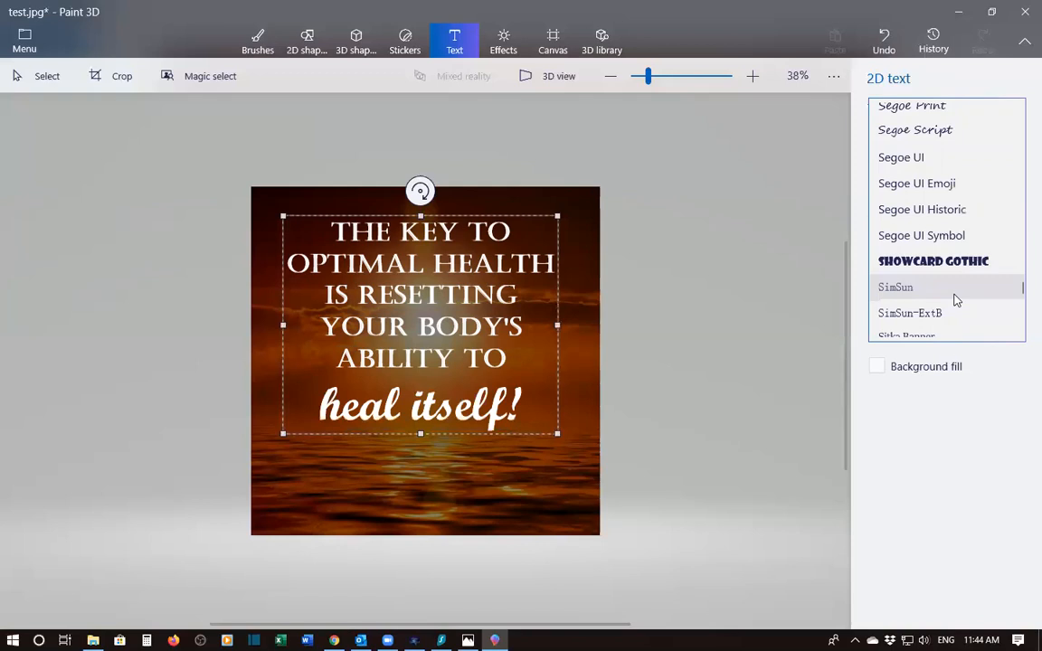
scroll(956, 299, down, 3)
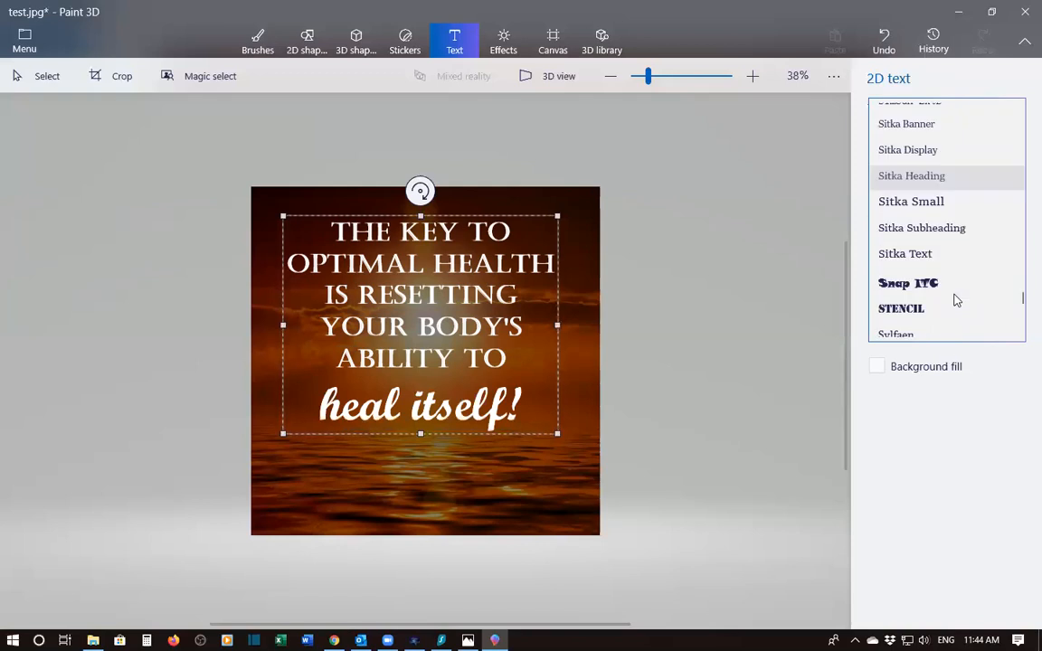
scroll(957, 299, down, 1)
scroll(957, 300, up, 5)
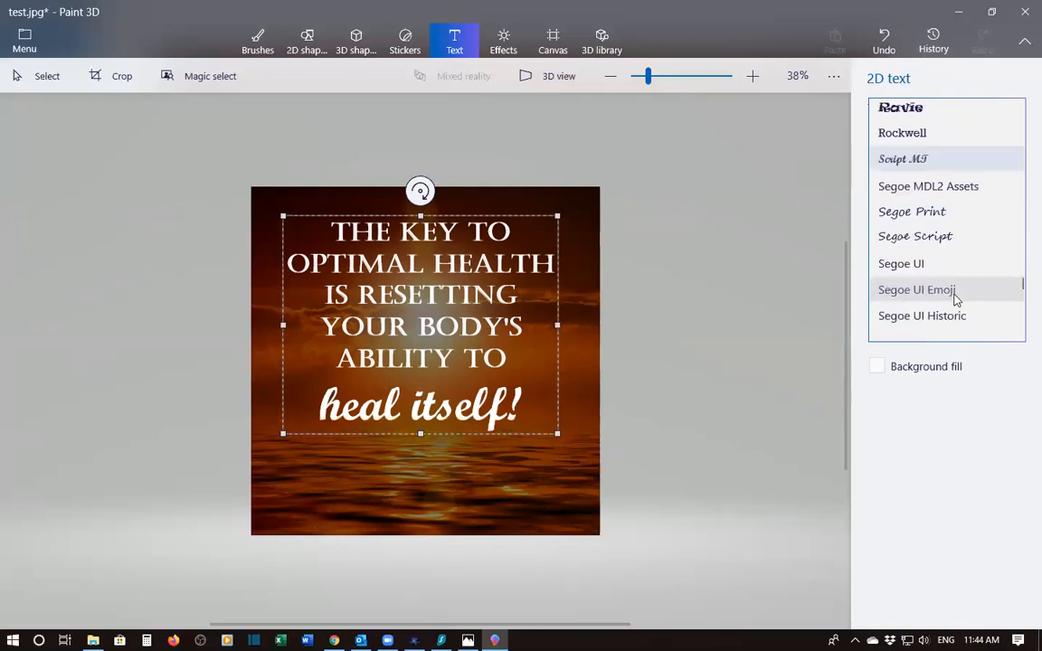
click(954, 237)
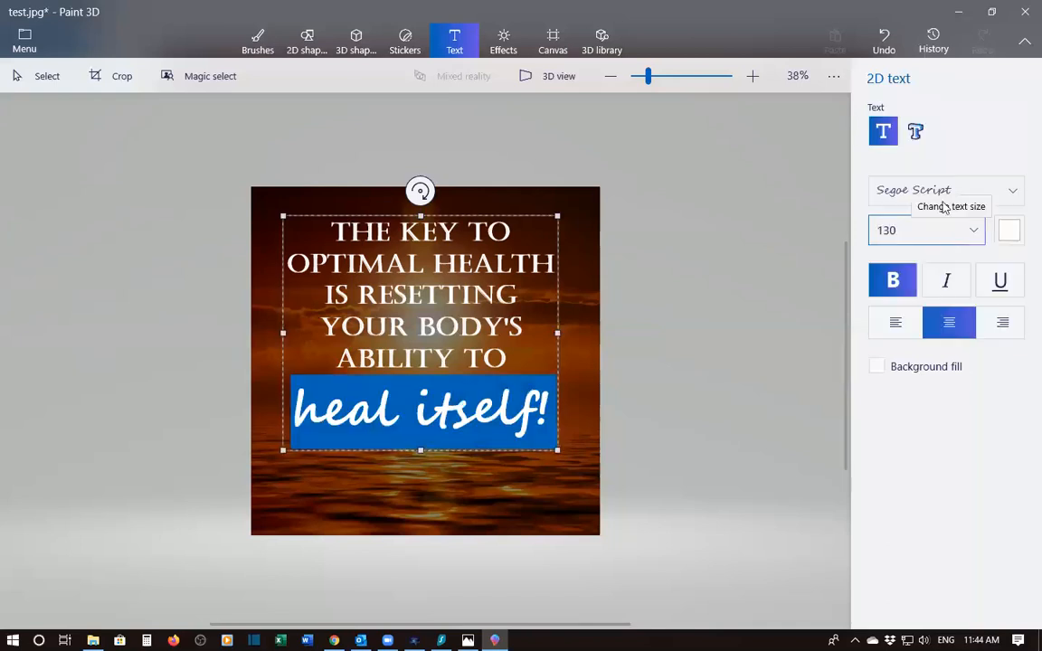
key(ctrl+i)
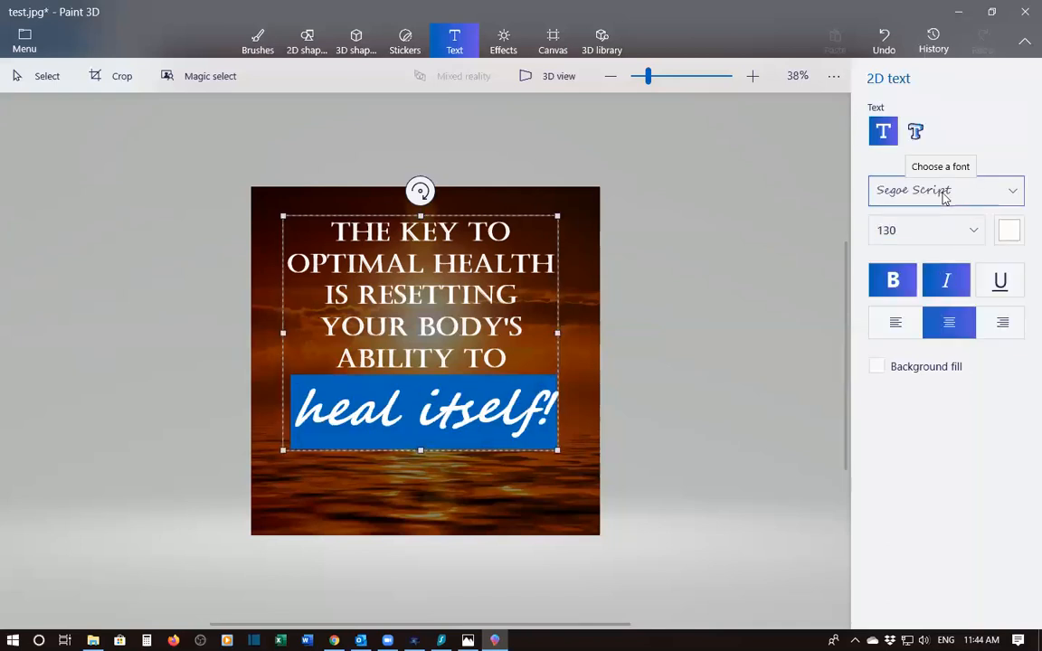
Step: Move the quote text box down to the vertical middle of the sunset image and finish editing the text
click(409, 227)
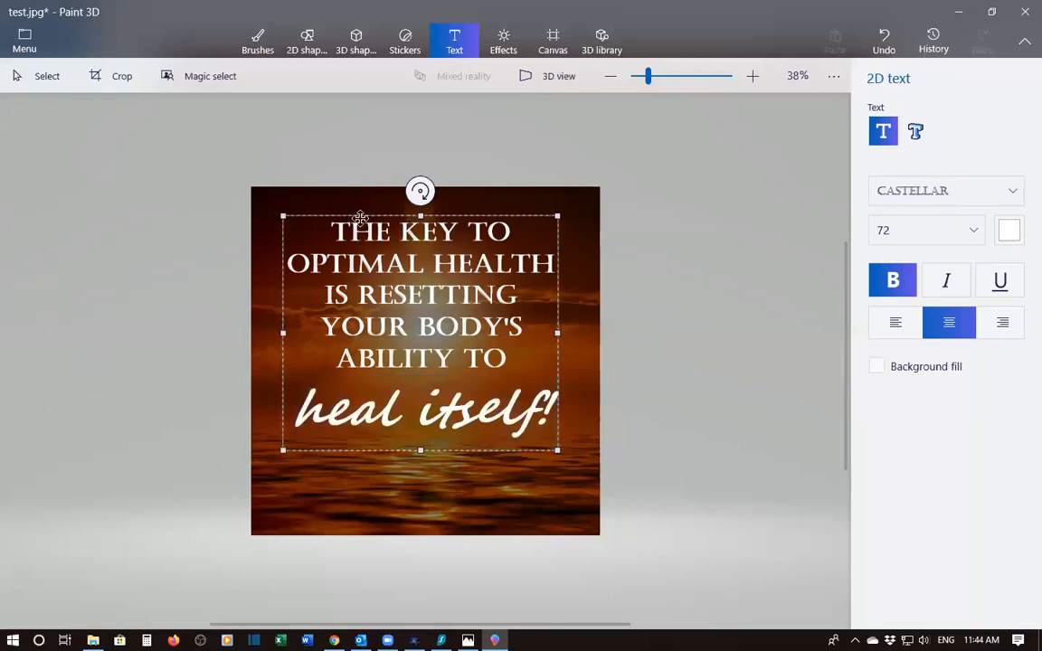
drag(359, 218, 409, 264)
triple_click(376, 272)
key(ctrl+a)
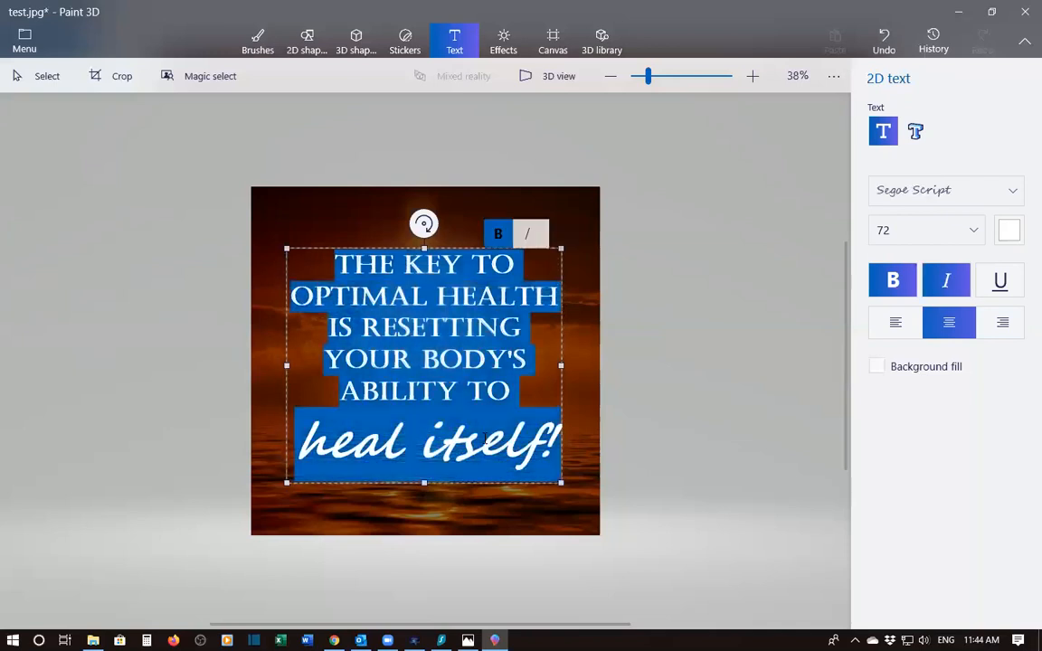
click(446, 323)
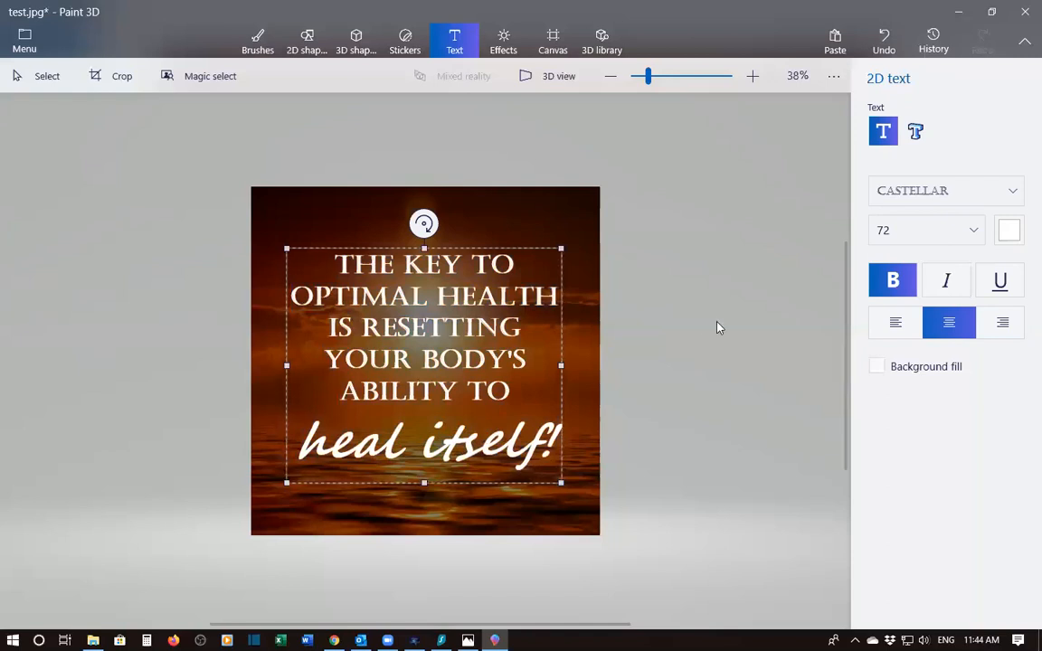
key(Escape)
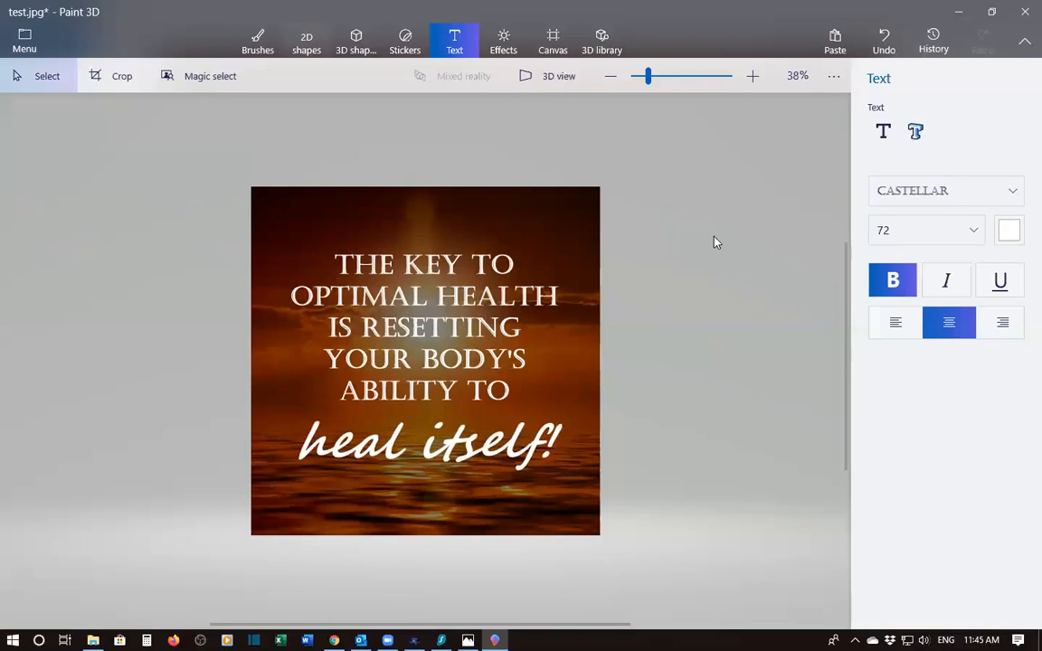
Step: Draw a rounded square frame around the quote with its fill set to None and a solid black 10px outline
click(294, 56)
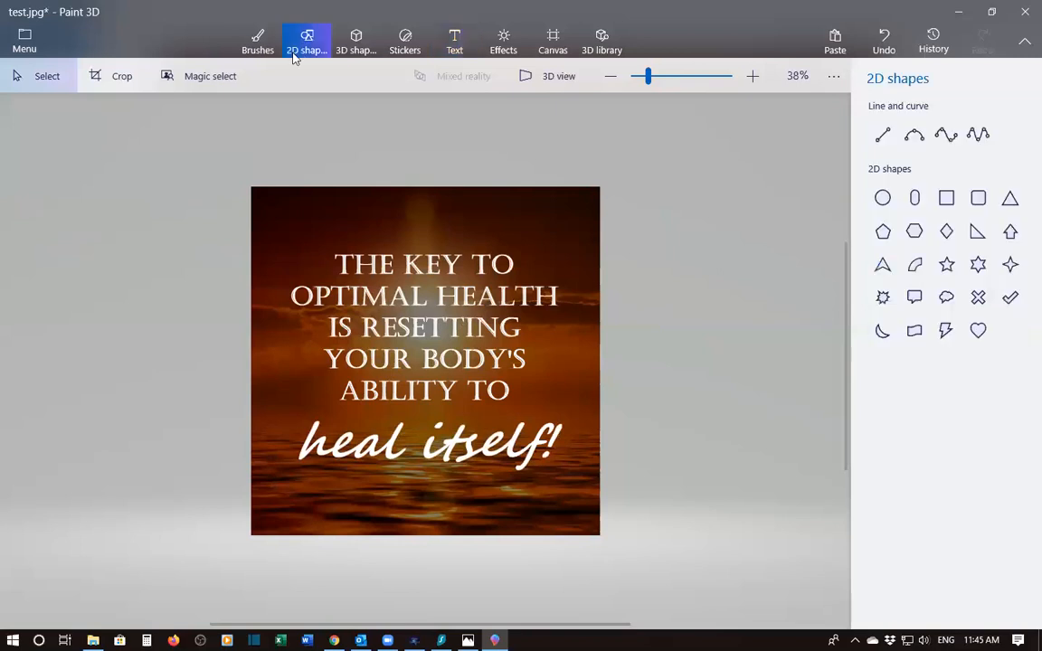
click(978, 199)
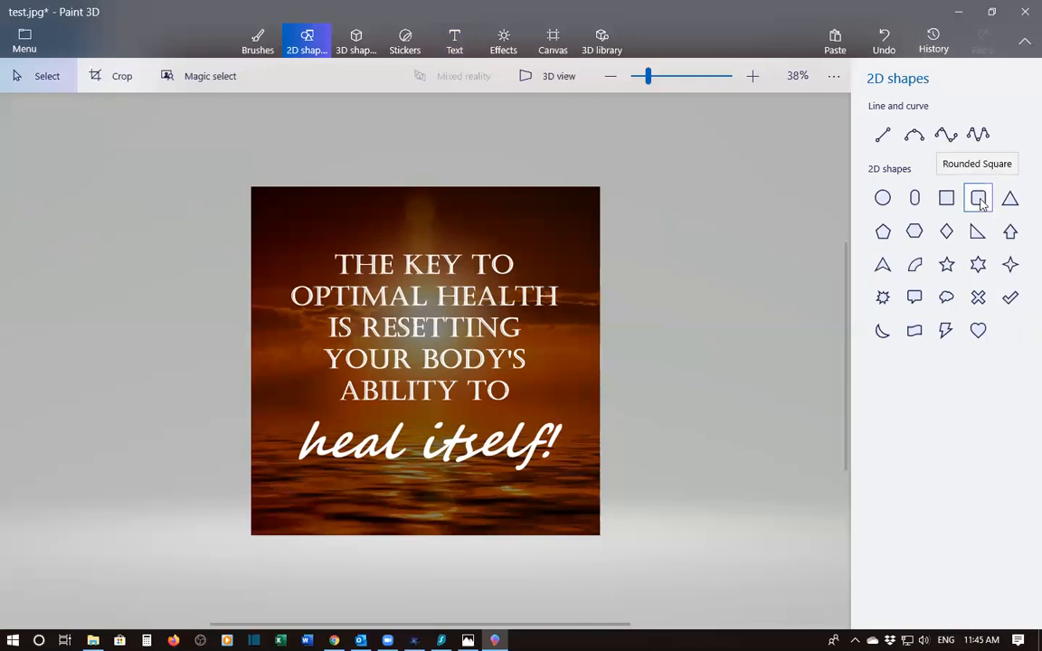
drag(276, 216, 573, 519)
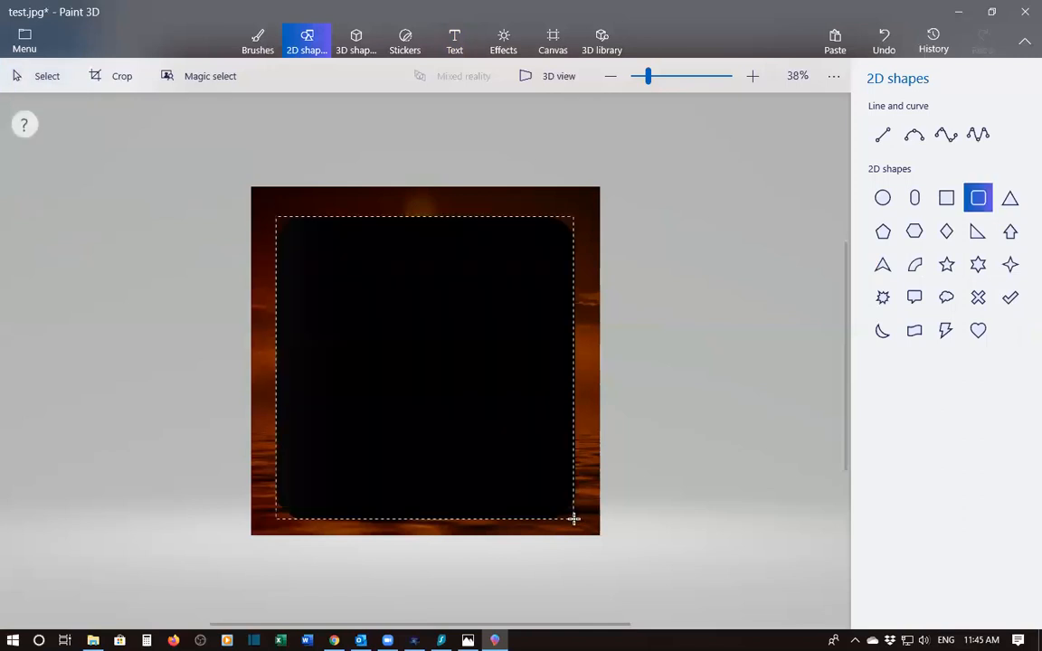
click(917, 145)
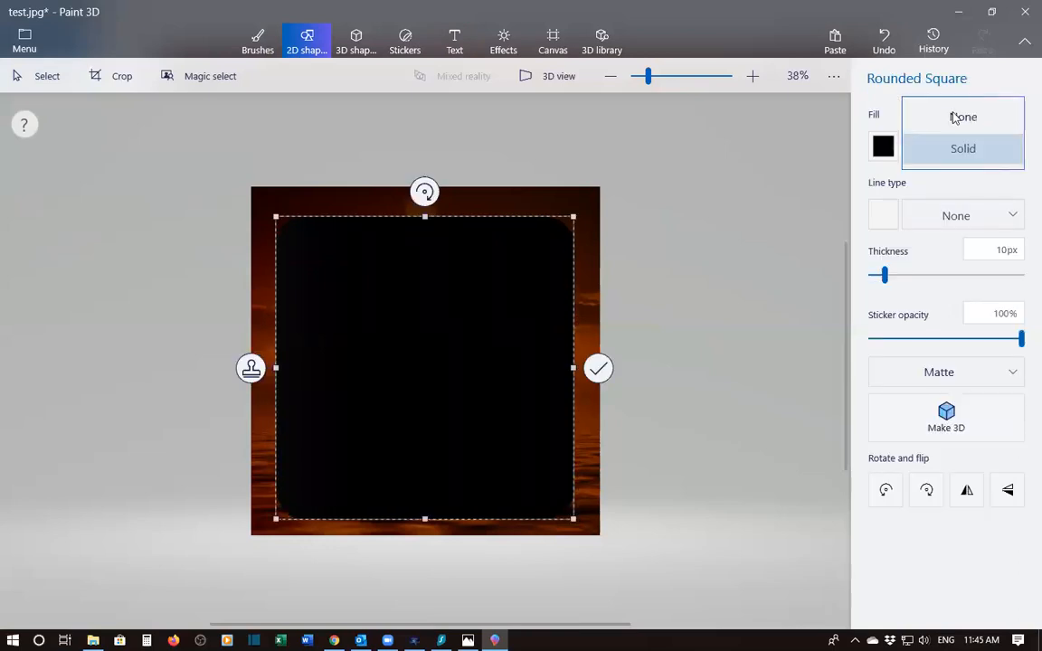
click(954, 117)
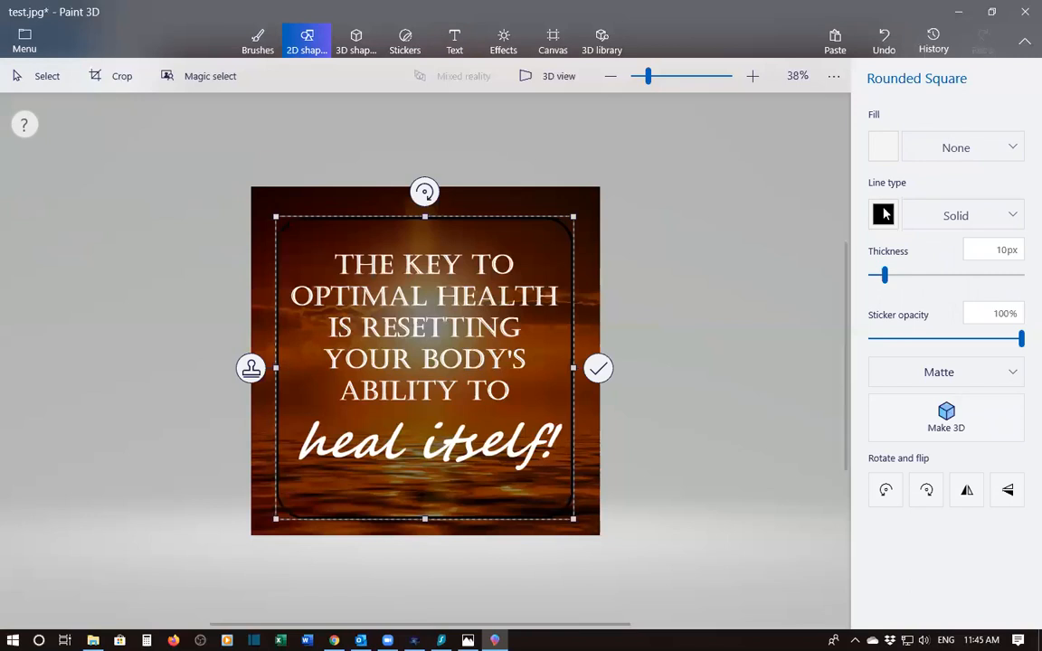
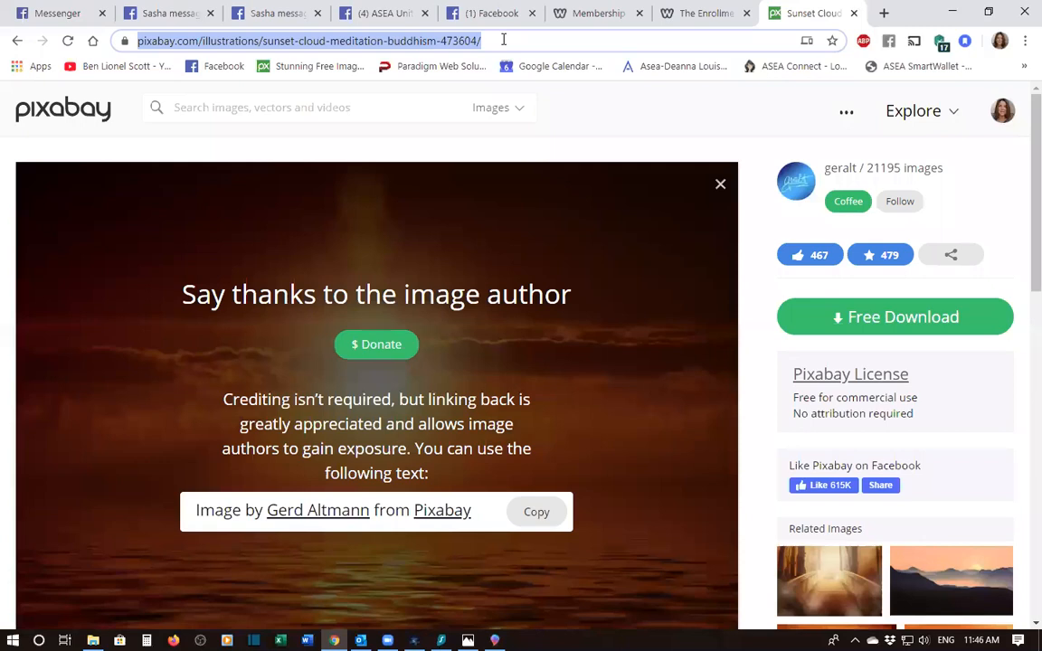
Step: Open canva.com in the browser and create a new design with custom dimensions of 1280 × 1280 px
text(ca)
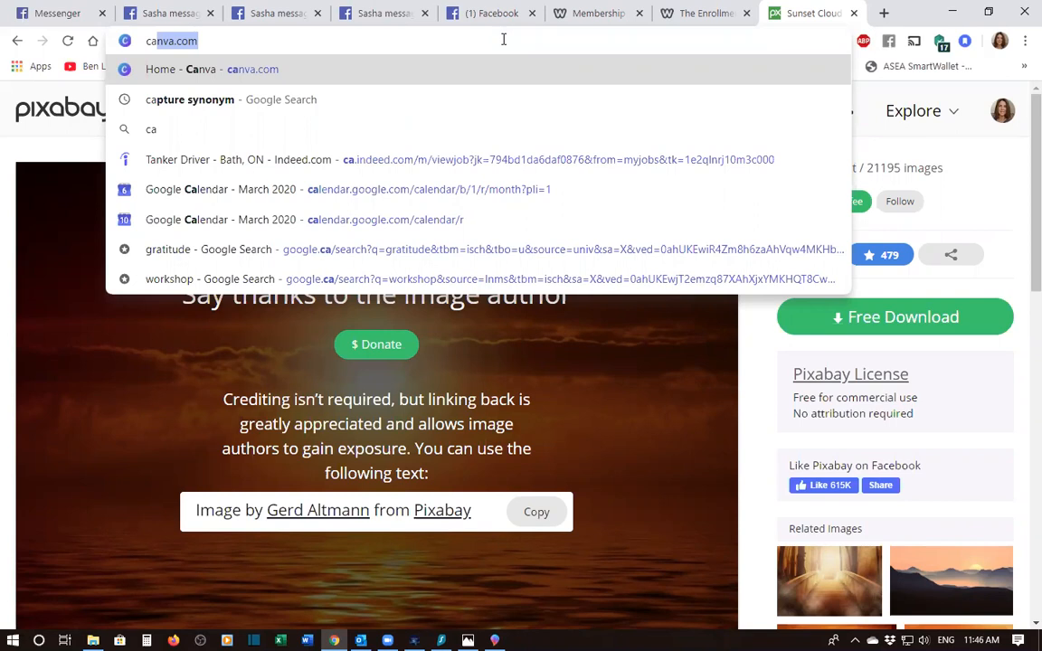
key(Return)
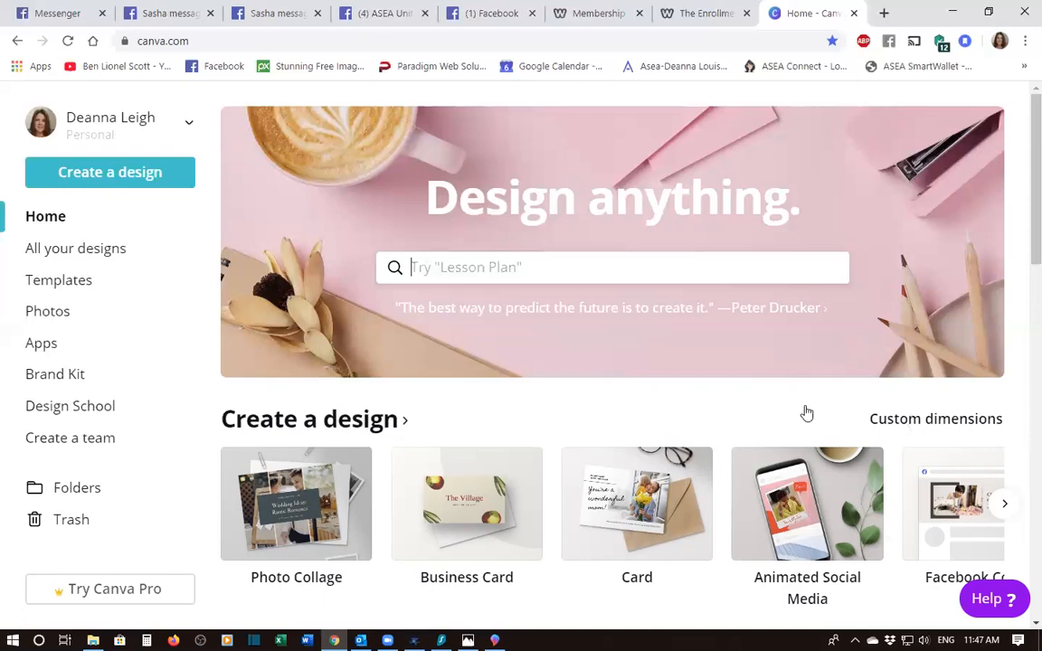
click(940, 422)
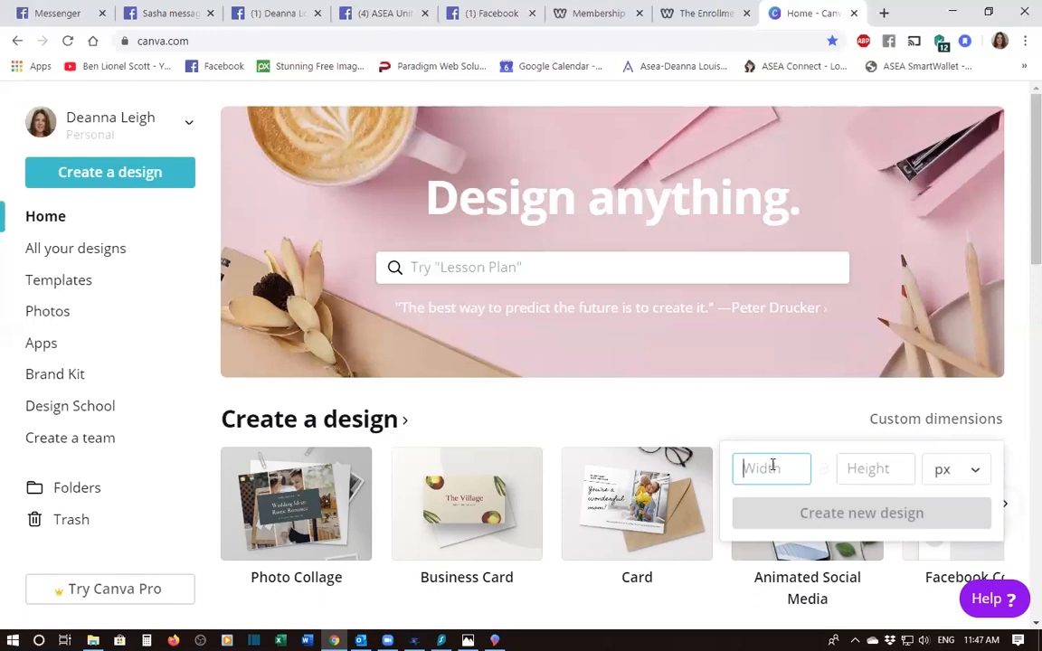
text(1280)
key(Tab)
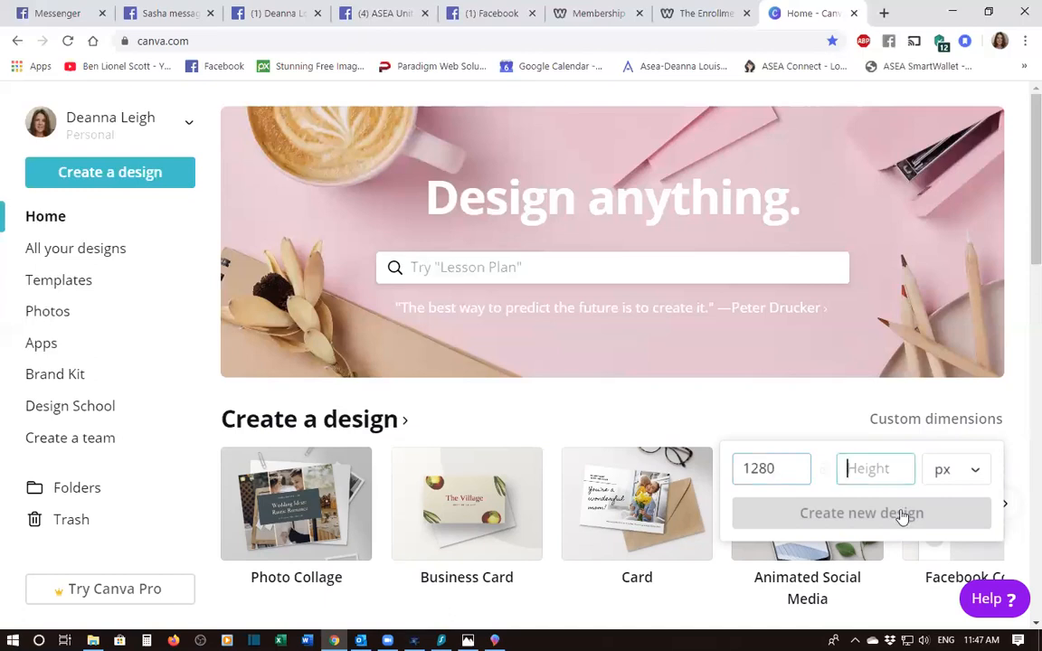
text(1280)
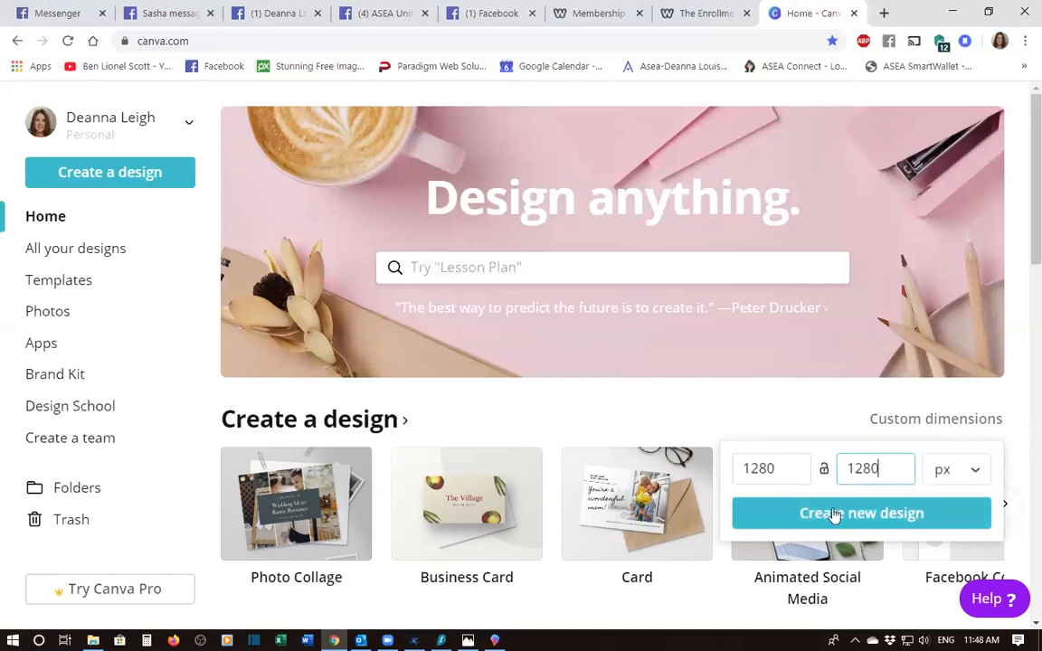
click(923, 515)
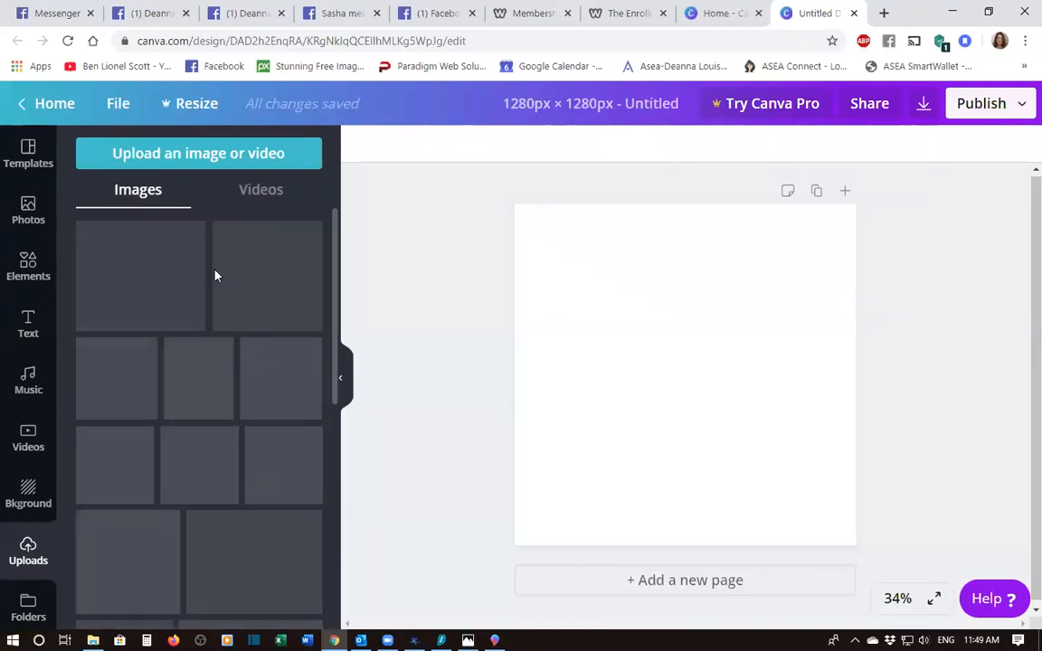
Step: Upload the sunset picture test.jpg from the ASEA folder, place it on the page and enlarge it to fill the page
click(171, 154)
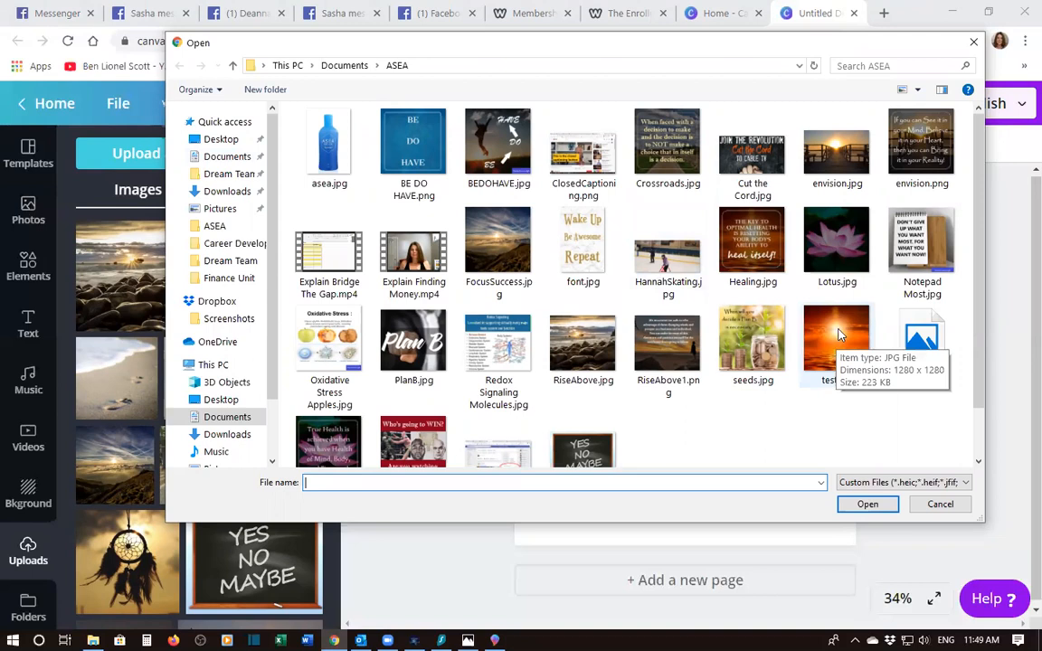
key(Escape)
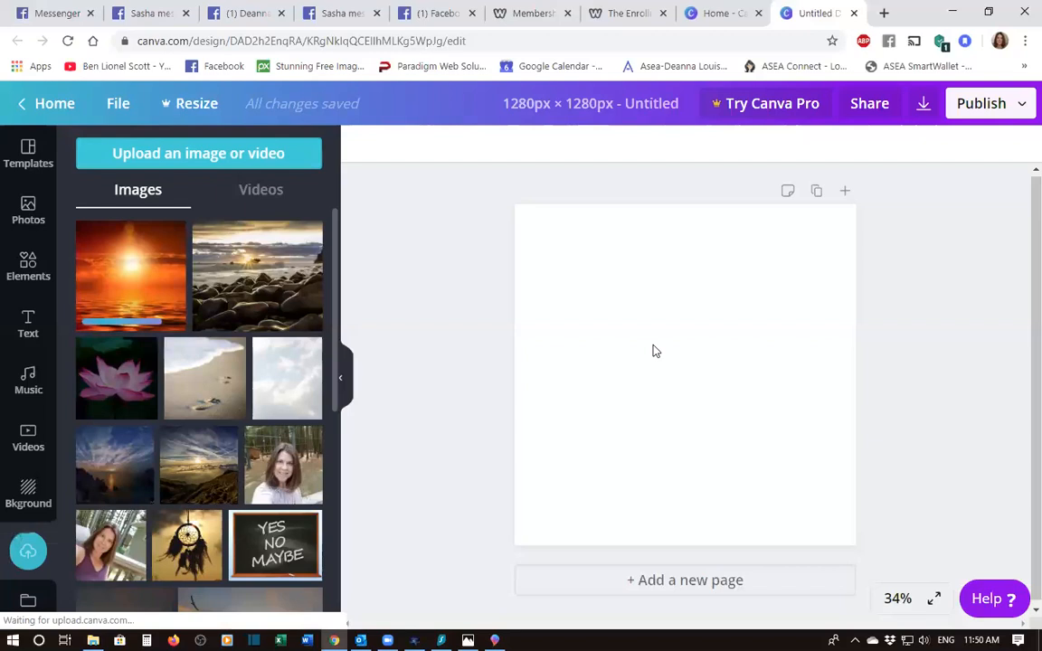
mouse_move(515, 207)
mouse_down()
mouse_move(504, 197)
mouse_move(514, 209)
mouse_up()
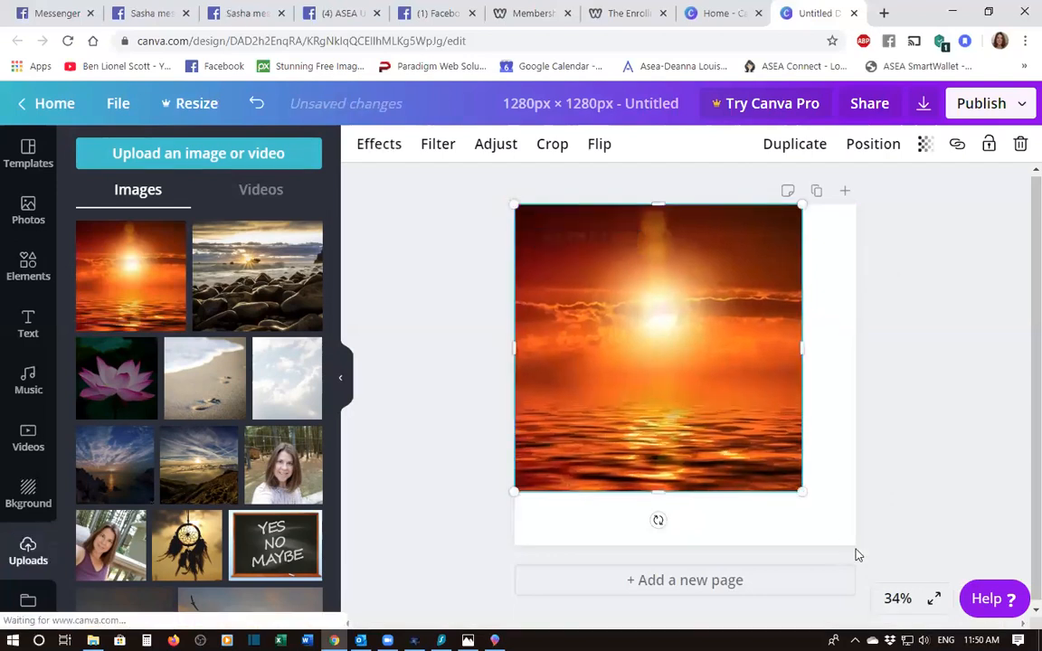
drag(802, 491, 687, 391)
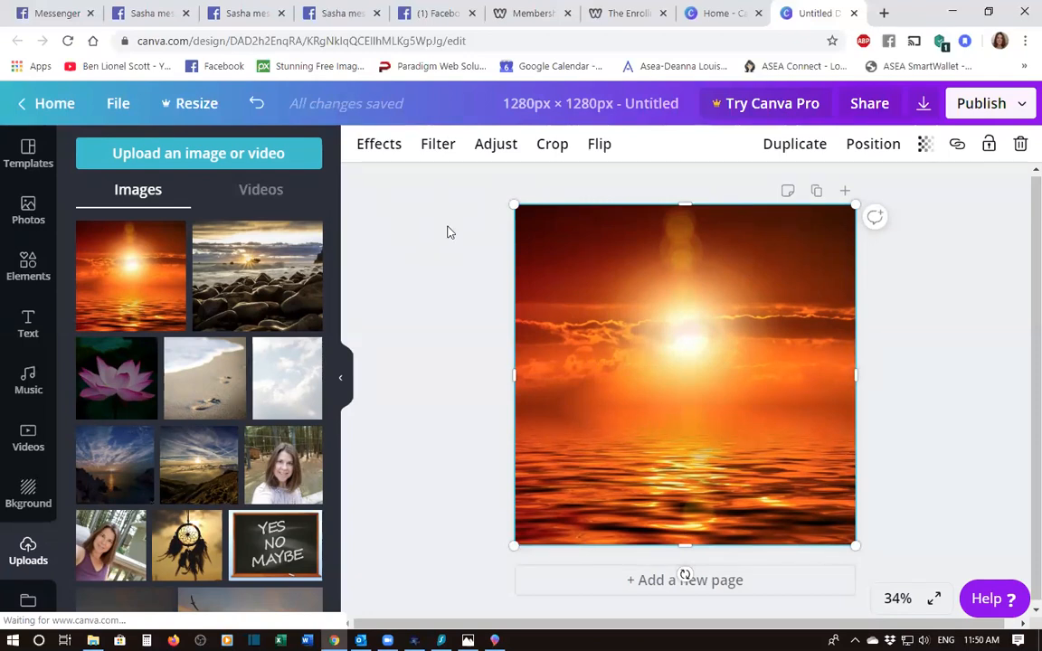
Step: Add a square shape over the sunset picture and enlarge it to 1,280 × 1,280 to cover the whole page
click(26, 267)
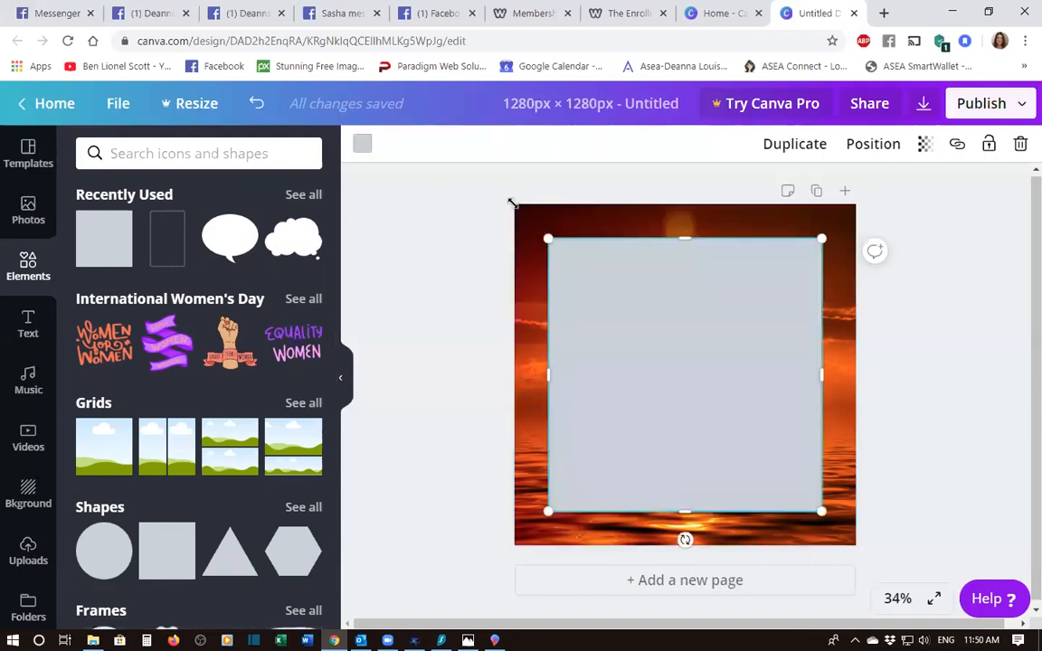
drag(548, 238, 512, 204)
drag(820, 511, 855, 545)
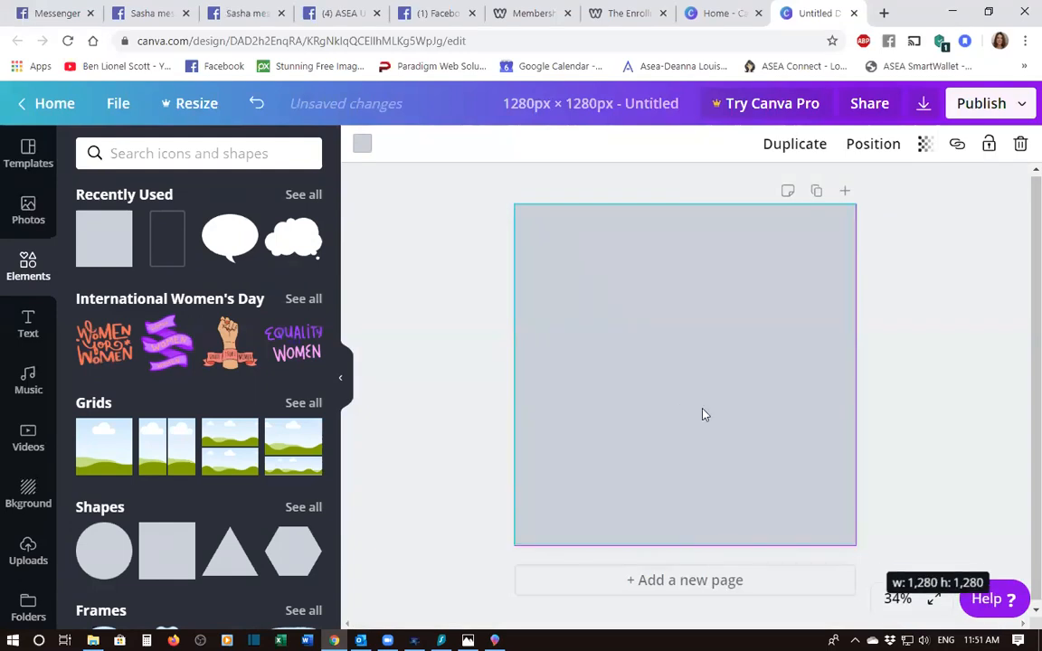
drag(703, 417, 737, 401)
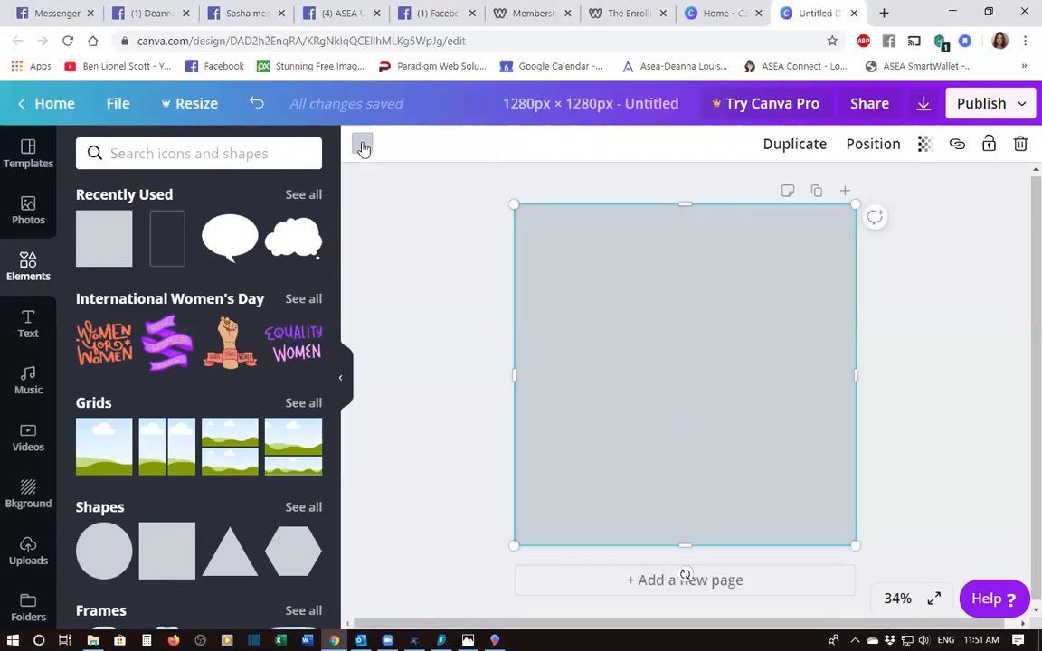
Step: Colour the covering square black and set its transparency to 50
click(105, 458)
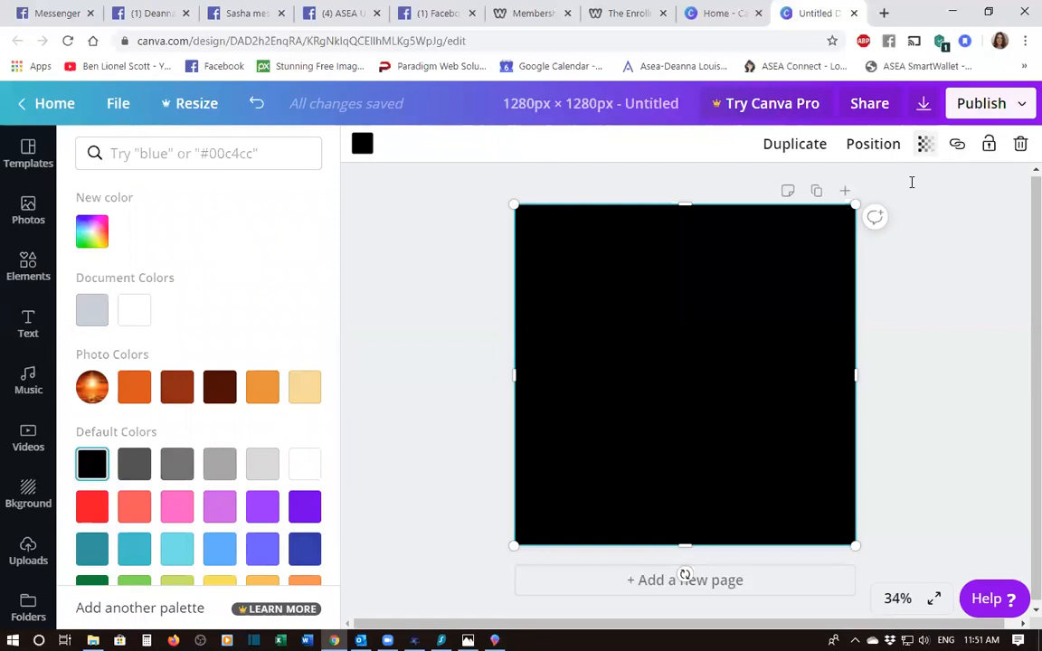
click(924, 144)
text(50)
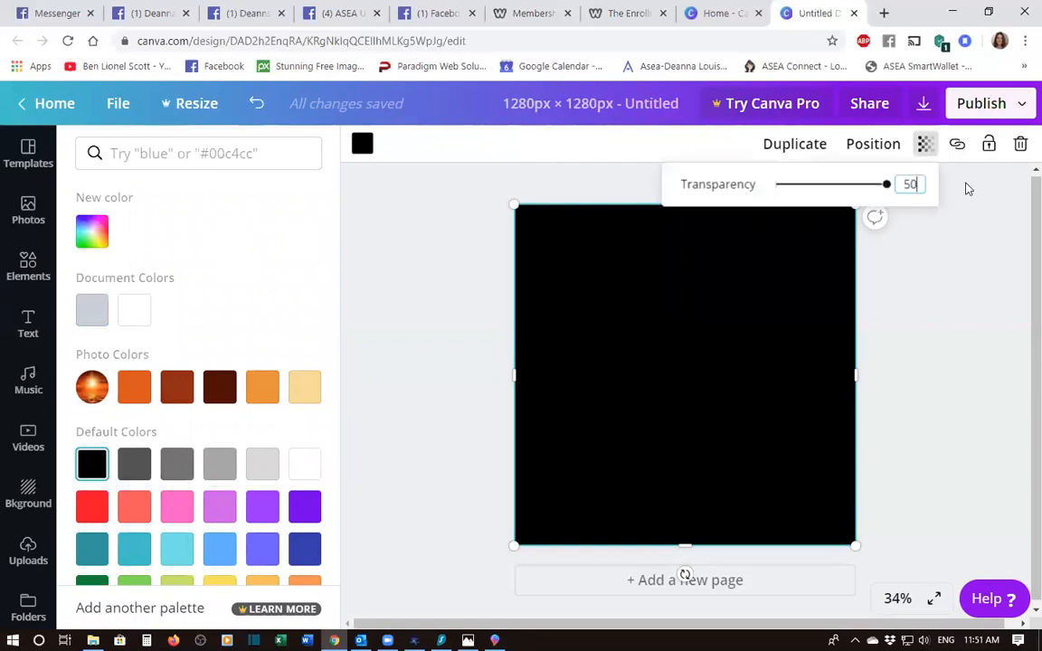
key(Return)
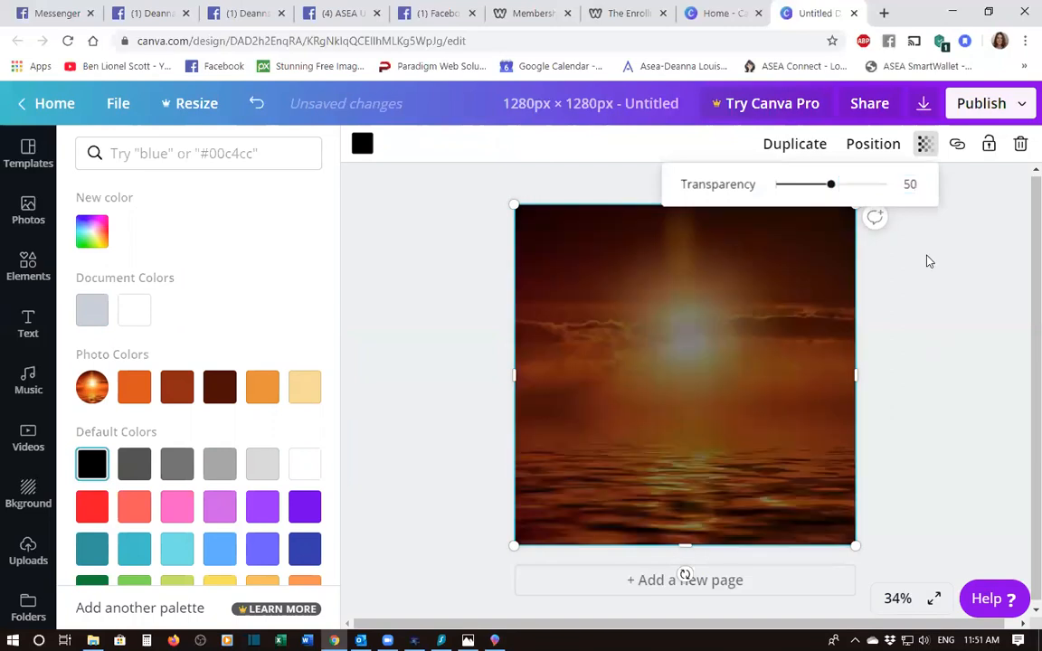
Step: Add a heading text box on the darkened image and delete its placeholder text
click(247, 178)
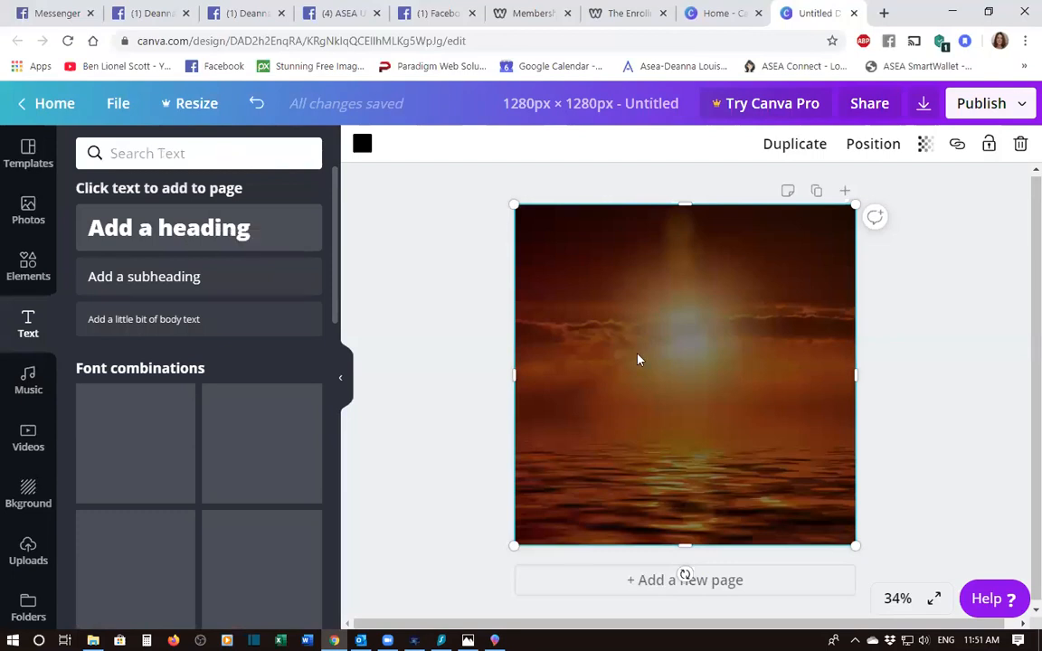
key(t)
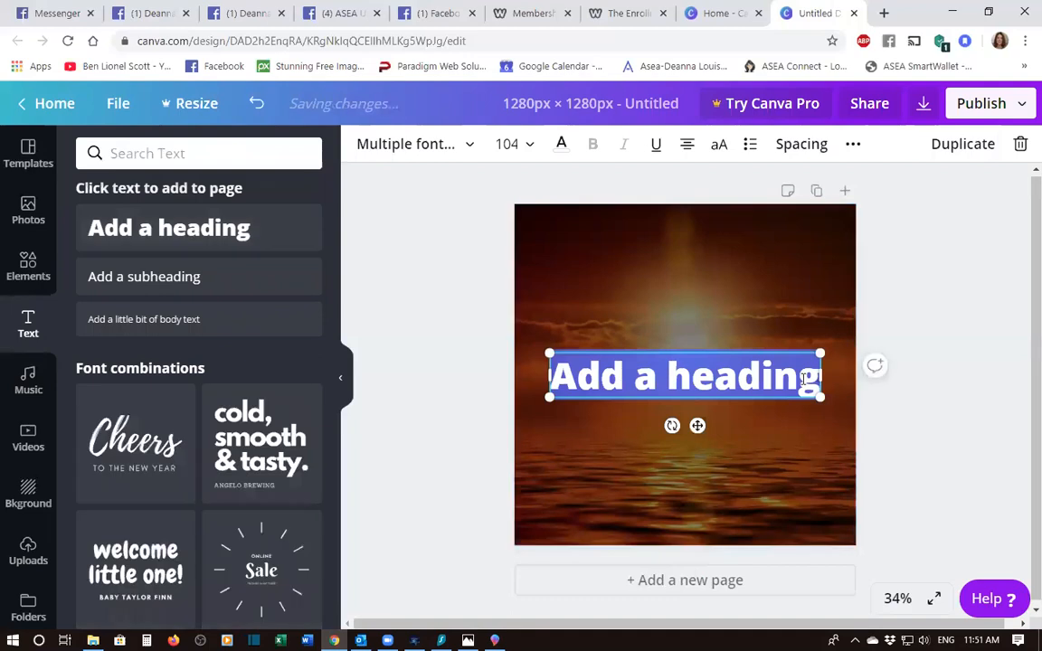
click(803, 379)
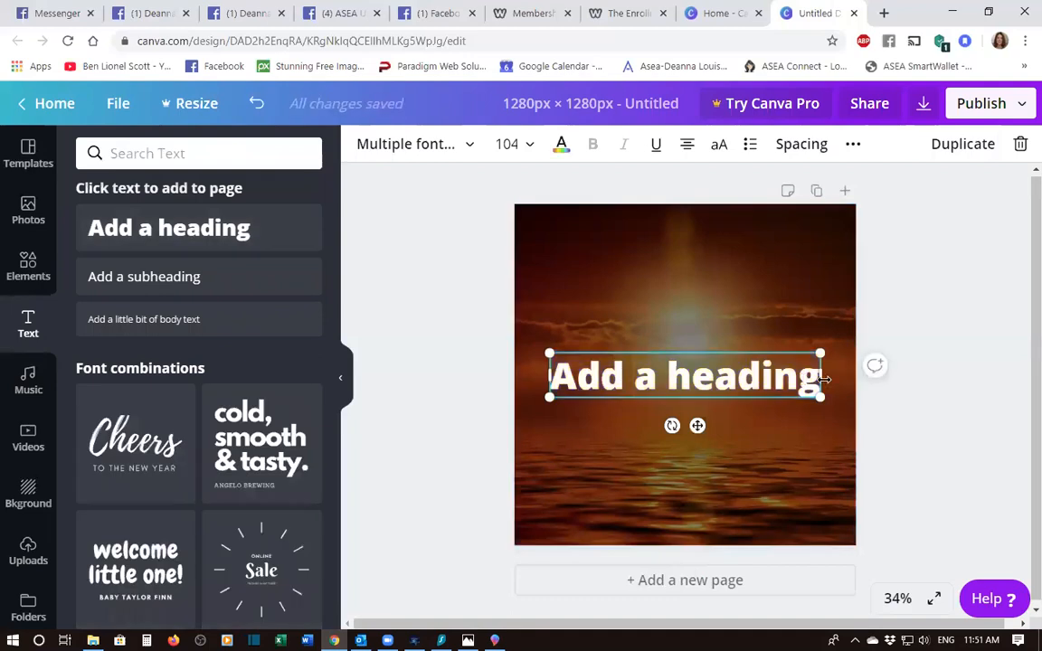
key(ctrl+a)
drag(817, 380, 814, 380)
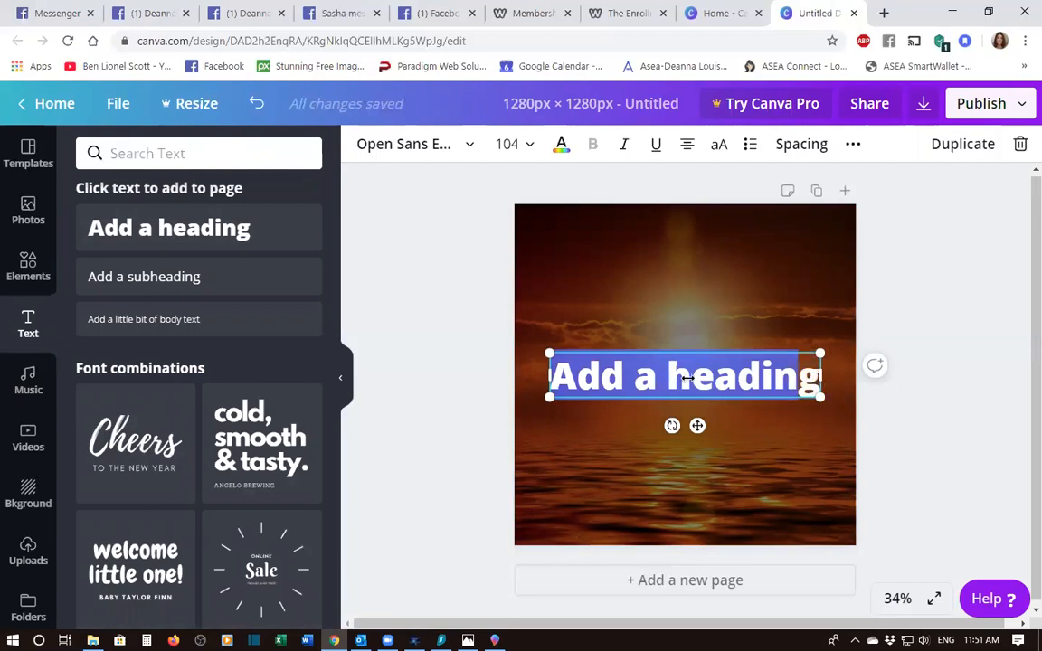
key(BackSpace)
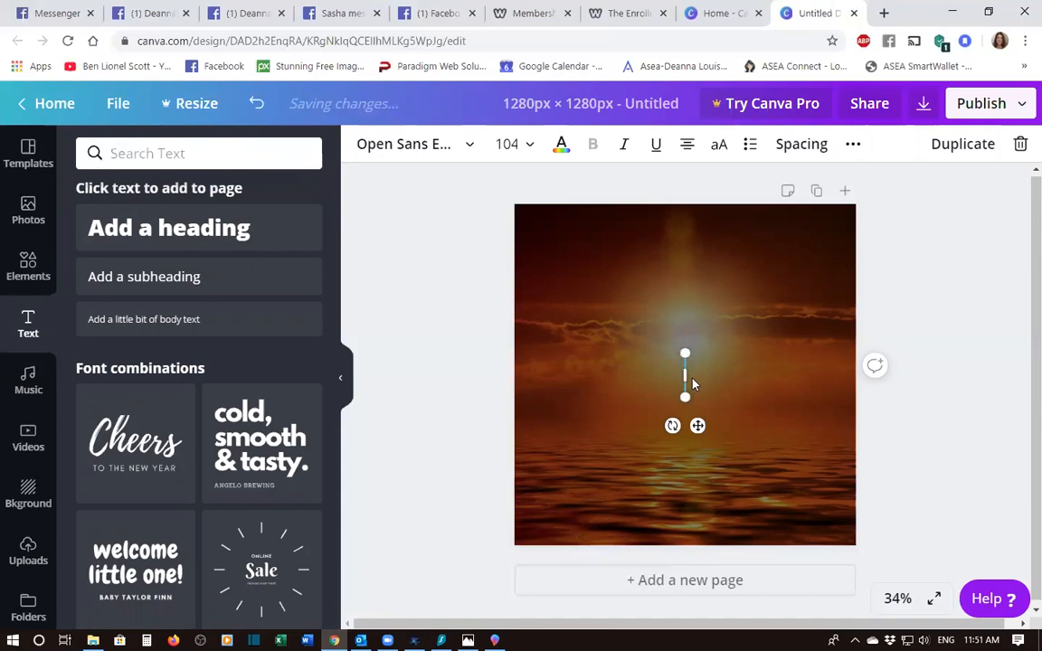
Step: Widen the empty heading text box across the middle of the sunset and set its text colour to white
drag(694, 384, 693, 384)
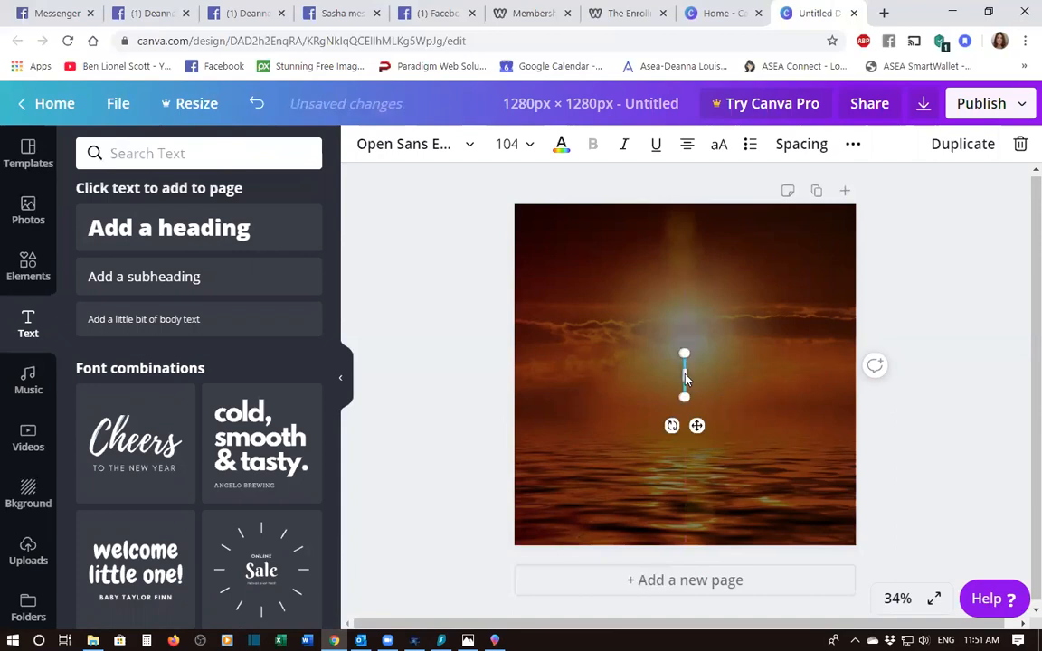
drag(686, 375, 685, 374)
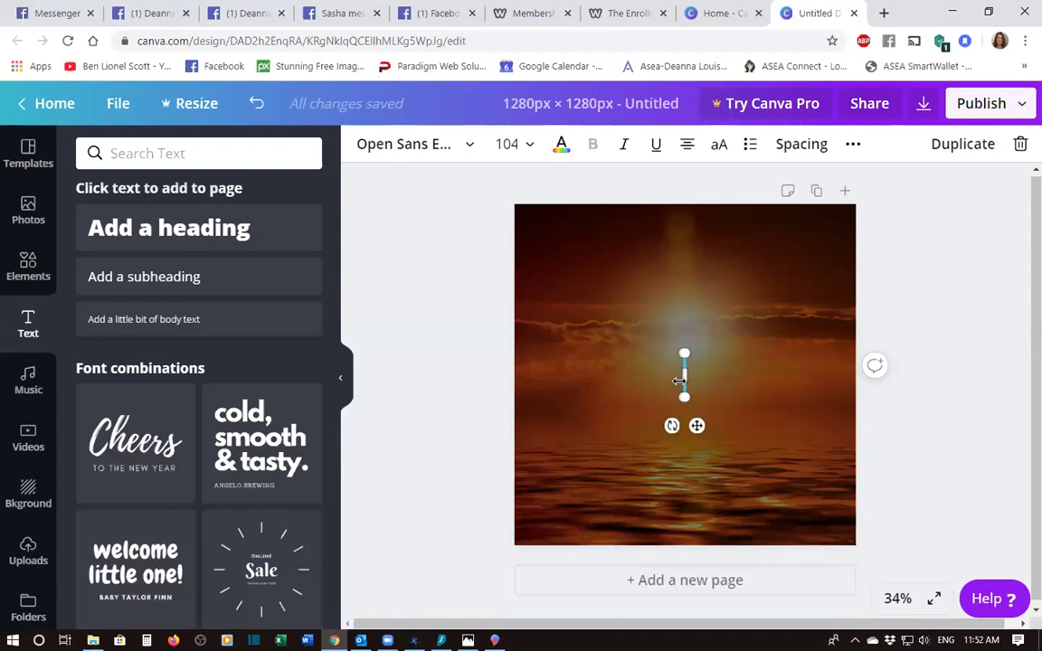
drag(680, 379, 572, 378)
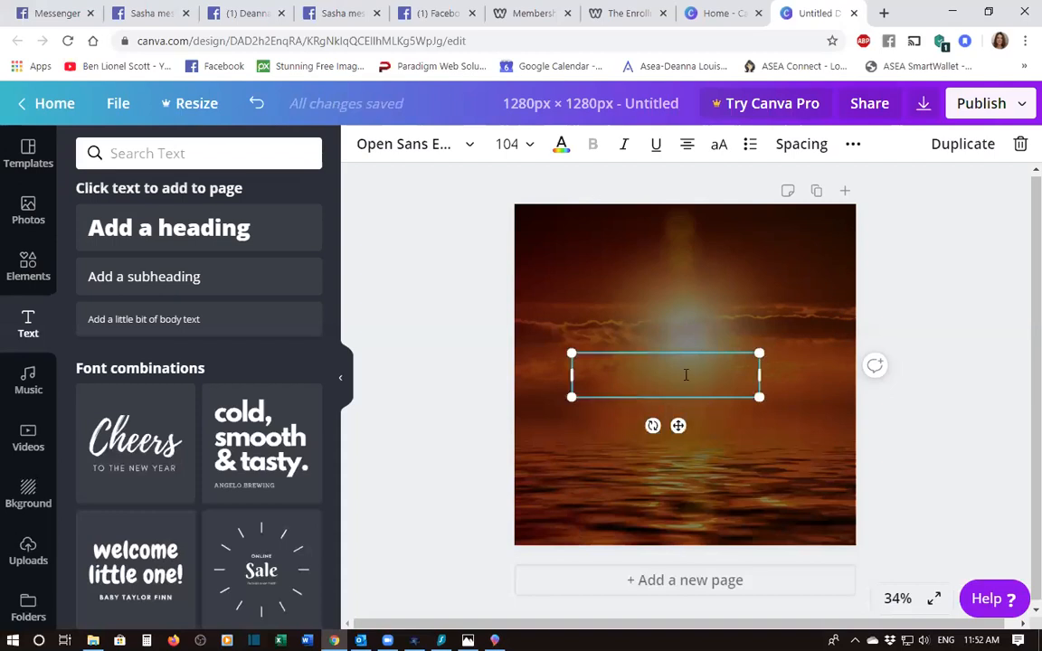
click(561, 147)
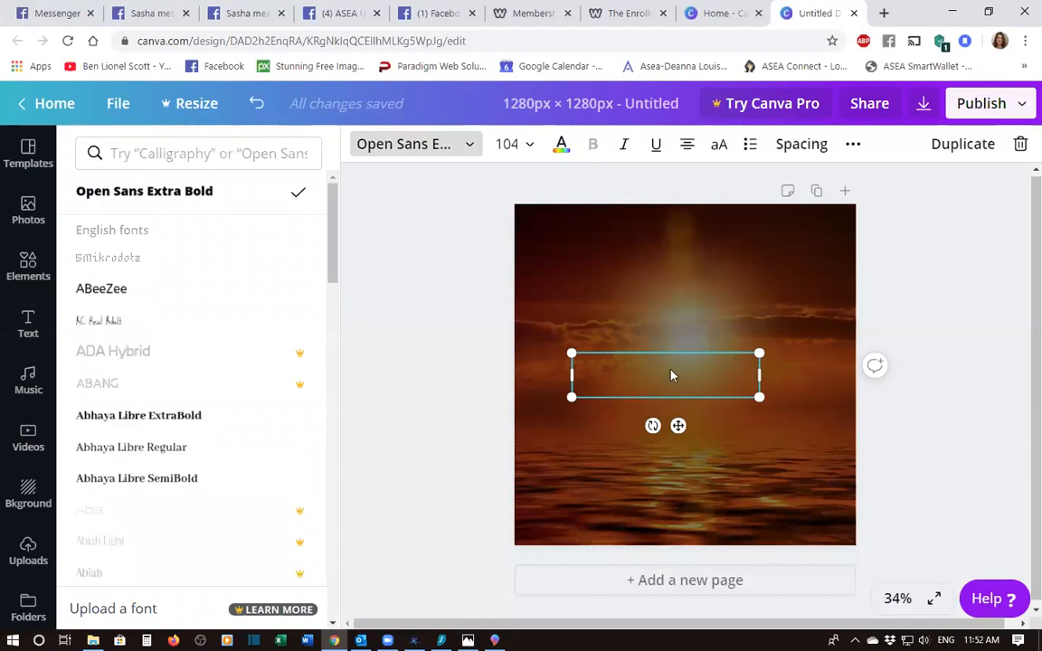
click(561, 148)
click(133, 317)
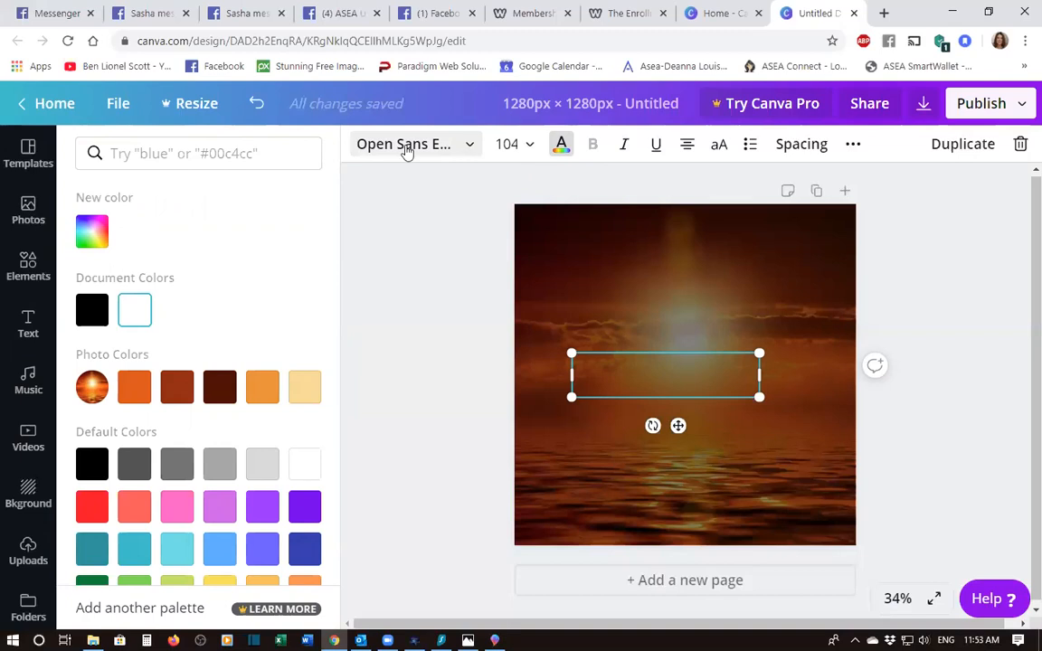
Step: Browse the English fonts available for the heading text, as far as the Aileron family
click(464, 145)
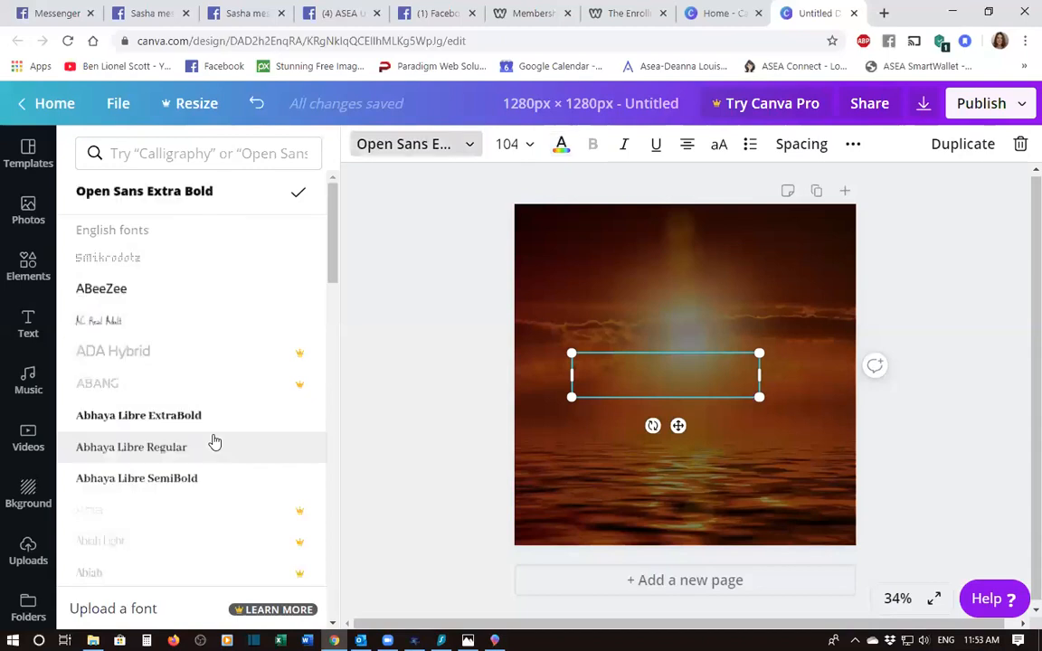
scroll(214, 441, down, 1)
scroll(214, 441, down, 2)
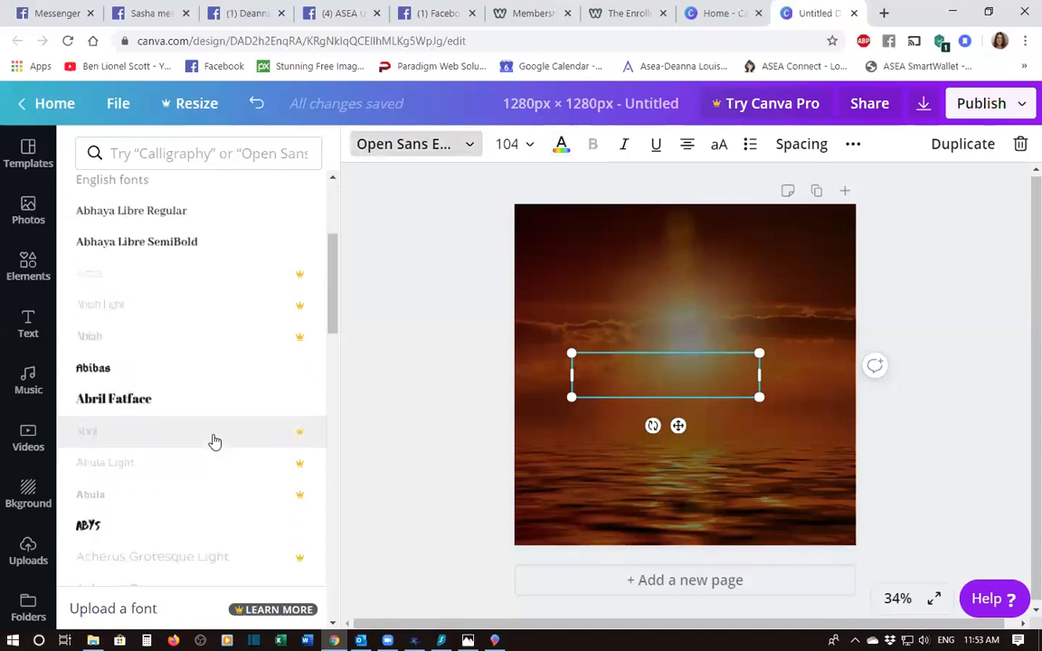
scroll(214, 442, down, 2)
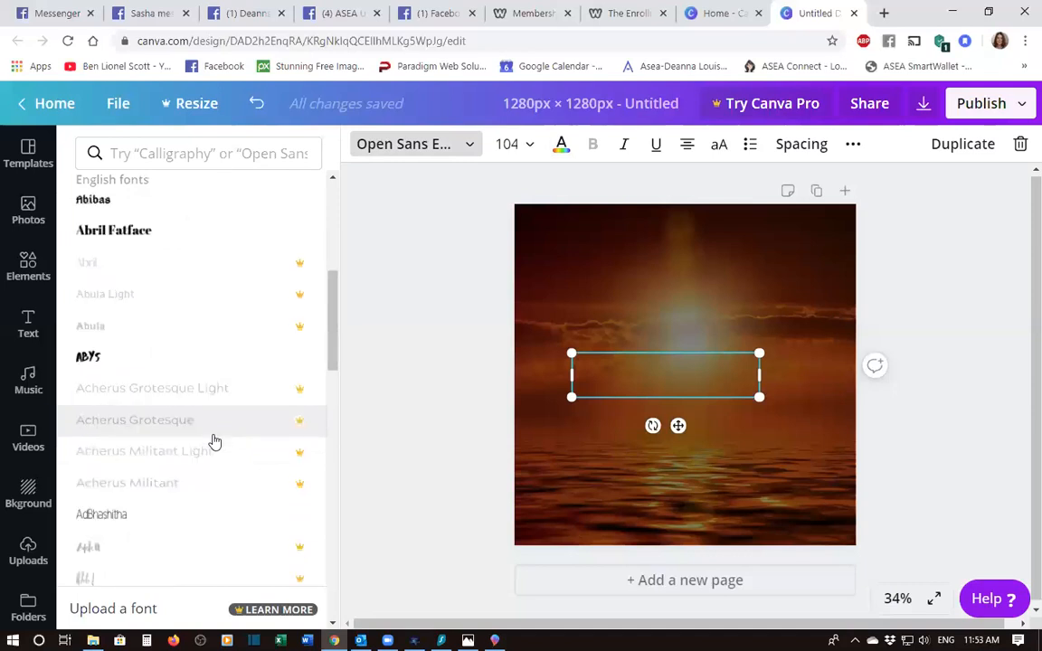
scroll(214, 441, down, 1)
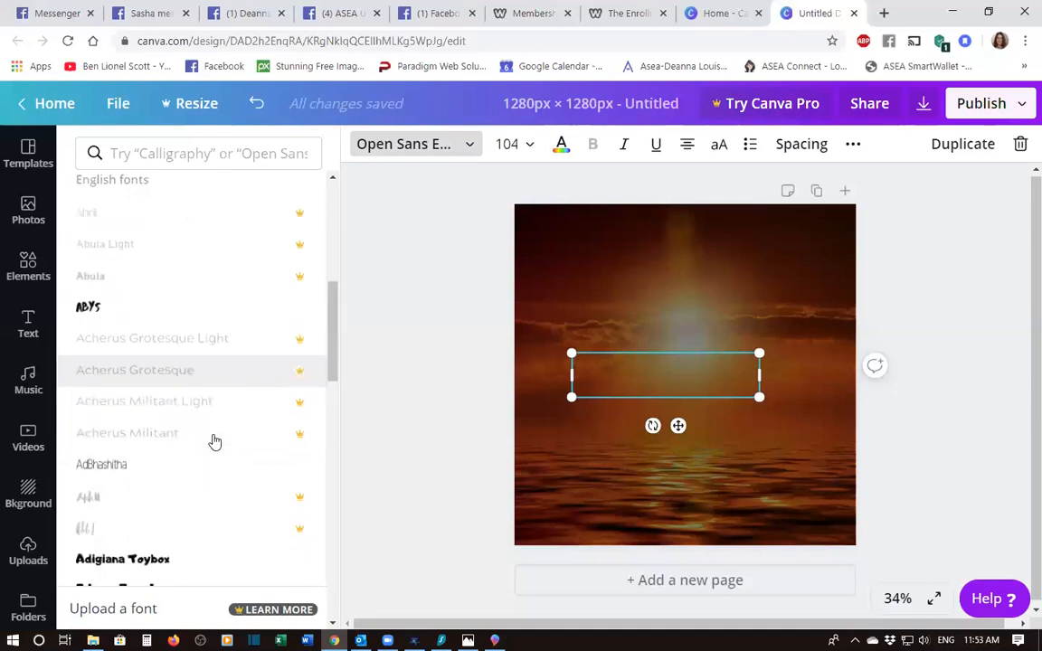
scroll(214, 441, down, 3)
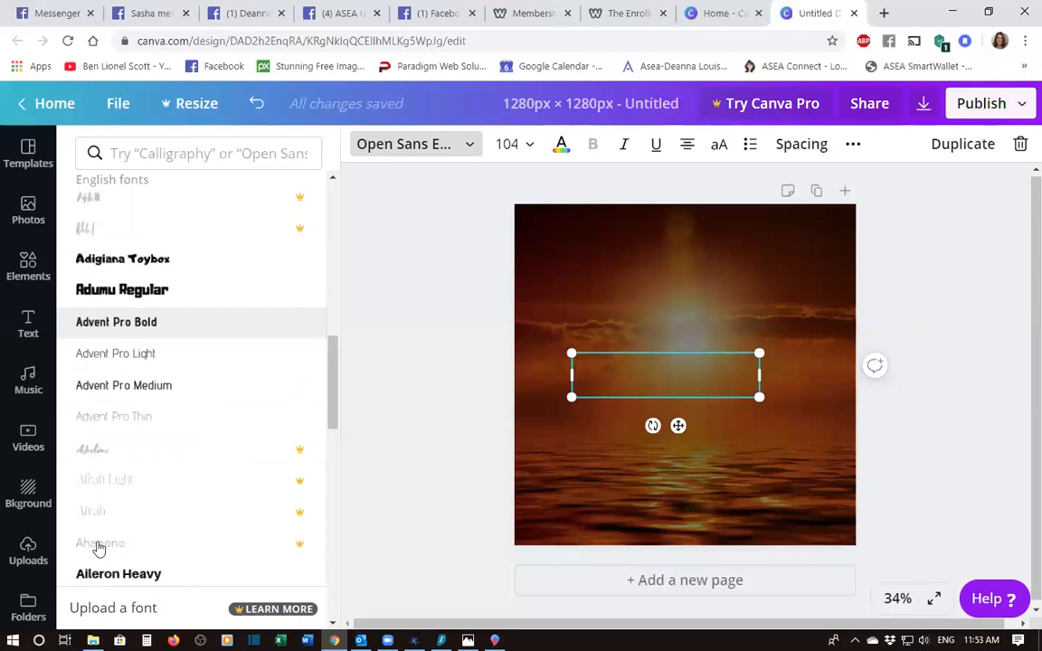
scroll(99, 549, down, 1)
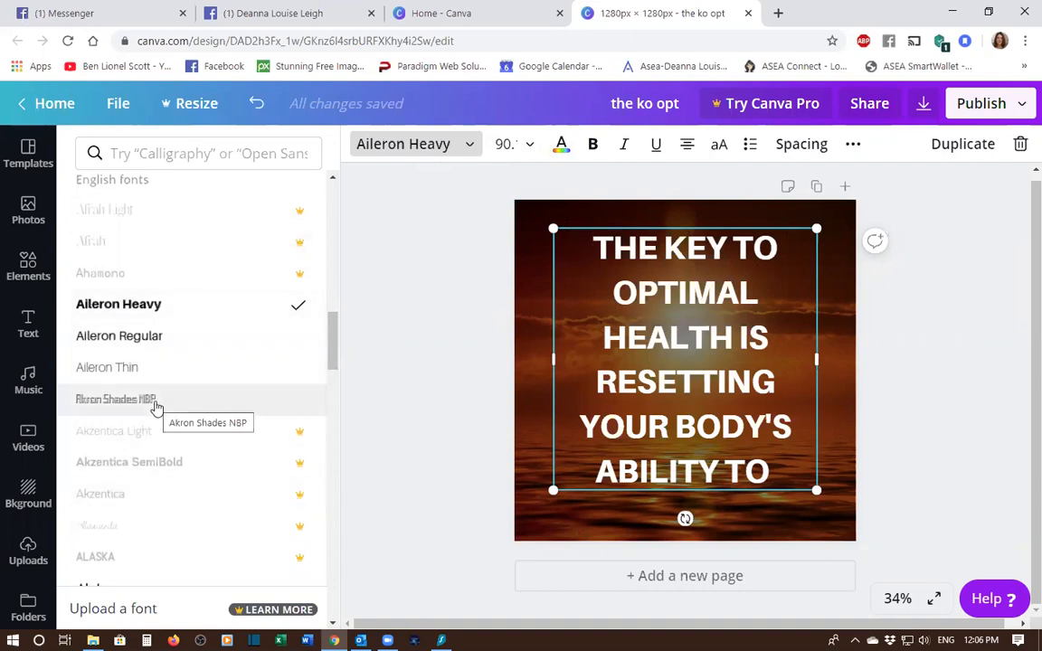
Step: Select the whole quote text and change its font to Allerta Stencil
scroll(155, 407, down, 1)
scroll(156, 408, down, 2)
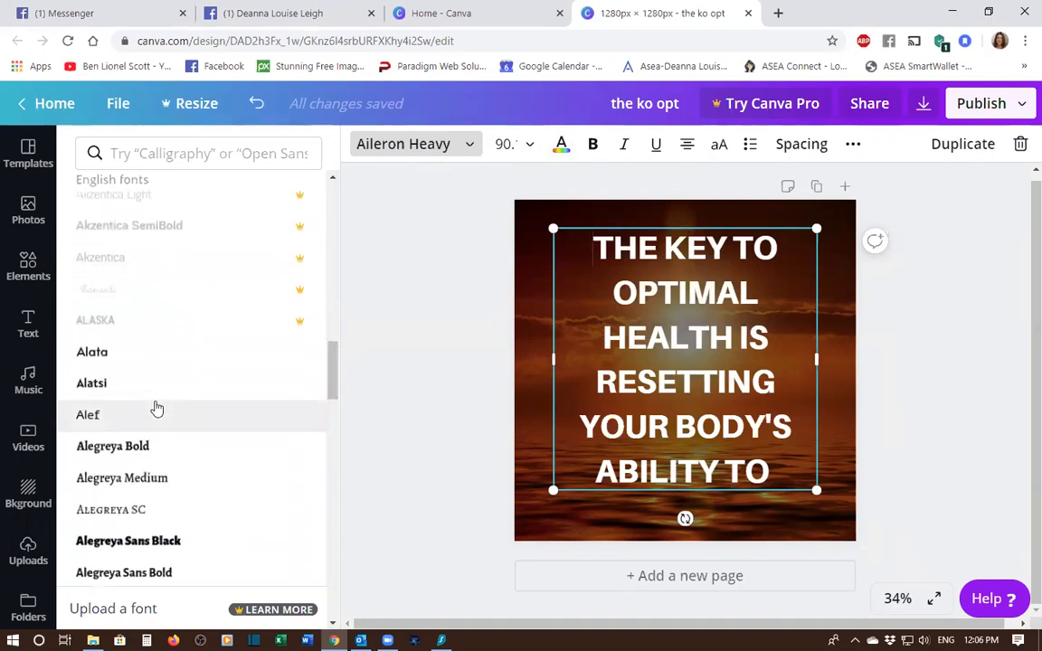
scroll(157, 409, down, 1)
scroll(155, 409, down, 5)
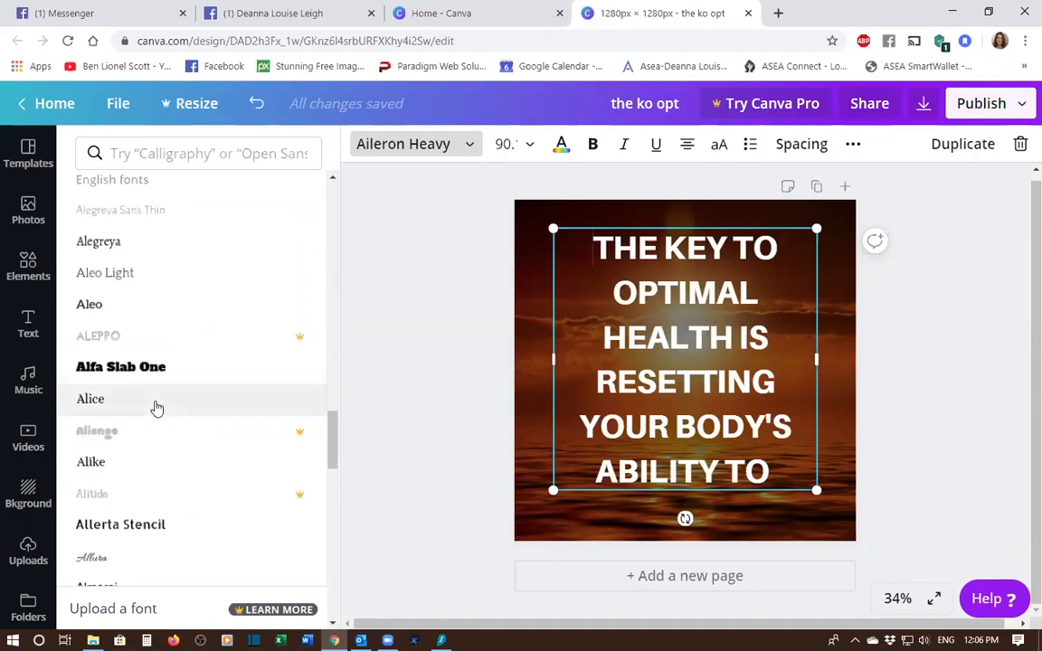
scroll(155, 407, down, 1)
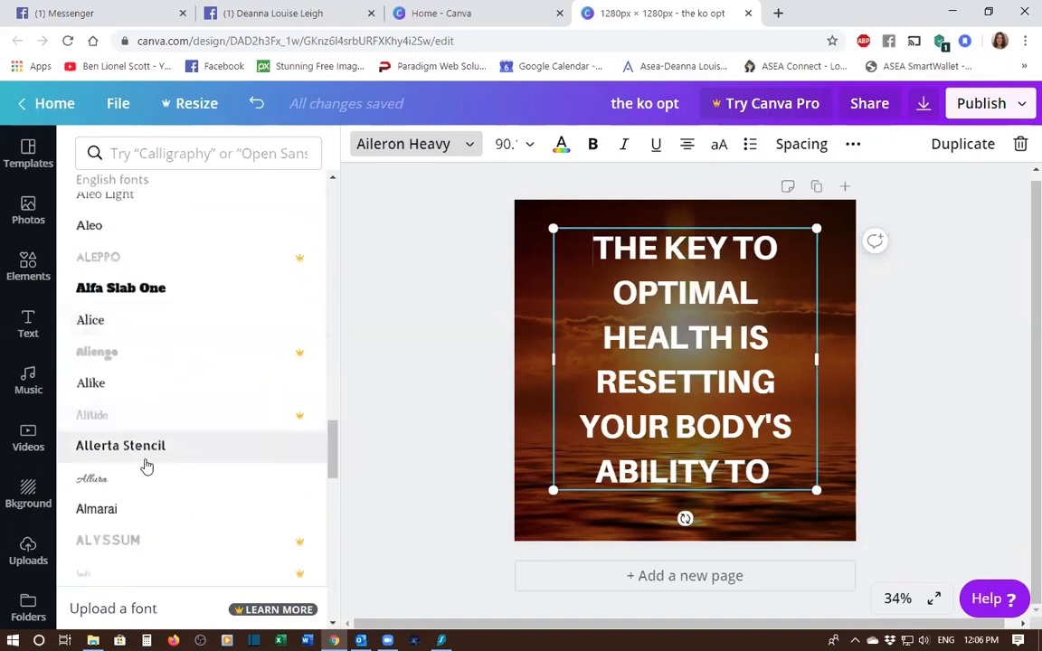
drag(772, 474, 553, 229)
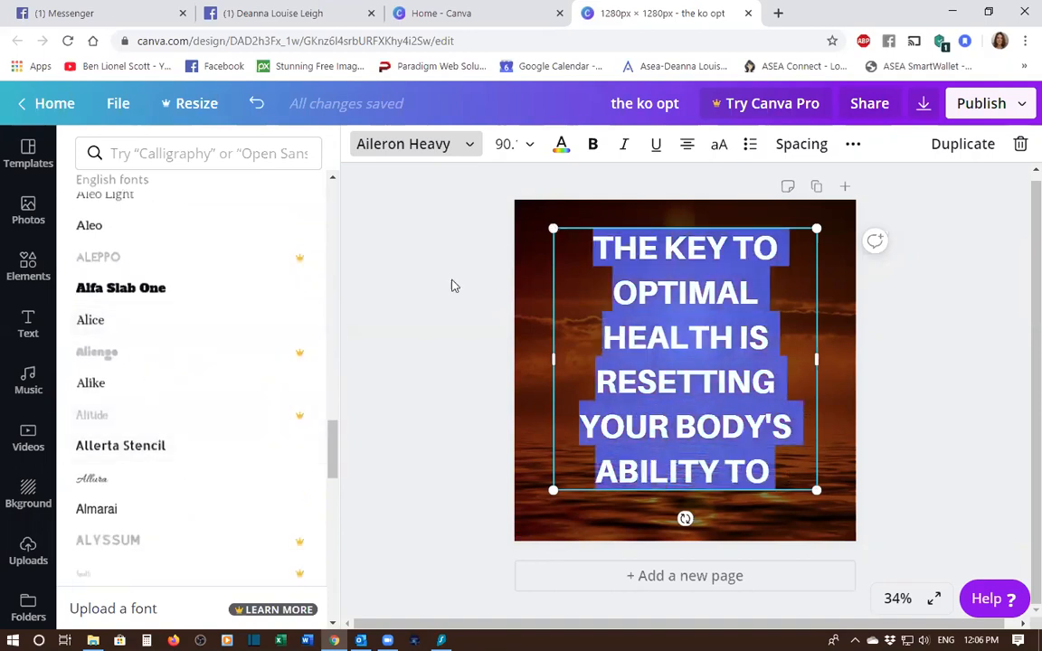
click(128, 449)
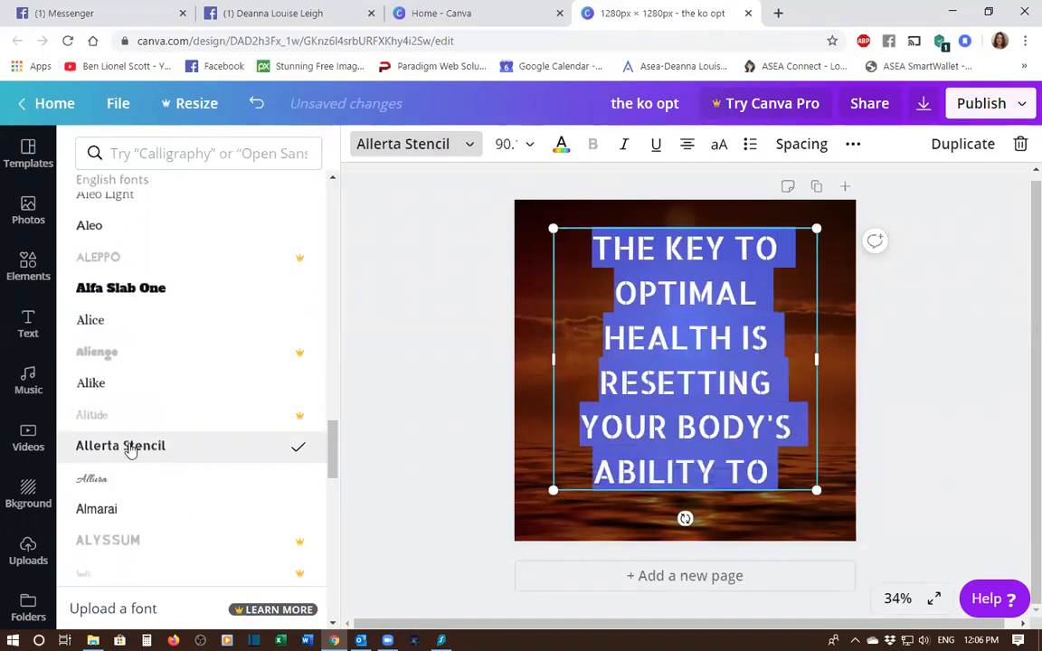
Step: Select the whole quote again and try the Archive and Archicoco fonts on it
click(580, 379)
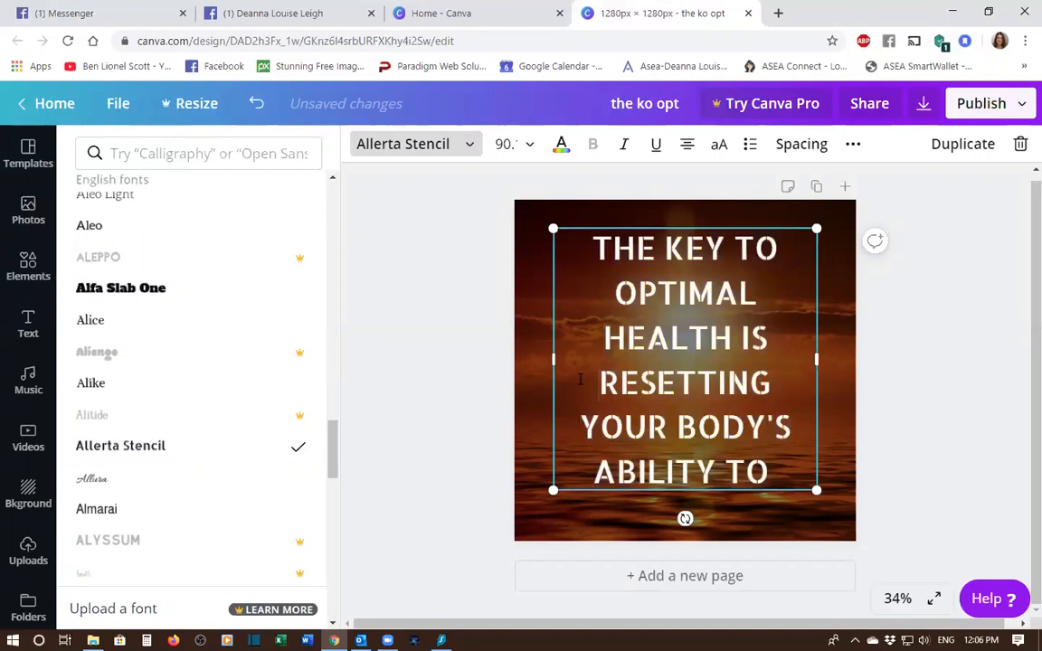
drag(777, 476, 588, 237)
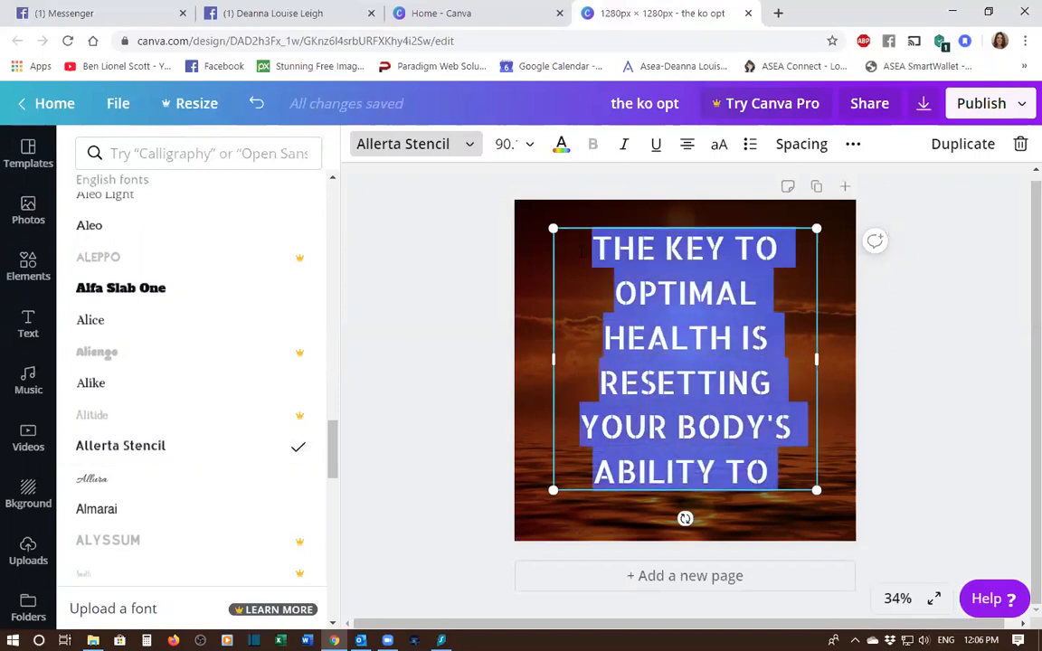
scroll(91, 427, down, 6)
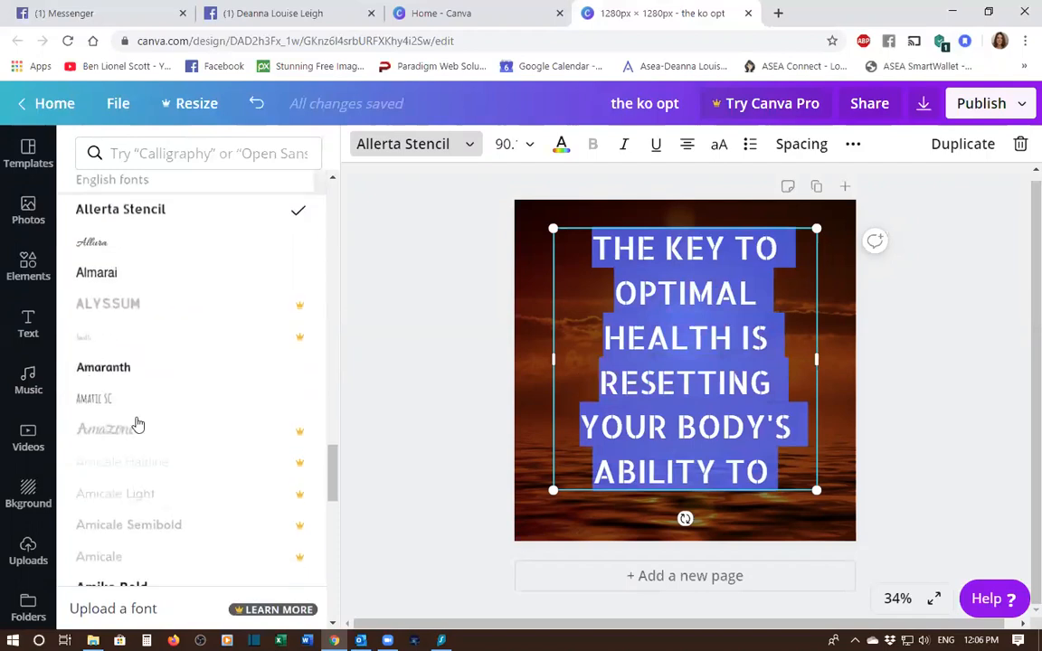
scroll(138, 424, down, 5)
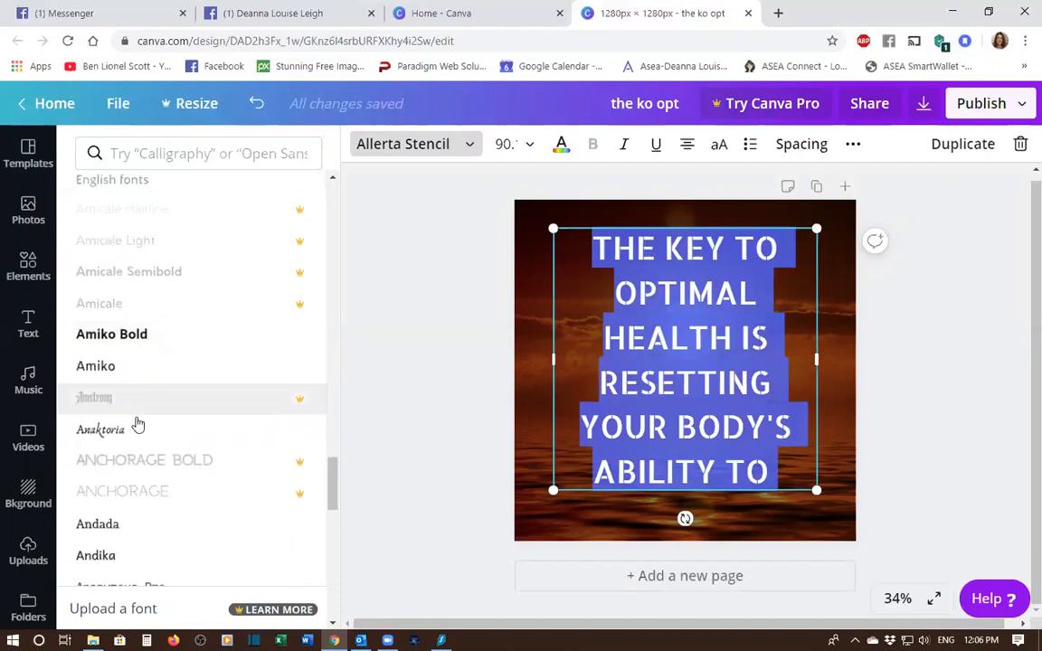
scroll(137, 423, down, 3)
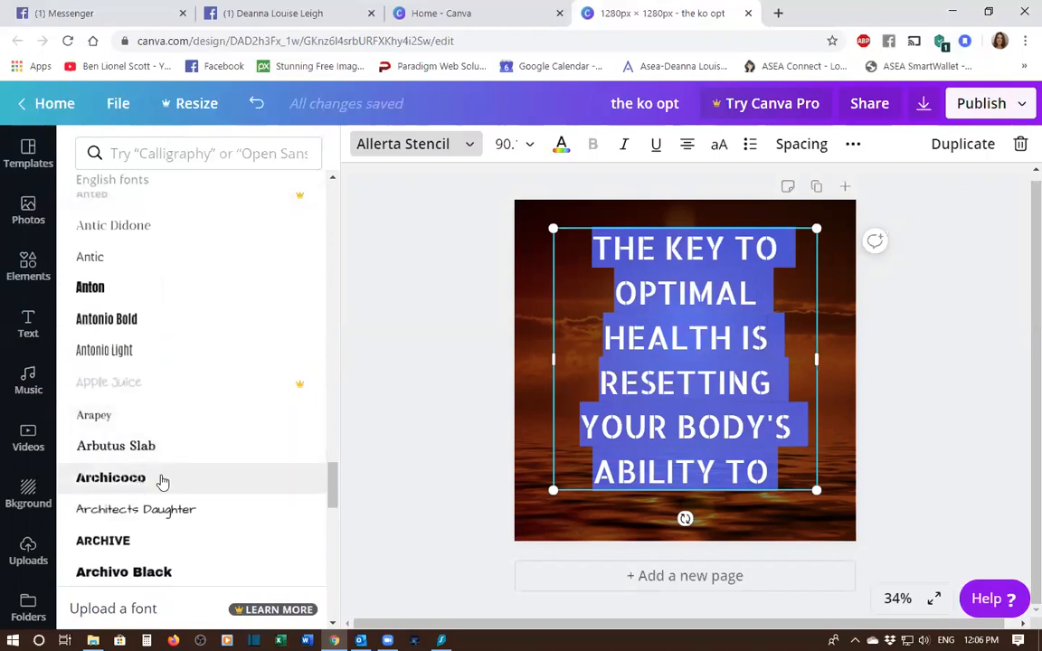
click(140, 541)
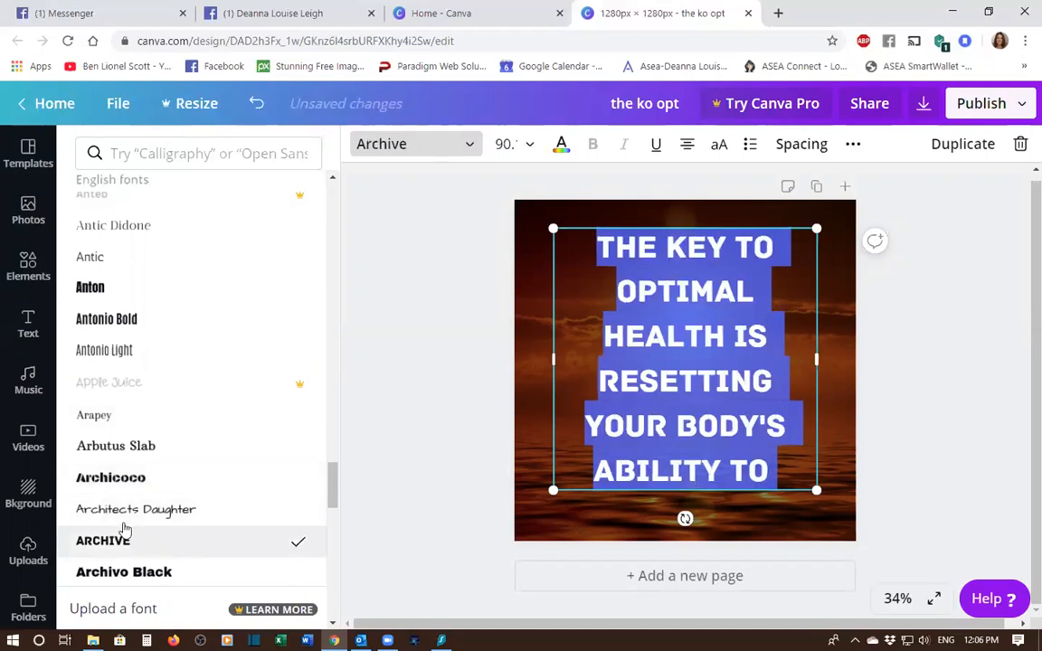
click(120, 478)
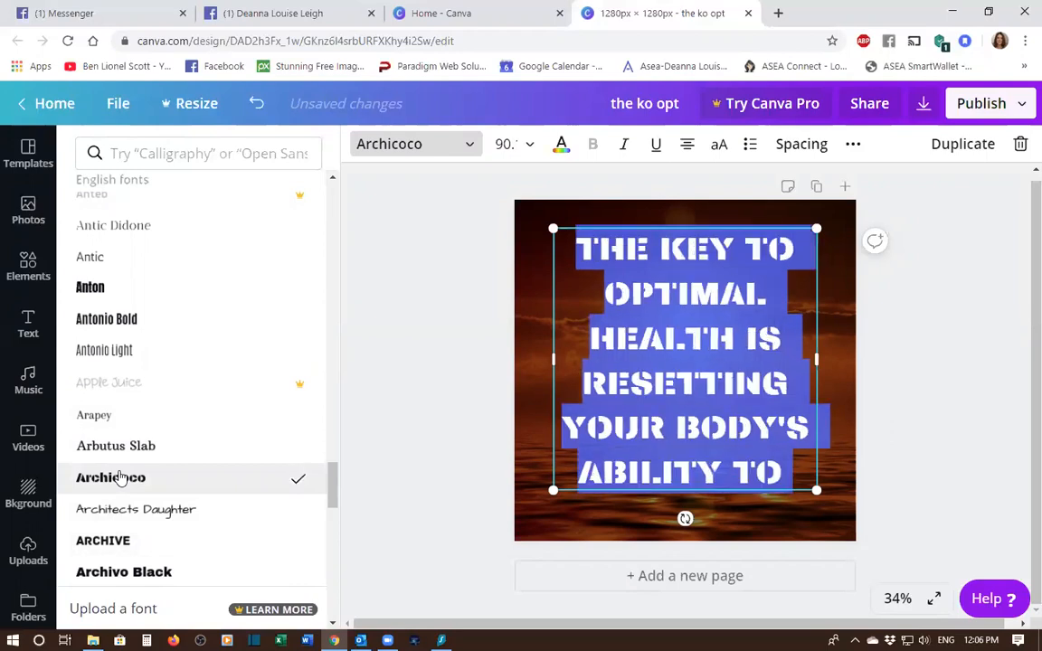
Step: Change the font of the selected quote text to Barrio
scroll(121, 477, down, 4)
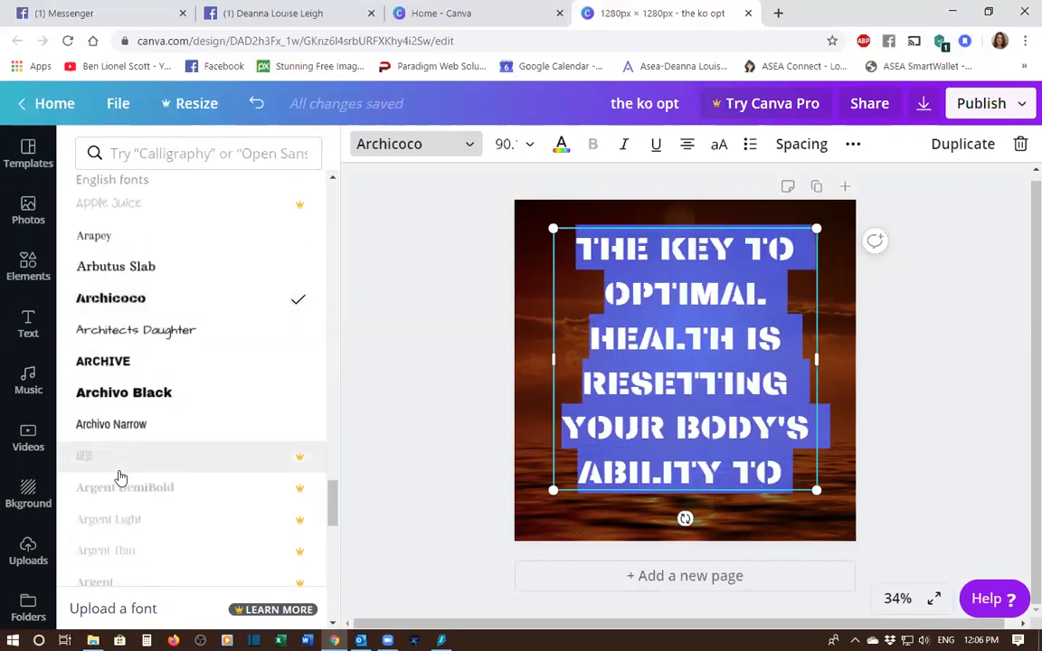
scroll(121, 478, down, 8)
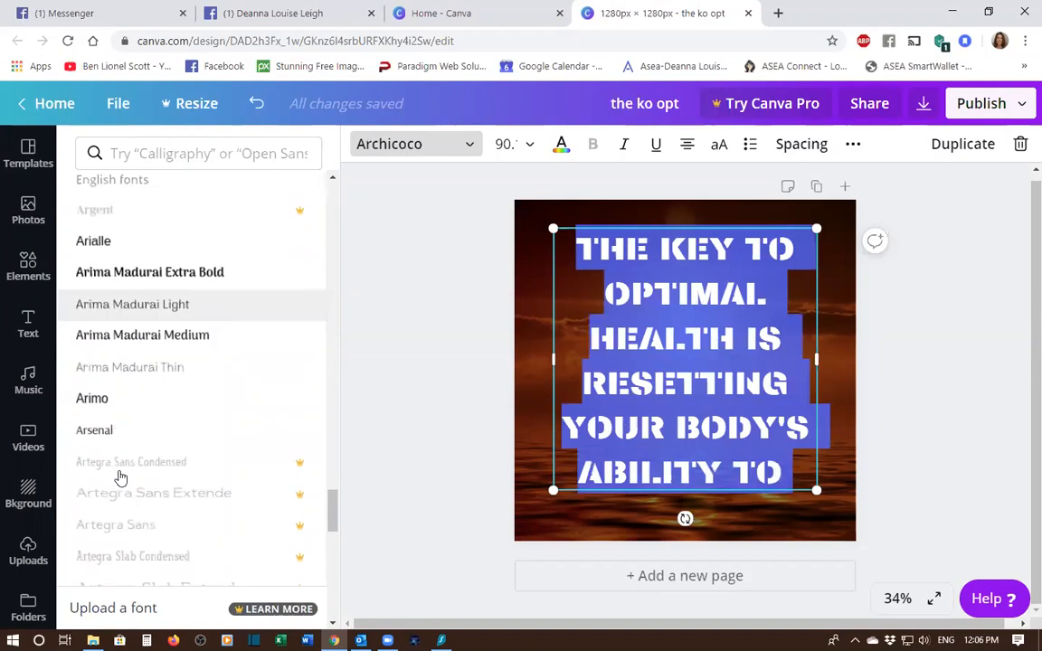
scroll(120, 477, down, 12)
scroll(120, 477, down, 2)
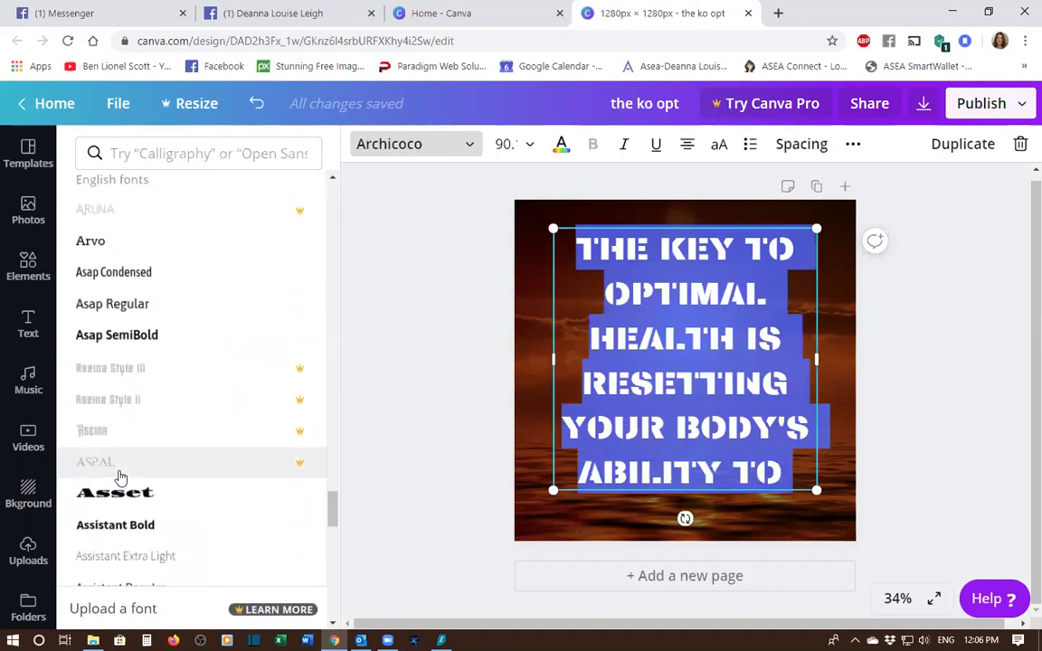
scroll(121, 478, down, 6)
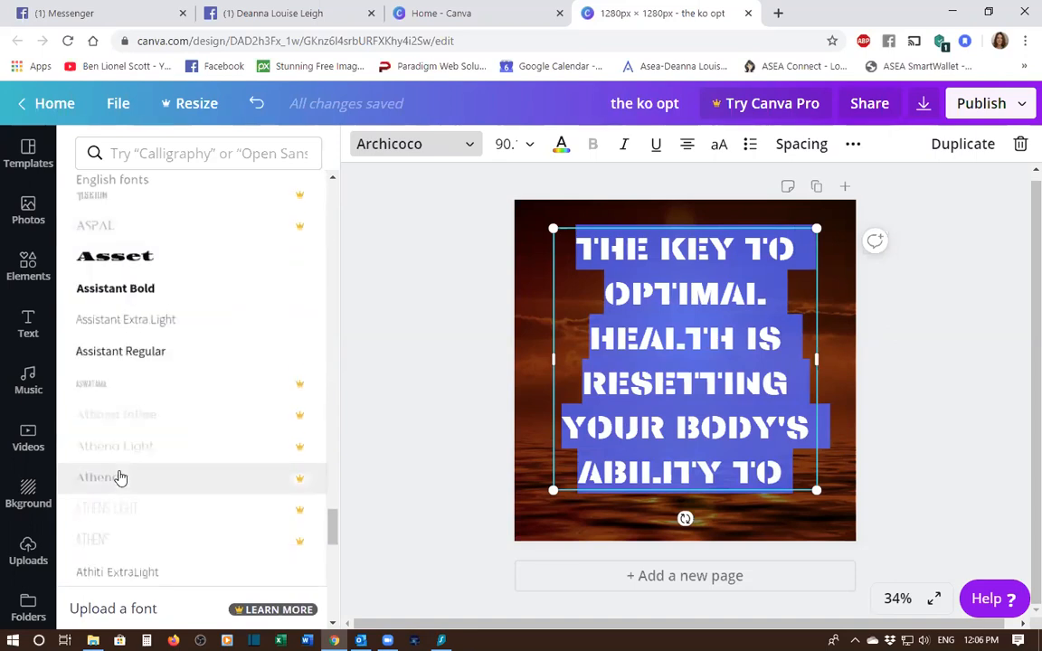
scroll(120, 477, down, 4)
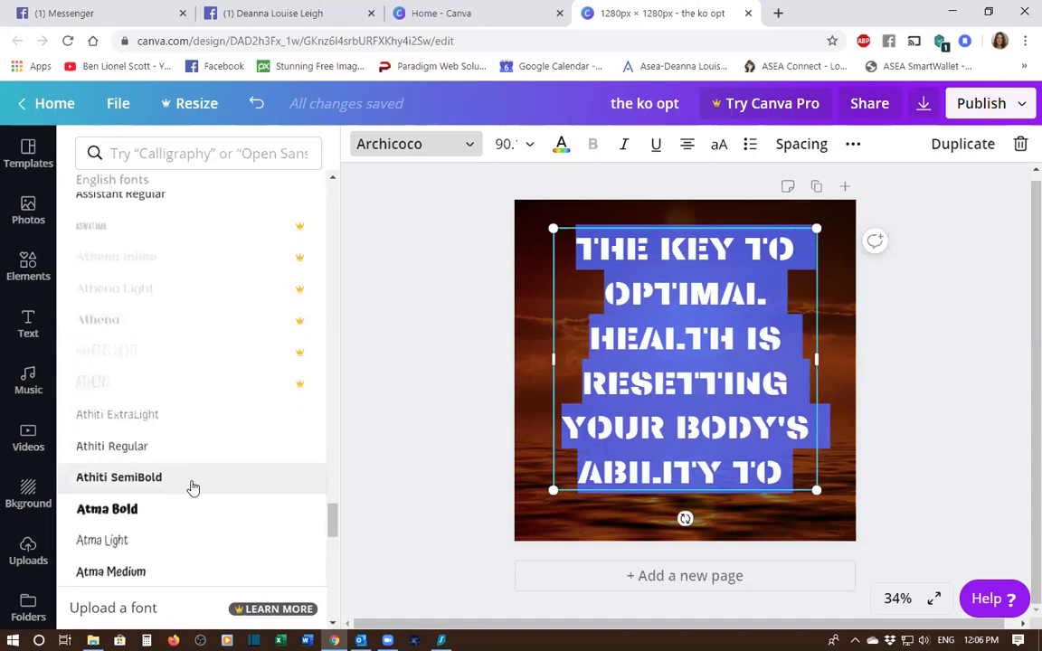
scroll(193, 488, down, 4)
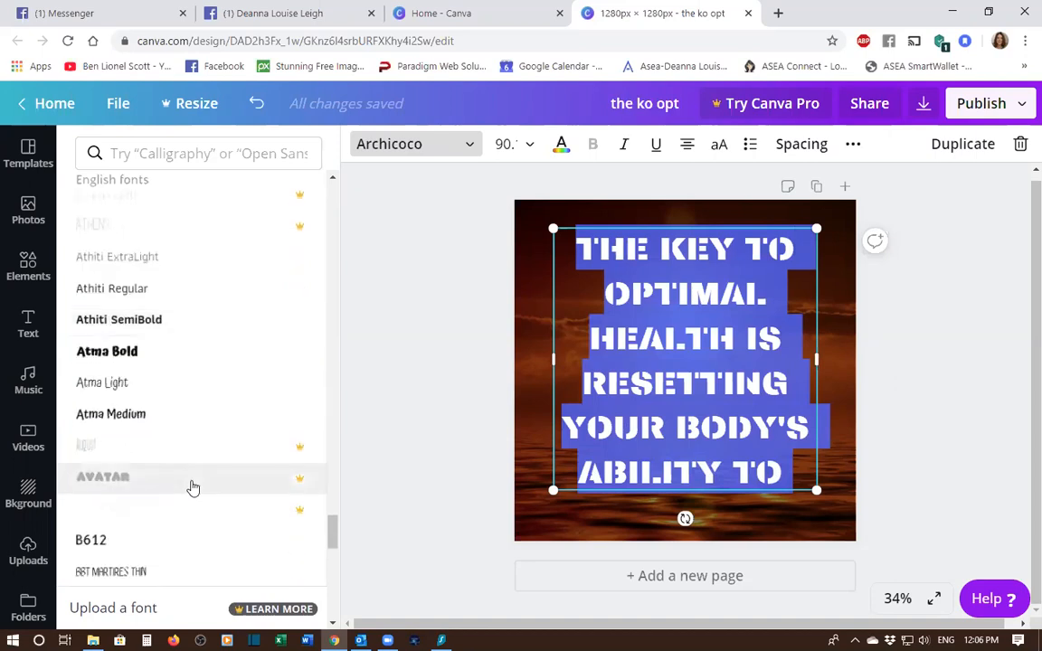
scroll(193, 488, down, 7)
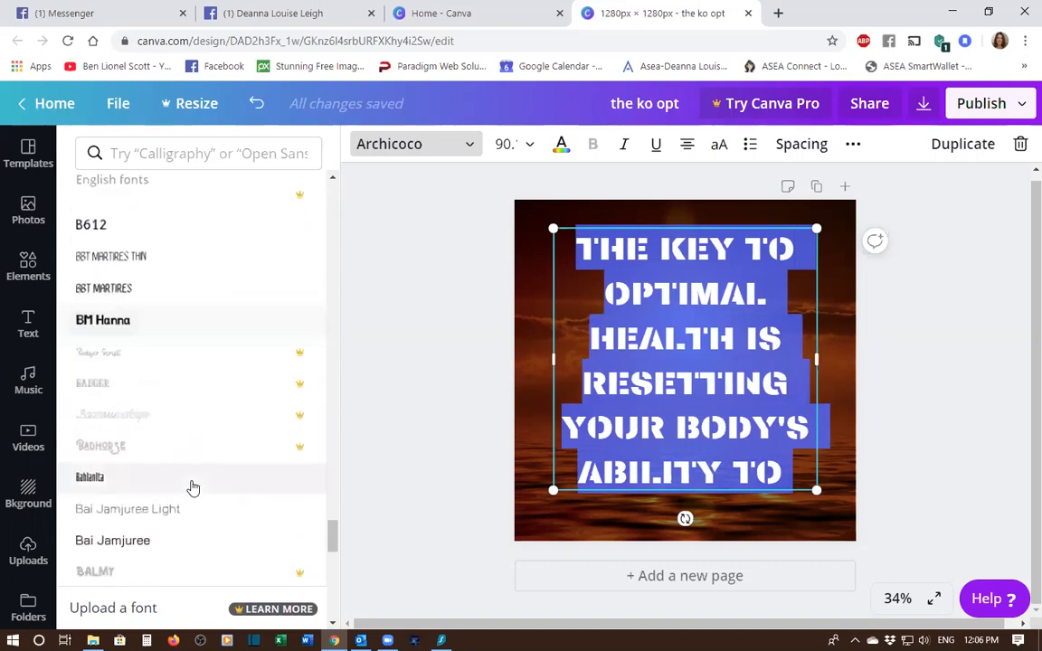
scroll(192, 489, down, 7)
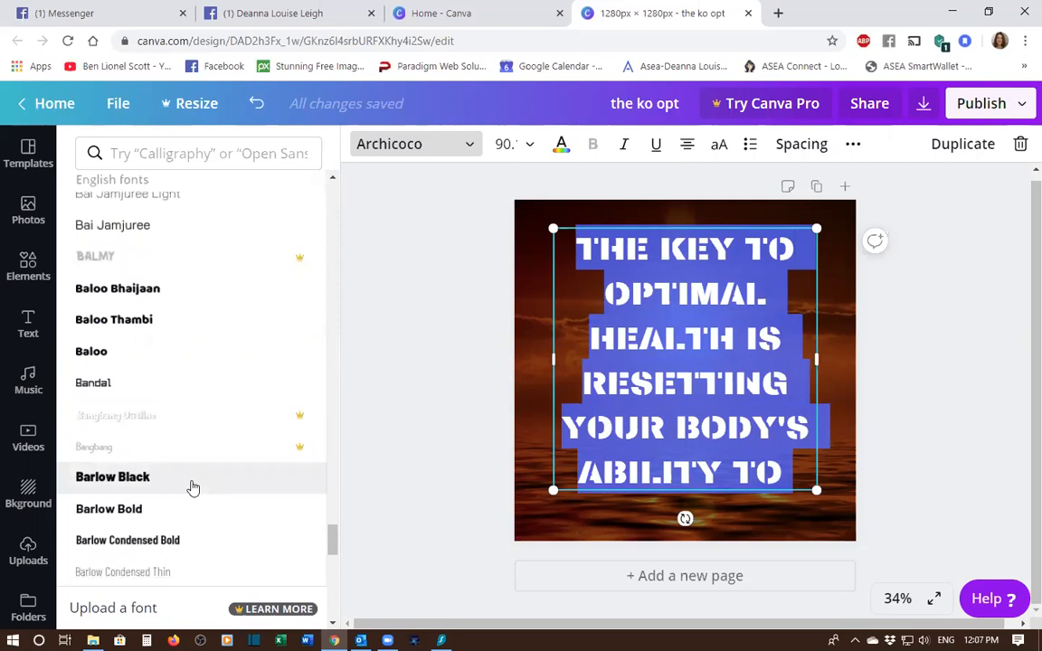
scroll(192, 488, down, 5)
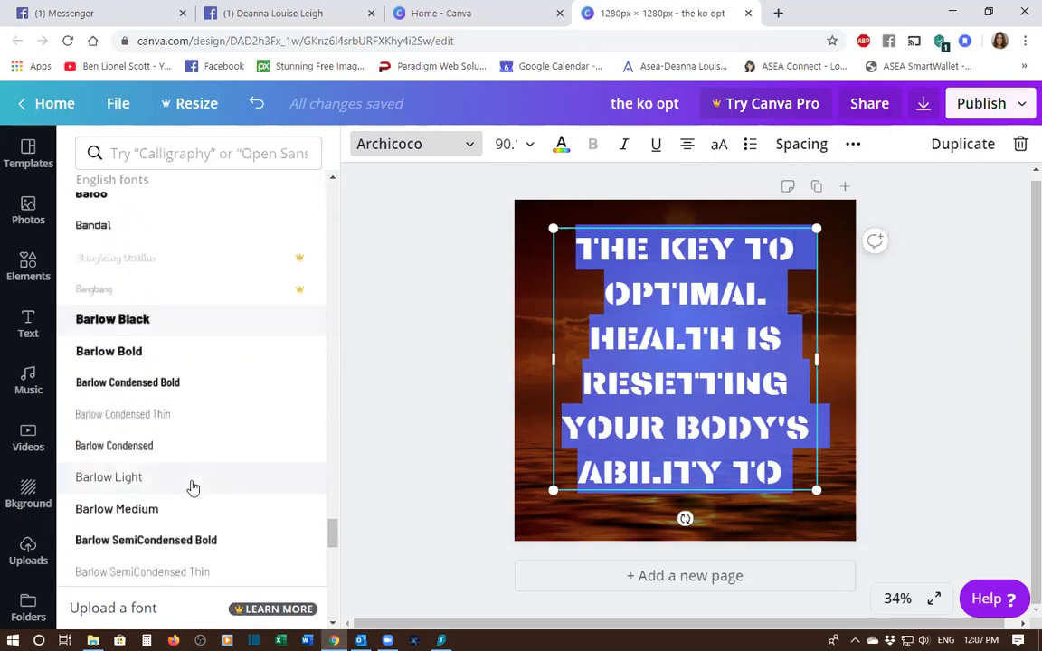
scroll(193, 489, down, 2)
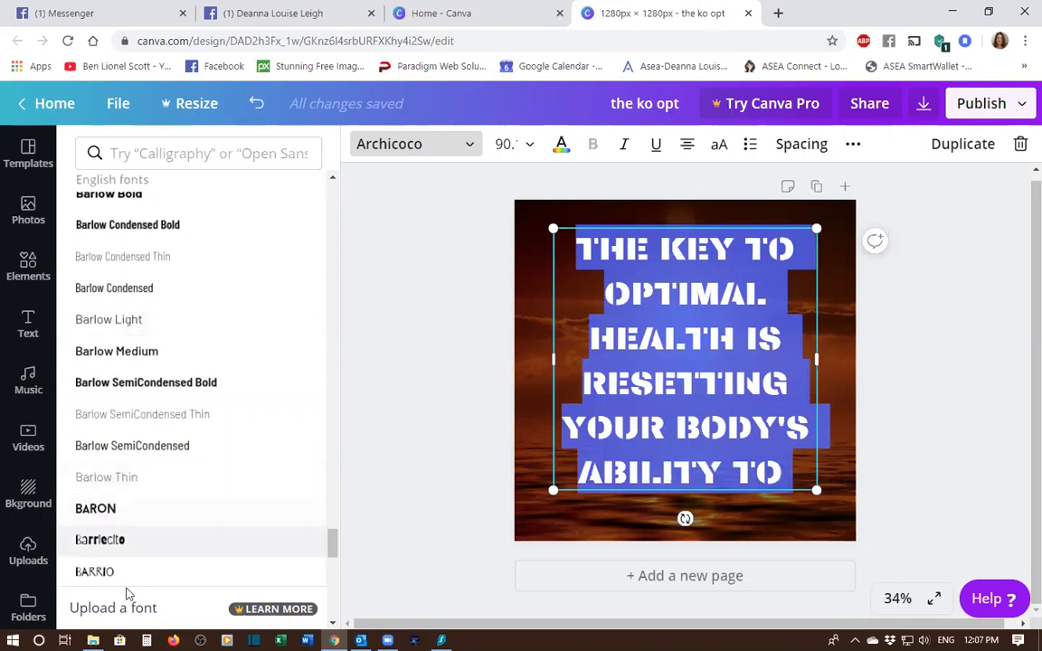
click(94, 572)
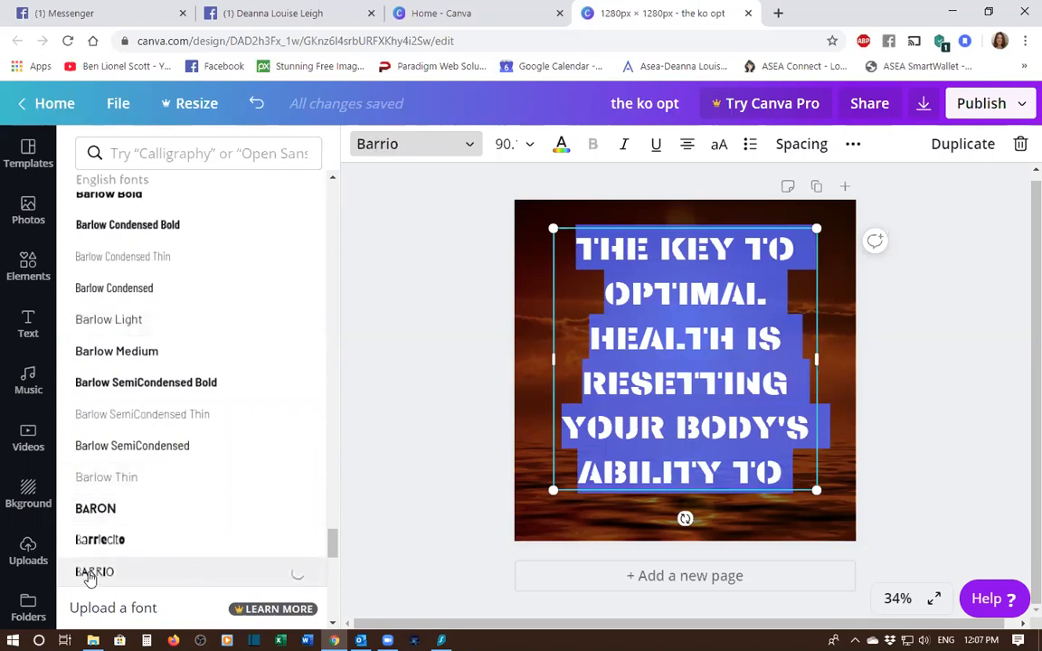
scroll(169, 549, down, 3)
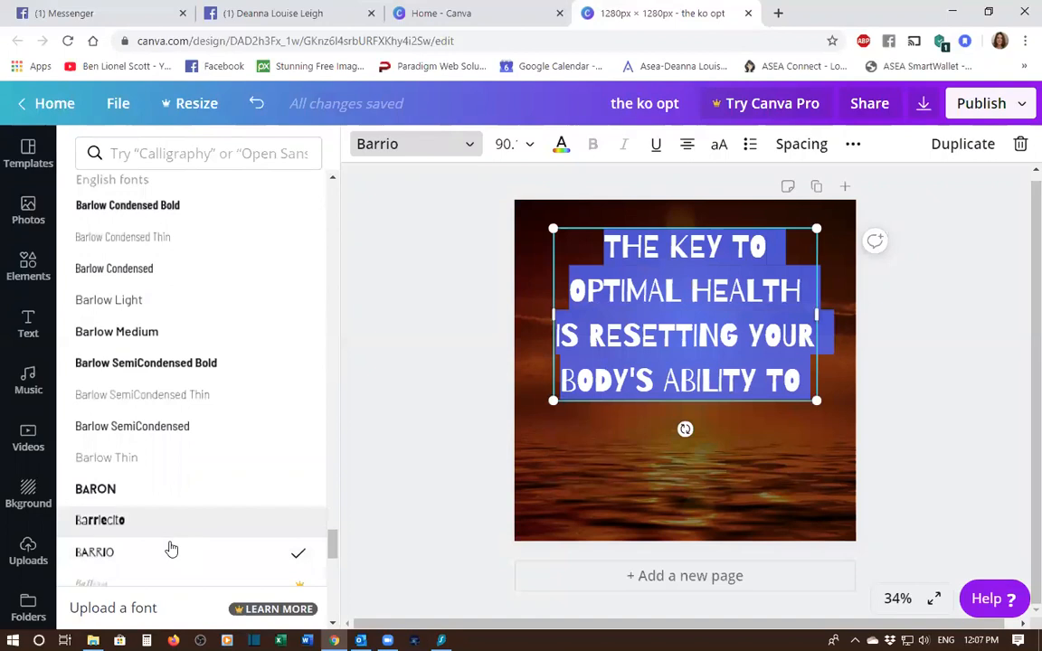
Step: Change the font of the selected quote text to Belleza
scroll(171, 548, down, 4)
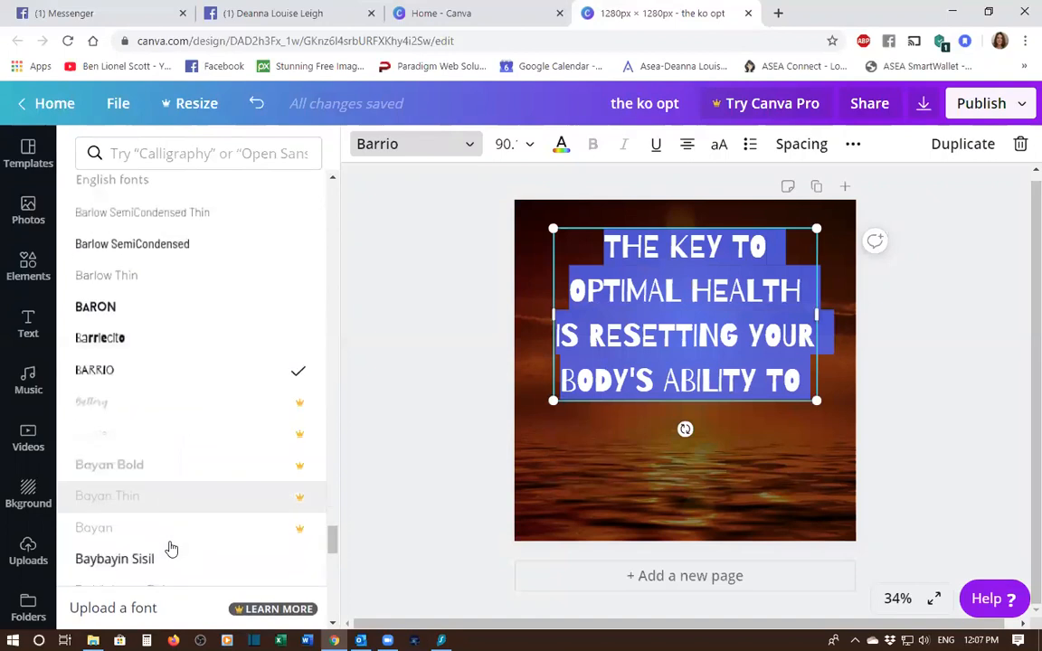
scroll(171, 549, down, 4)
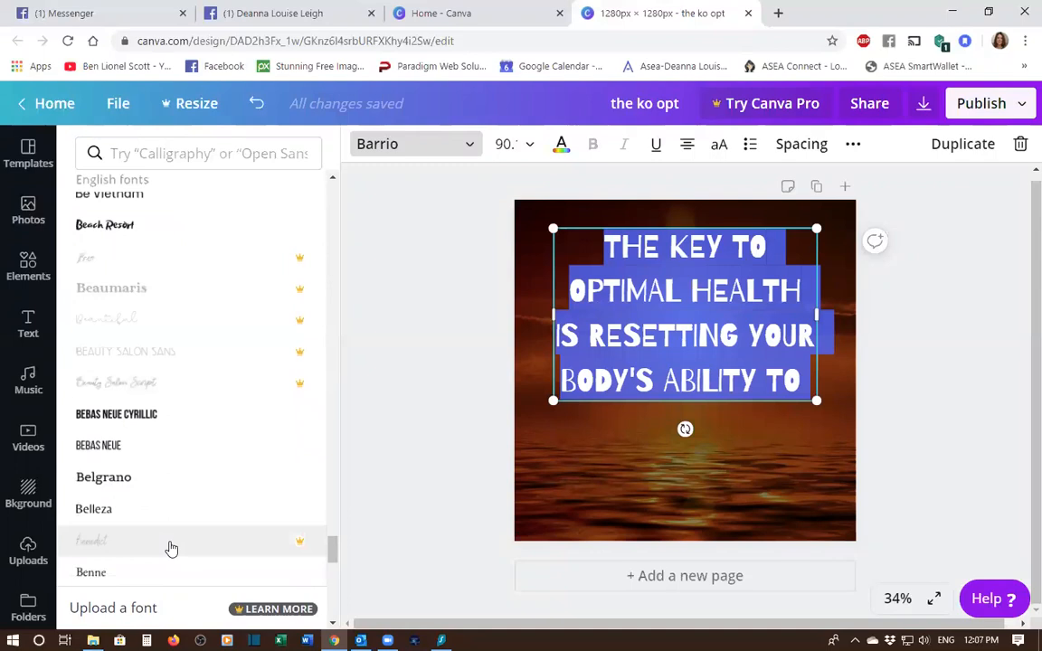
click(171, 509)
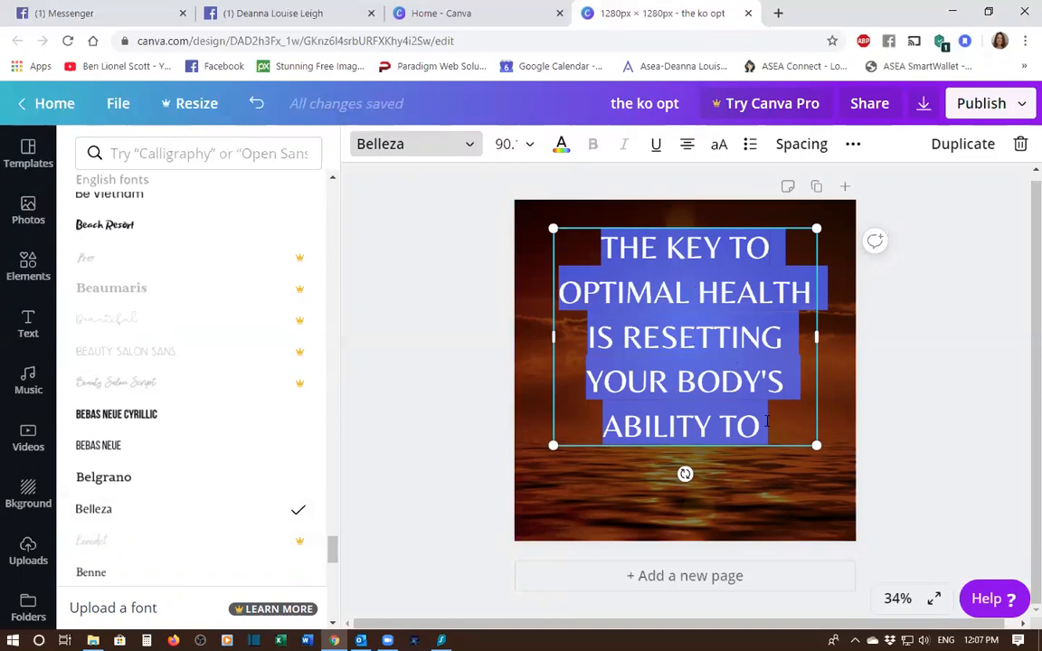
click(782, 321)
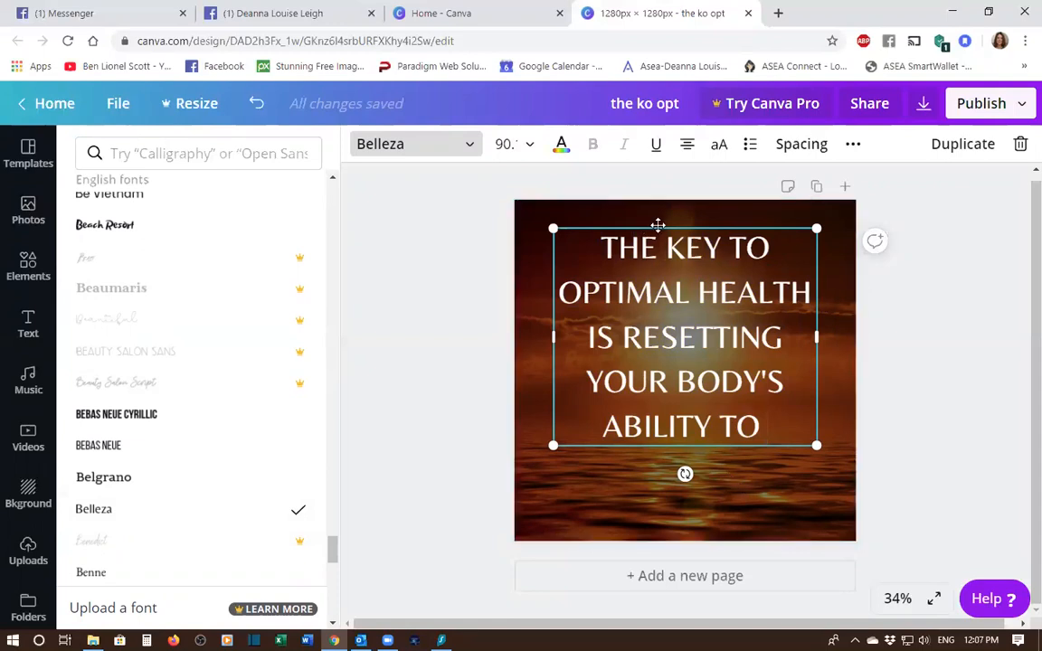
Step: Move the quote text block slightly down the image, keeping it horizontally centred
drag(658, 225, 658, 230)
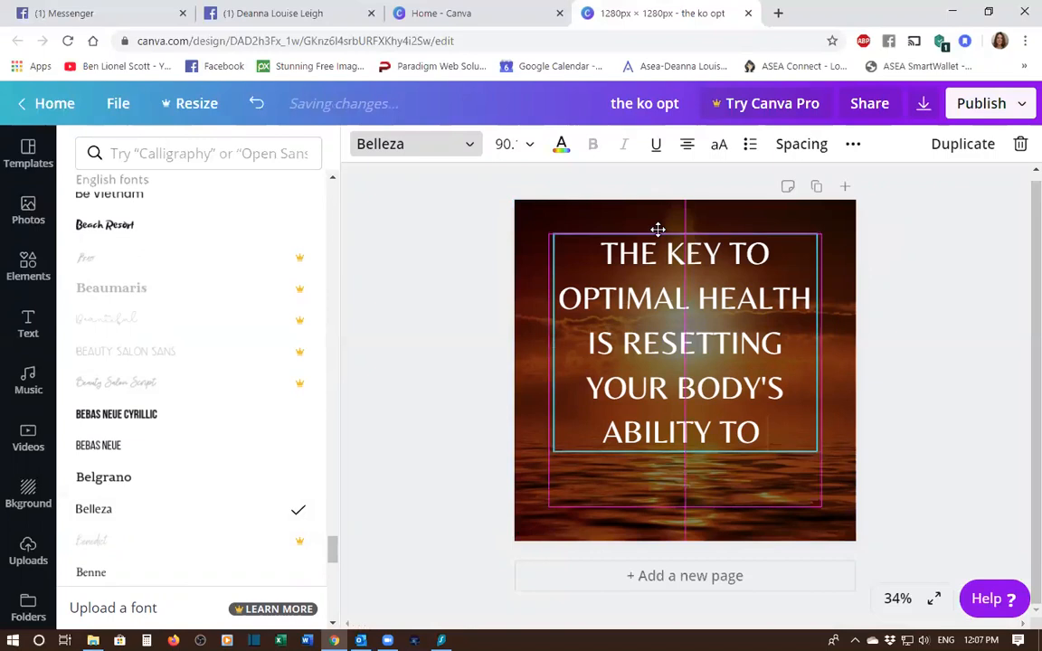
drag(657, 231, 658, 236)
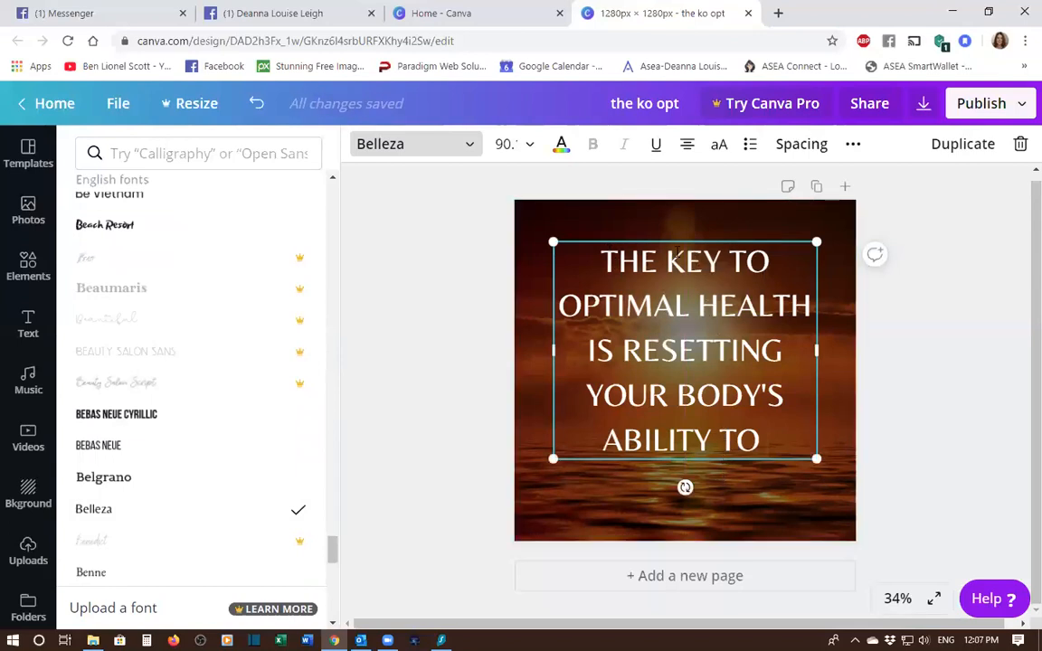
drag(669, 236, 669, 233)
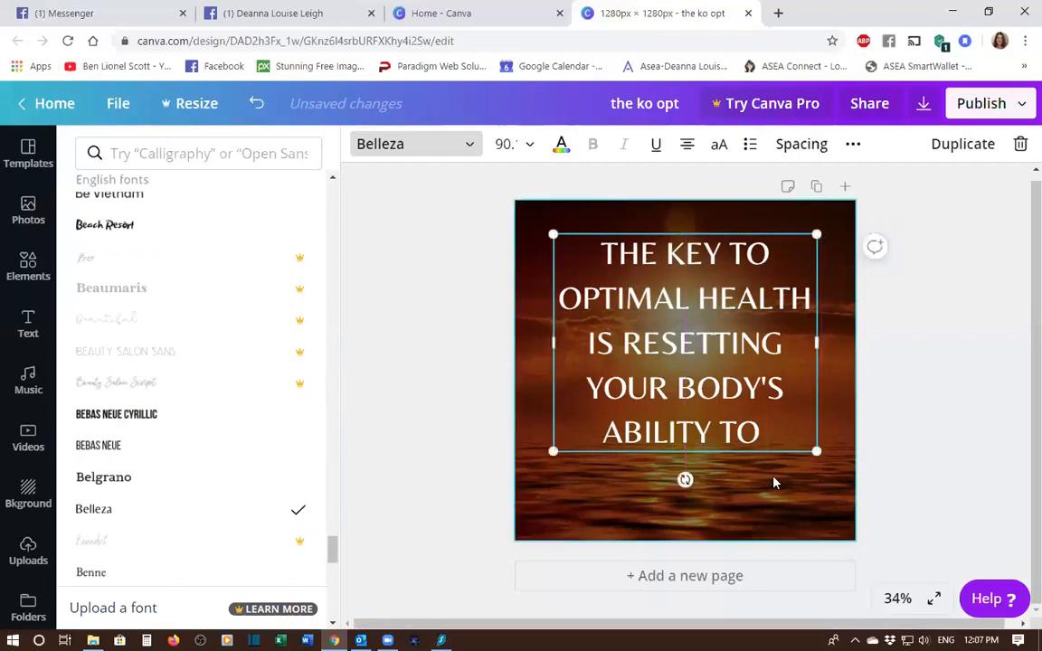
click(774, 481)
Step: Add a heading text box below the quote, clear its placeholder text and widen the empty box
click(177, 229)
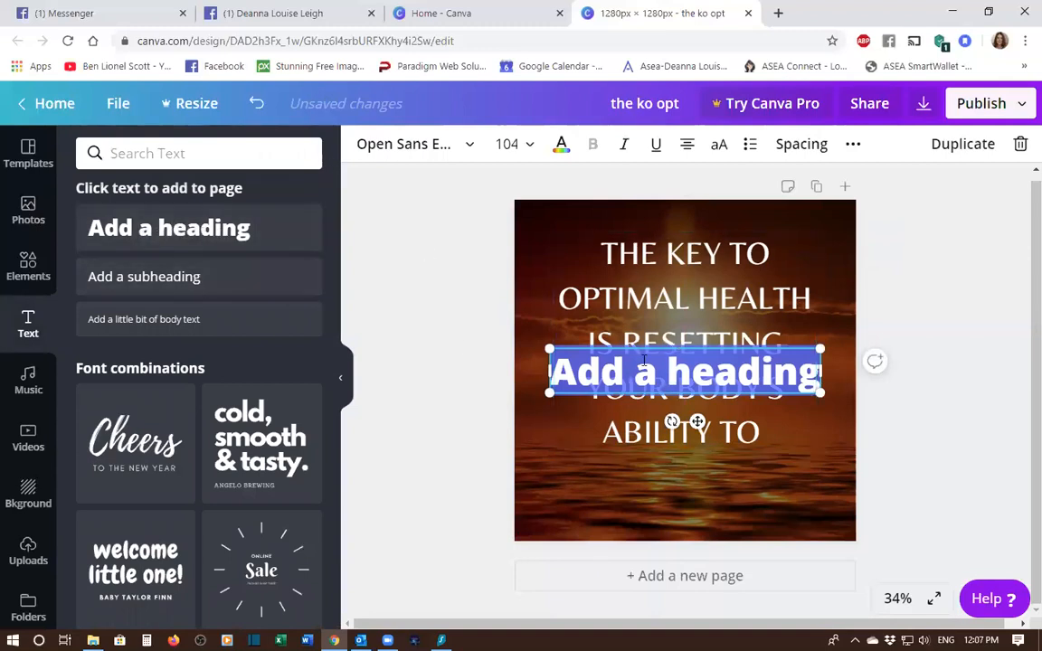
drag(659, 342, 658, 457)
drag(550, 486, 815, 497)
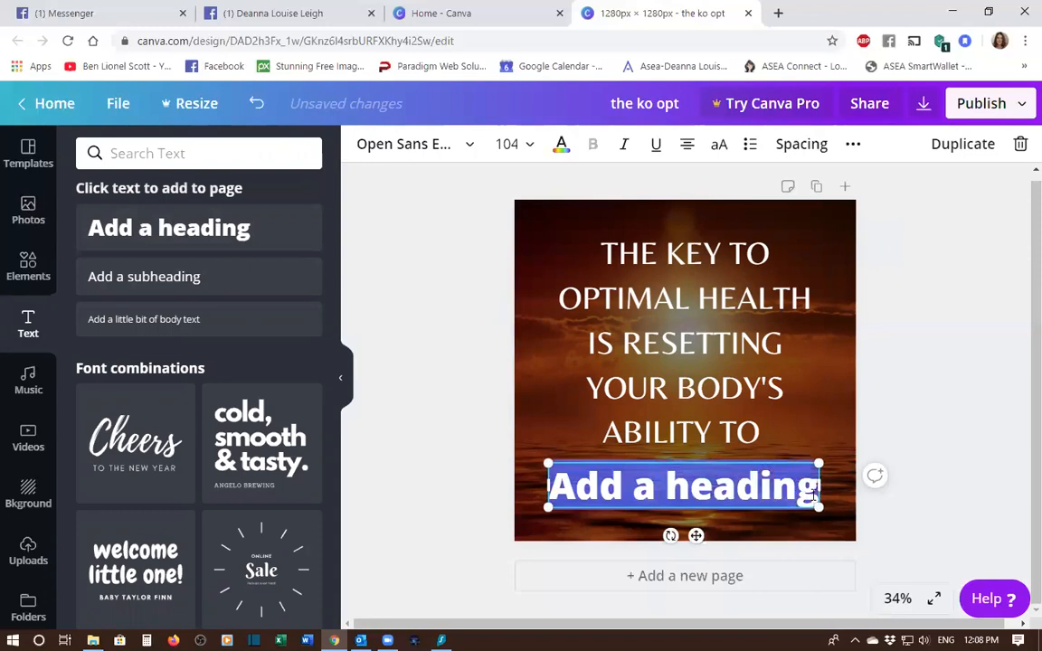
key(BackSpace)
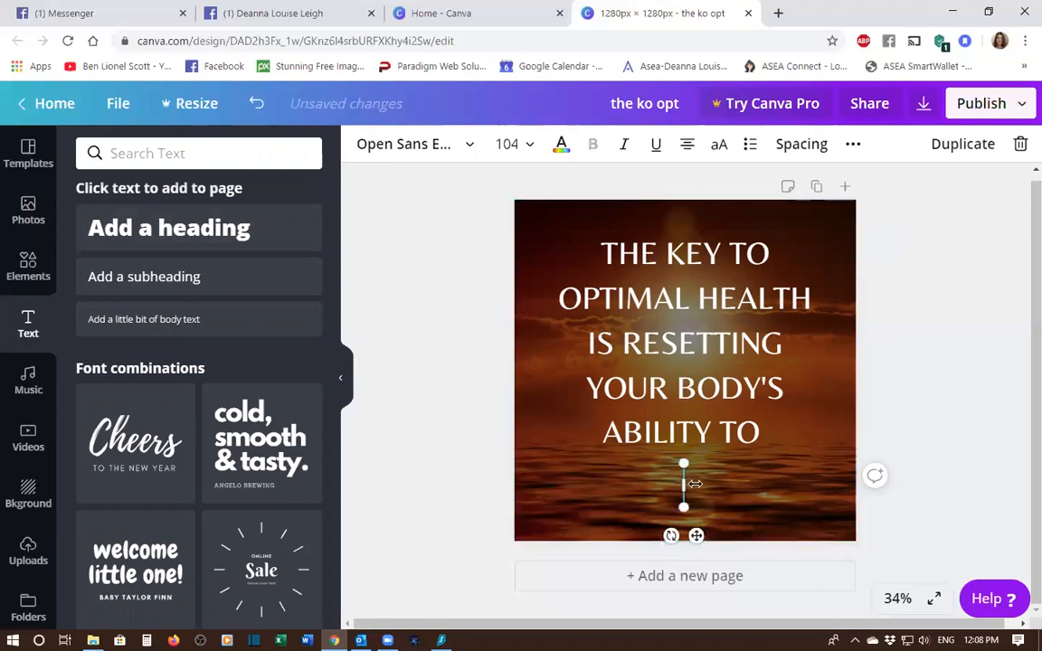
drag(695, 484, 617, 486)
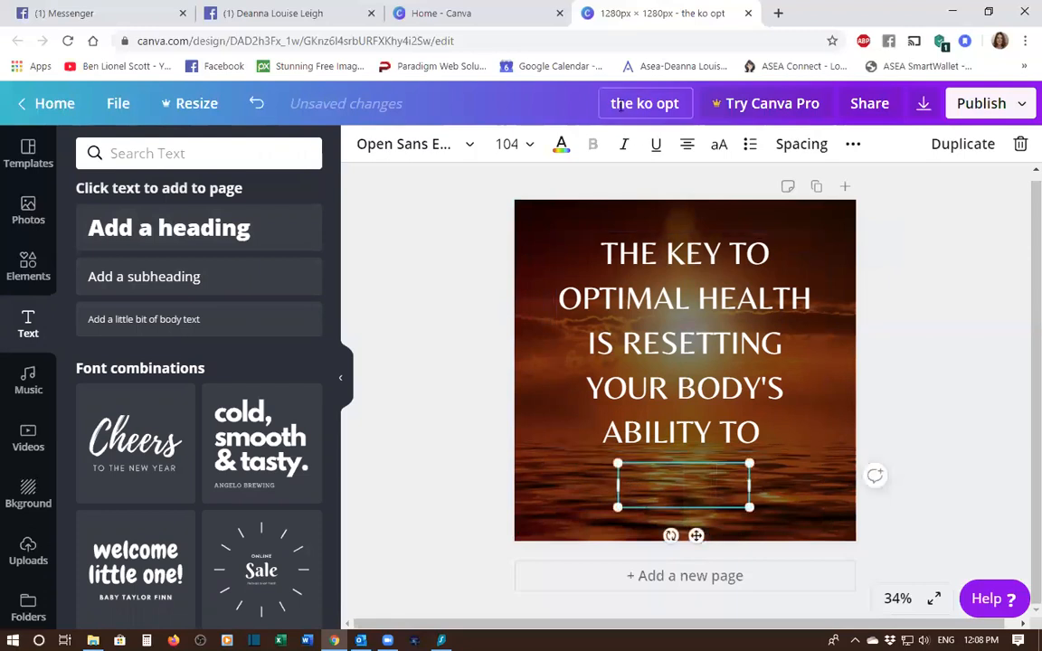
Step: Set the font of the empty text box below the quote to Allura
click(561, 146)
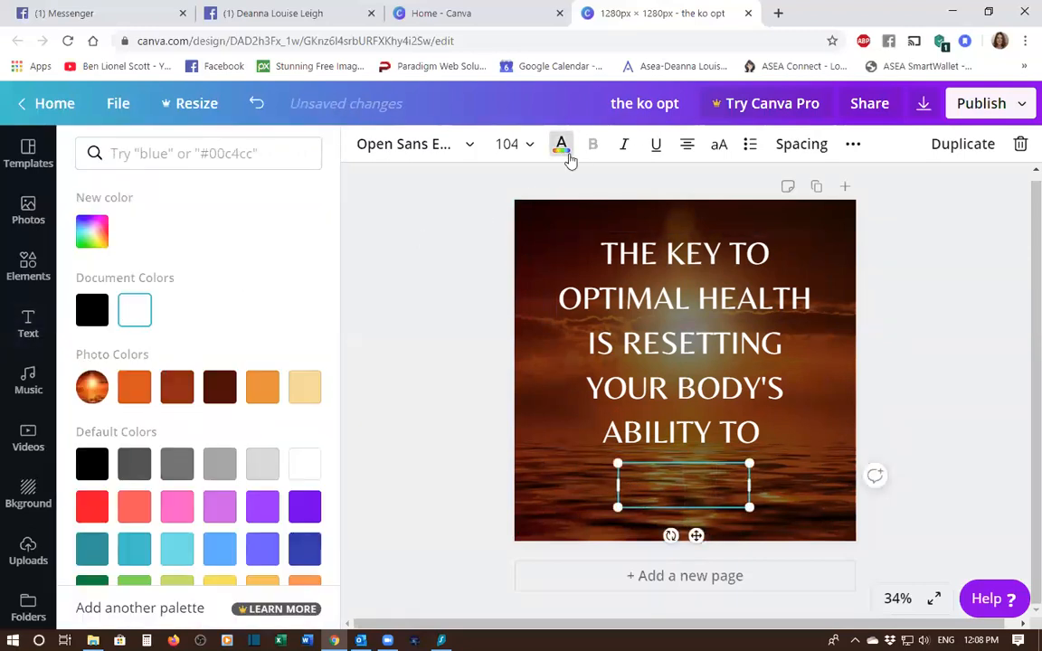
click(471, 150)
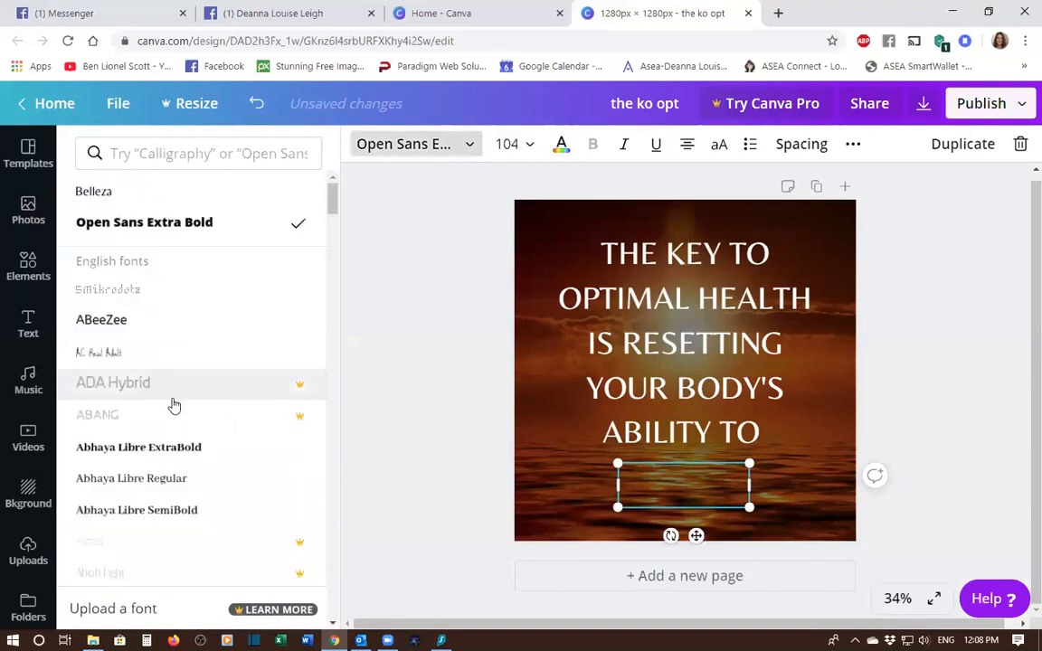
scroll(145, 473, down, 3)
scroll(174, 441, down, 4)
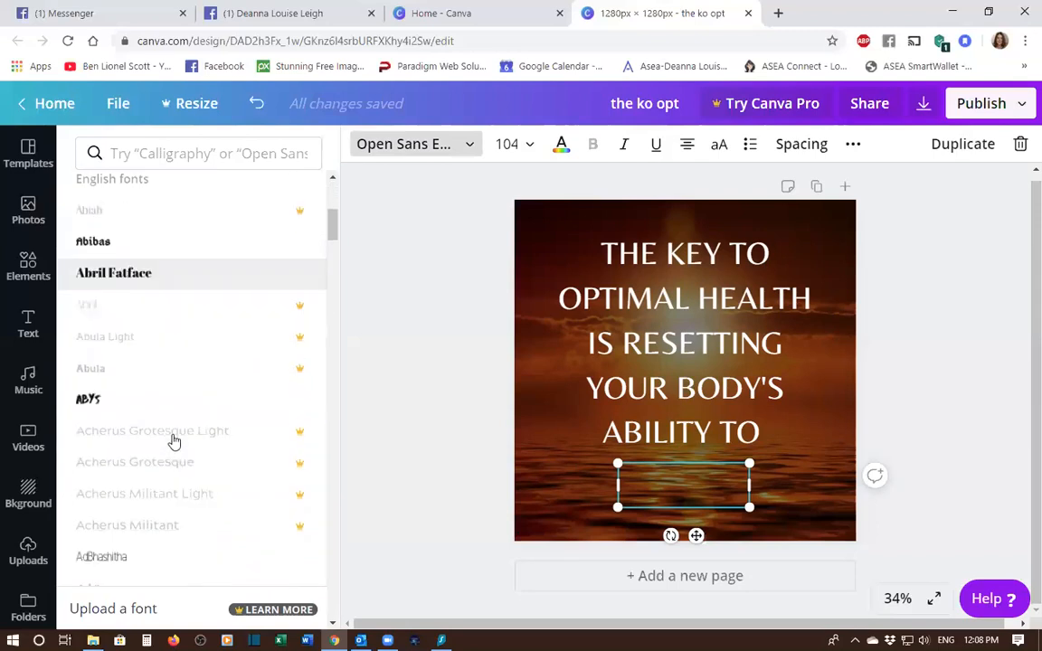
scroll(174, 442, down, 2)
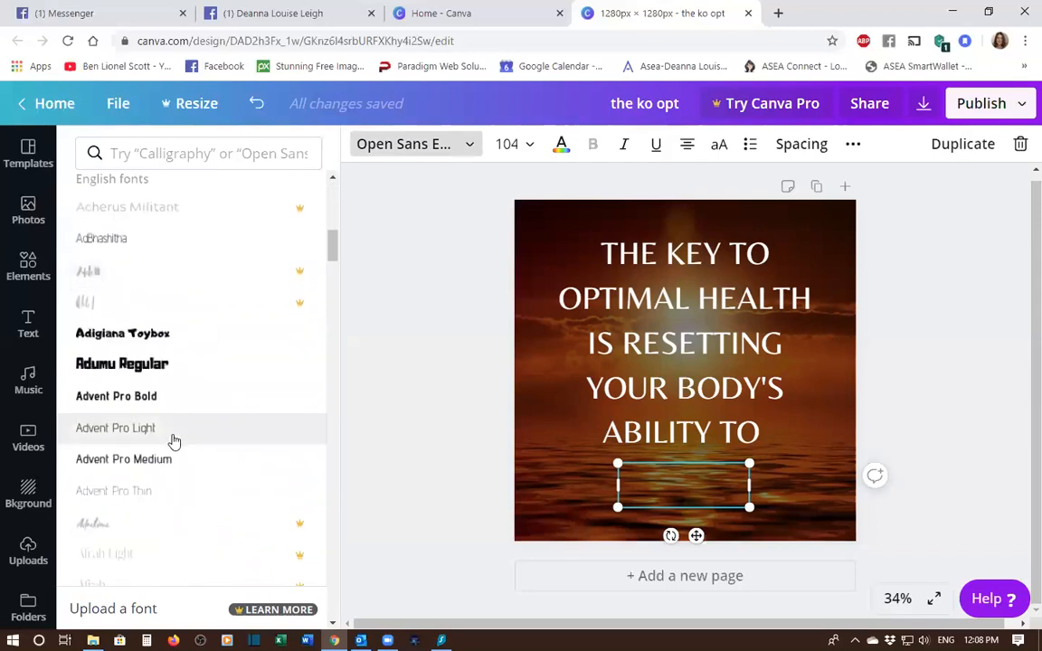
scroll(175, 441, down, 3)
scroll(175, 441, down, 3)
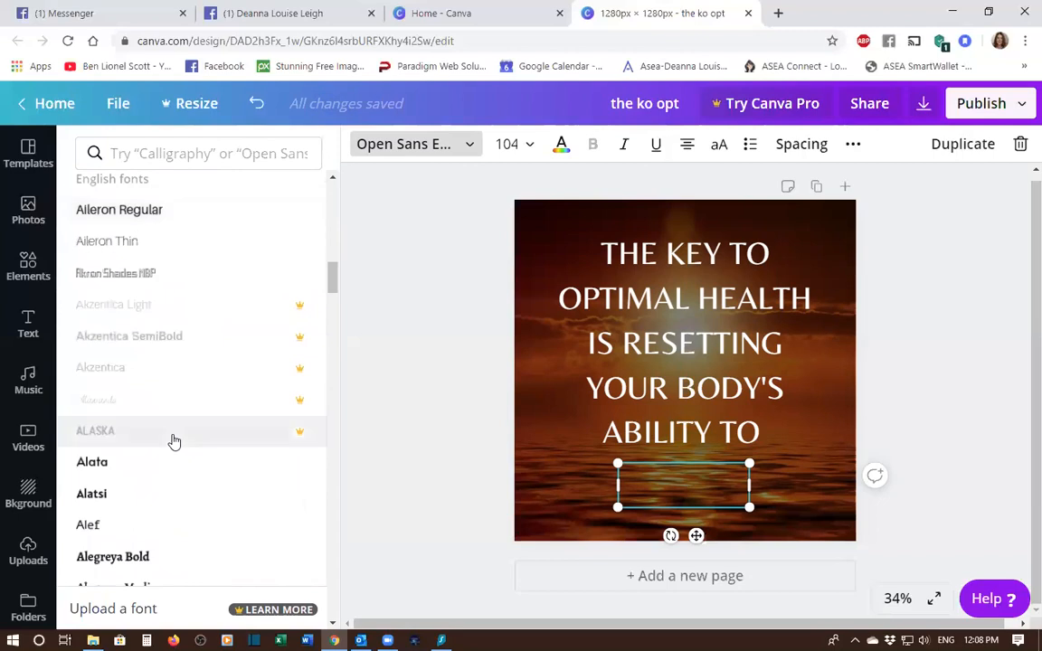
scroll(174, 442, down, 5)
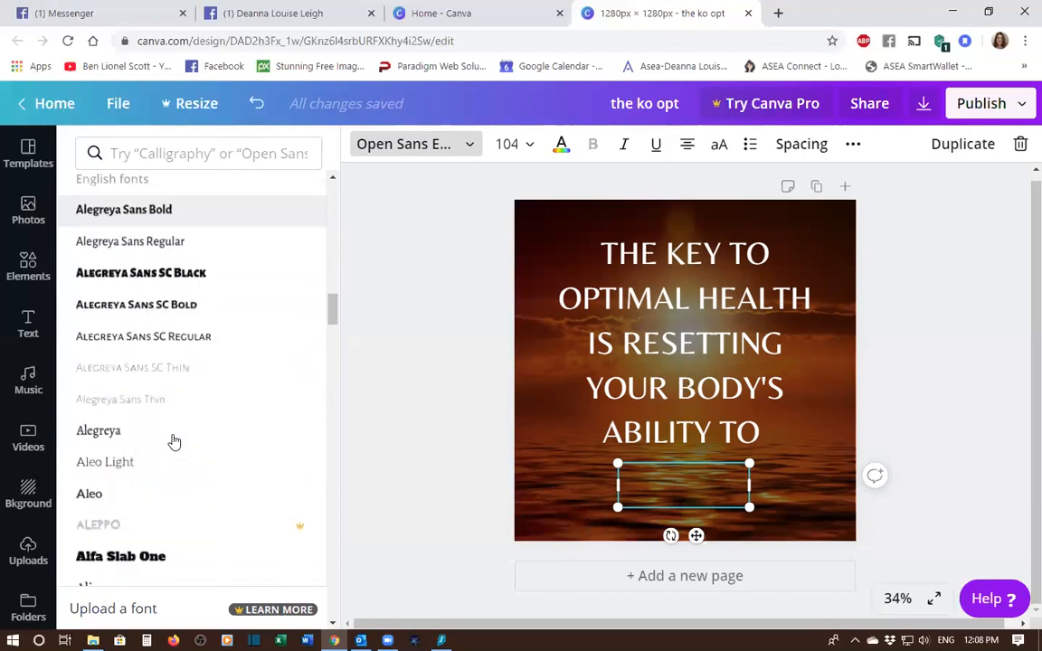
scroll(175, 441, down, 5)
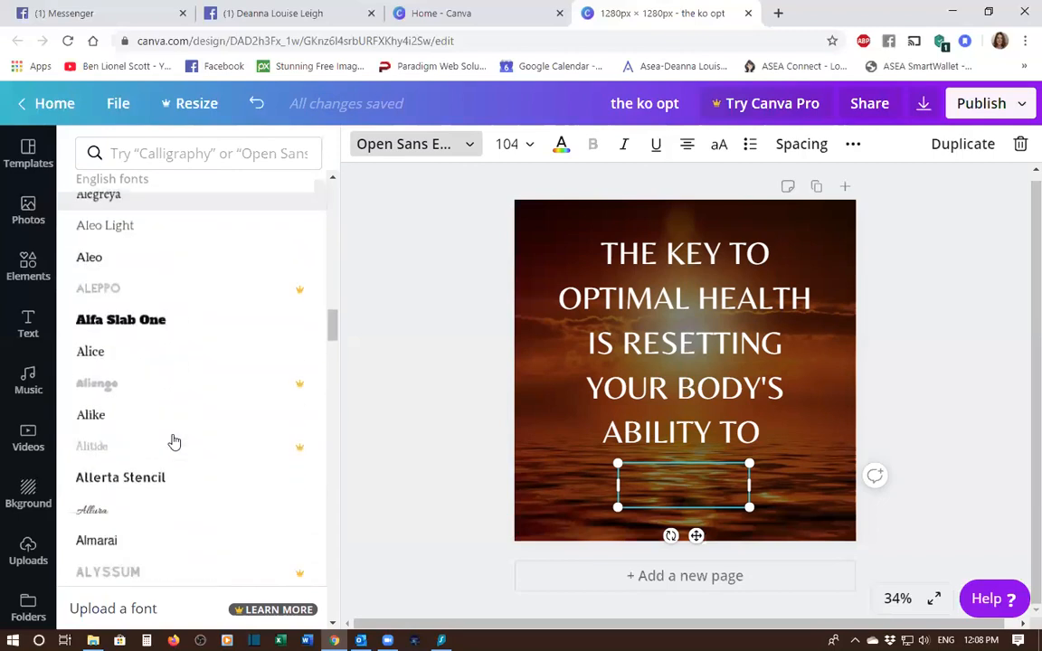
click(95, 510)
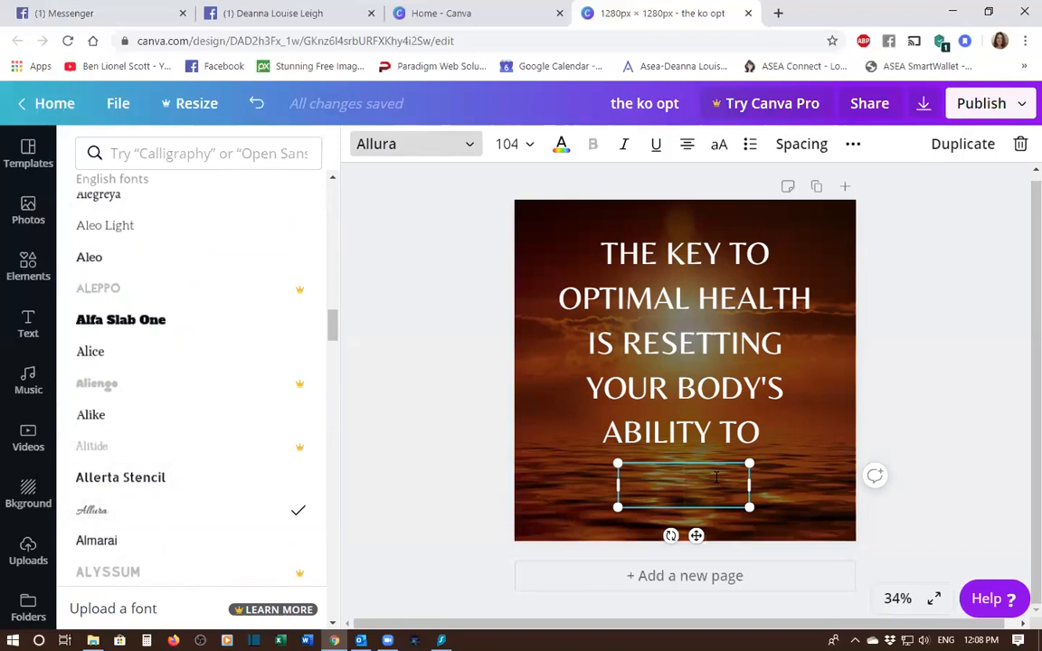
Step: Enter "healing itself!" in the empty text box and fit it on one line centred beneath the quote
text(heal)
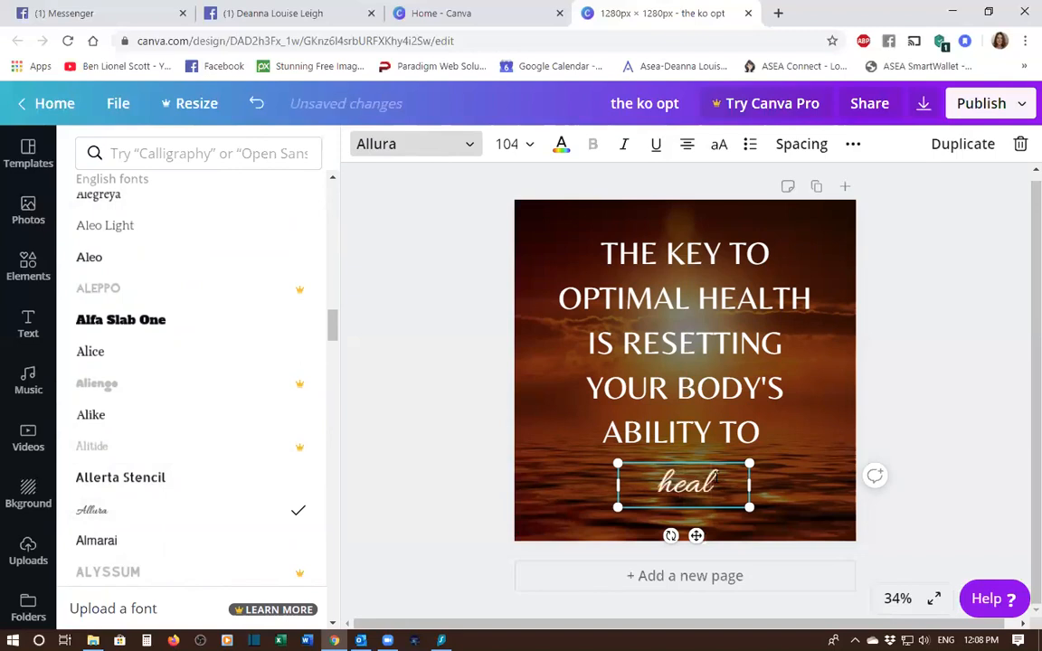
text(ing i)
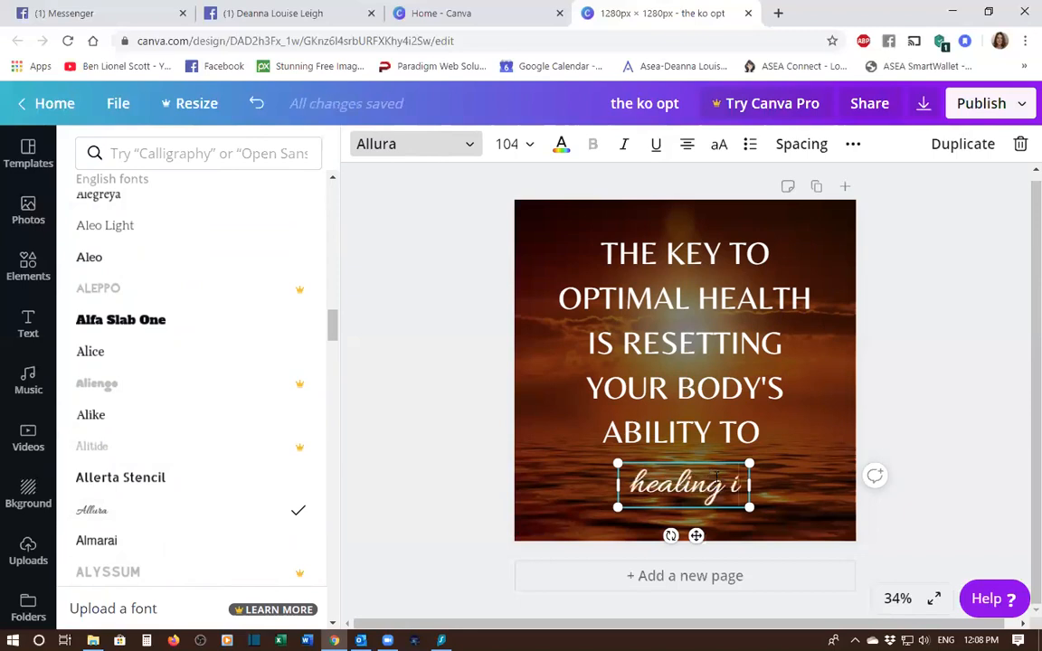
text(tself)
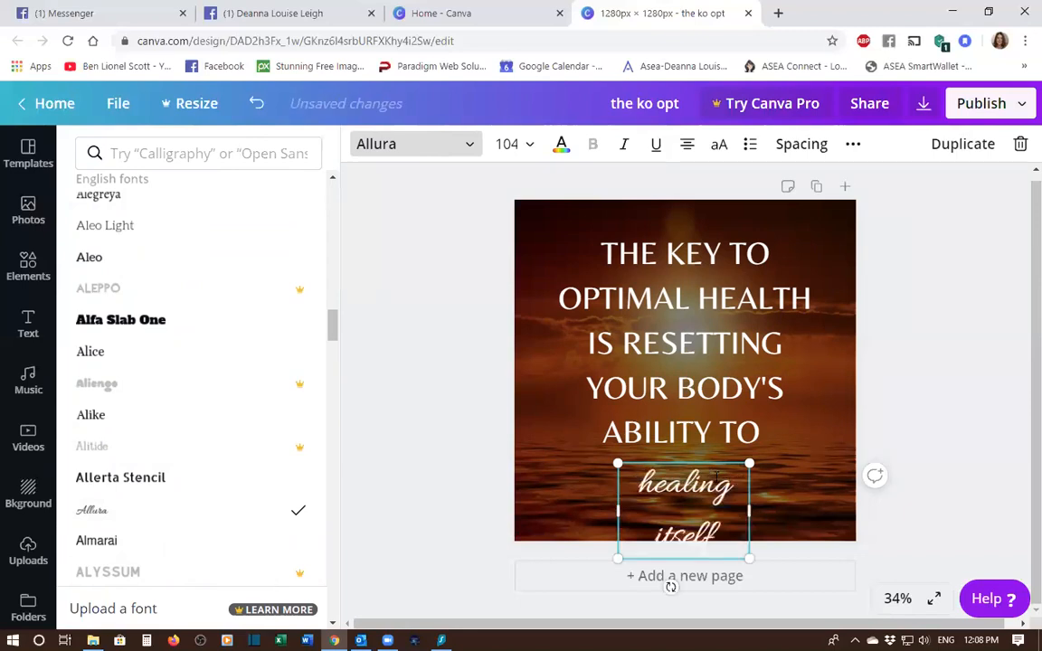
text(!)
drag(617, 511, 554, 507)
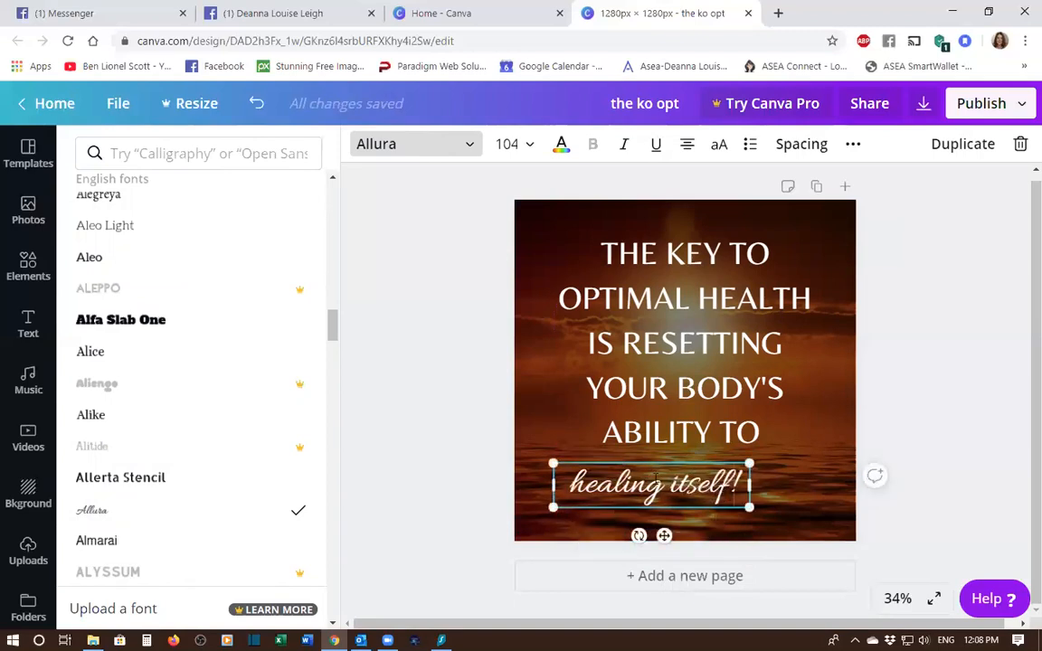
drag(644, 458, 677, 459)
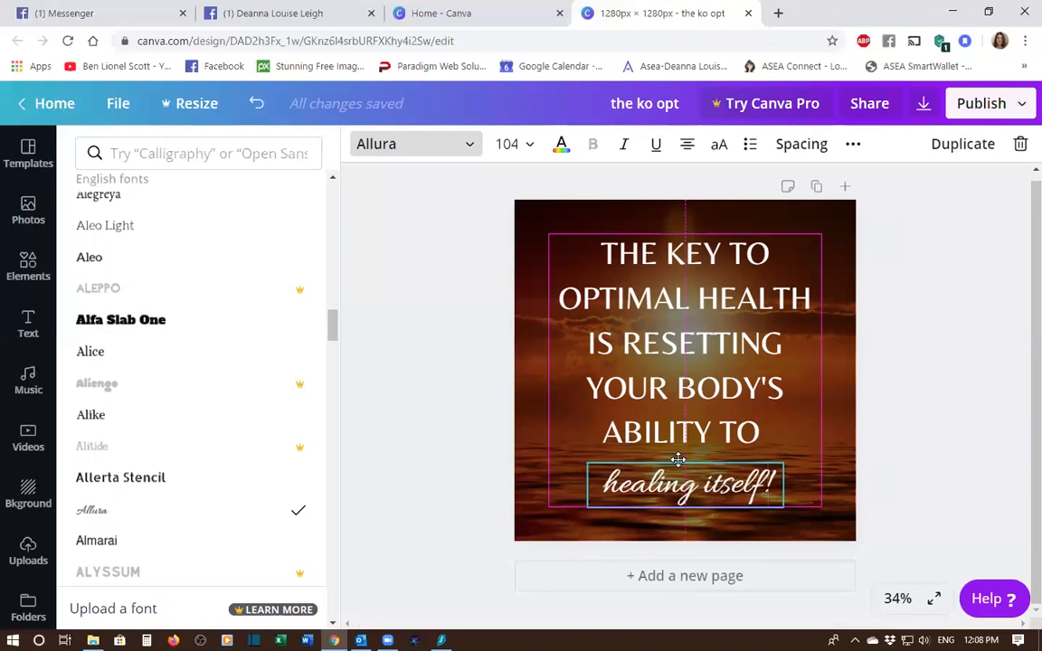
drag(677, 460, 677, 460)
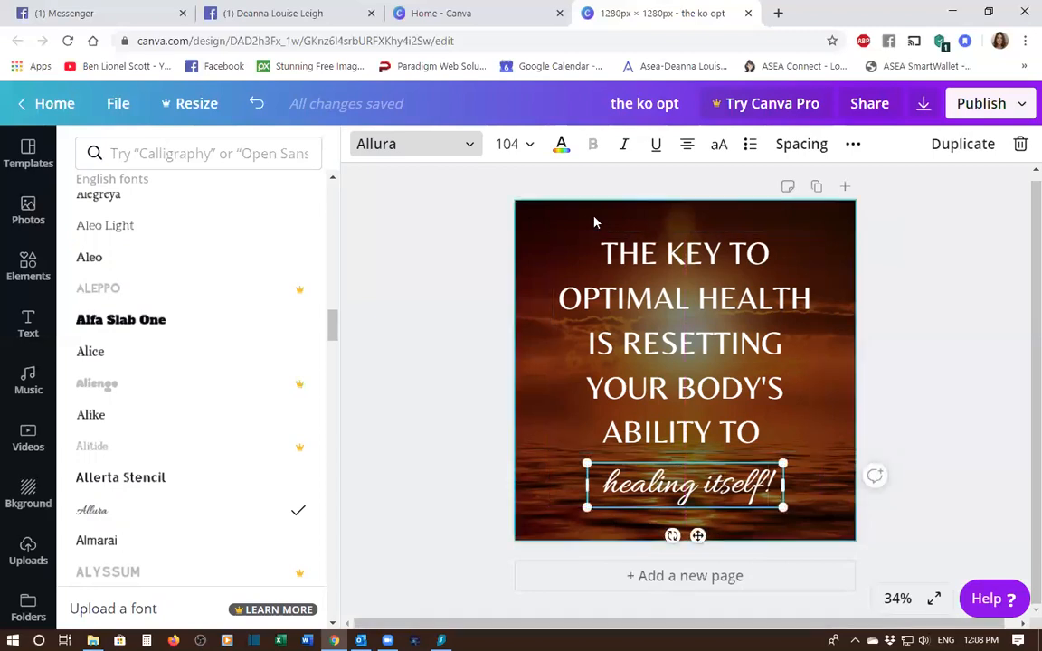
Step: Set the size of the "healing itself!" text to 144 and widen its box to keep it on one line
click(532, 149)
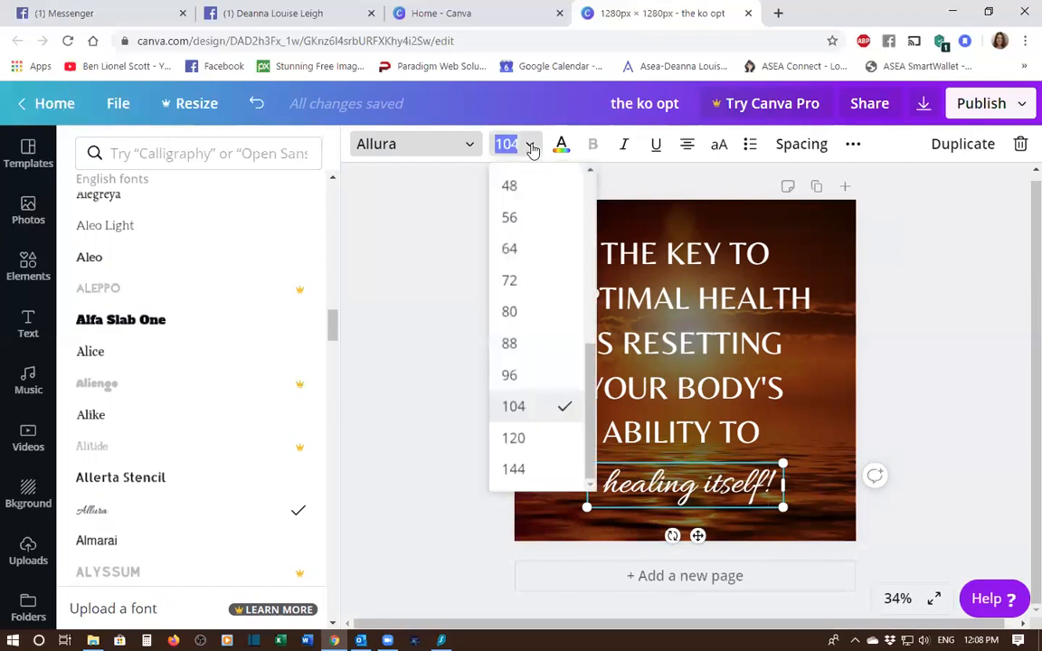
click(520, 469)
drag(581, 499, 554, 492)
drag(824, 486, 821, 494)
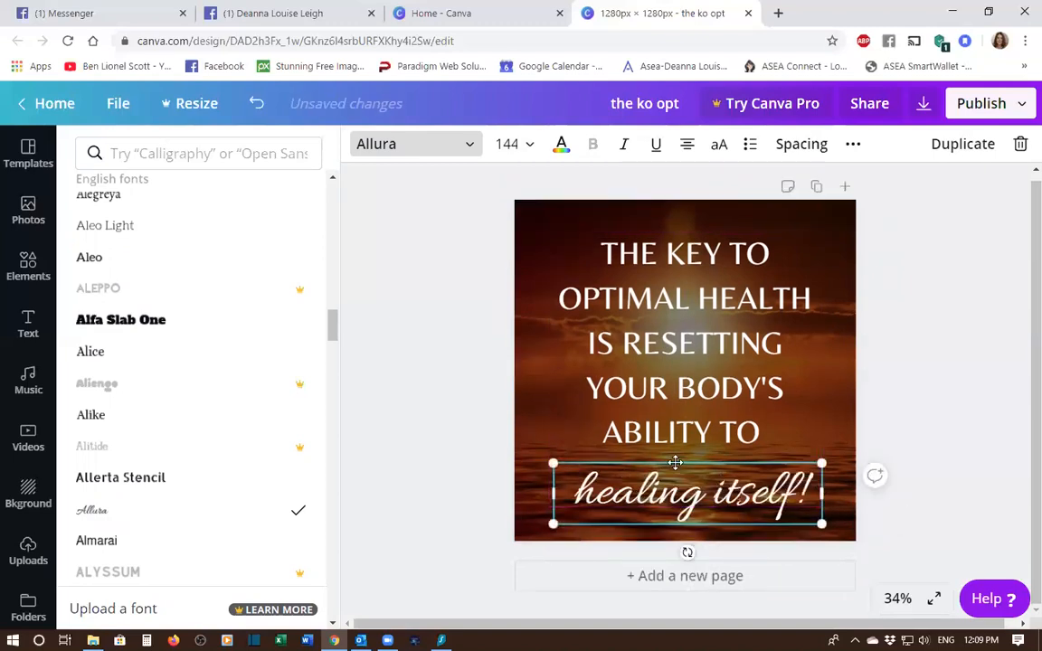
Step: Reposition the "healing itself!" line just beneath the quote, leaving a small gap under "ABILITY TO"
drag(671, 455, 666, 444)
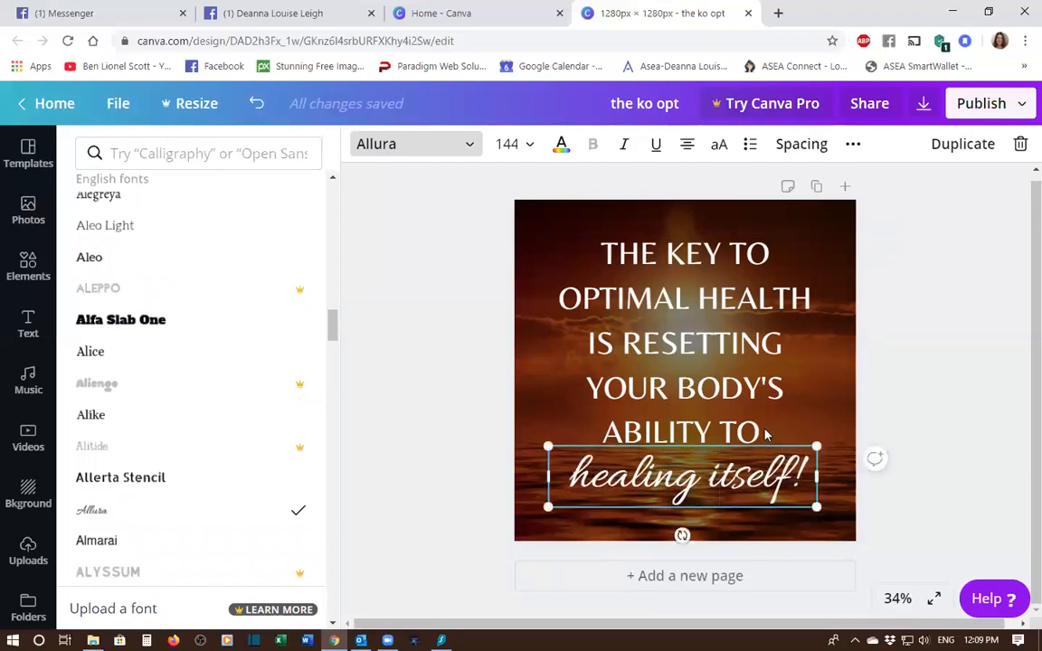
click(938, 358)
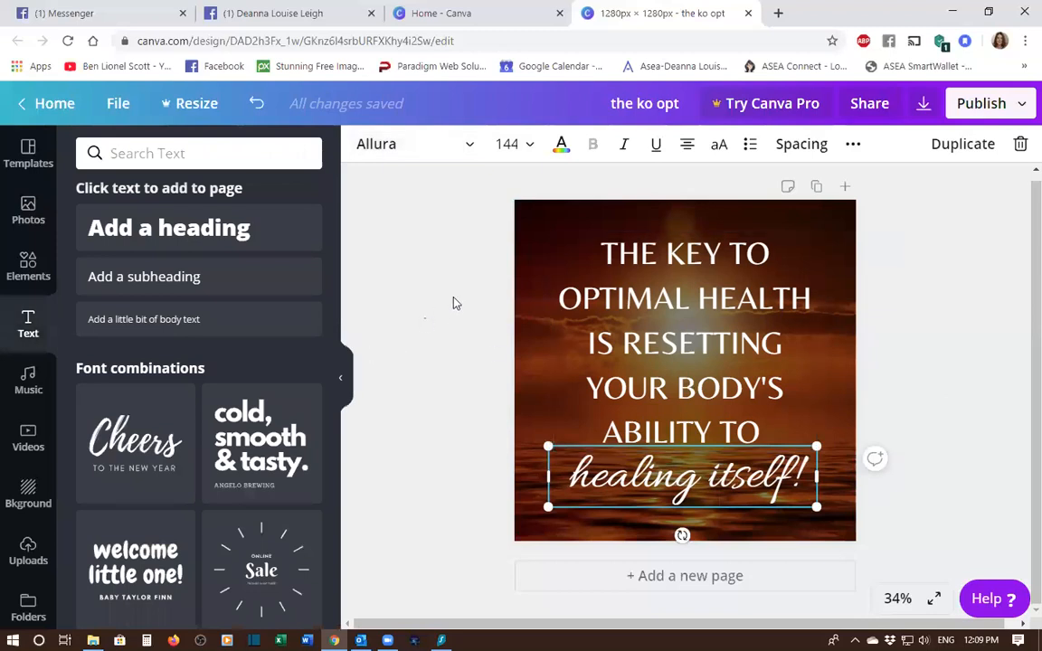
click(449, 252)
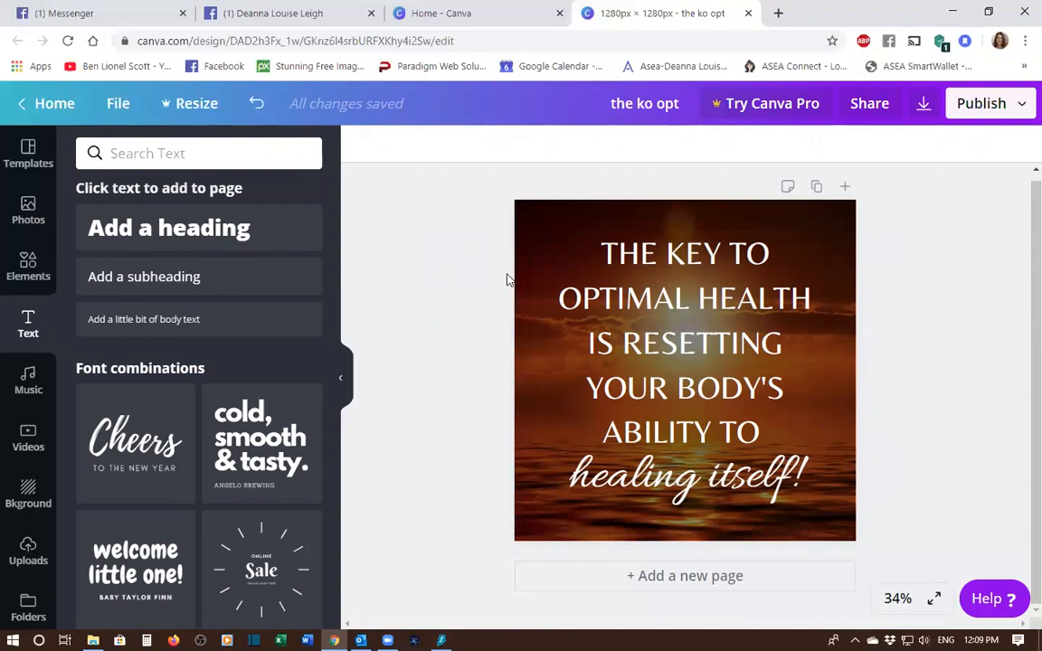
click(674, 463)
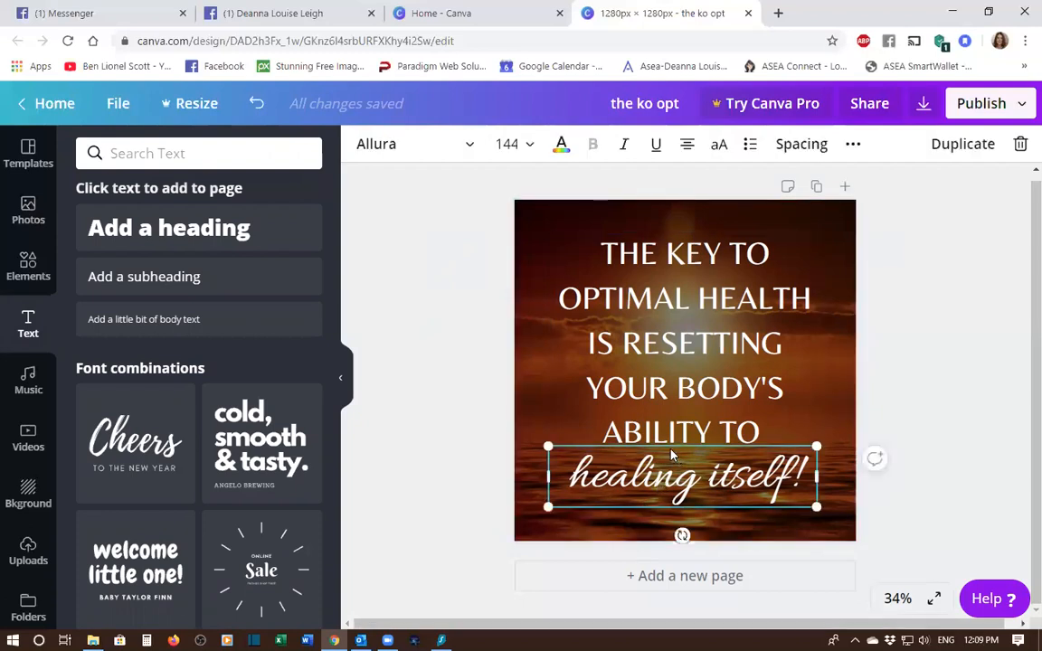
drag(671, 452, 669, 476)
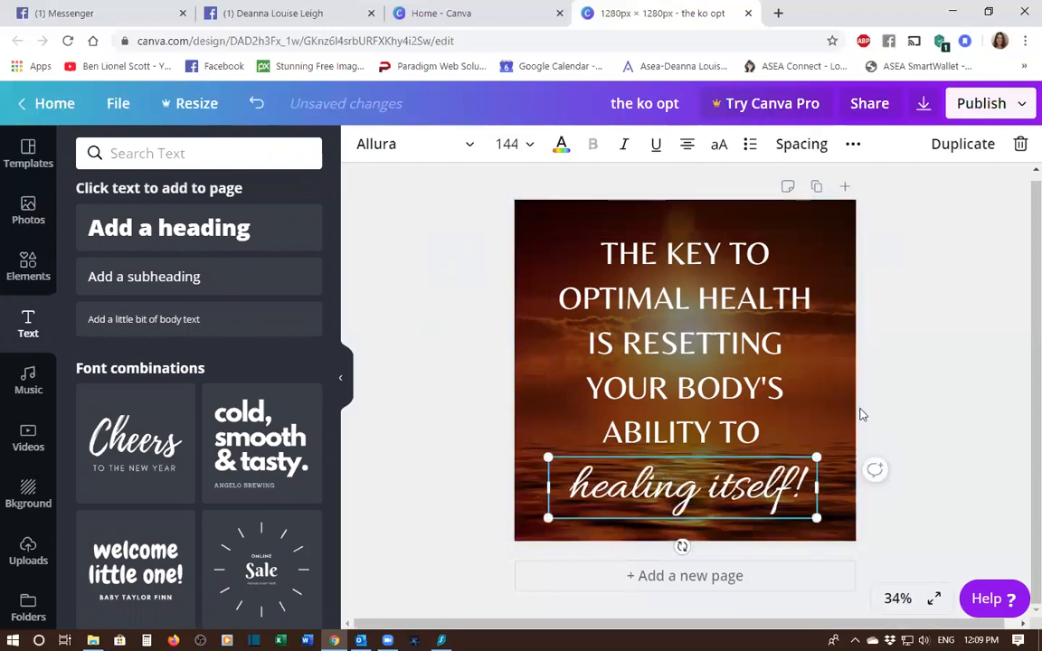
Step: Shorten the word "healing" to "heal" so the script line reads "heal itself!"
click(674, 487)
key(BackSpace)
key(BackSpace)
key(BackSpace)
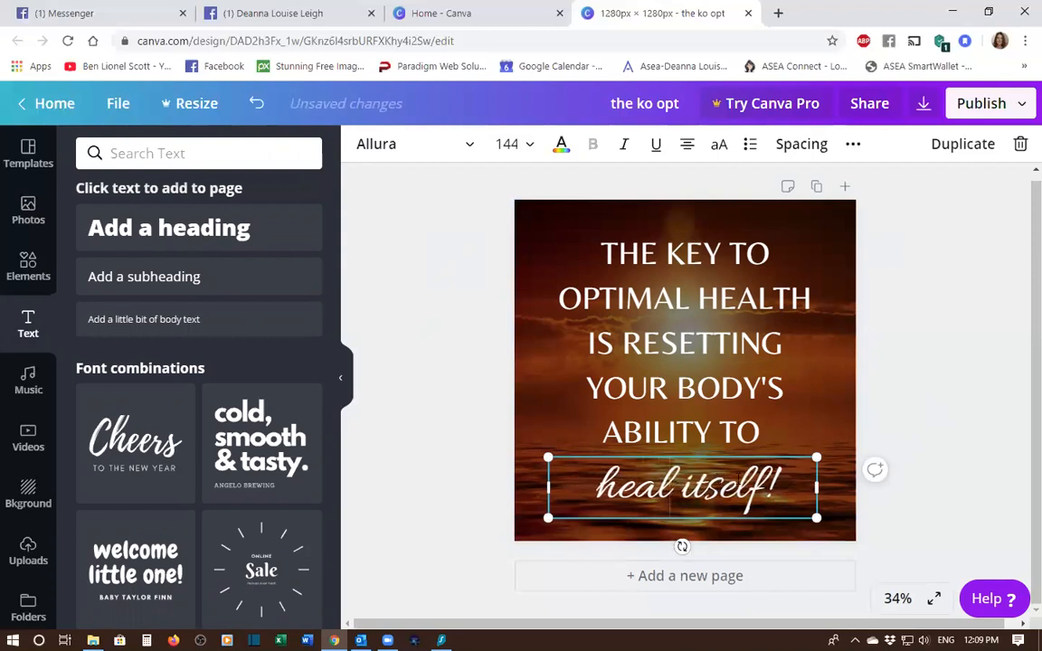
click(956, 437)
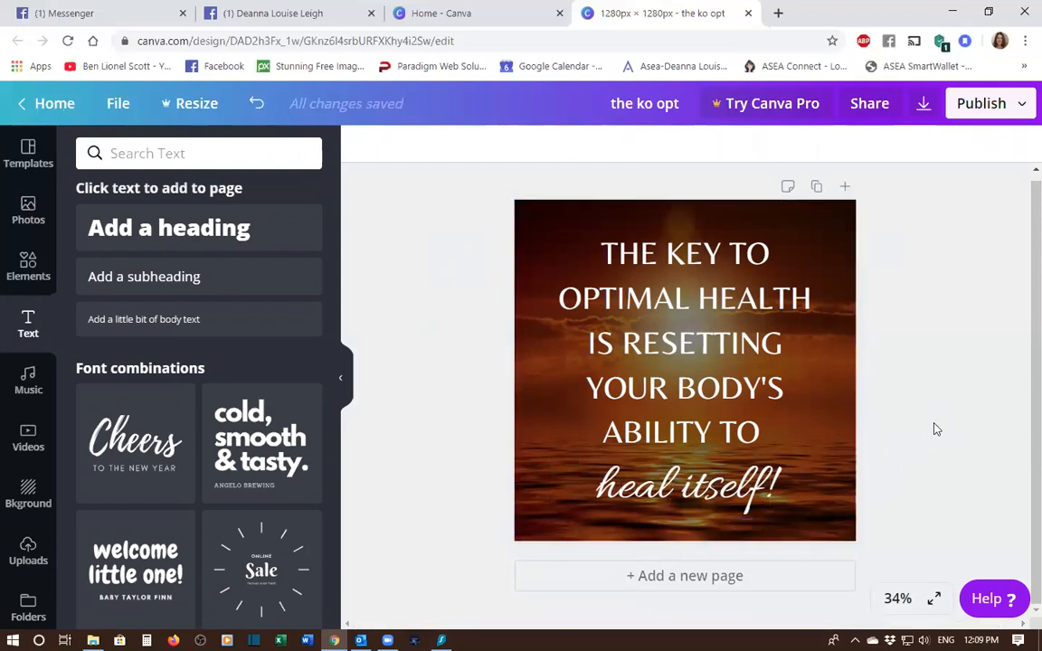
click(788, 474)
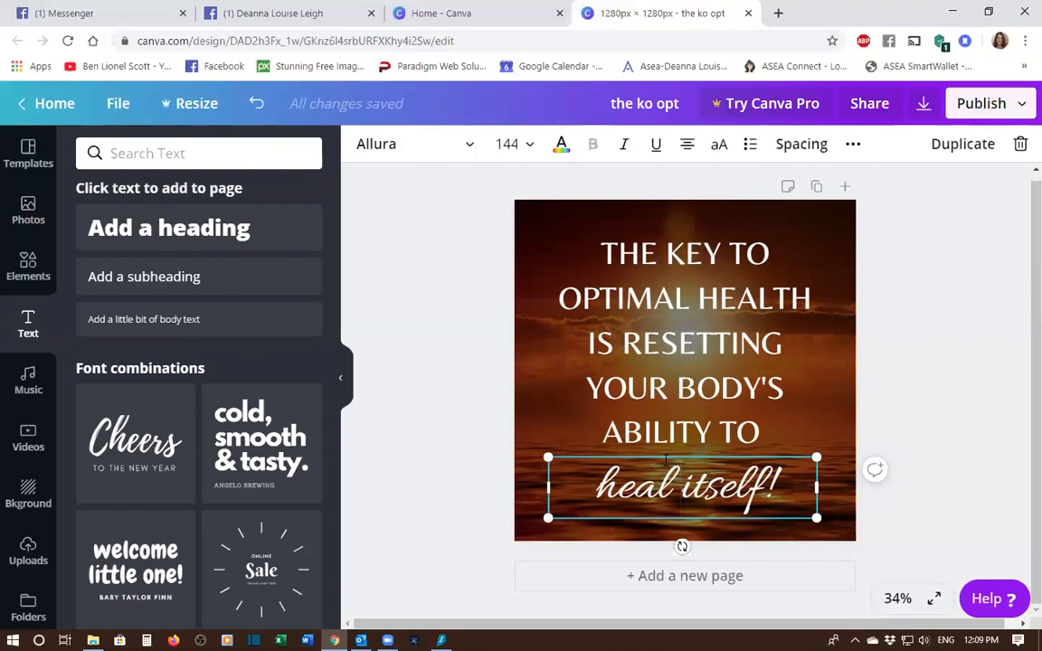
Step: Nudge the "heal itself!" line slightly lower on the image and set its font to Anaktoria
drag(665, 455, 668, 457)
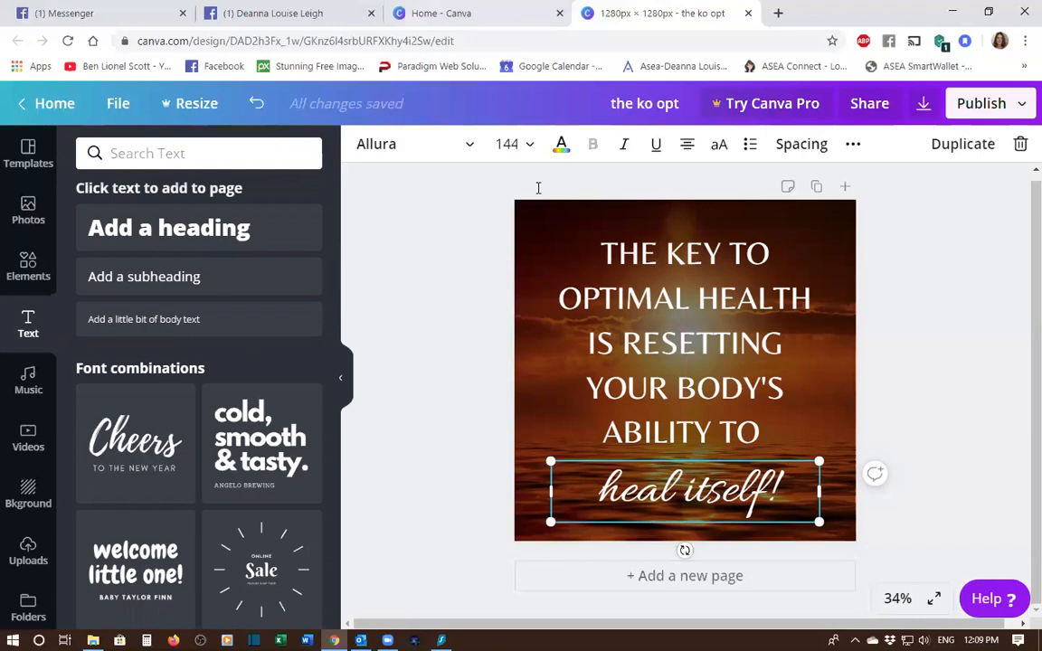
click(464, 152)
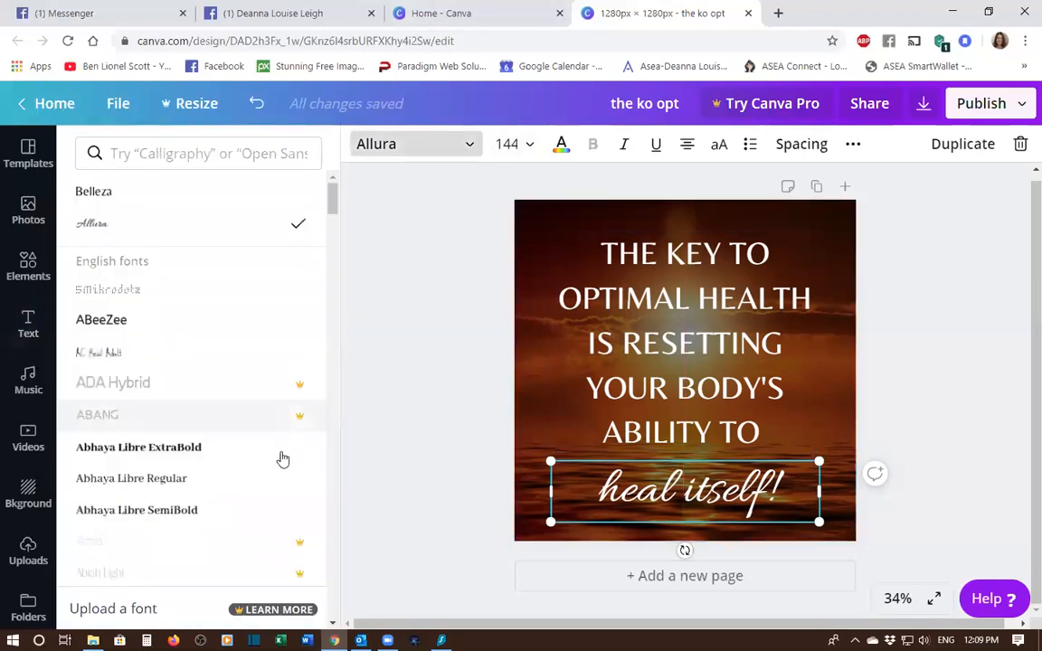
scroll(201, 467, down, 1)
scroll(201, 468, down, 5)
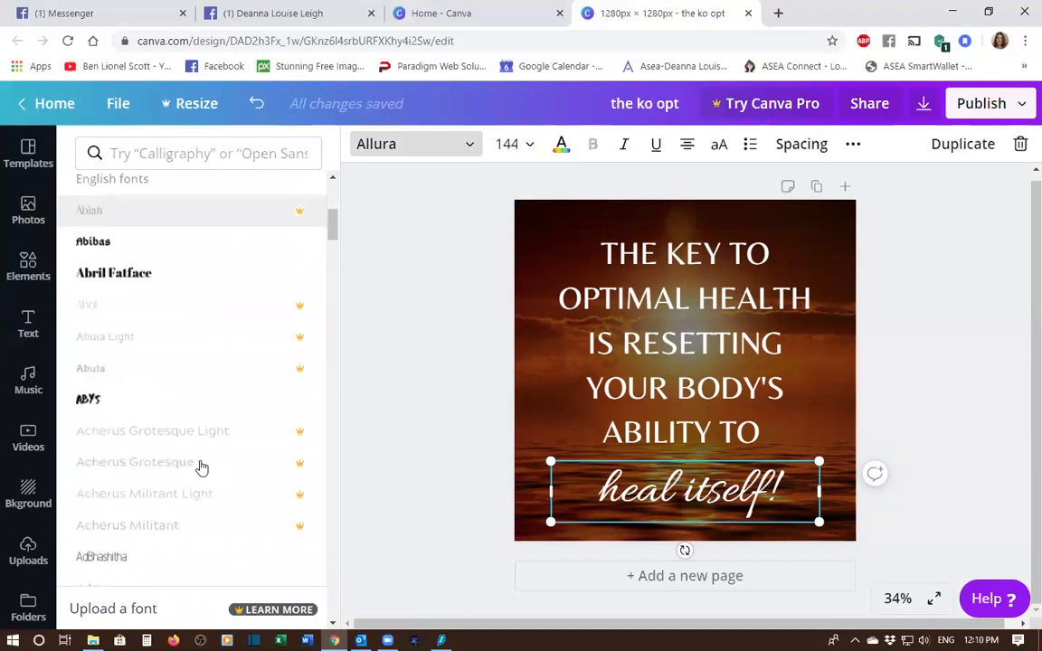
scroll(201, 467, down, 6)
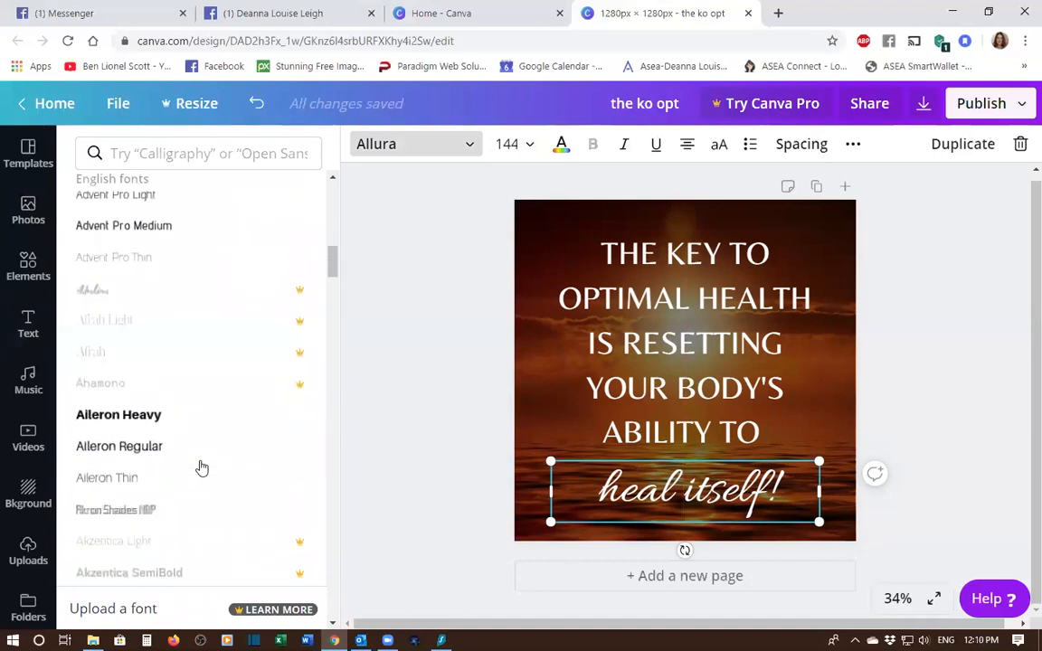
scroll(202, 468, down, 8)
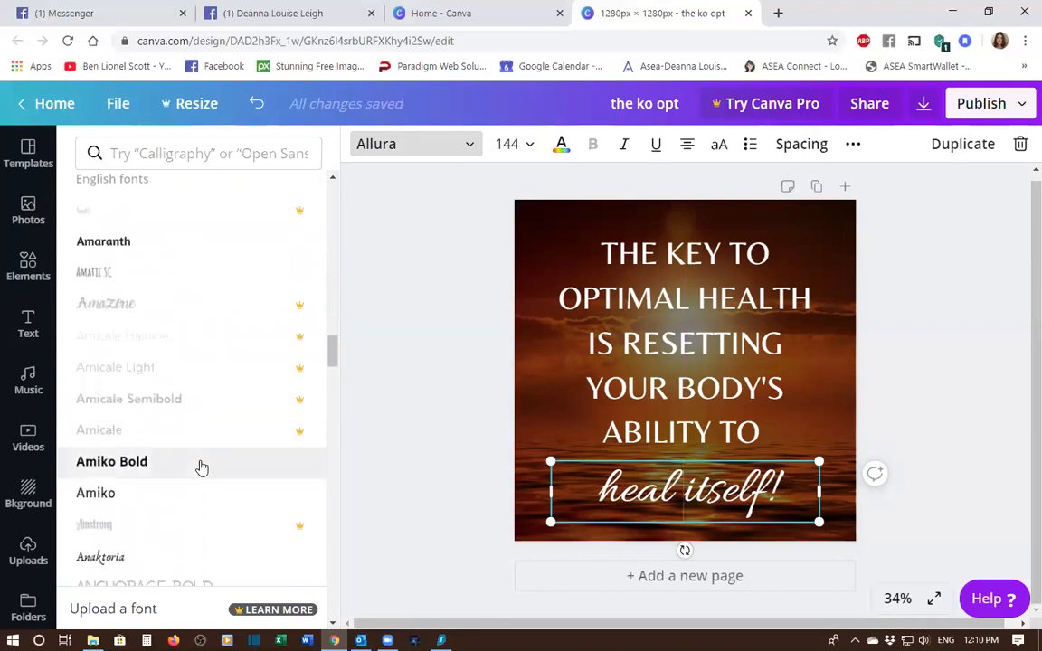
scroll(202, 467, down, 3)
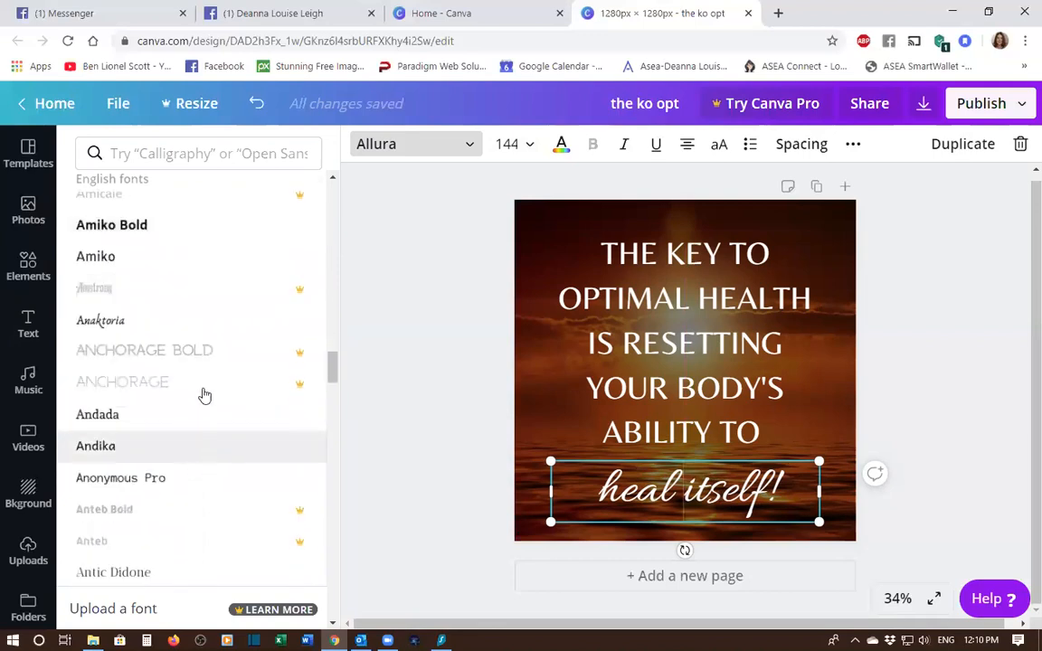
click(209, 328)
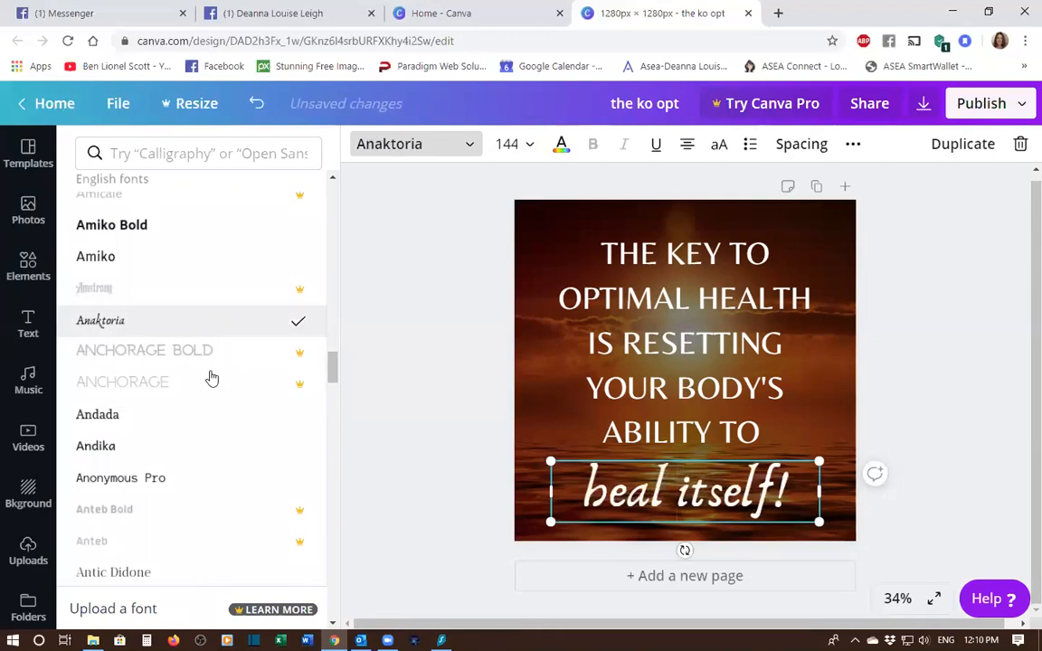
Step: Change the font of the "heal itself!" line to Beach Resort and deselect the text
scroll(211, 410, down, 6)
scroll(213, 410, down, 1)
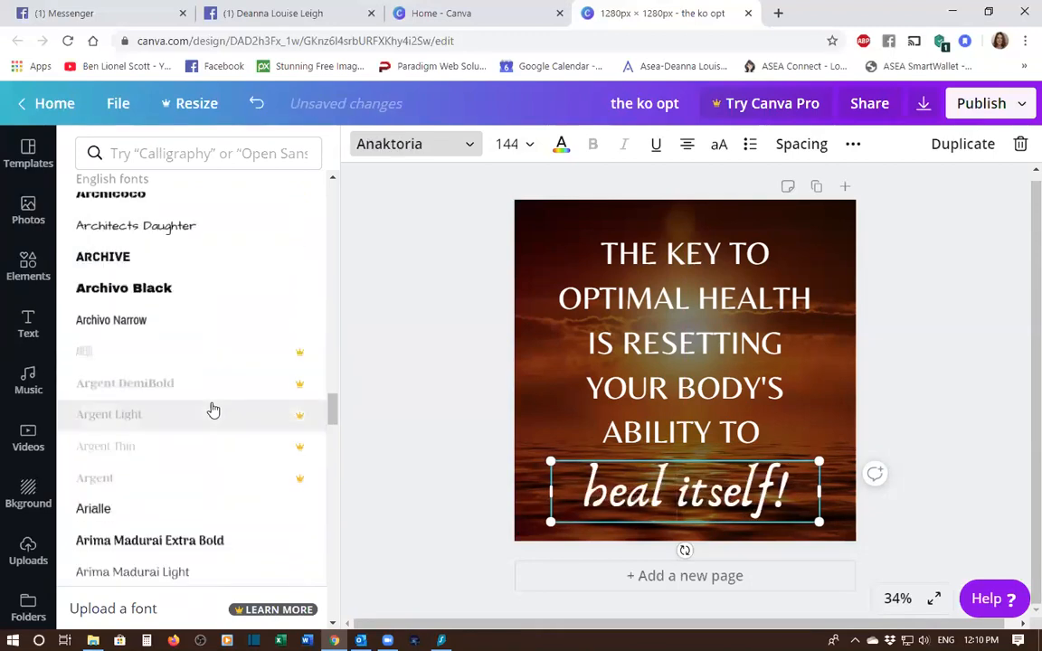
scroll(212, 410, down, 3)
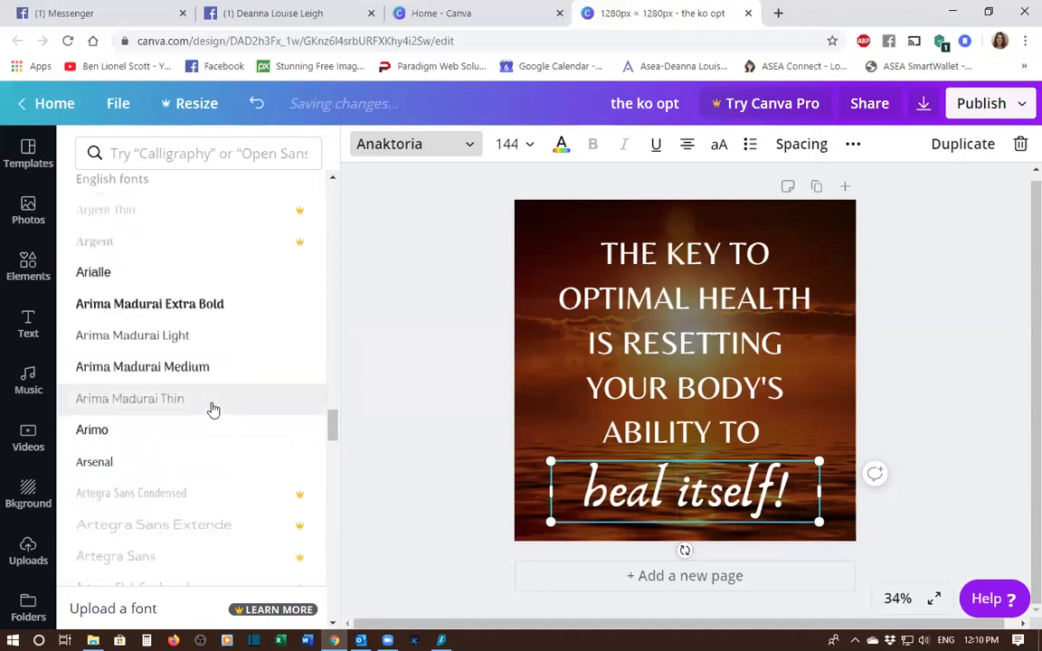
scroll(212, 411, down, 4)
scroll(212, 411, down, 4)
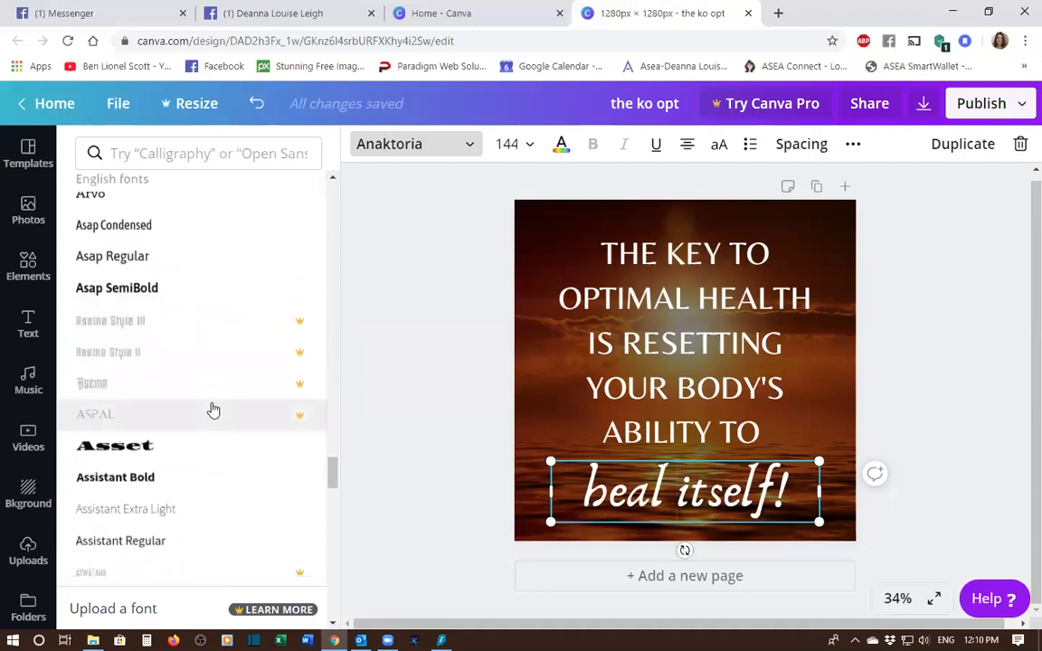
scroll(212, 411, down, 8)
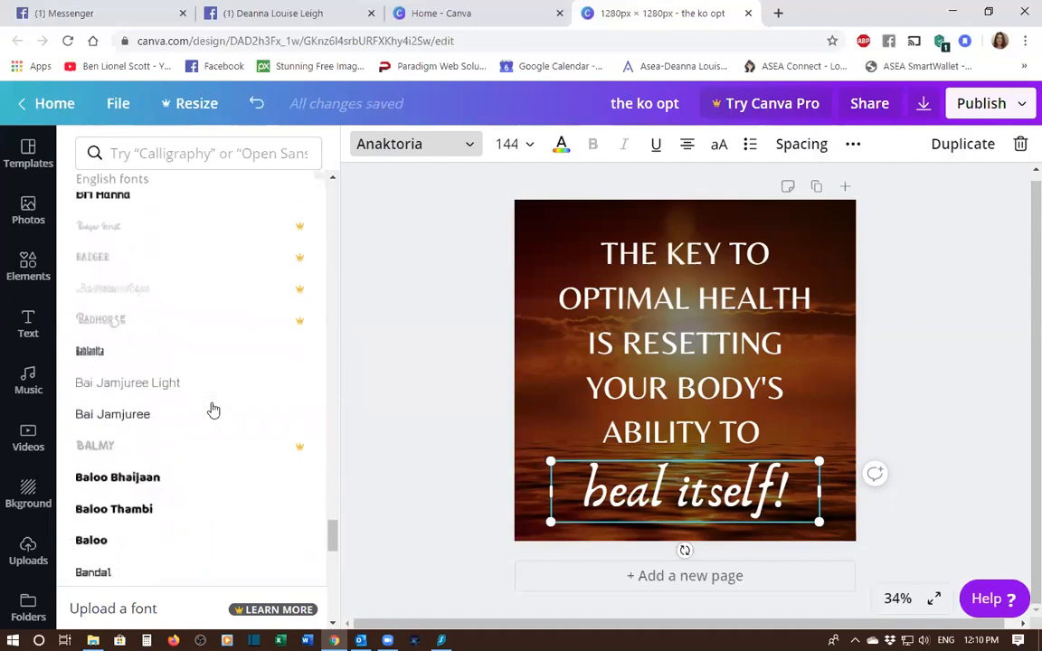
scroll(213, 410, down, 5)
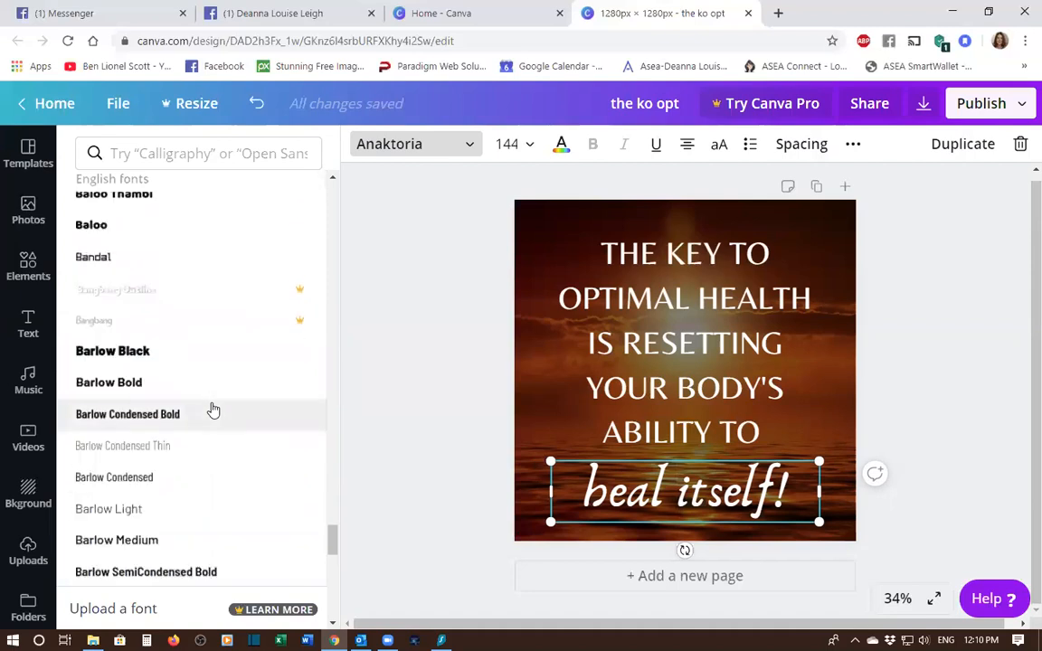
scroll(213, 411, down, 5)
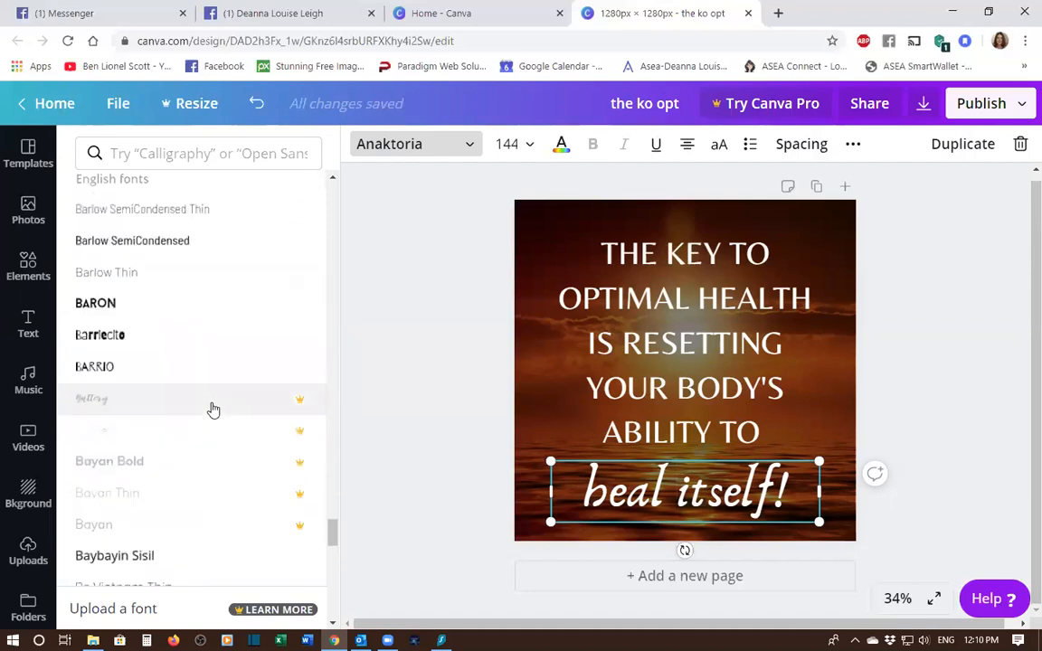
scroll(213, 410, down, 4)
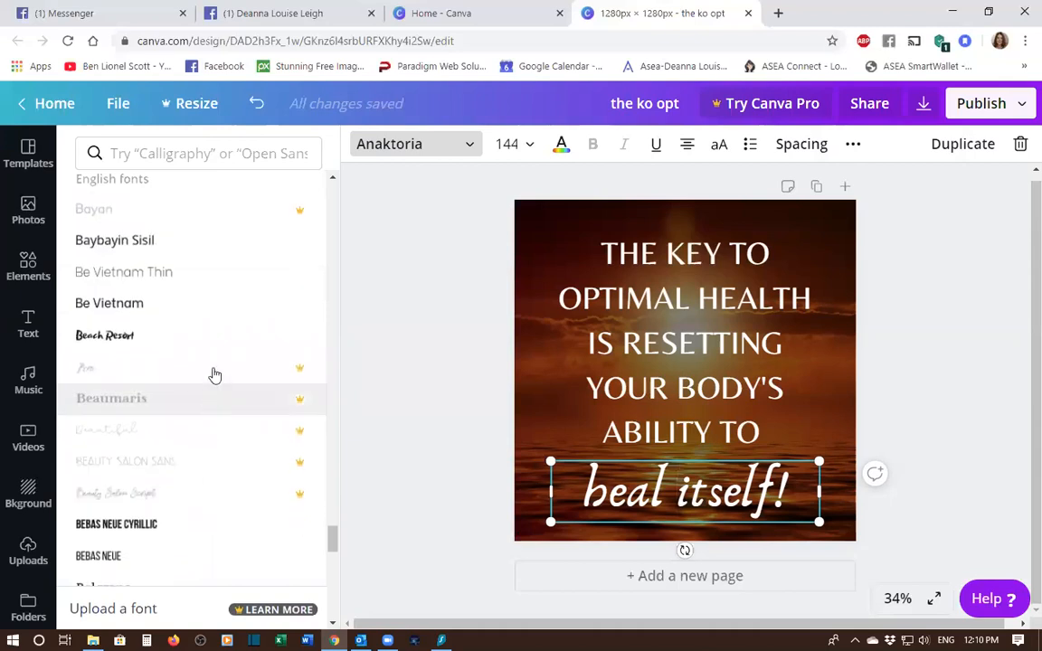
click(211, 340)
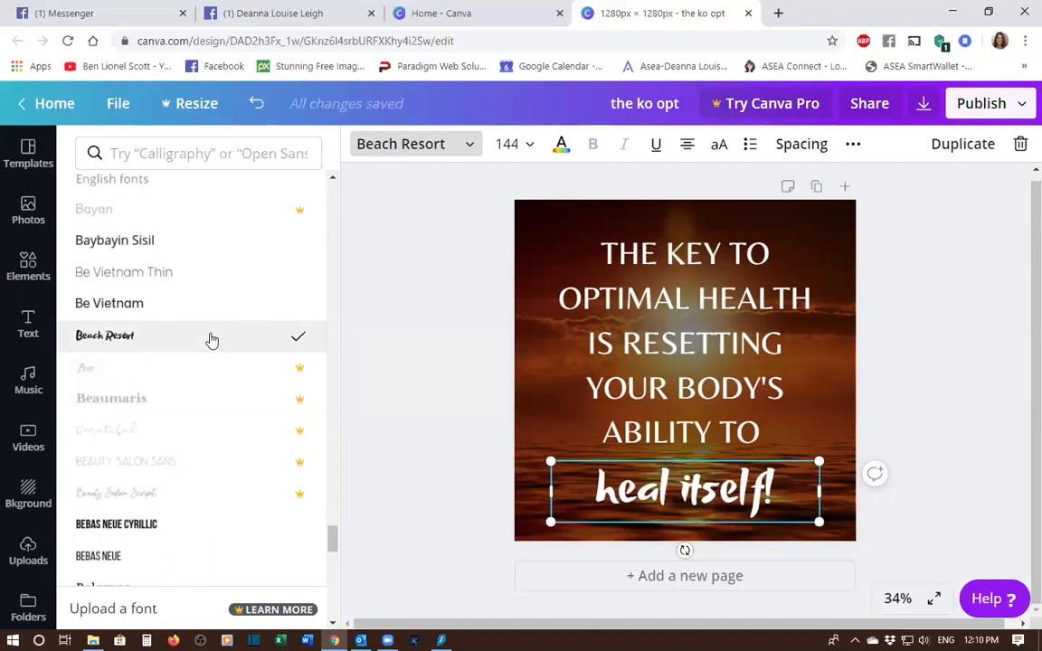
scroll(224, 461, down, 3)
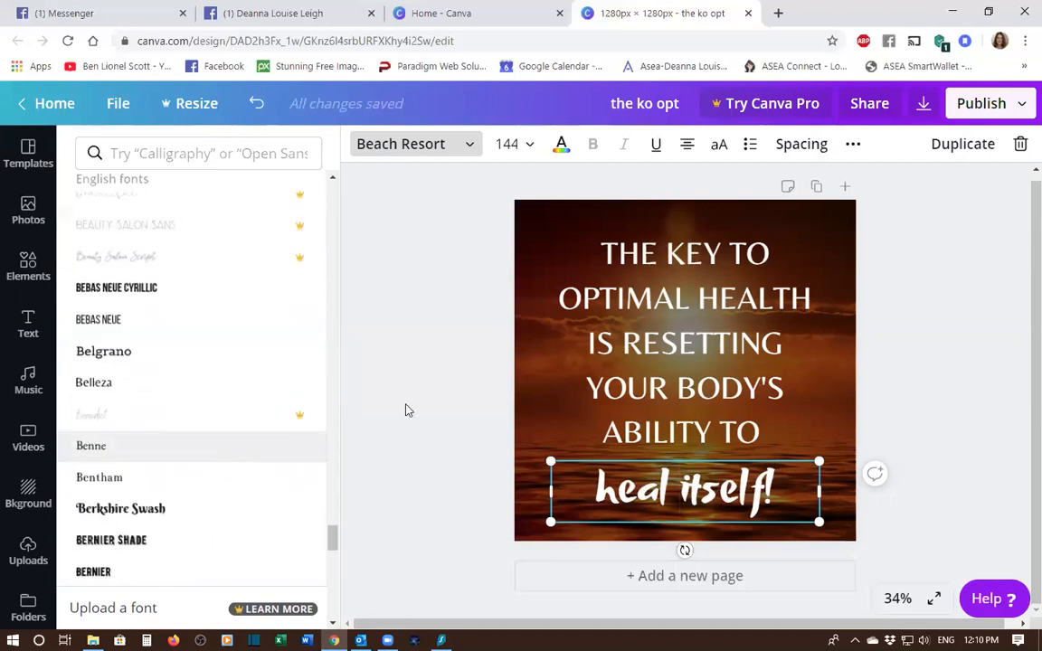
click(946, 375)
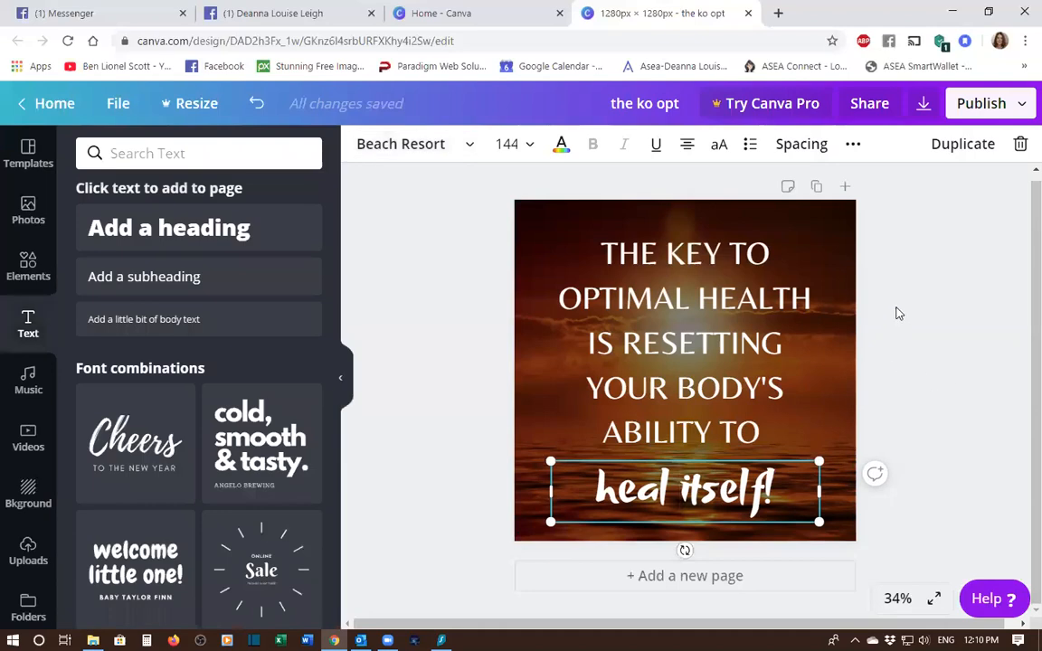
click(893, 275)
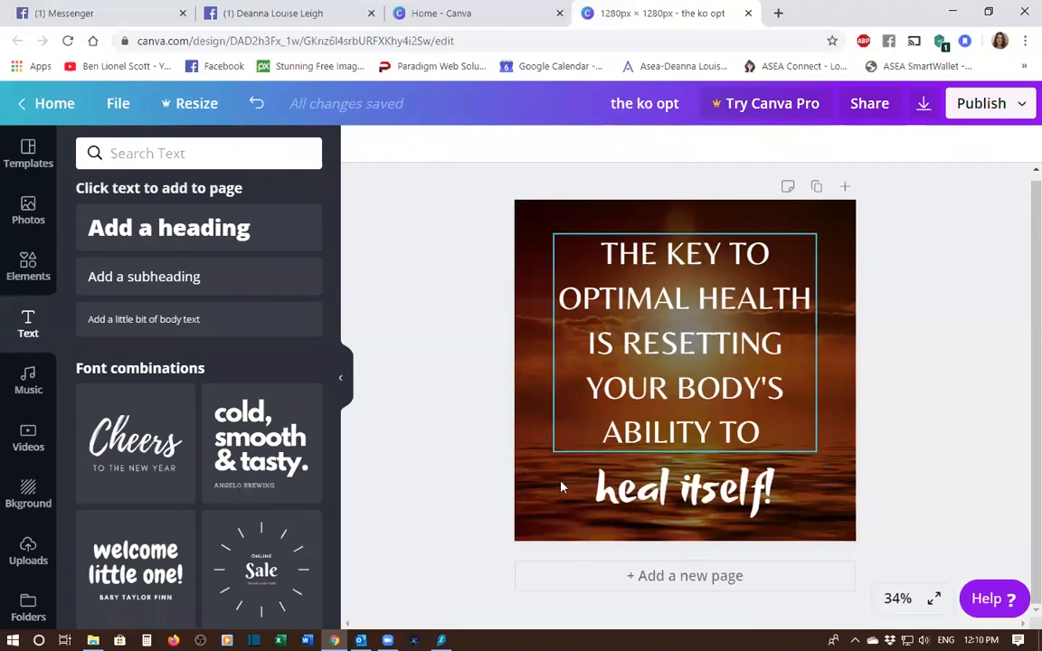
Step: Browse the Lines and Shapes collections in the elements library for a decoration to add around the quote
click(26, 270)
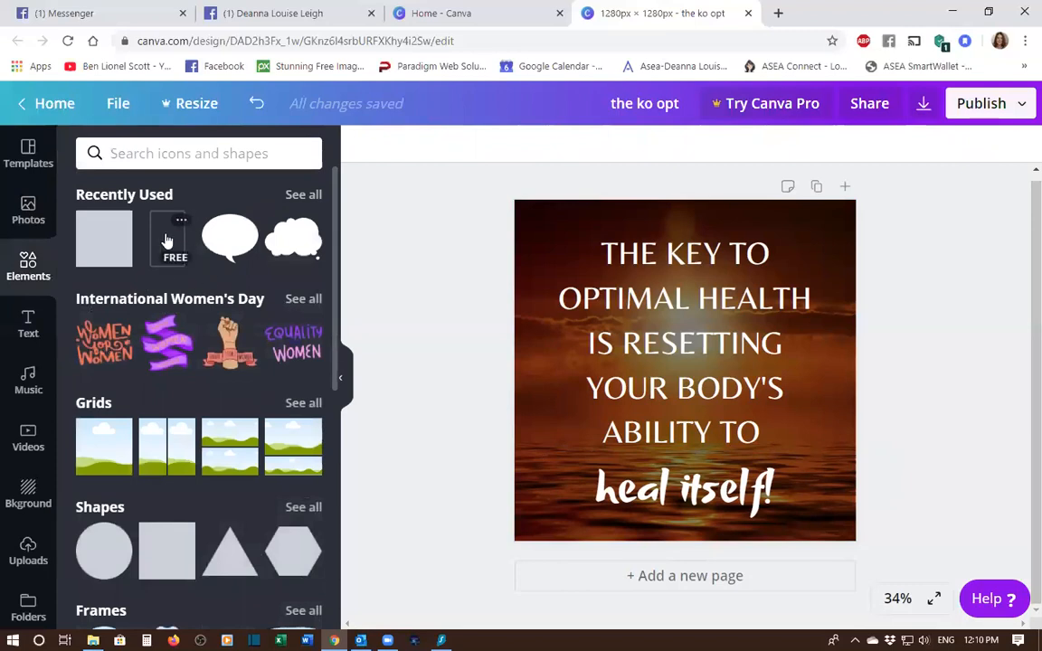
scroll(187, 465, down, 3)
scroll(134, 433, down, 7)
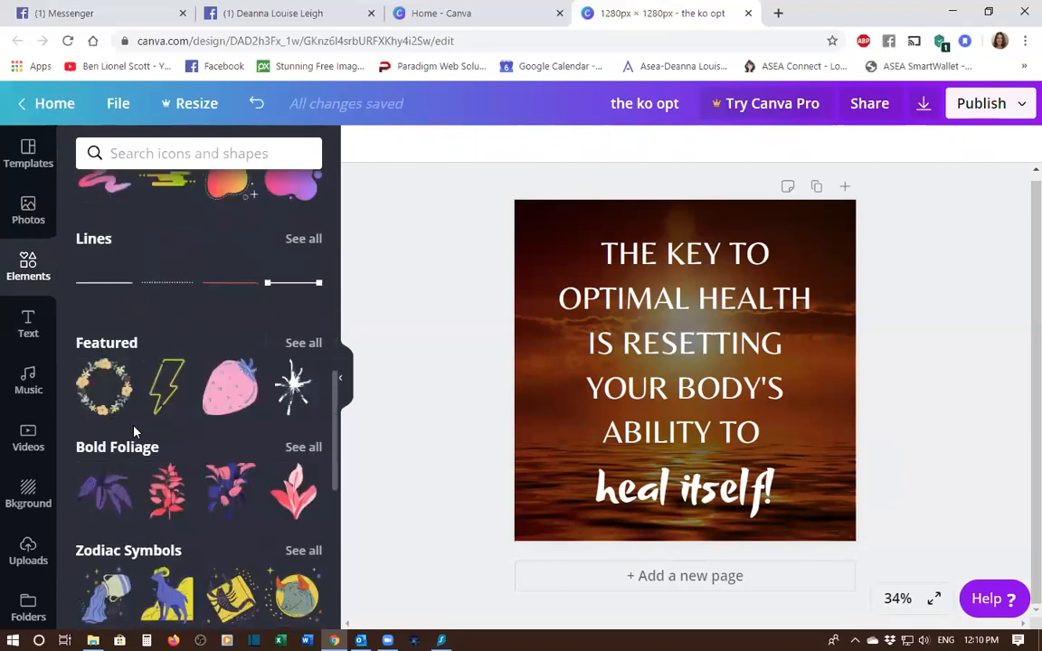
scroll(135, 435, up, 2)
click(97, 401)
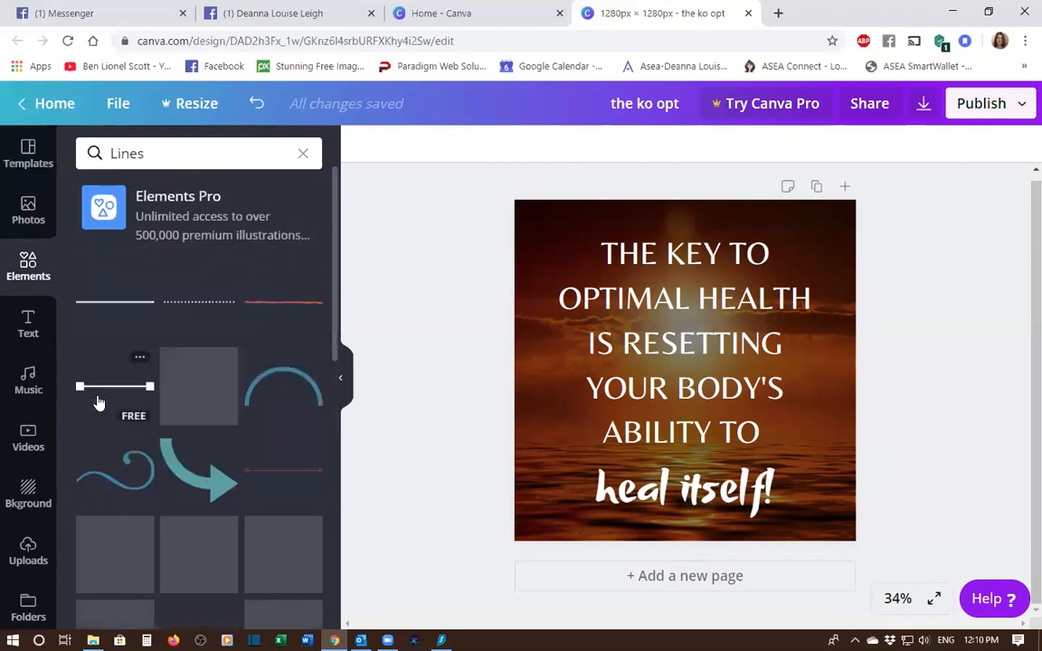
scroll(190, 438, down, 3)
scroll(190, 437, up, 3)
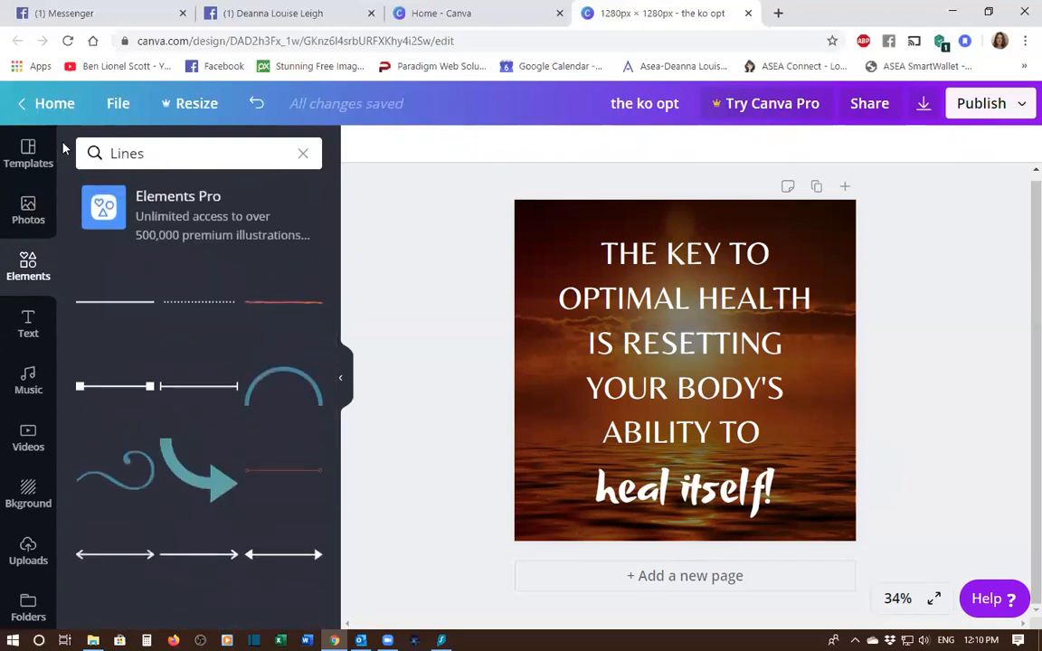
click(36, 265)
scroll(203, 412, up, 4)
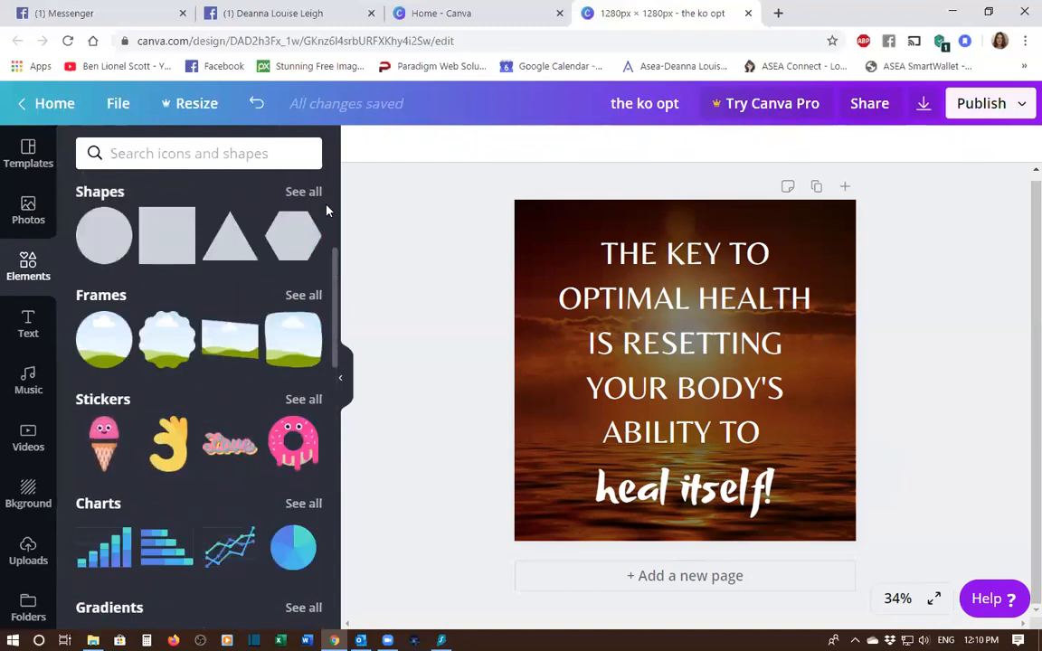
click(303, 192)
scroll(244, 460, down, 3)
scroll(239, 407, up, 3)
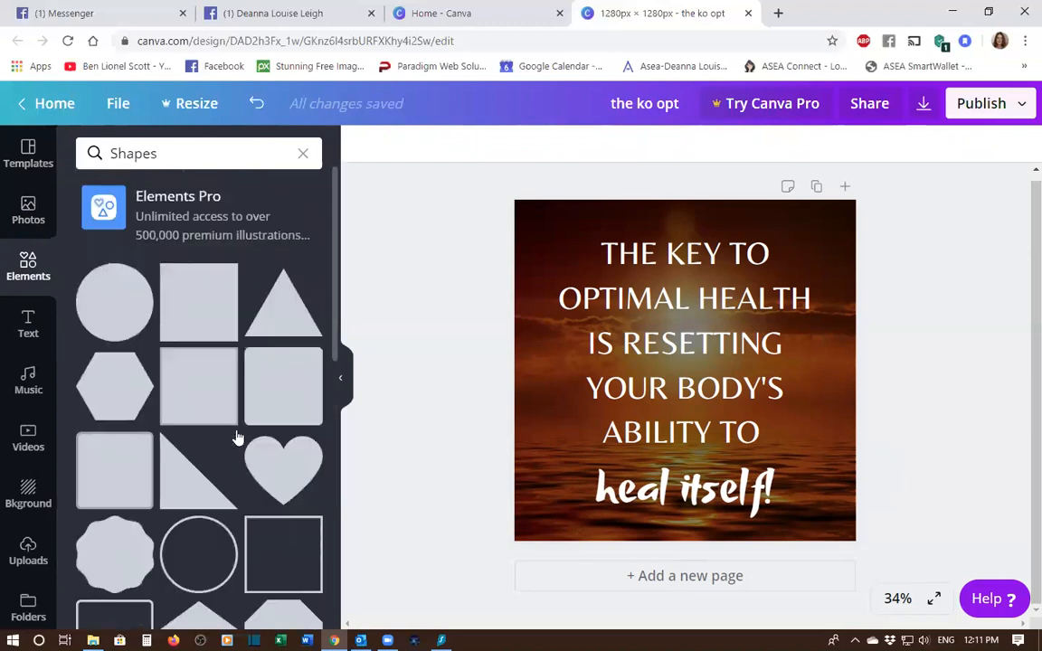
Step: Add the recently used thin double-line rectangular frame to the image and colour it white
click(28, 269)
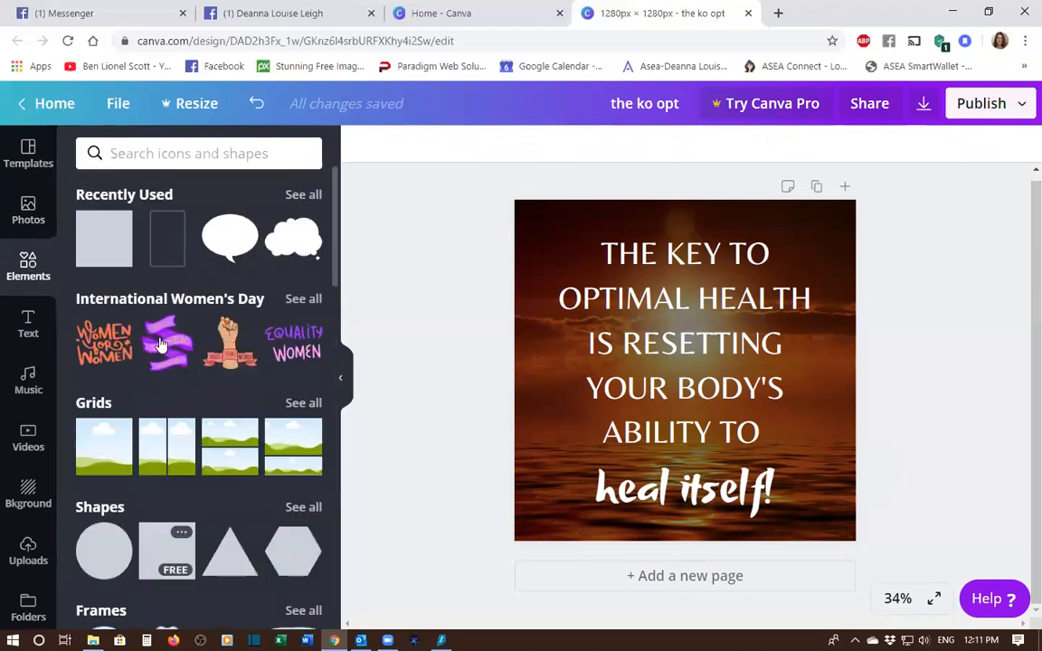
click(171, 246)
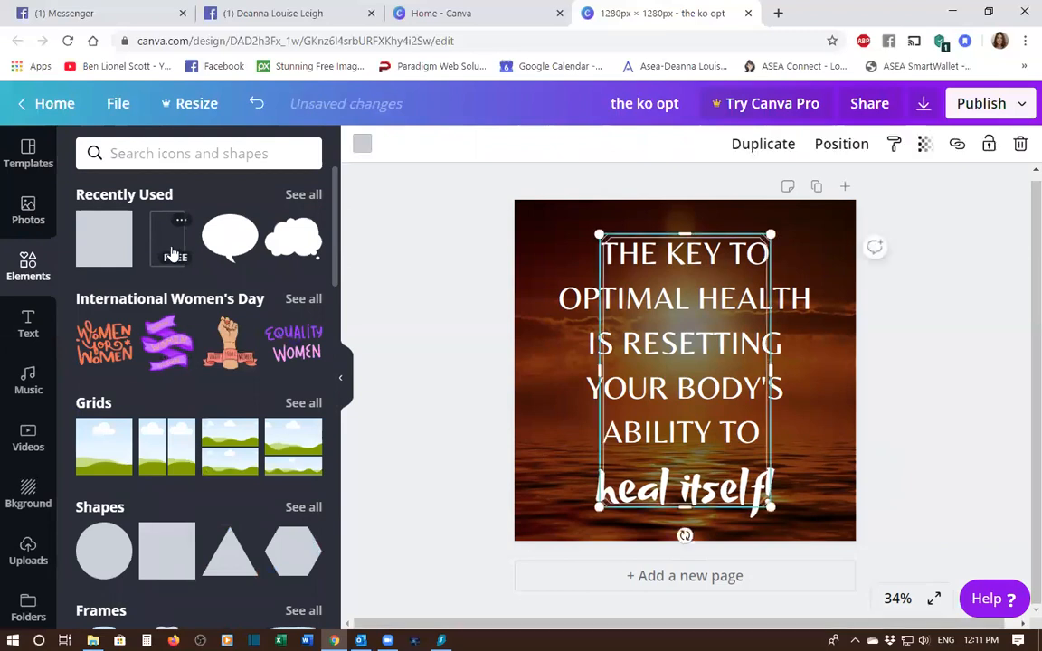
click(366, 149)
click(178, 313)
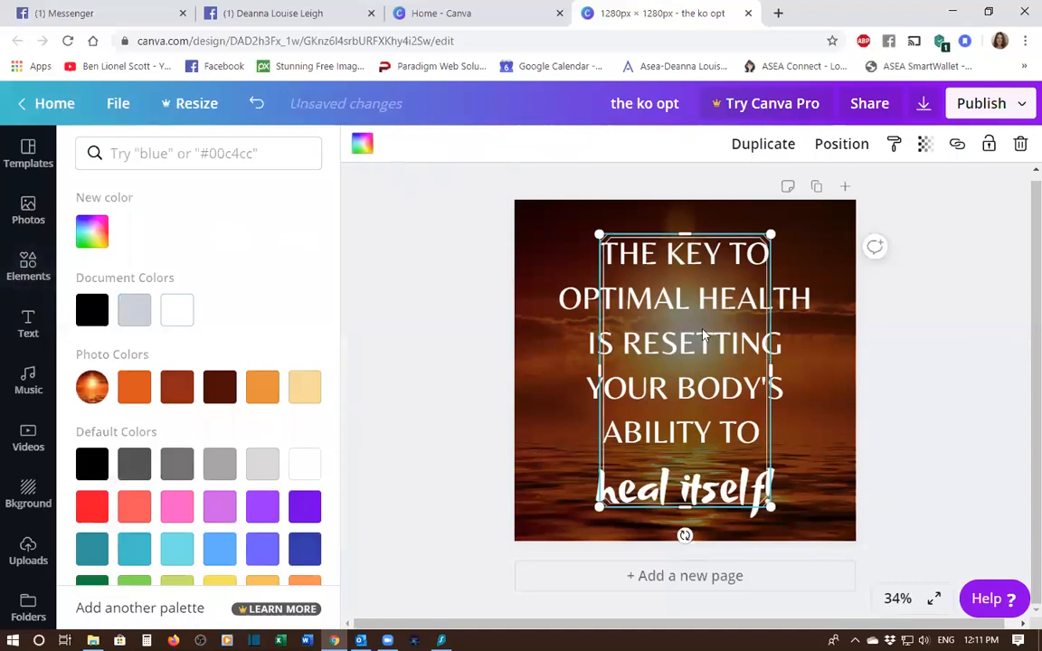
Step: Stretch the white frame on all four sides so it surrounds the whole quote with a small margin inside the image edges
drag(602, 372, 528, 376)
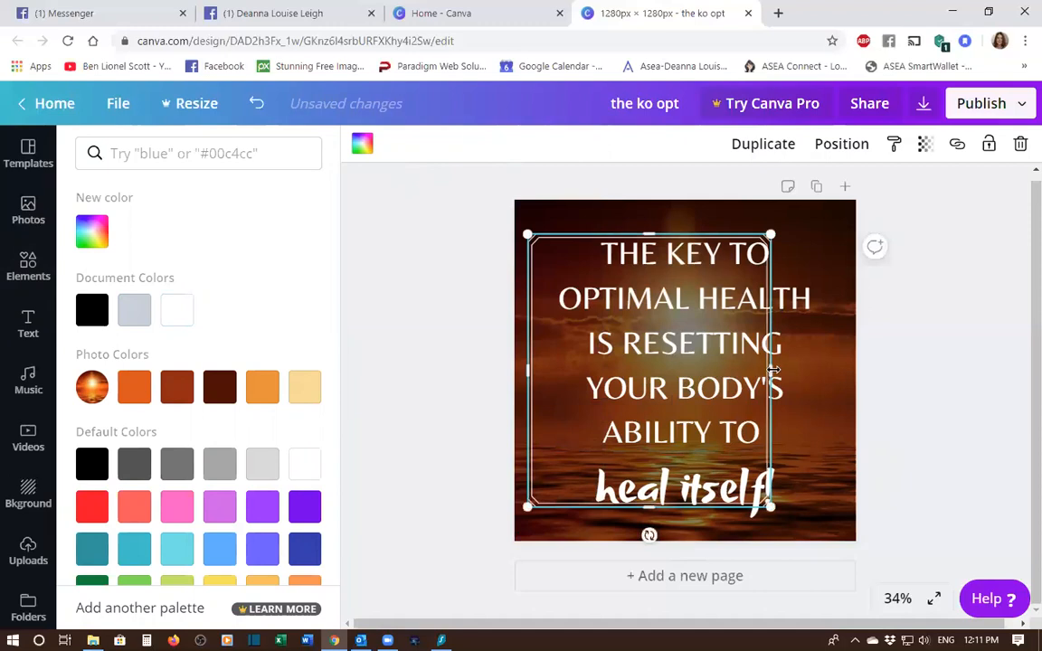
drag(832, 371, 838, 371)
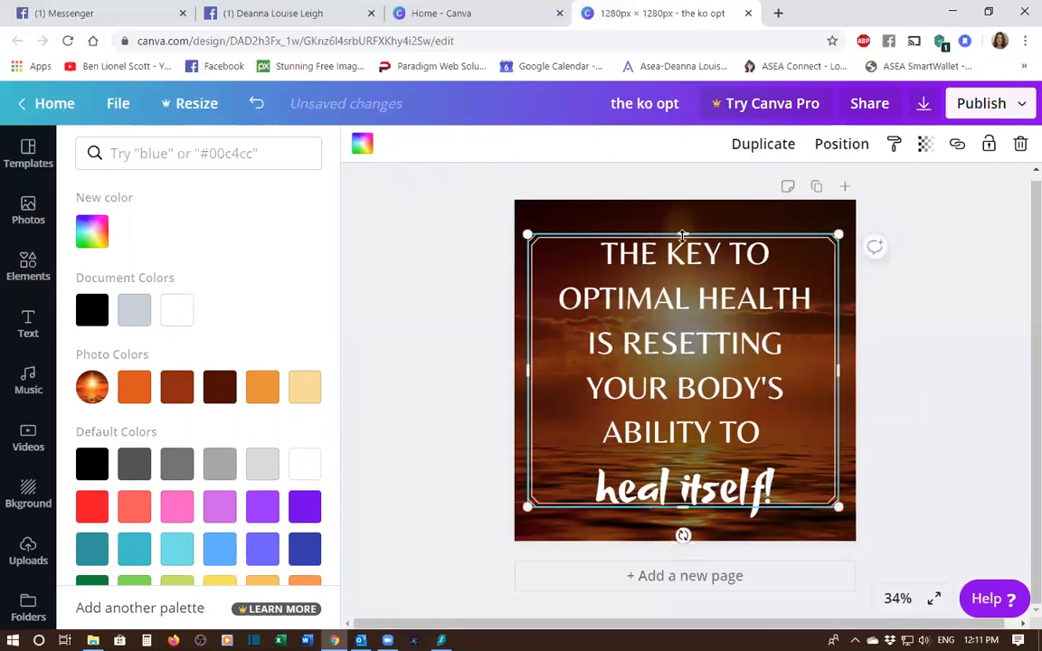
drag(684, 223, 684, 215)
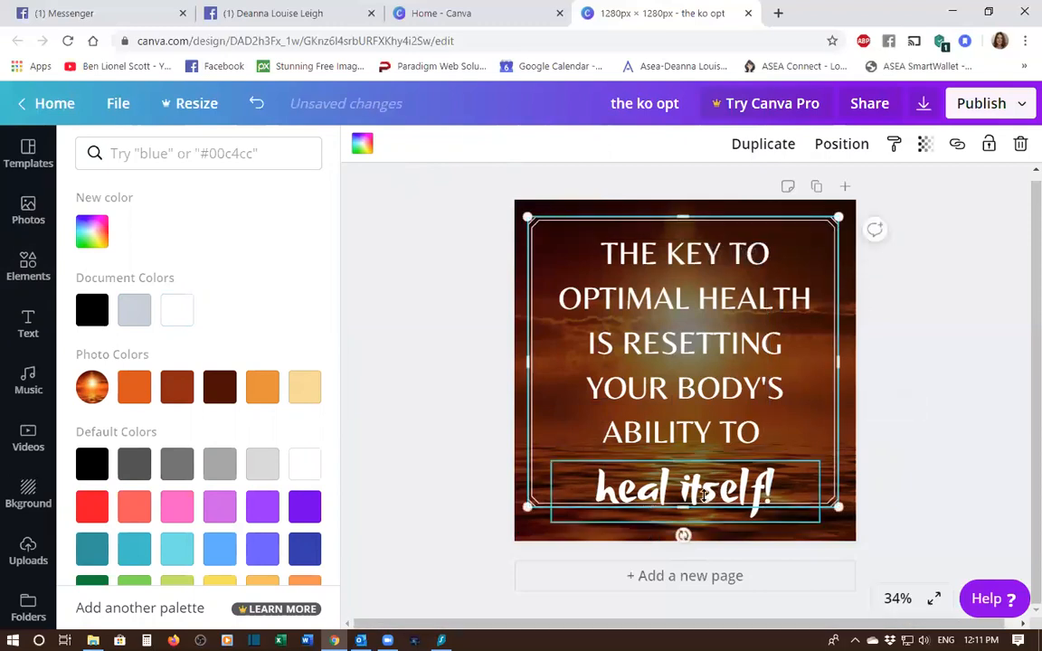
drag(683, 507, 680, 524)
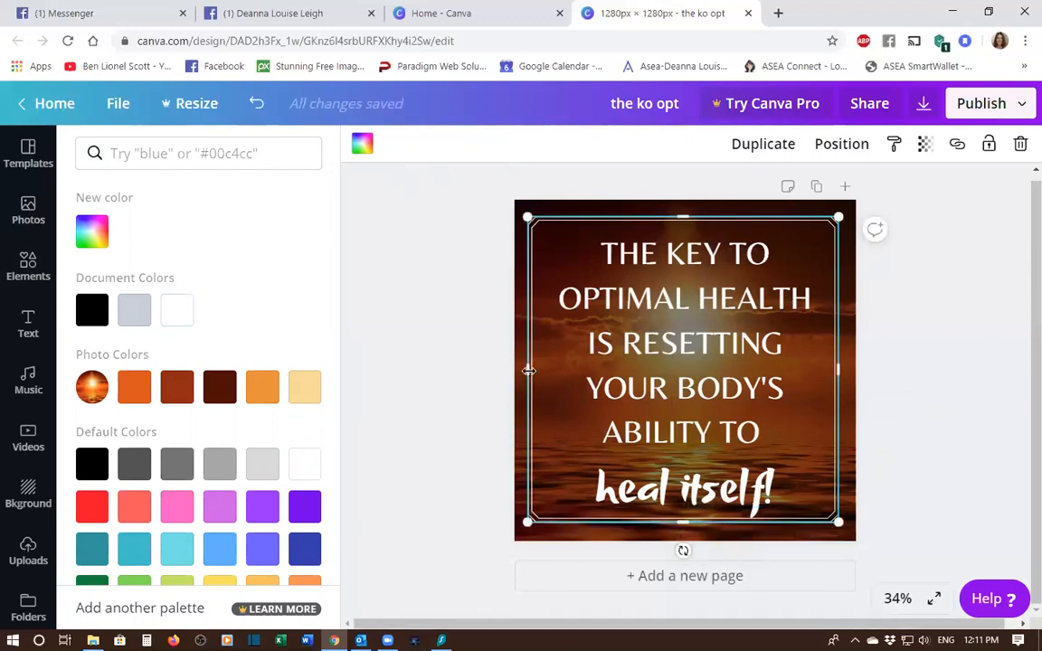
drag(533, 370, 539, 376)
click(1019, 348)
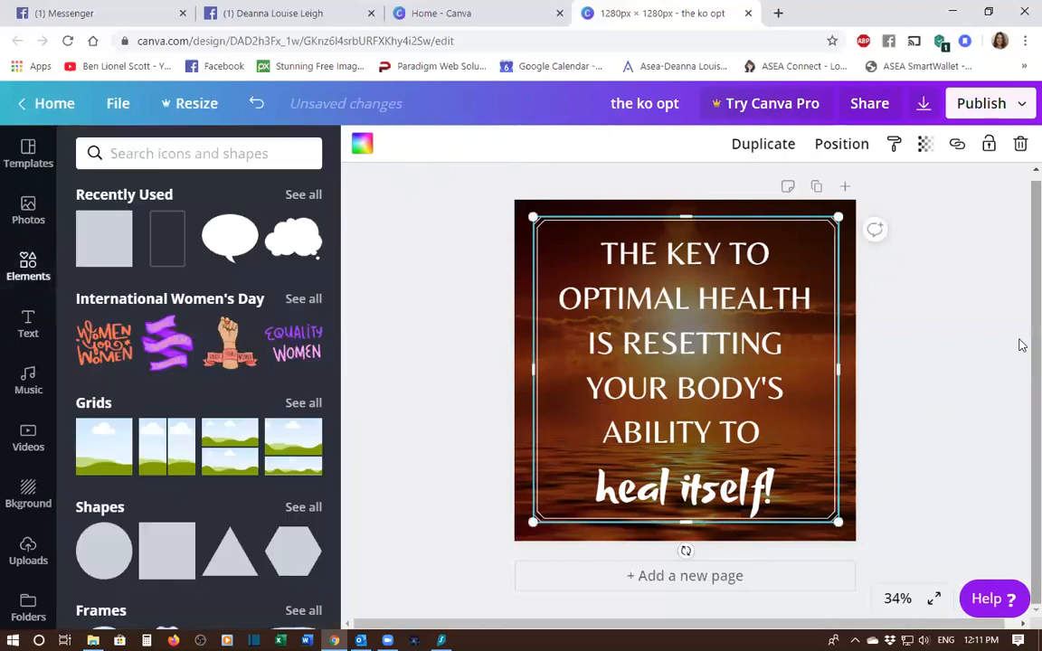
click(436, 209)
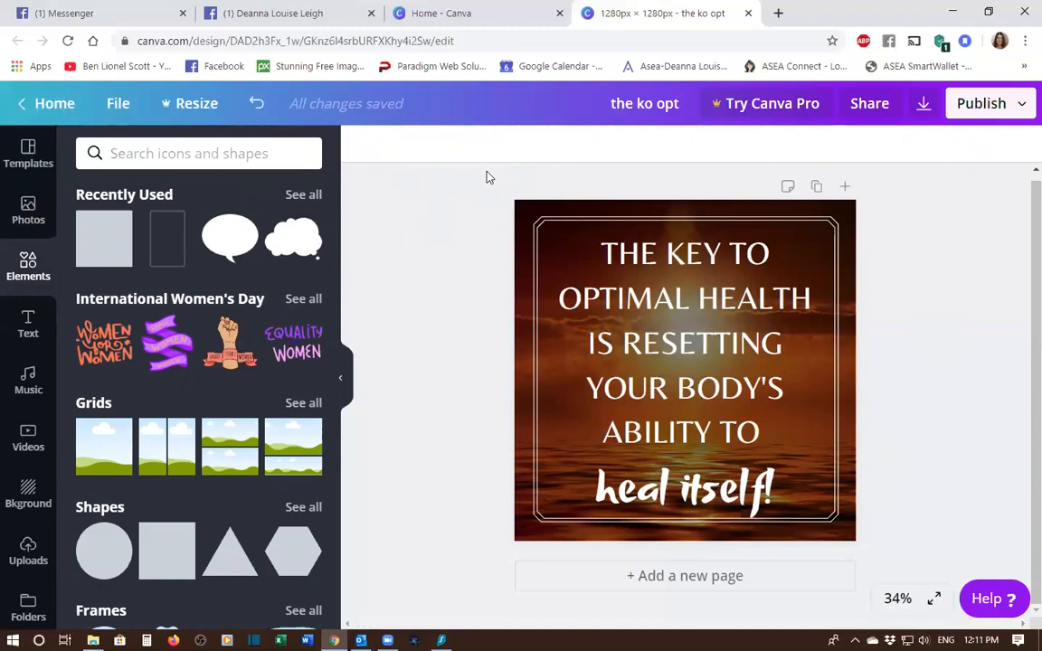
Step: Extend the frame's lower edge slightly further down to leave more space beneath "heal itself!"
click(691, 524)
click(686, 524)
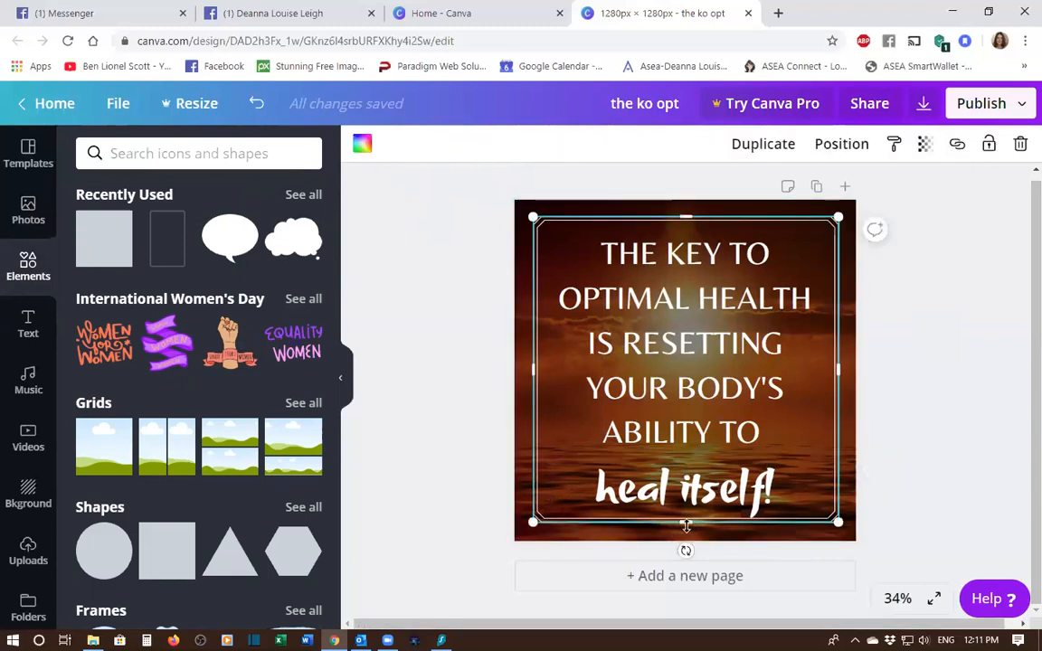
drag(685, 525, 689, 532)
mouse_move(689, 533)
mouse_down()
mouse_move(688, 546)
mouse_move(689, 536)
mouse_up()
click(951, 367)
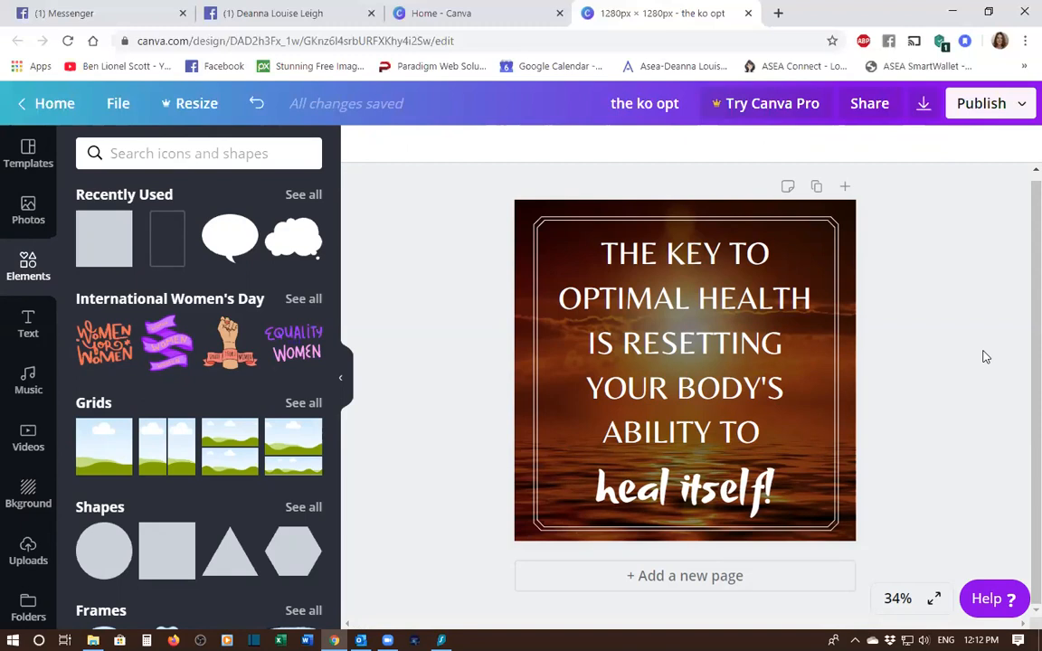
Step: Switch to the Facebook profile, close the chat window and review the post containing the original "heal itself!" quote image
click(295, 16)
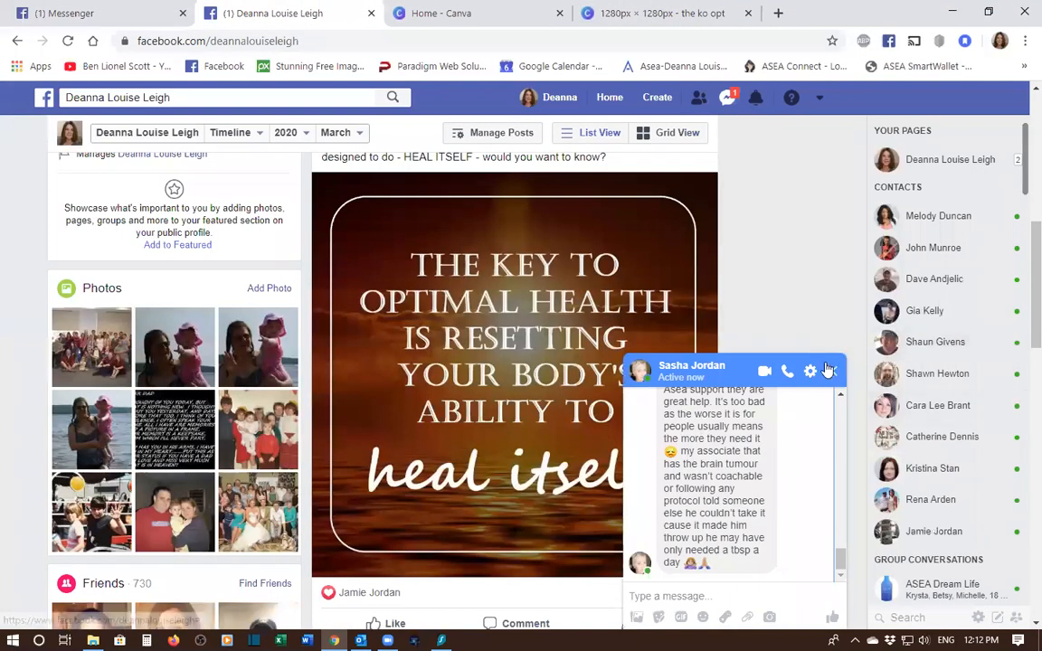
click(831, 370)
scroll(783, 399, up, 3)
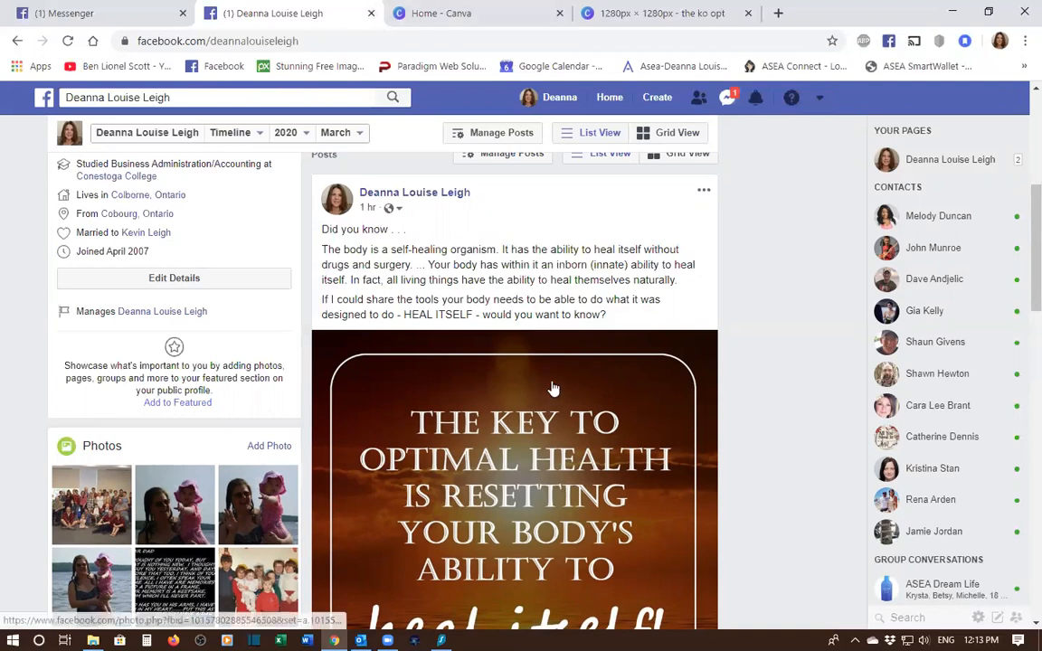
Step: Open the managed business page's home and examine its pinned "True Health" post with the framed lotus quote image
click(968, 161)
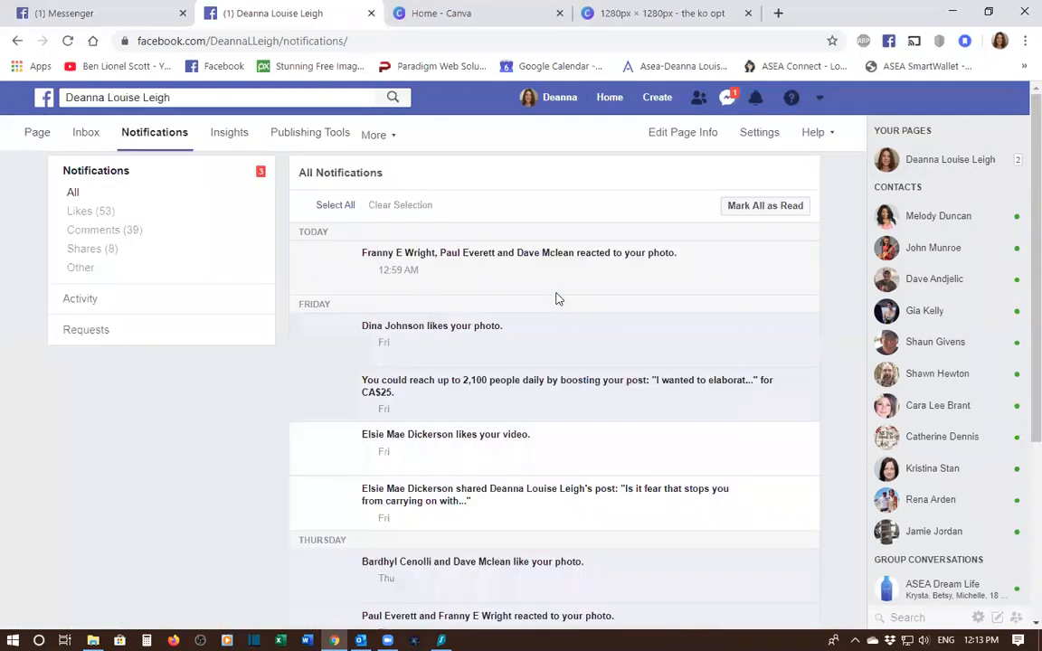
click(41, 136)
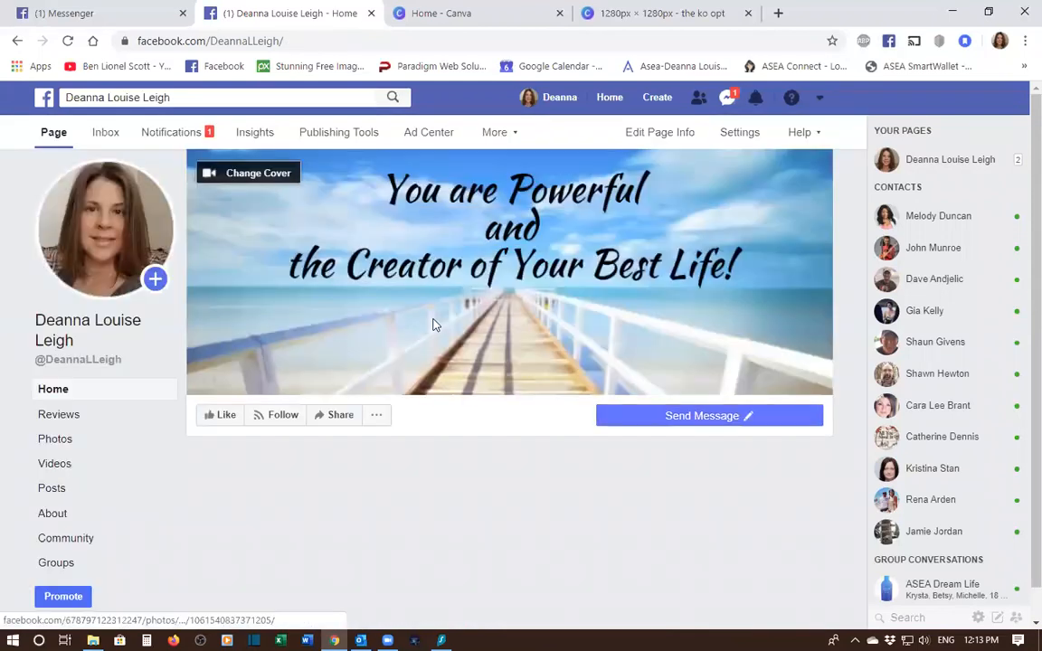
scroll(432, 323, down, 1)
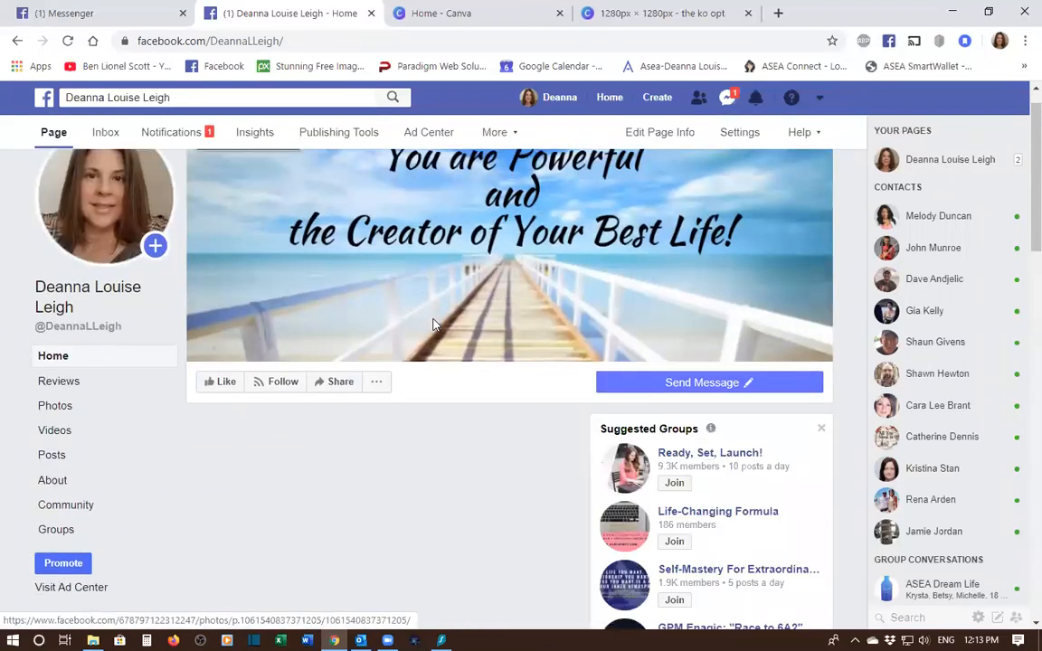
scroll(432, 324, down, 5)
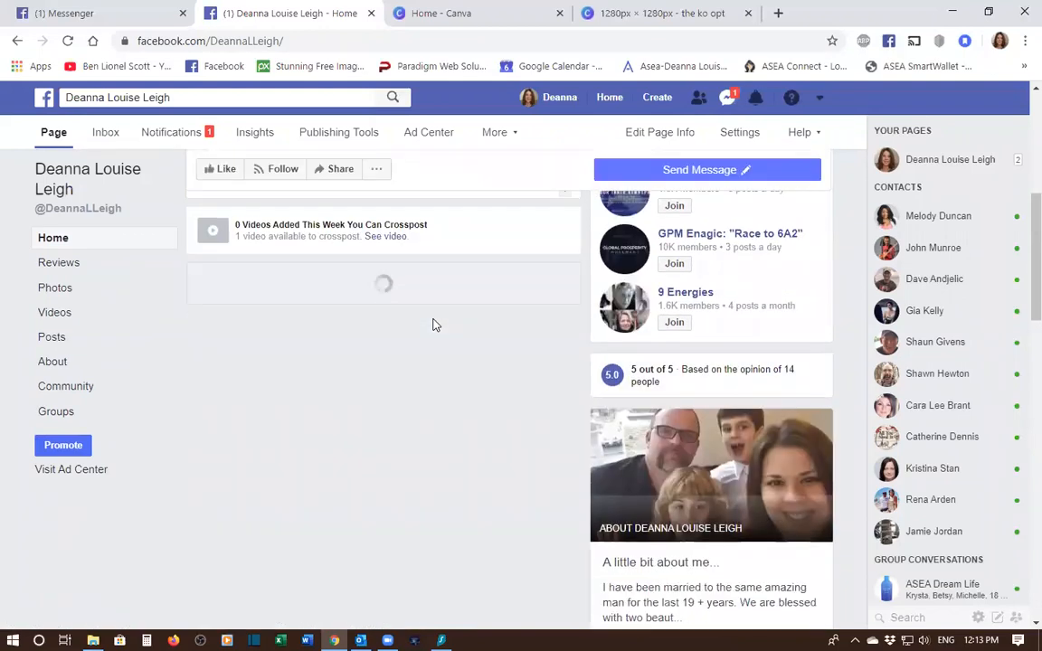
scroll(433, 325, down, 5)
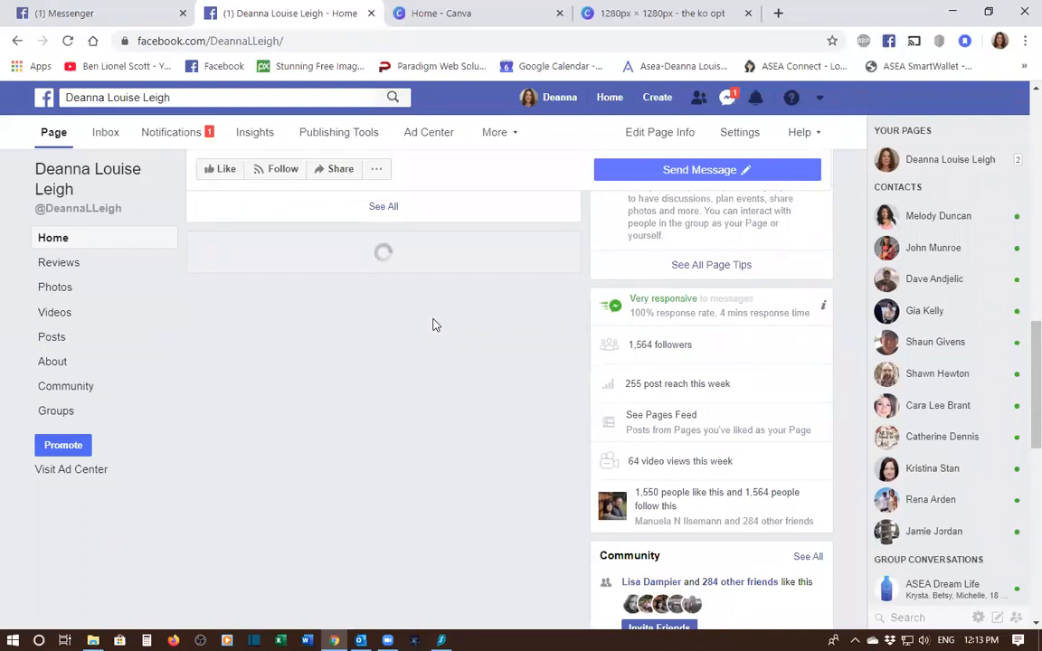
scroll(433, 325, down, 10)
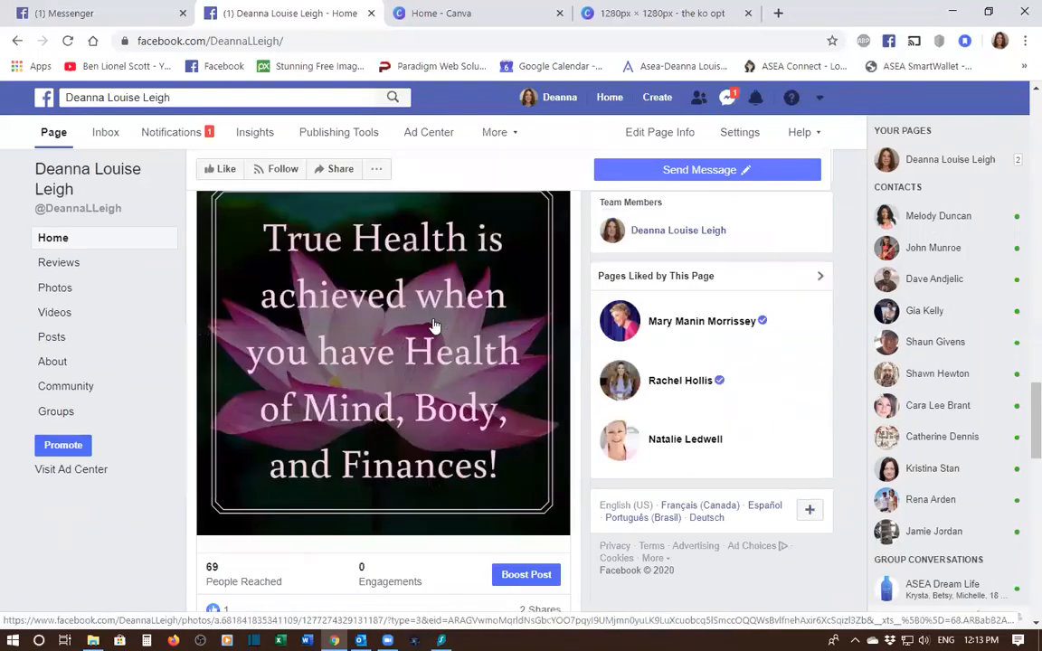
scroll(434, 327, up, 2)
scroll(435, 327, down, 1)
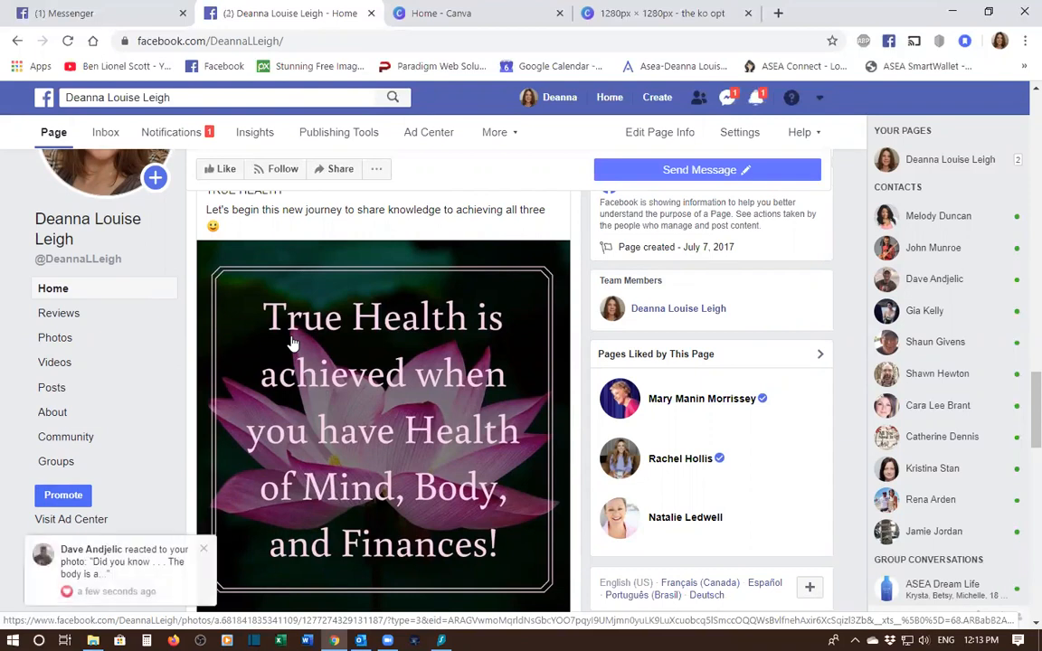
click(206, 554)
scroll(372, 493, up, 2)
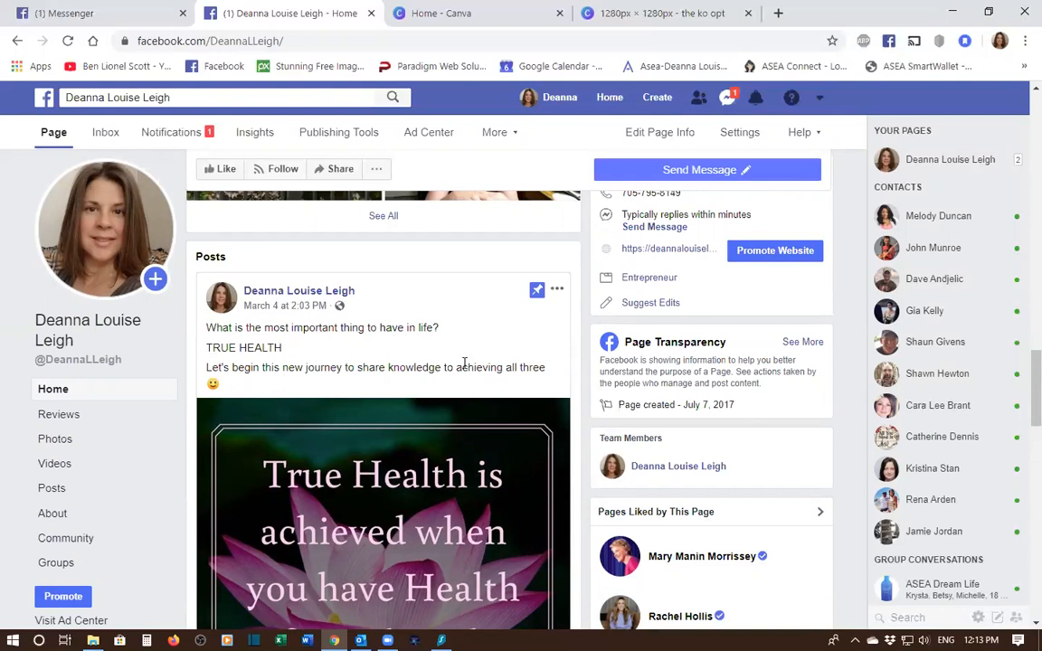
scroll(464, 366, down, 5)
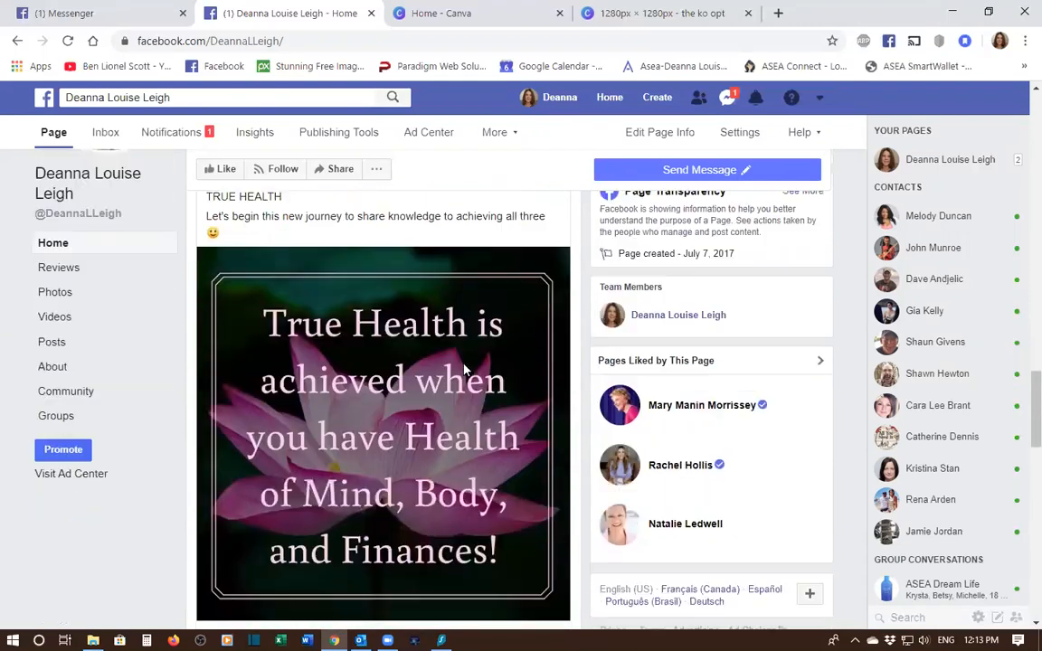
Step: Examine the page's "reset our sails" quote post and the "If Not Now, When?" photo post as further design examples
scroll(463, 366, down, 3)
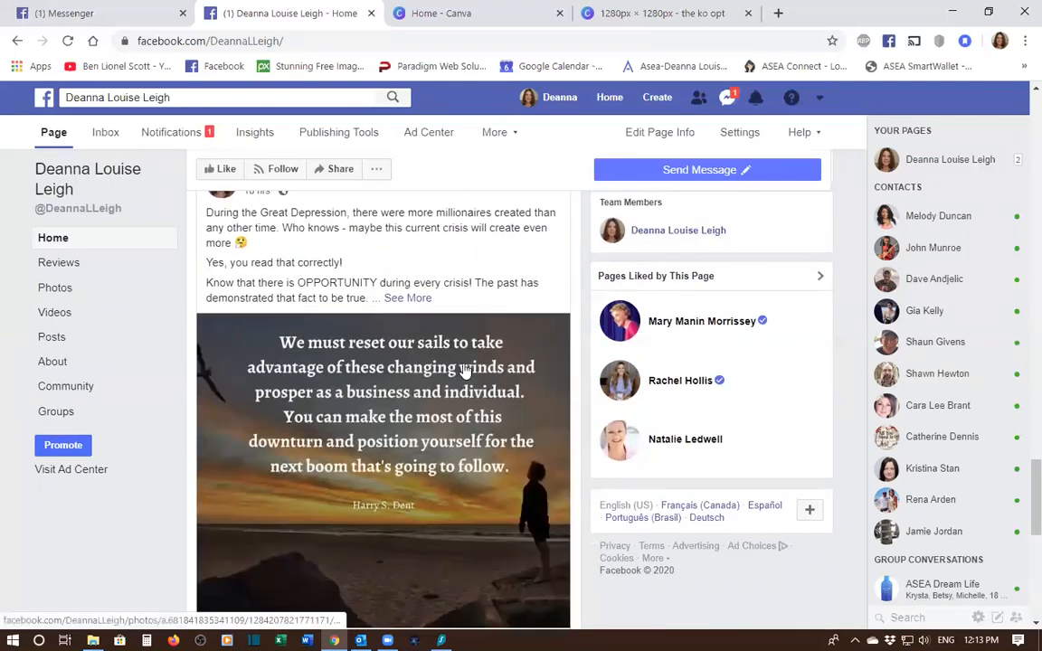
scroll(420, 365, down, 5)
scroll(420, 365, down, 3)
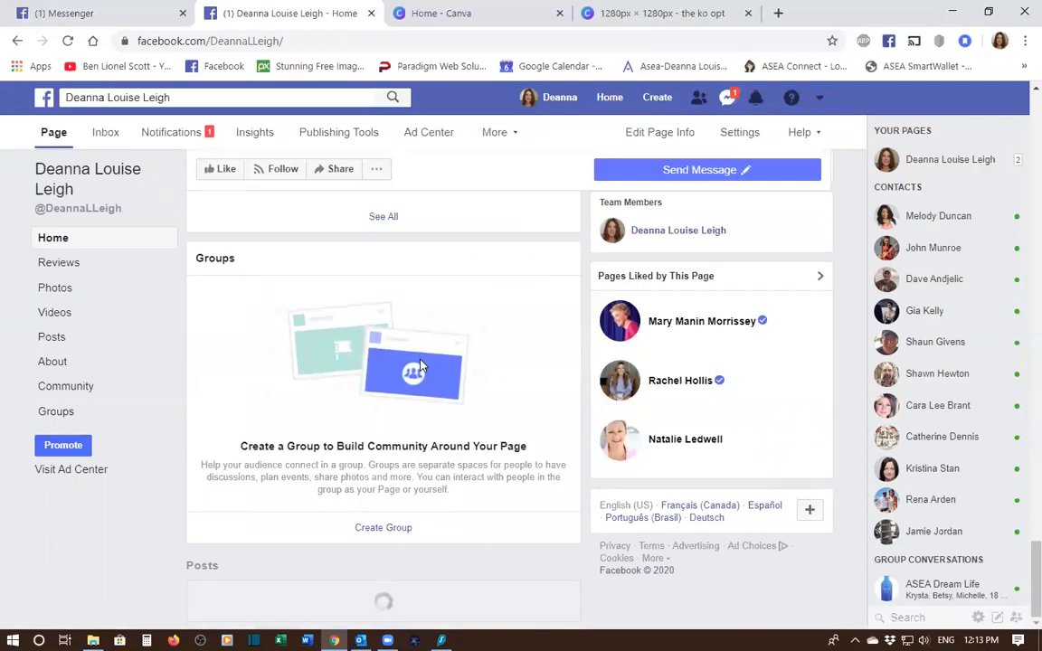
scroll(421, 365, down, 5)
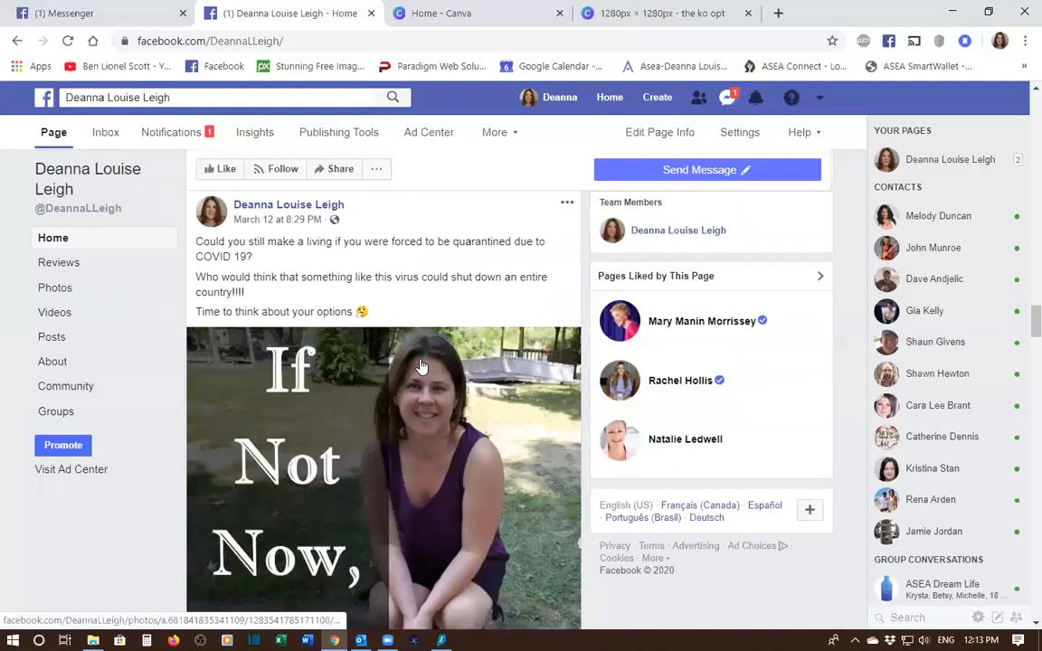
scroll(420, 365, down, 2)
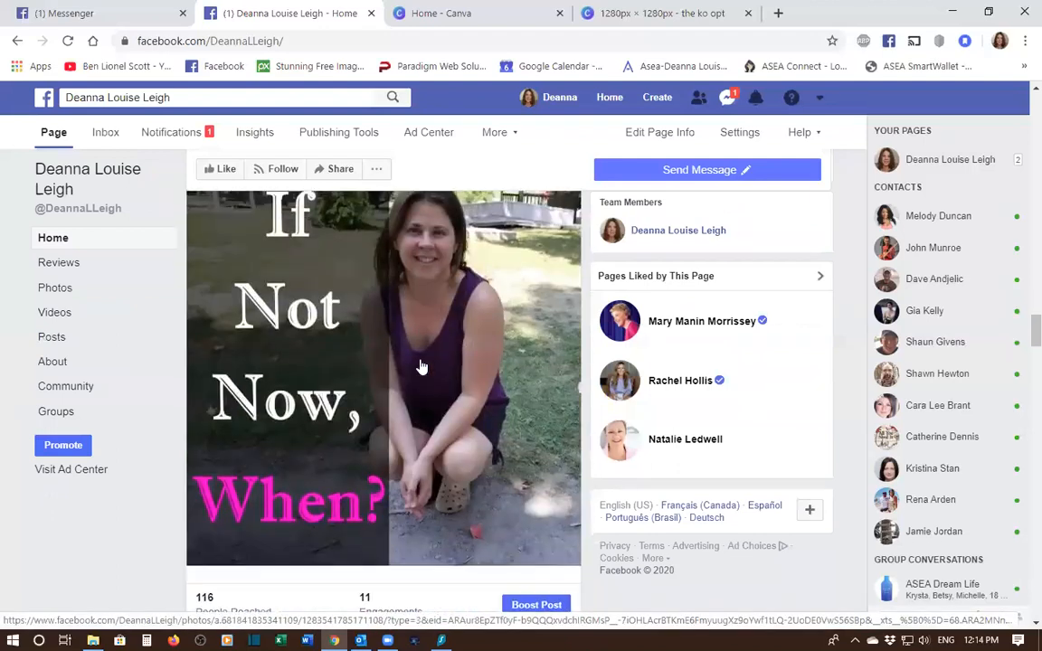
scroll(378, 417, up, 1)
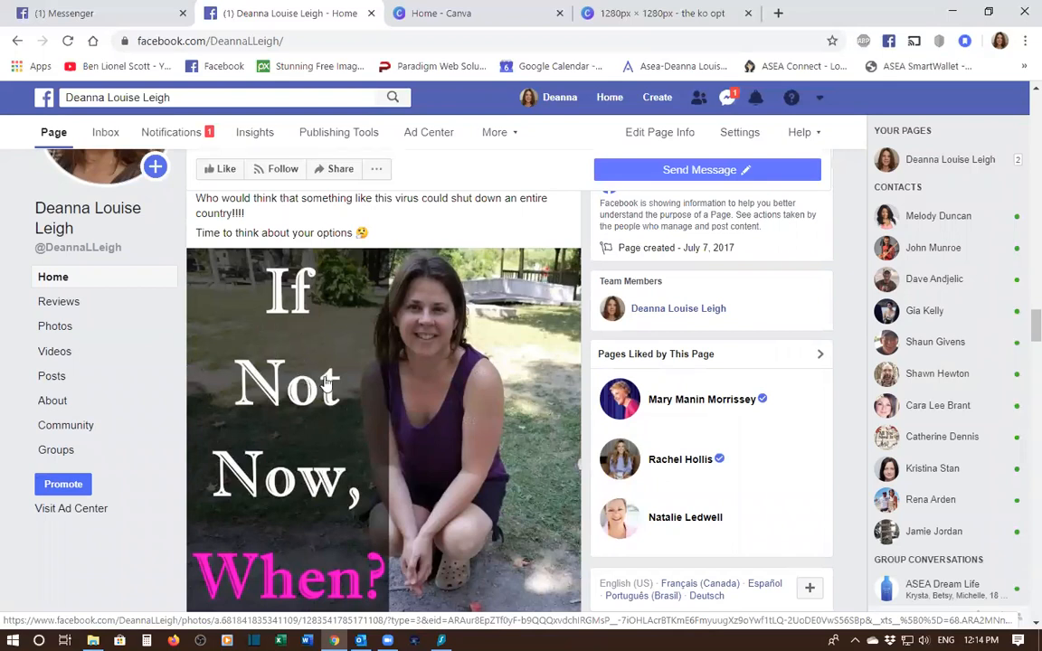
scroll(362, 462, down, 1)
scroll(367, 470, up, 2)
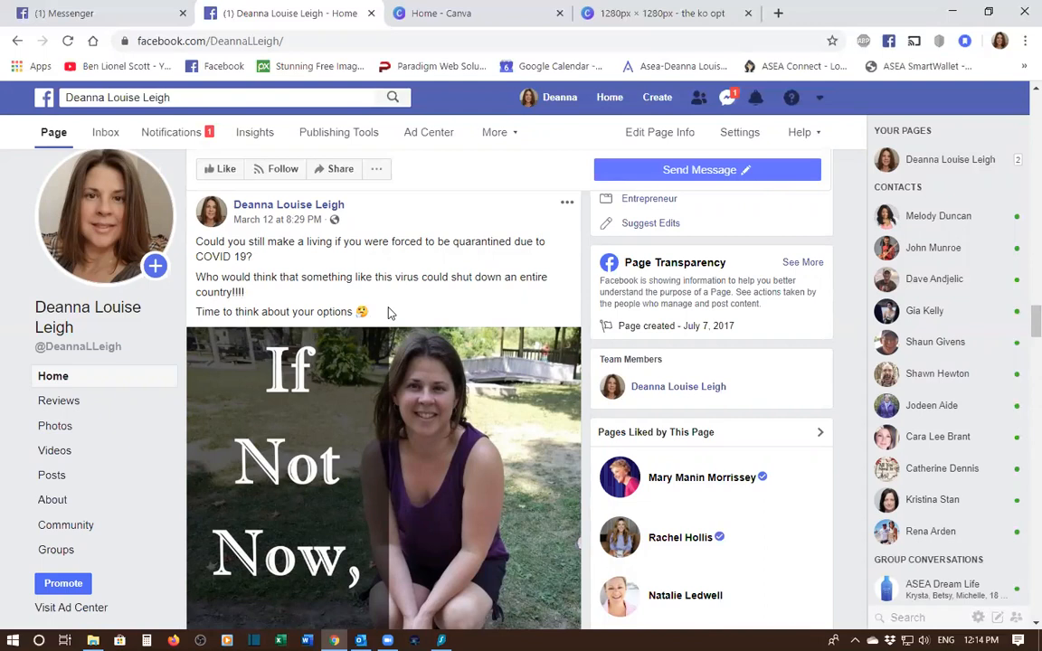
Step: Expand the full text of the March 12 BE - DO - HAVE post and review it with its arrow image
scroll(387, 312, down, 10)
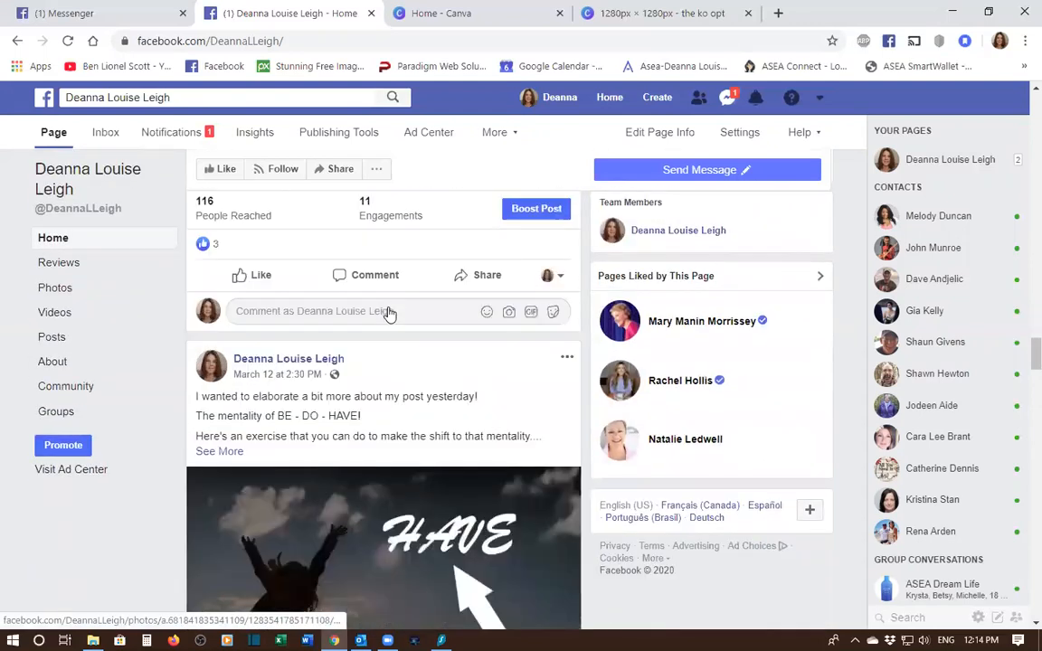
scroll(389, 314, up, 2)
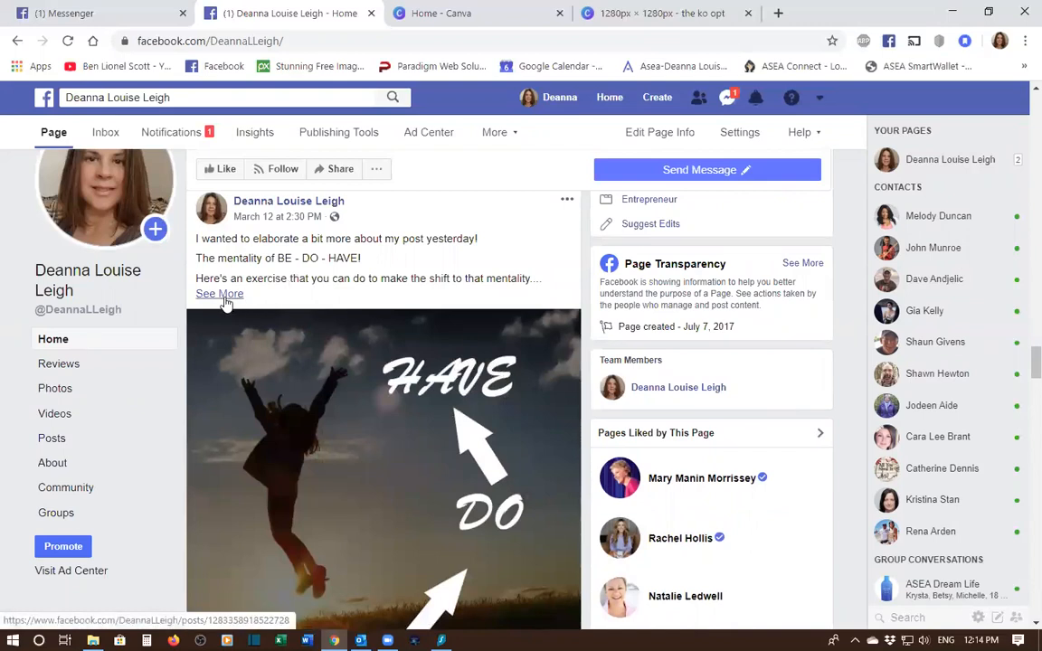
scroll(439, 479, down, 2)
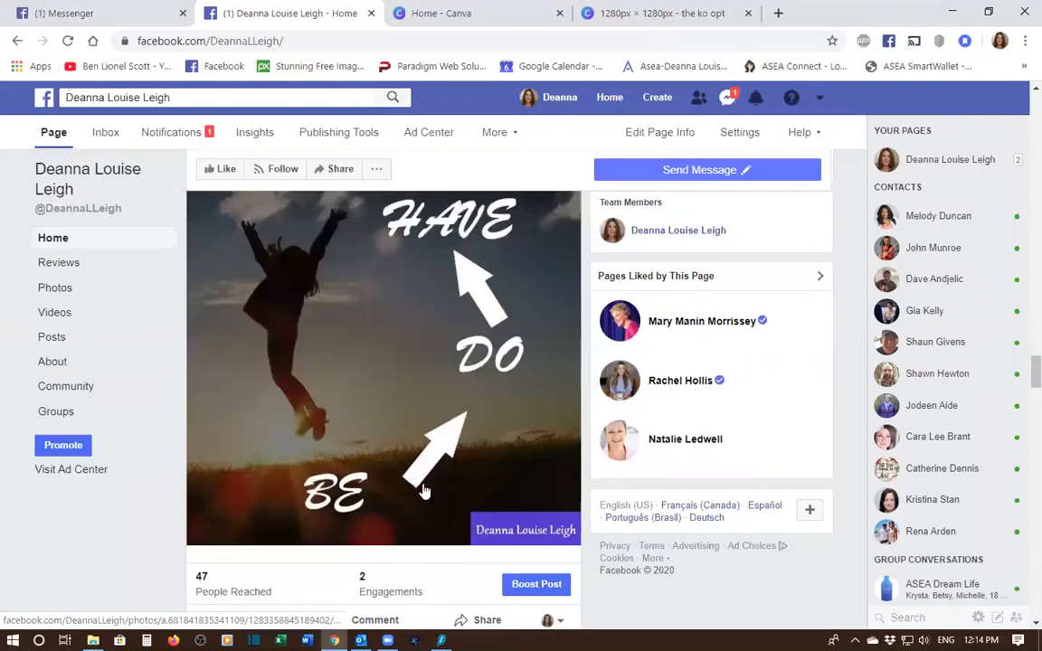
scroll(367, 420, up, 2)
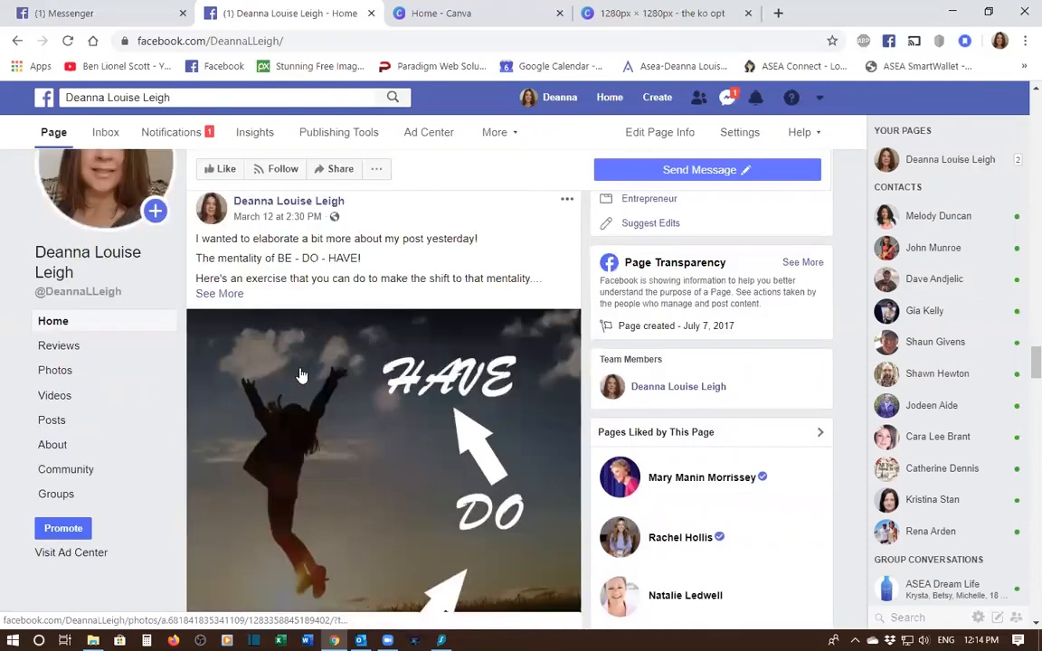
click(218, 296)
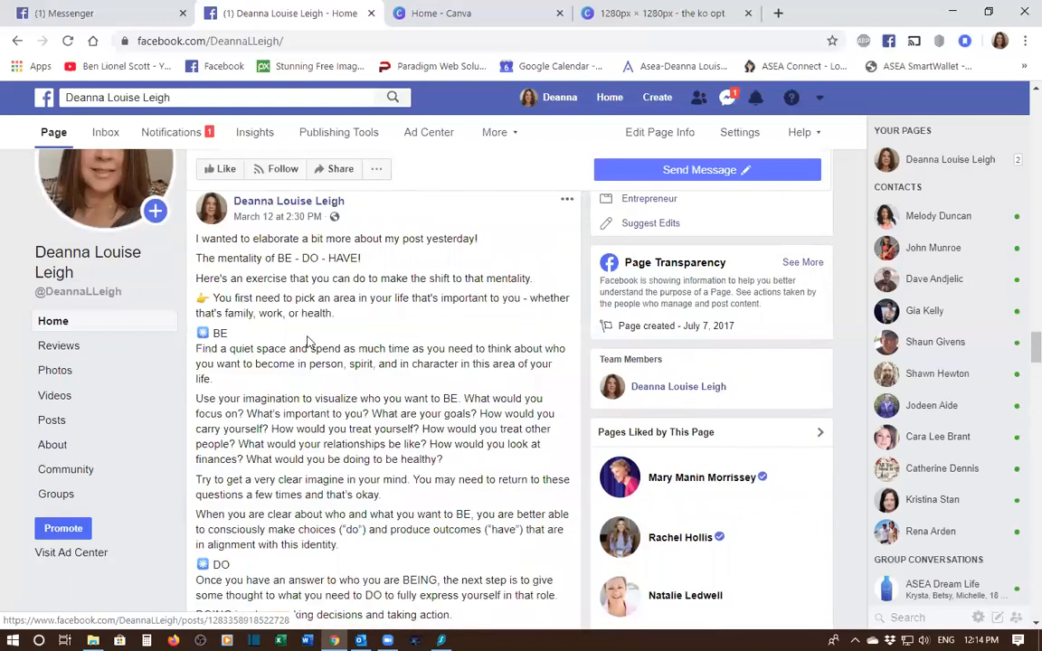
scroll(321, 391, down, 5)
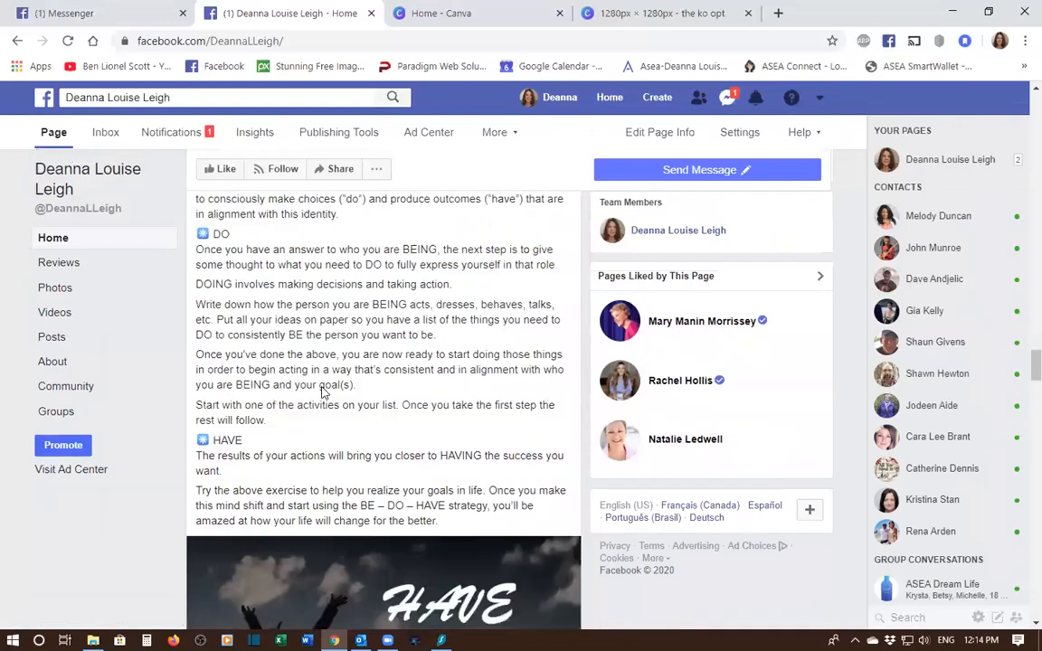
scroll(321, 391, down, 8)
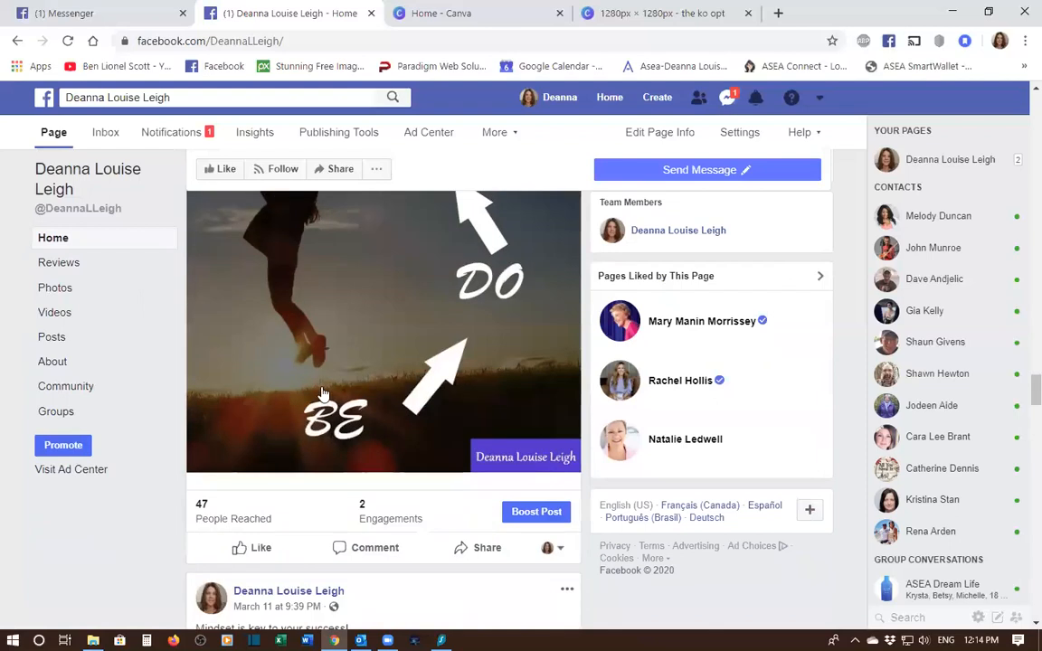
Step: Examine the March 11 mindset post and its blue BE DO HAVE image with the double-line frame
click(388, 353)
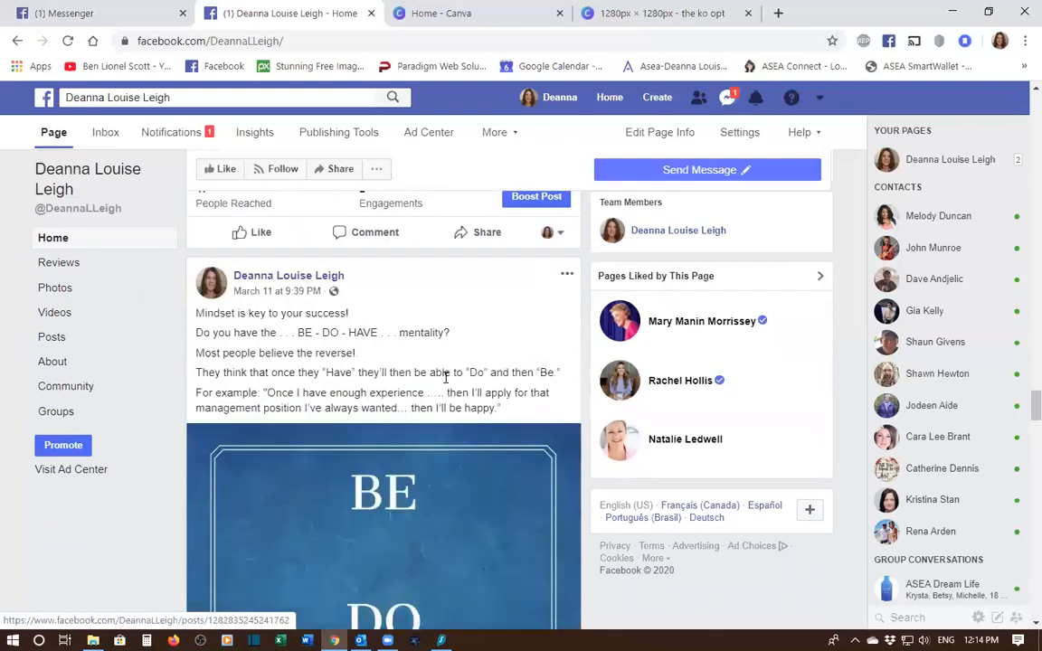
scroll(448, 385, down, 2)
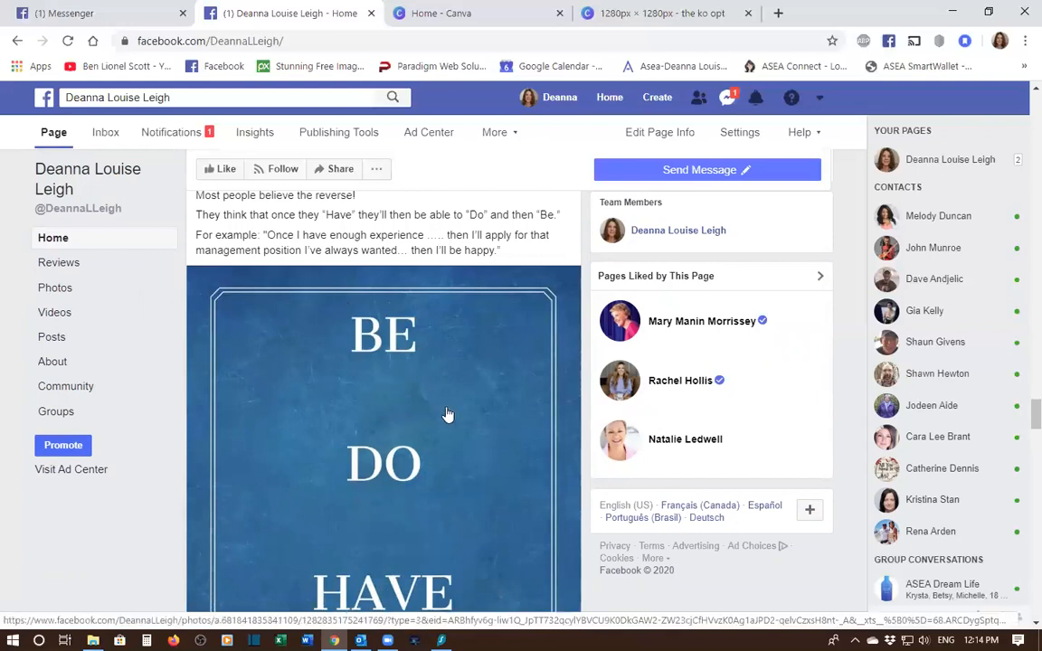
scroll(447, 414, down, 1)
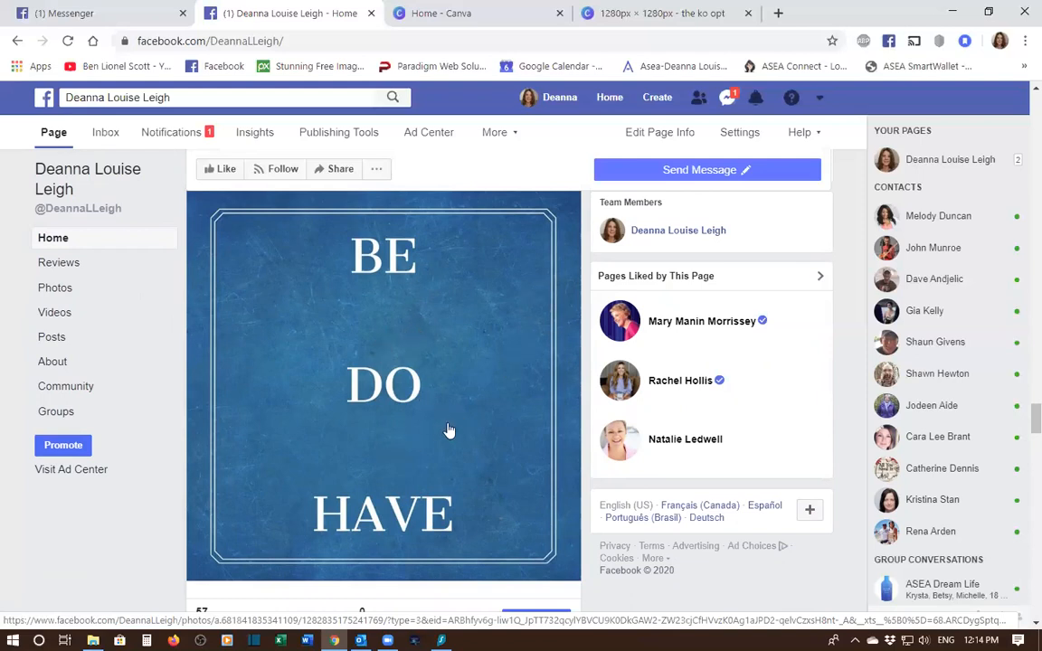
scroll(449, 430, up, 3)
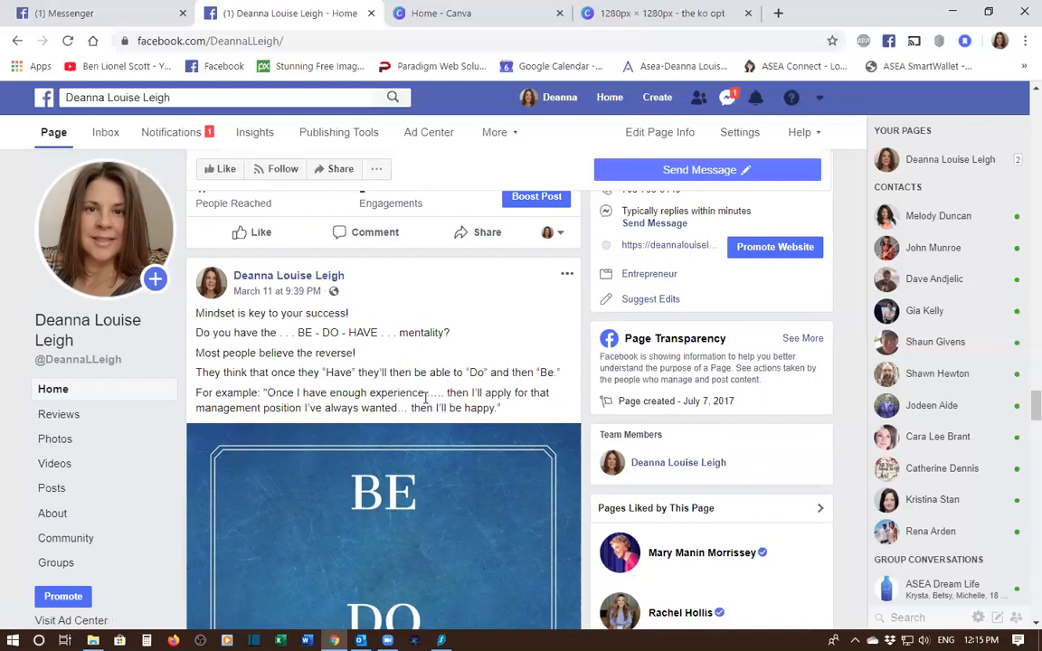
scroll(400, 406, down, 3)
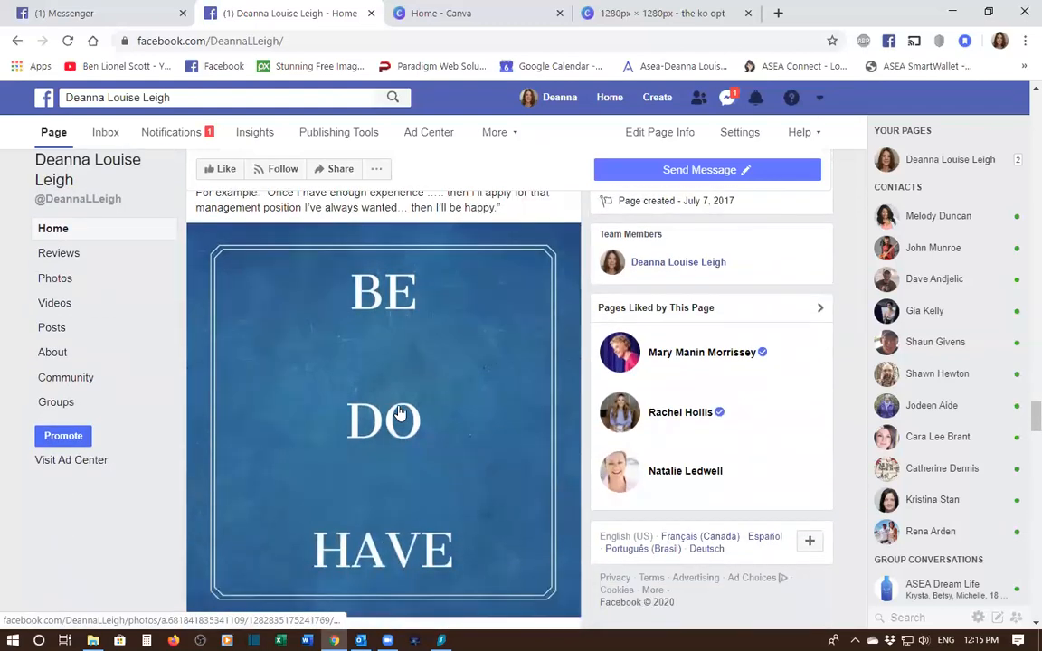
scroll(413, 418, up, 1)
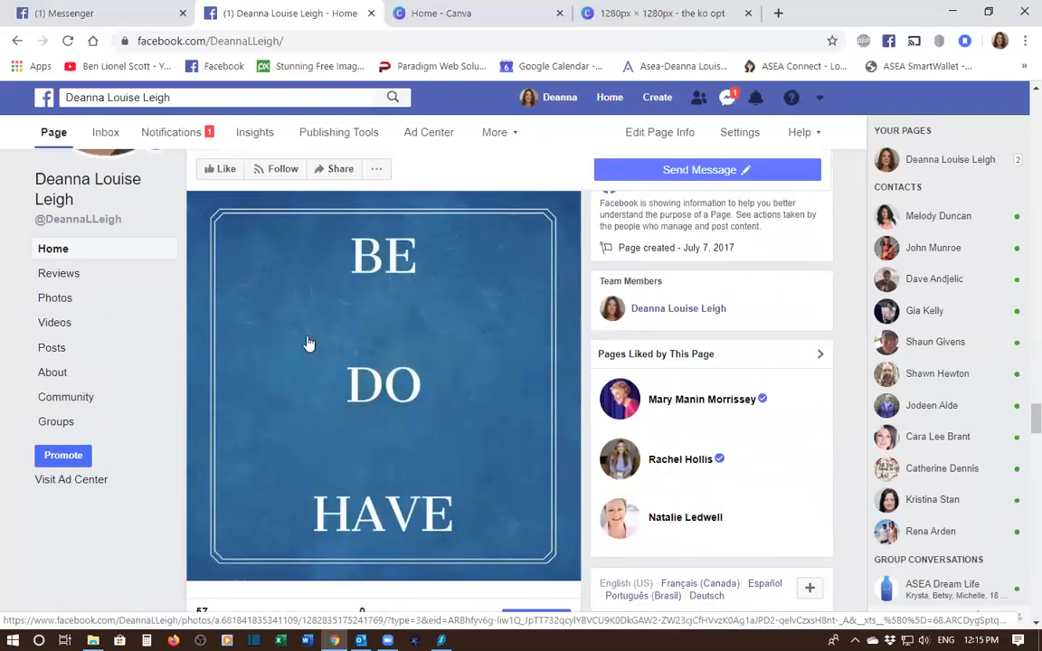